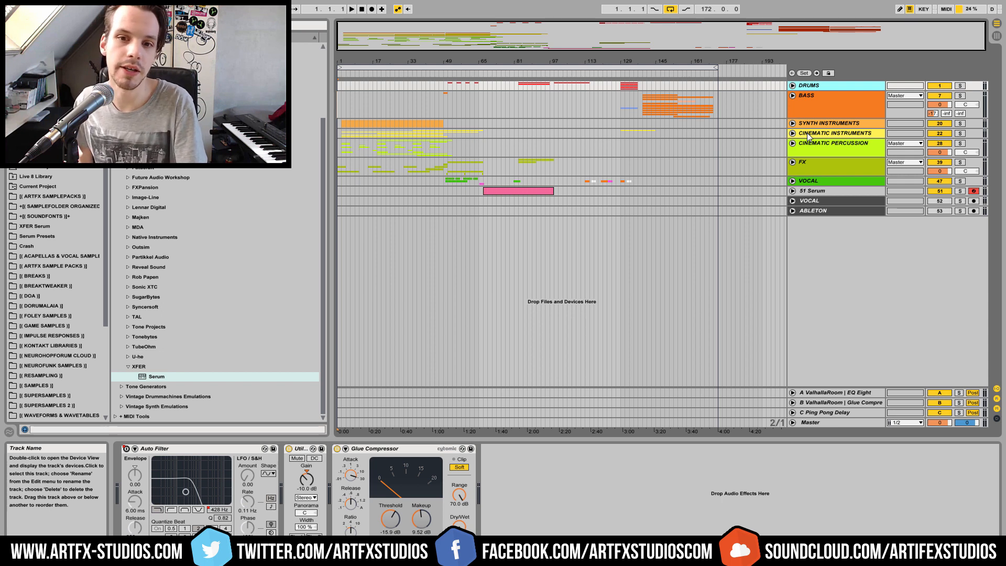
# Play the arrangement to listen through the song, and place the insert marker back at the song's start
pyautogui.press('space')
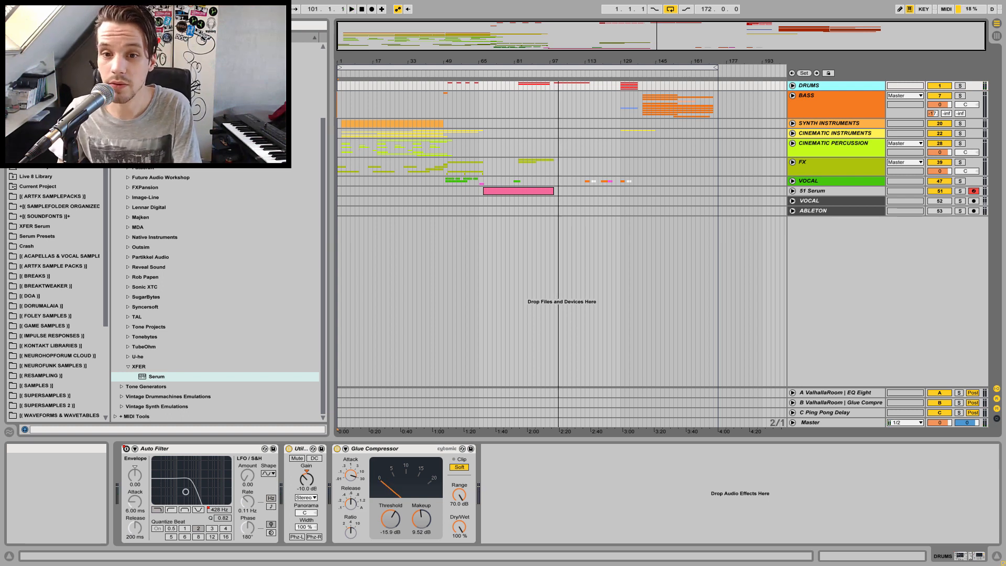
pyautogui.click(814, 192)
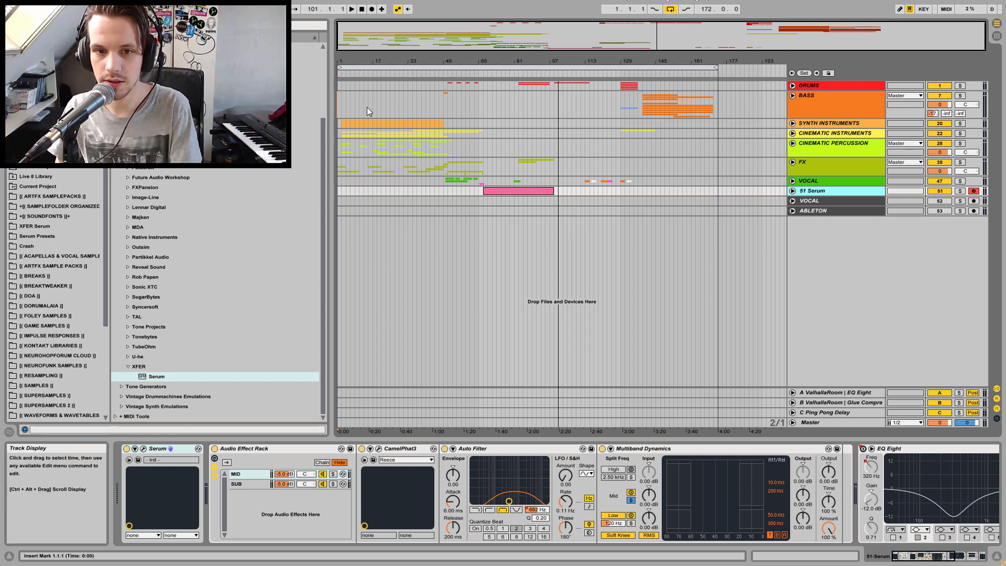
pyautogui.press('space')
pyautogui.click(340, 99)
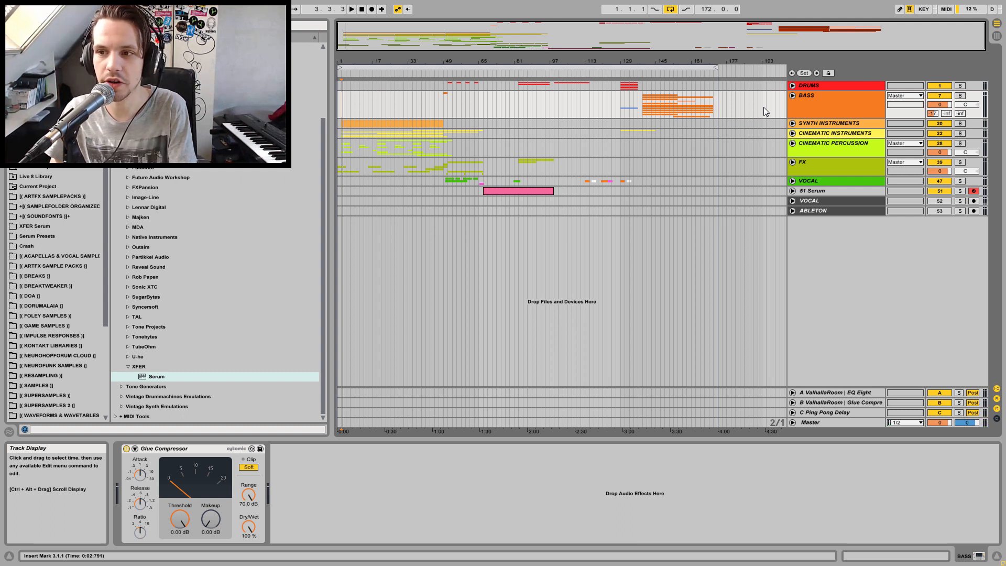
# Deactivate every group and track except Drums, including Bass, Synth Instruments, Cinematic Instruments, Cinematic Percussion, FX, Vocal and Serum, and select Drums
pyautogui.click(858, 104)
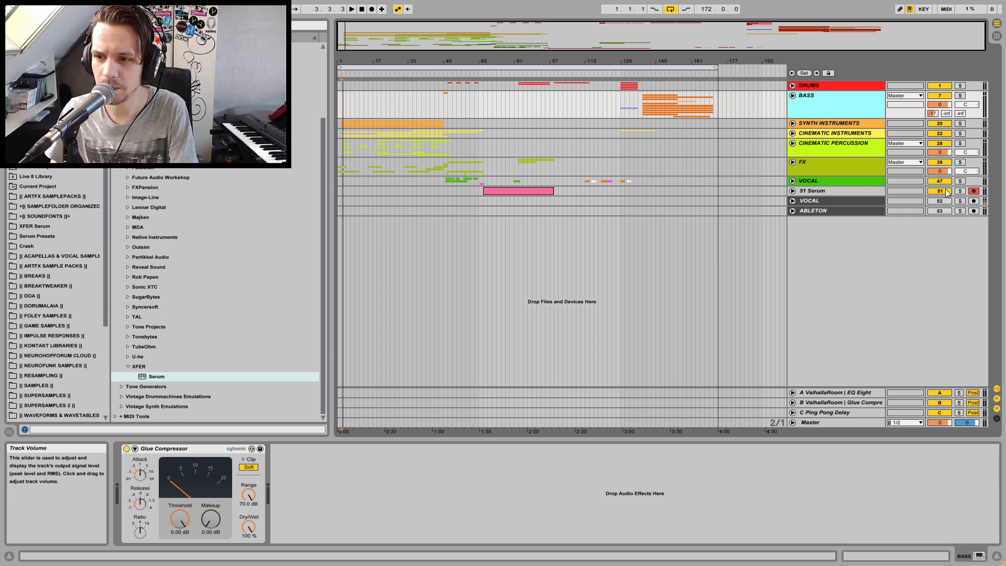
pyautogui.click(941, 96)
pyautogui.click(942, 123)
pyautogui.click(942, 133)
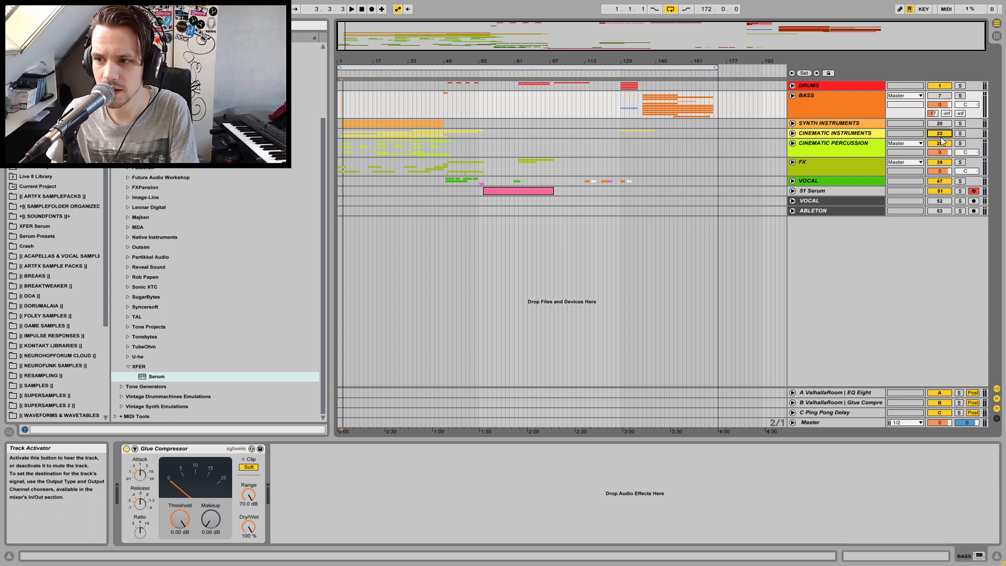
pyautogui.click(941, 144)
pyautogui.click(941, 162)
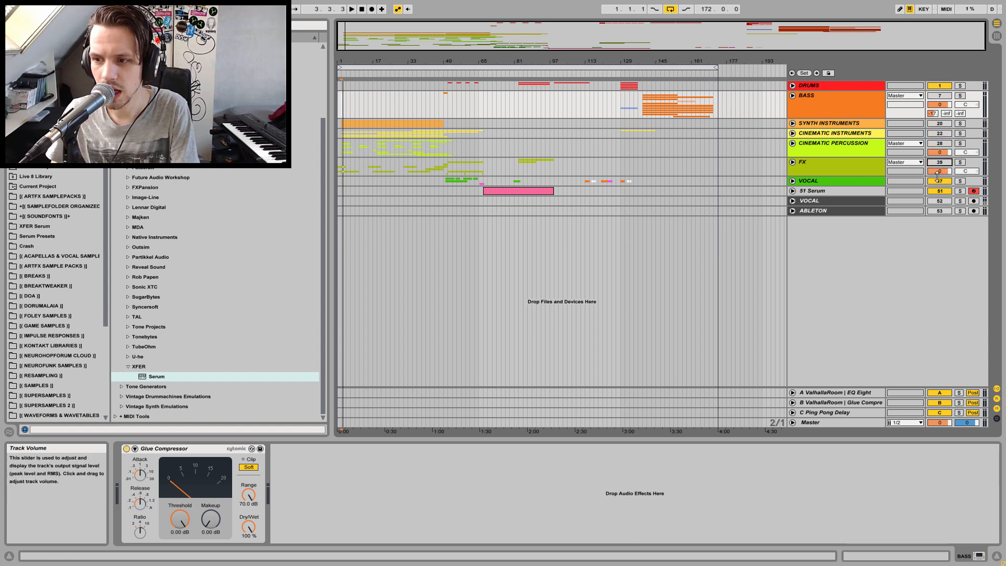
pyautogui.click(940, 182)
pyautogui.click(938, 192)
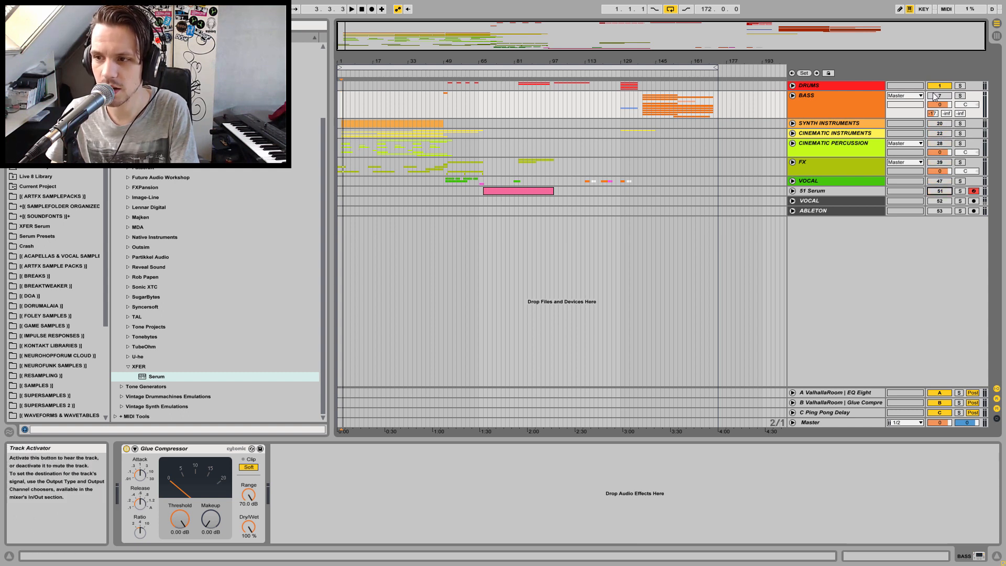
pyautogui.click(833, 84)
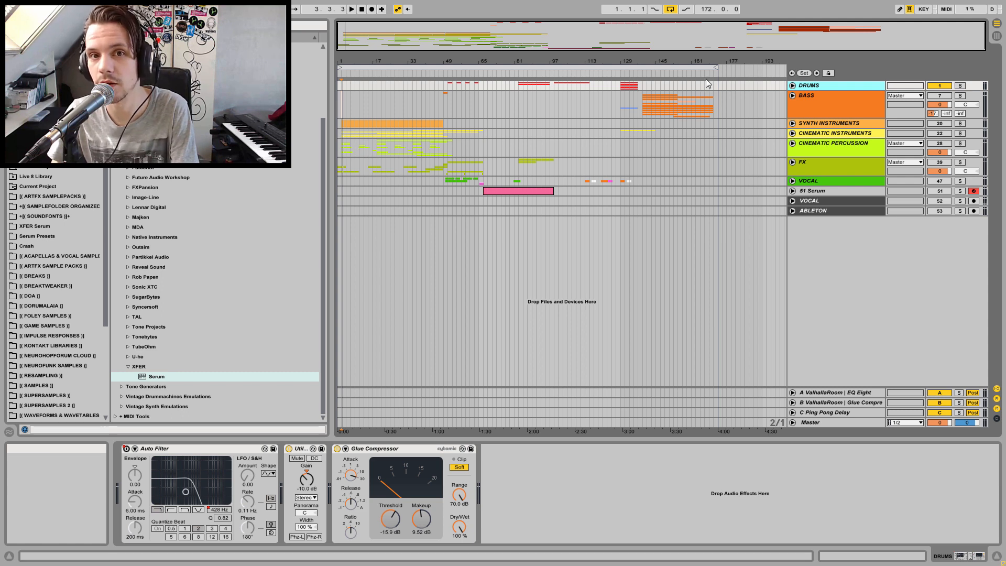
# Unfold the Drums group and its Main Drums track, placing the insert marker at bar 99
pyautogui.click(522, 88)
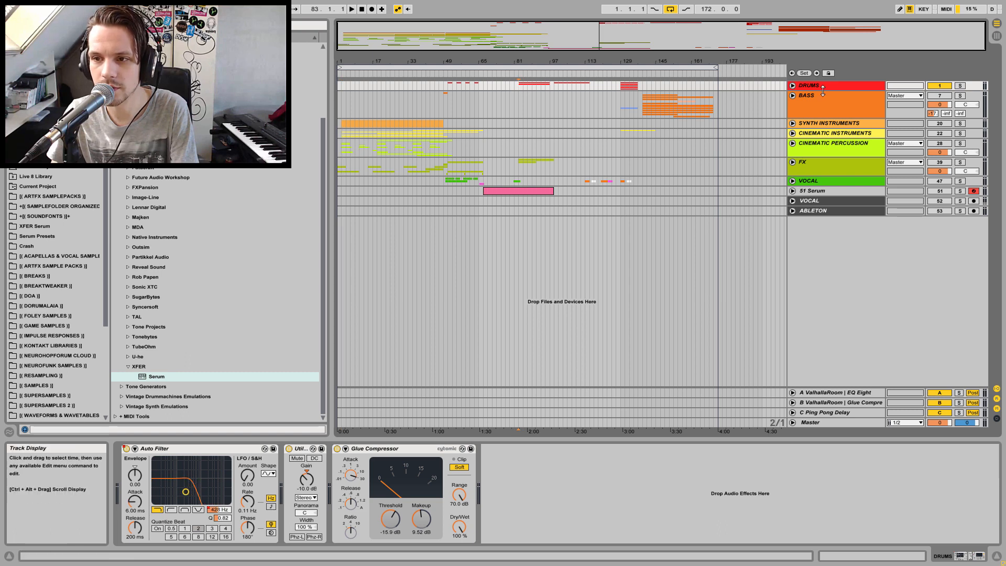
pyautogui.click(793, 85)
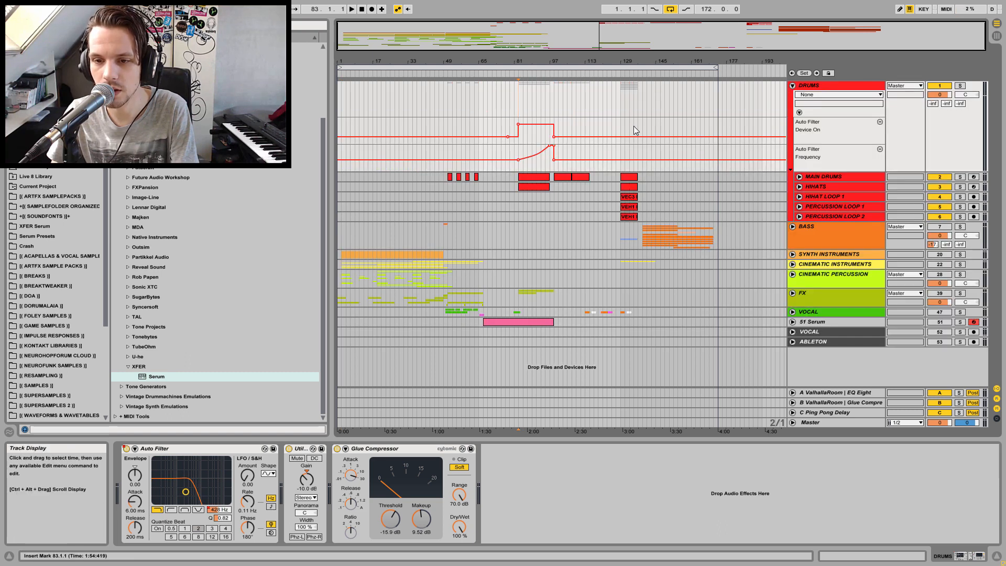
pyautogui.click(557, 121)
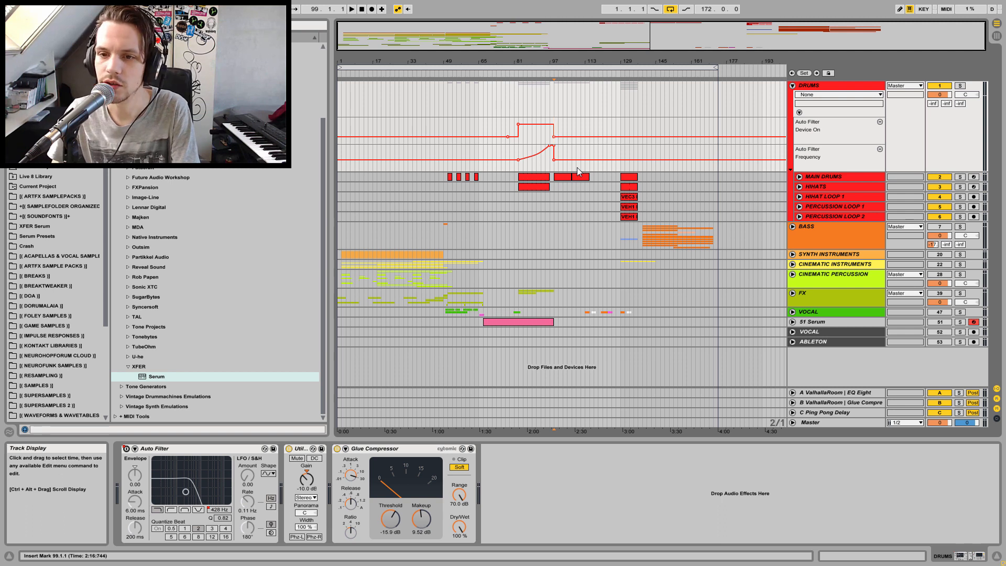
pyautogui.click(799, 178)
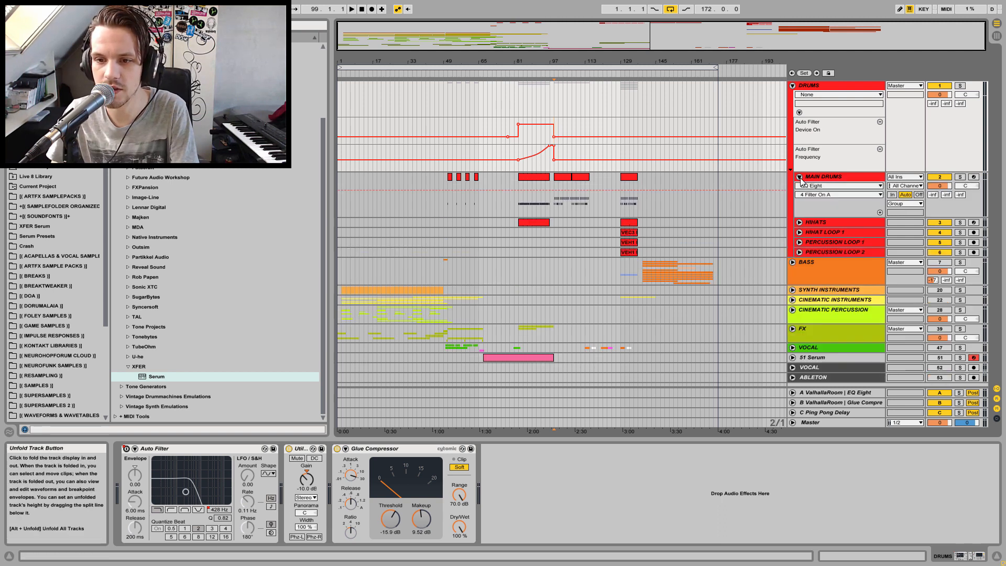
# Split the Main Drums clip at bars 99 and 103 and loop that four-bar selection
pyautogui.moveTo(557, 63); pyautogui.dragTo(559, 87)
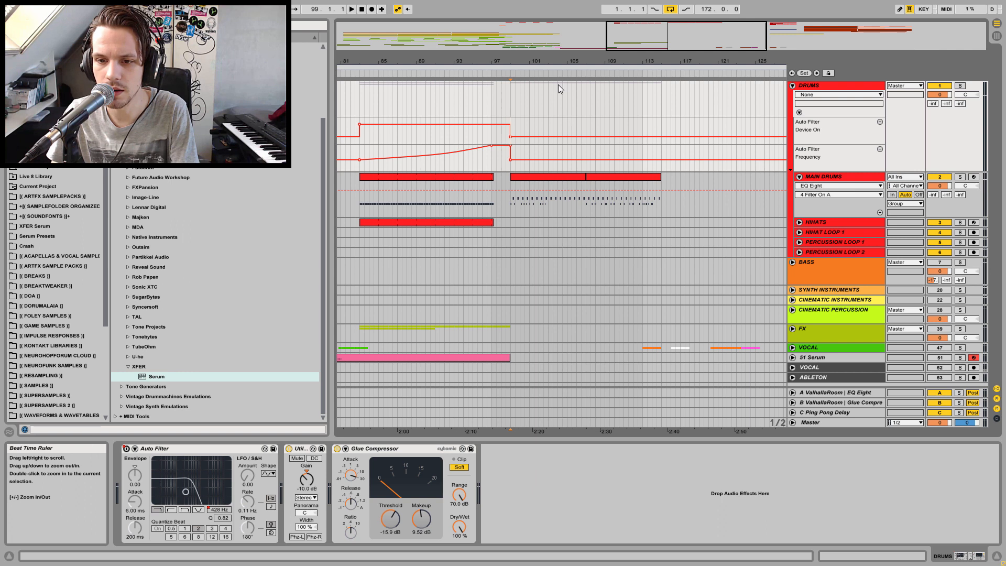
pyautogui.moveTo(514, 197); pyautogui.dragTo(550, 203)
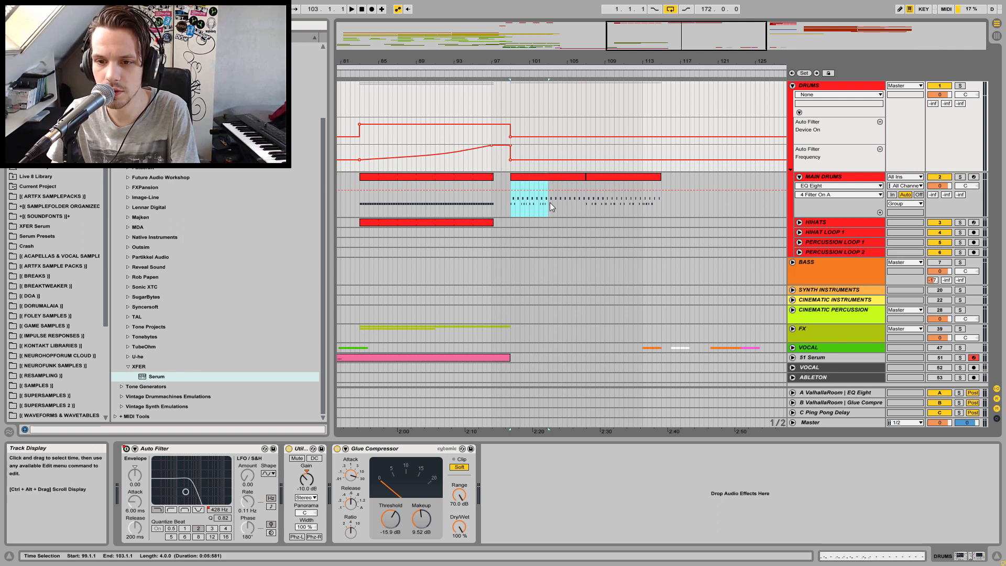
pyautogui.hotkey('ctrl', 'e')
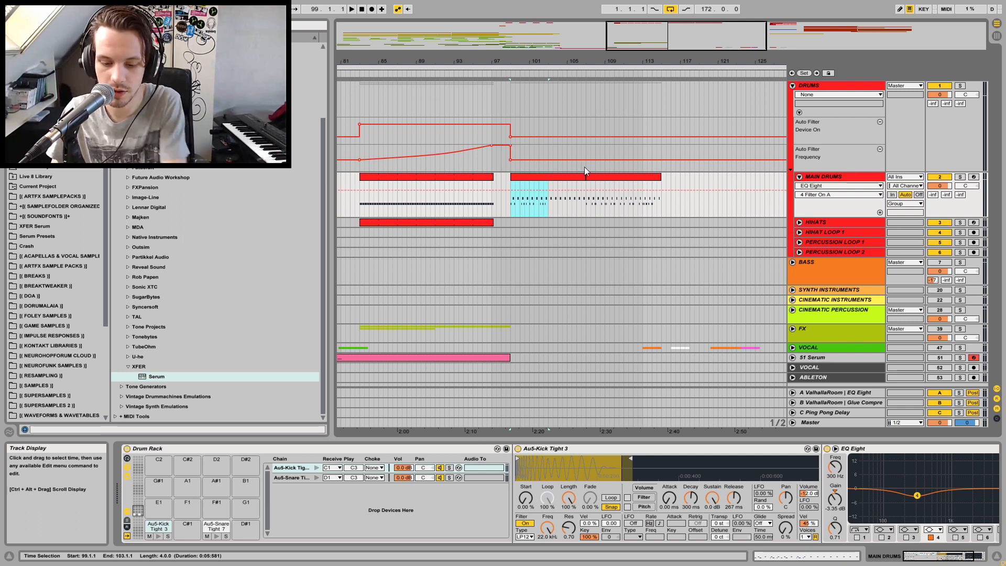
pyautogui.hotkey('ctrl', 'l')
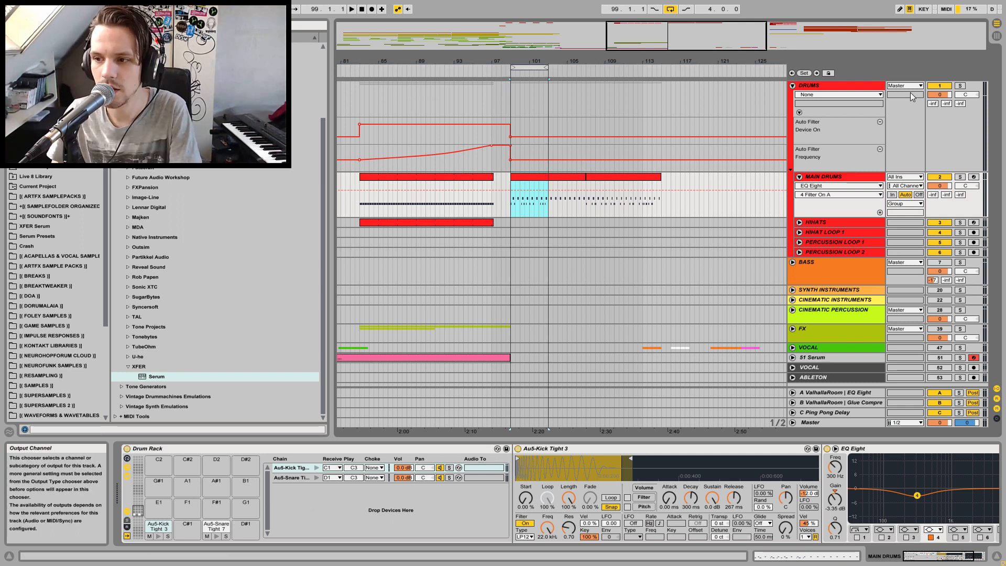
# Play the looped four-bar section to listen
pyautogui.press('space')
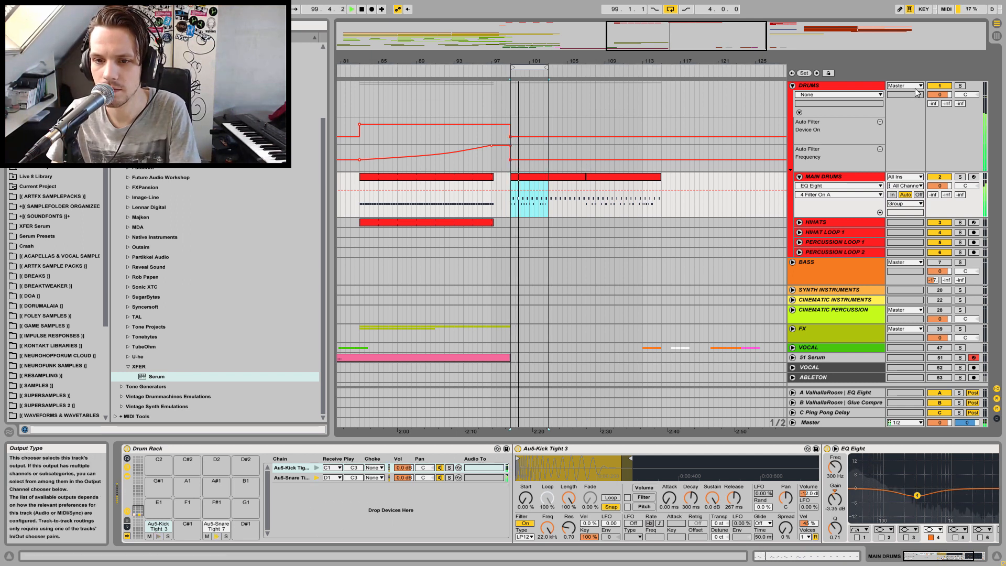
pyautogui.press('space')
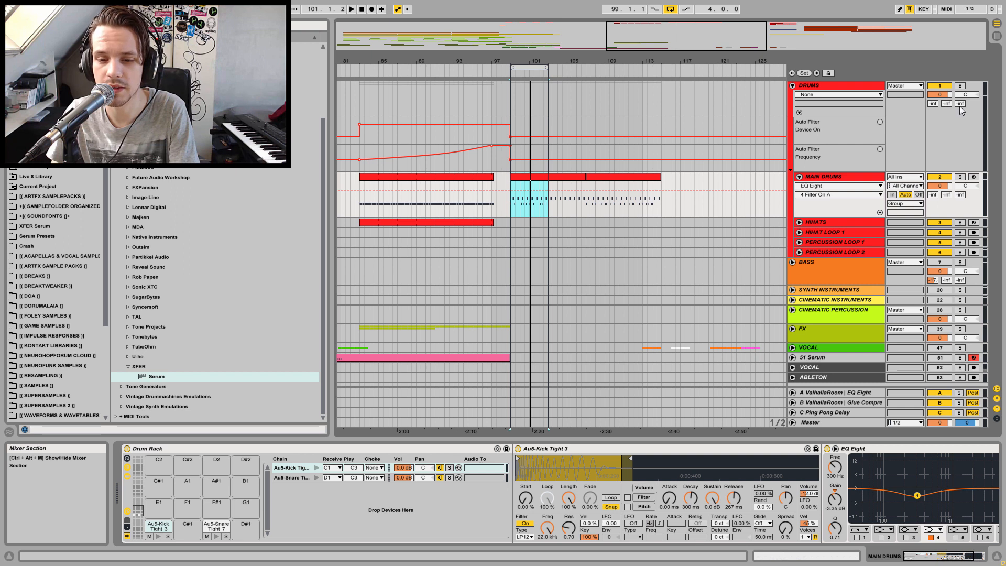
pyautogui.press('space')
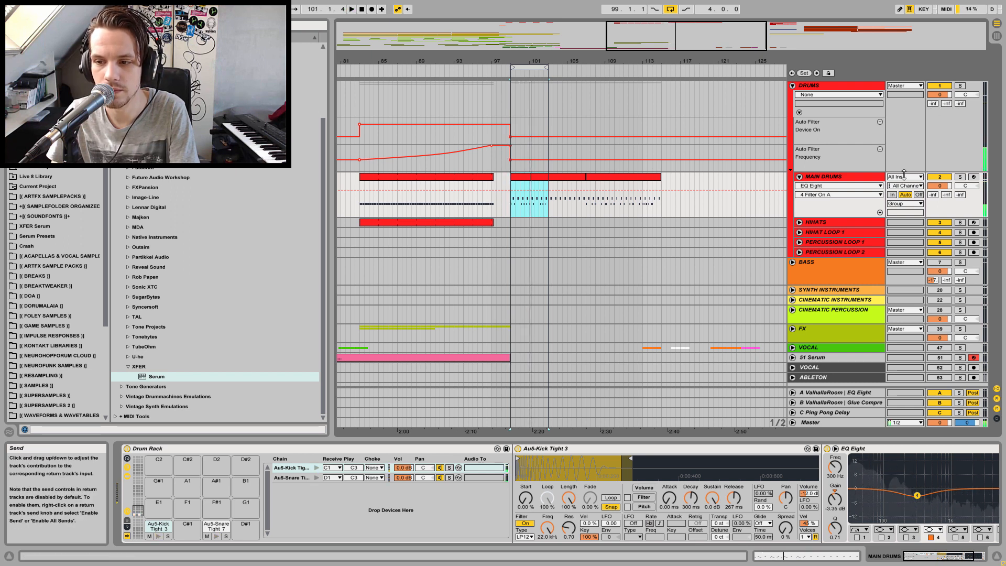
# Unfold the Hihats track, move its clip to start at bar 99 and extend it to about bar 115
pyautogui.click(800, 222)
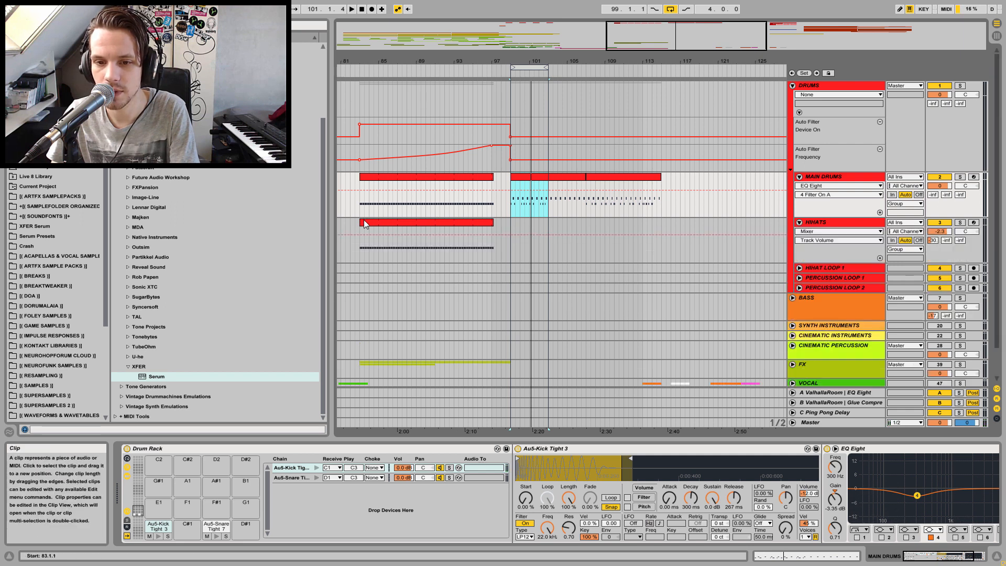
pyautogui.moveTo(366, 222); pyautogui.dragTo(522, 226)
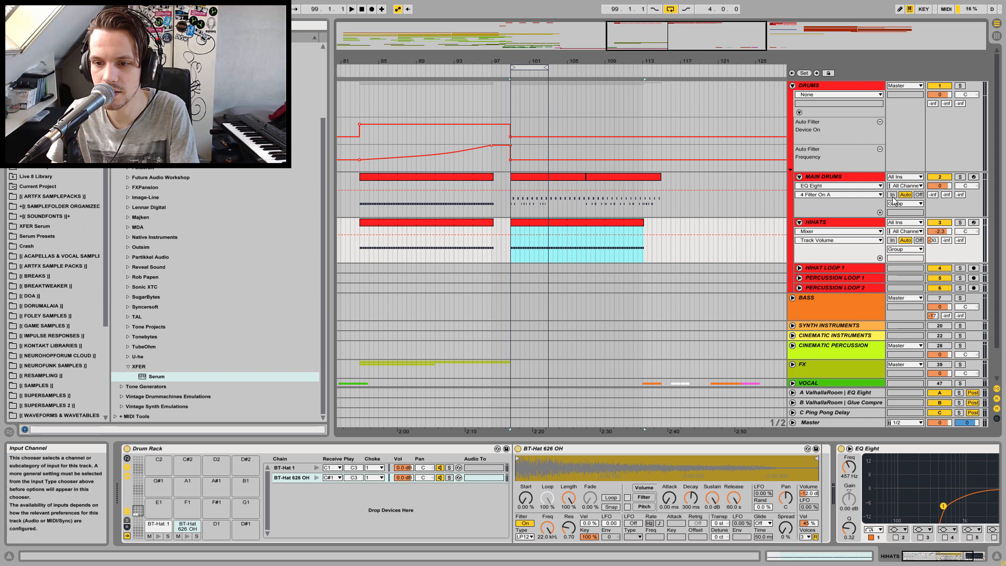
pyautogui.moveTo(644, 223); pyautogui.dragTo(660, 223)
# Play the looped section to hear the moved hihats
pyautogui.press('space')
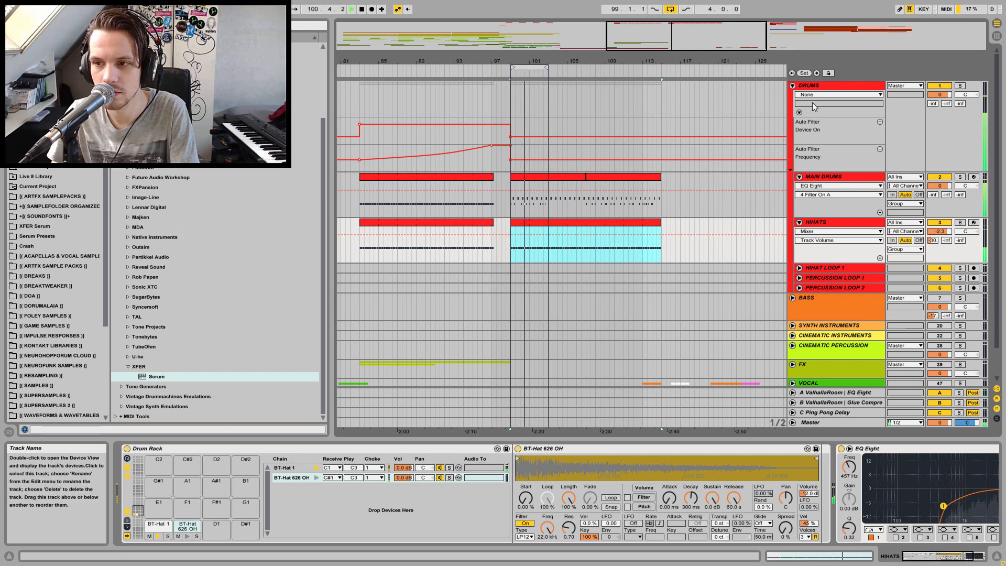
pyautogui.press('space')
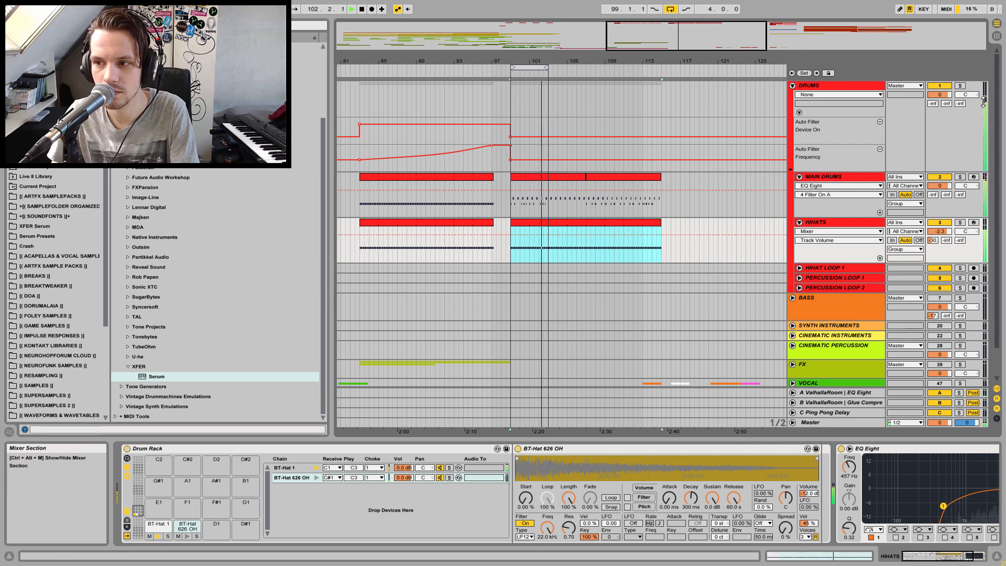
# Select the Drums group and set its Glue Compressor makeup gain to 10.0 dB during playback
pyautogui.click(808, 88)
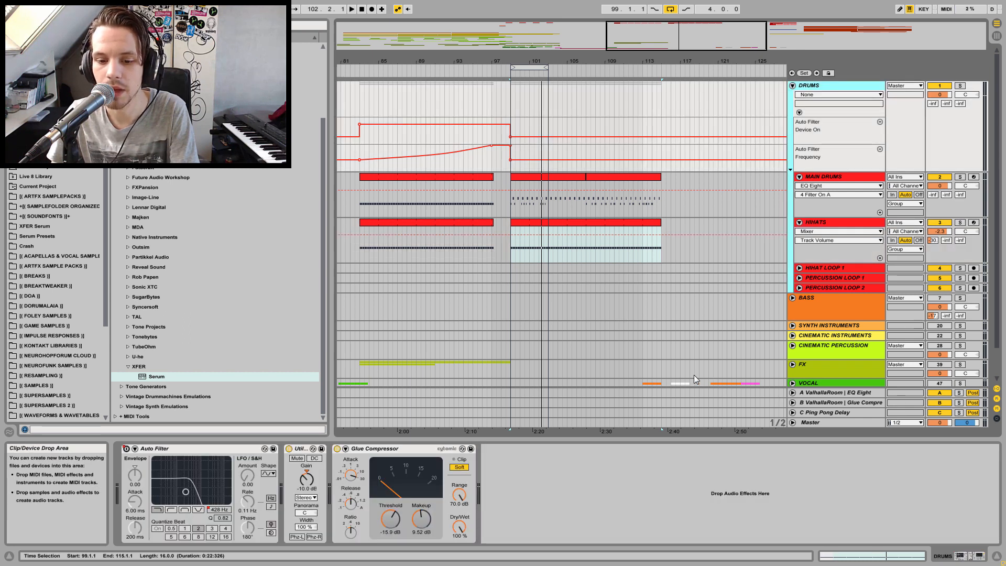
pyautogui.press('space')
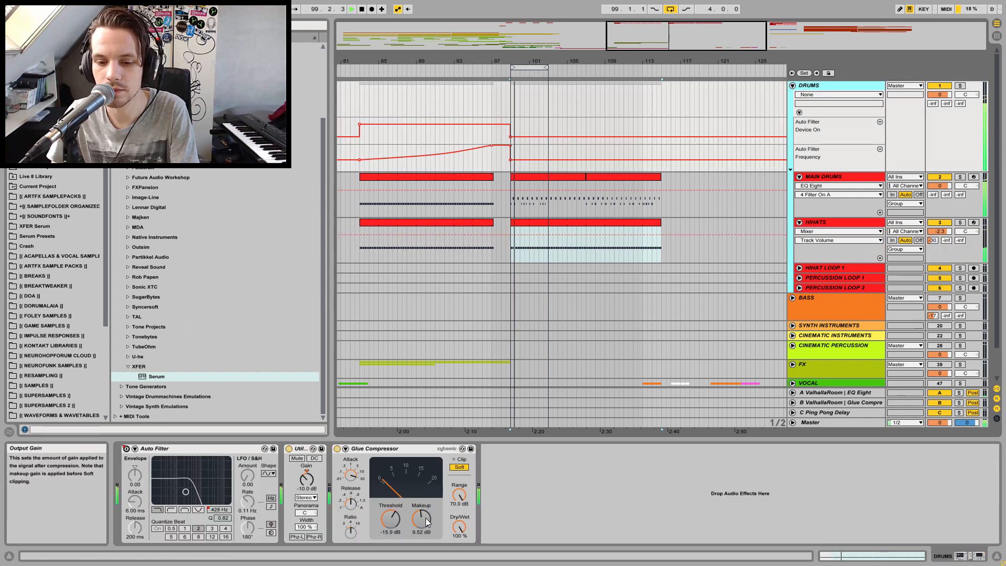
pyautogui.moveTo(427, 520); pyautogui.dragTo(427, 514)
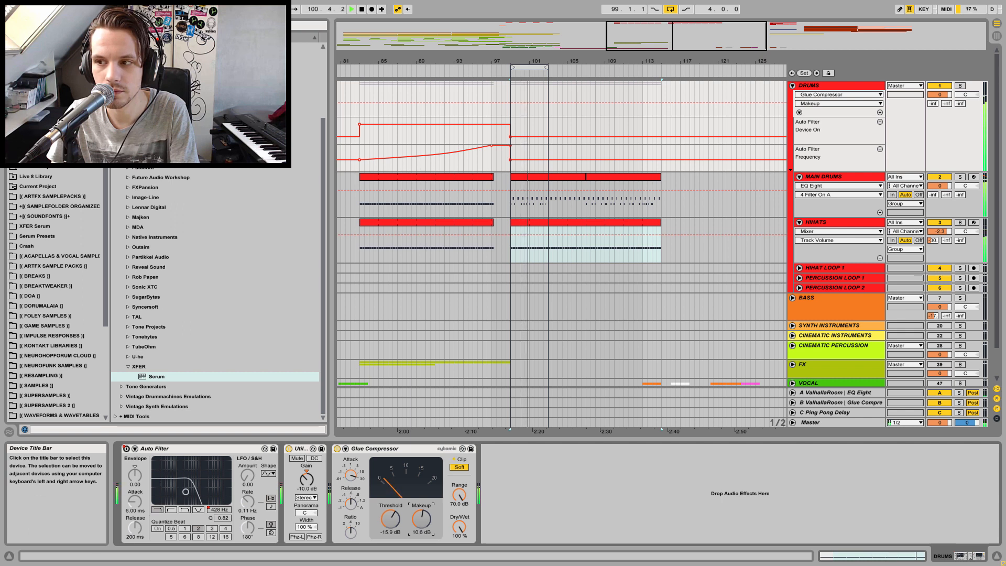
pyautogui.moveTo(422, 519); pyautogui.dragTo(422, 524)
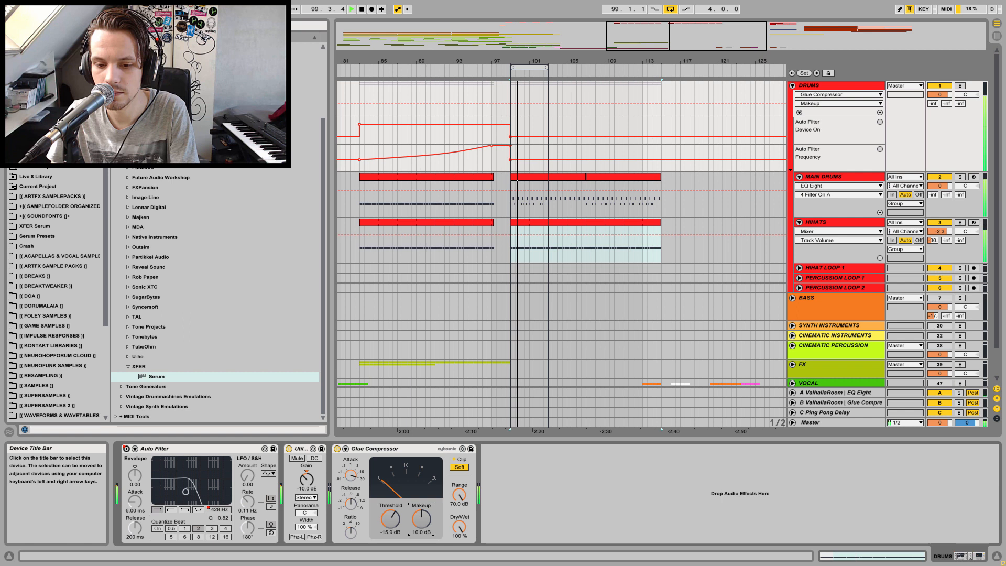
# Fold all tracks, including the Drums group
pyautogui.click(854, 86)
pyautogui.press('Left')
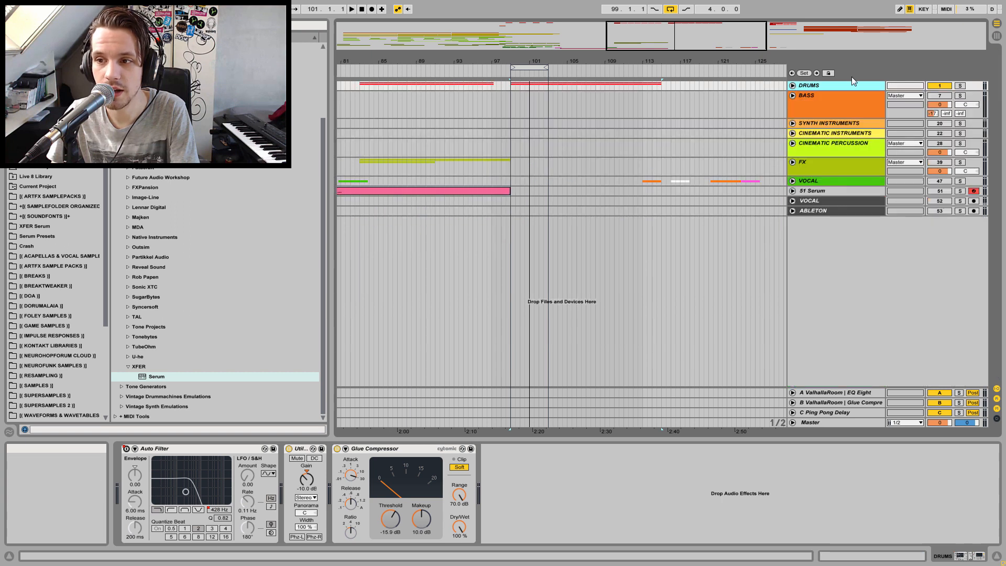
pyautogui.click(793, 85)
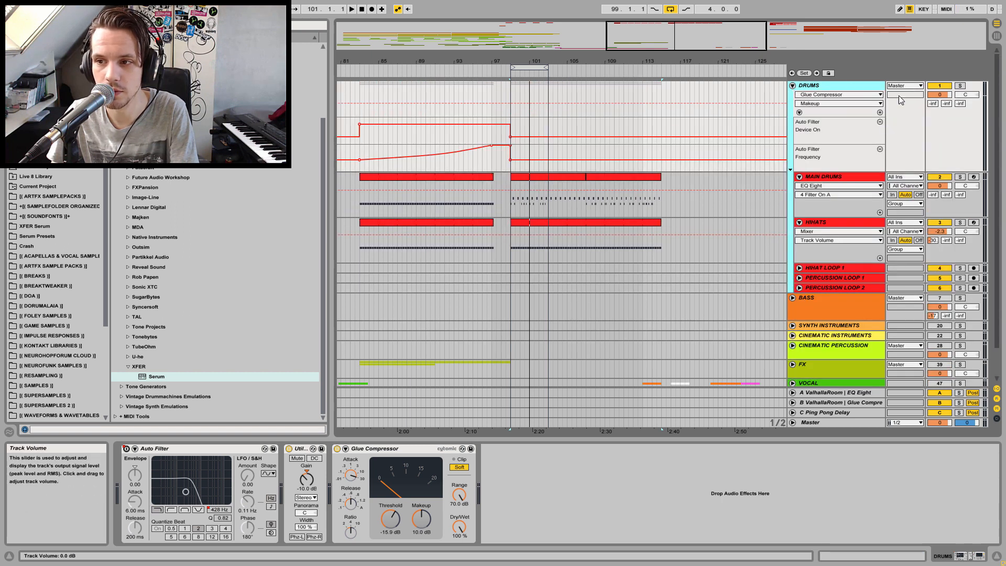
pyautogui.click(792, 85)
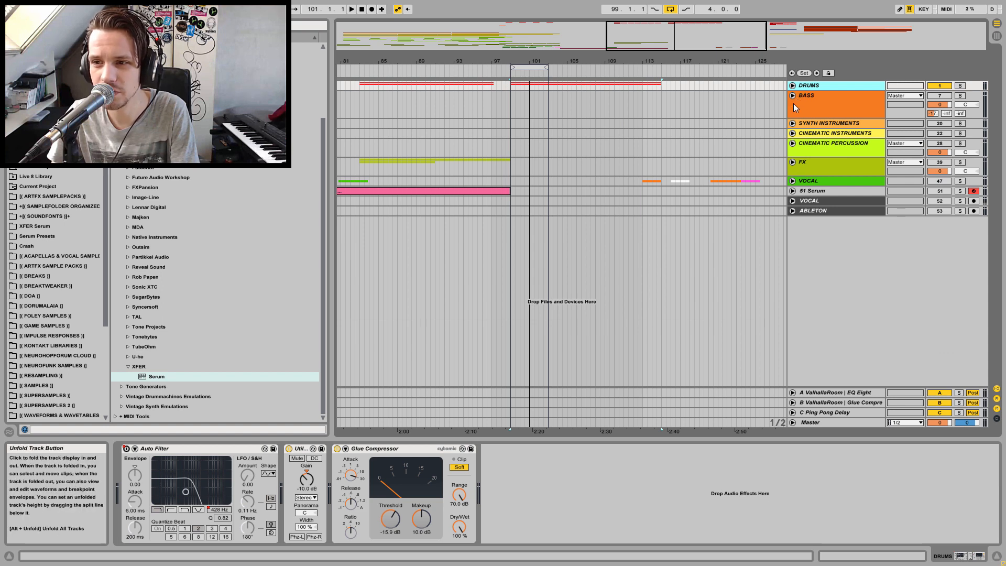
# Unfold the Synth Instruments, Cinematic Instruments, Cinematic Percussion and FX groups to inspect their tracks
pyautogui.click(793, 124)
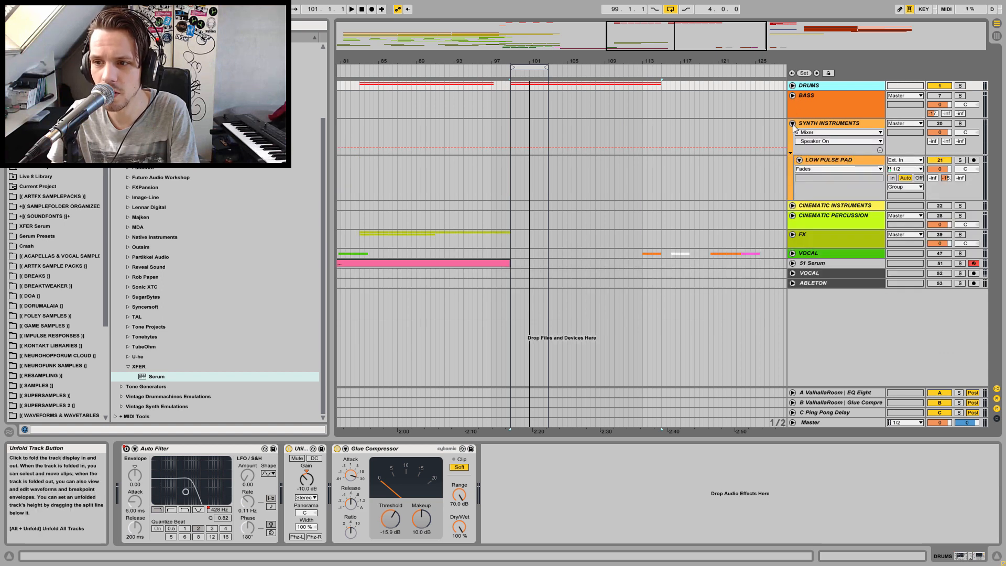
pyautogui.click(792, 206)
pyautogui.click(793, 293)
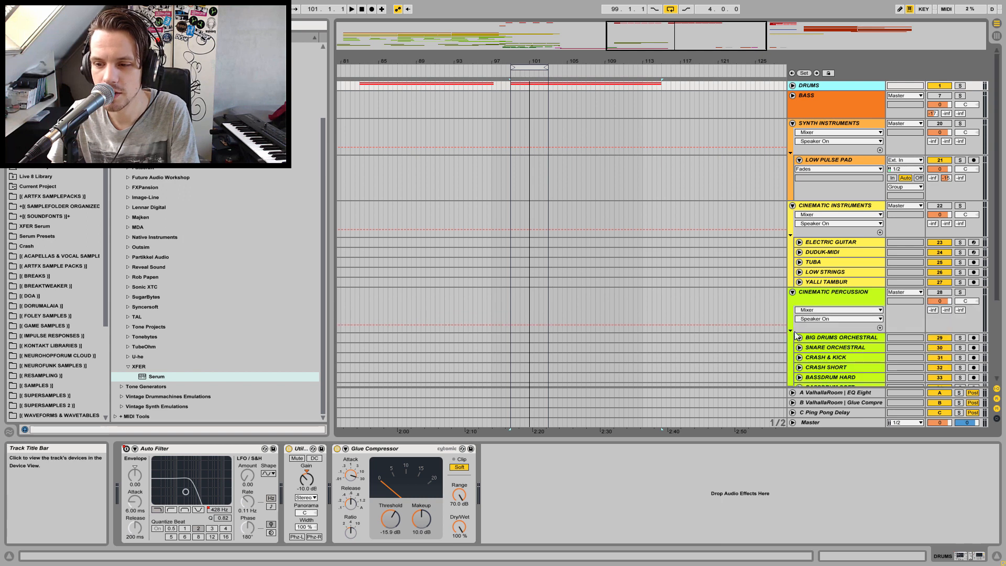
pyautogui.scroll(-2, 999, 281)
pyautogui.scroll(-4, 998, 280)
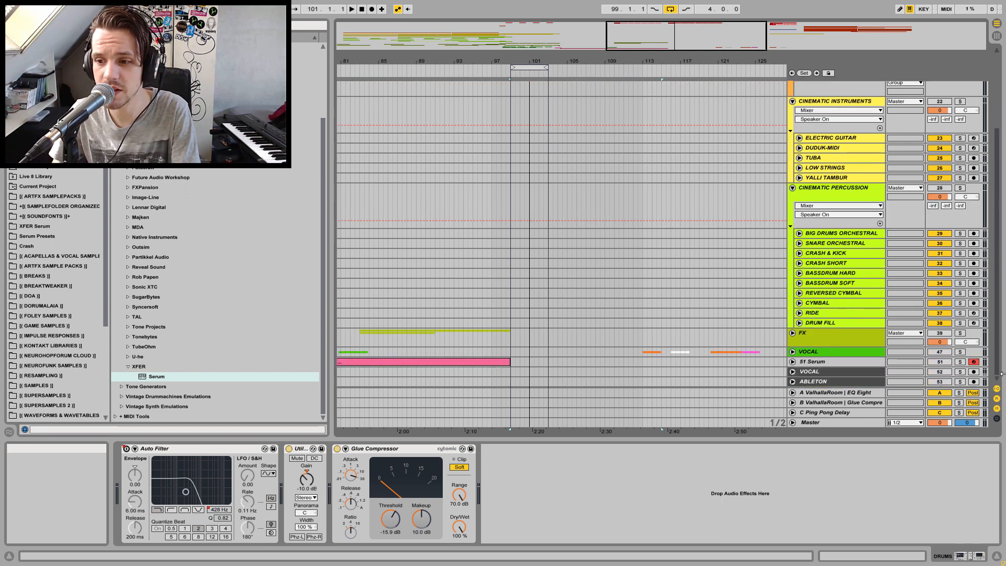
pyautogui.click(793, 334)
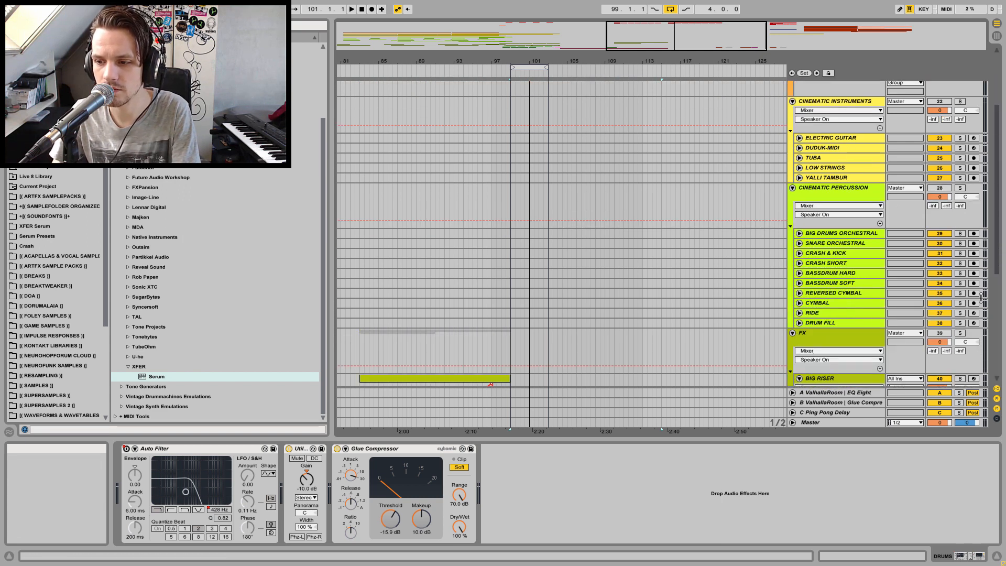
pyautogui.click(793, 334)
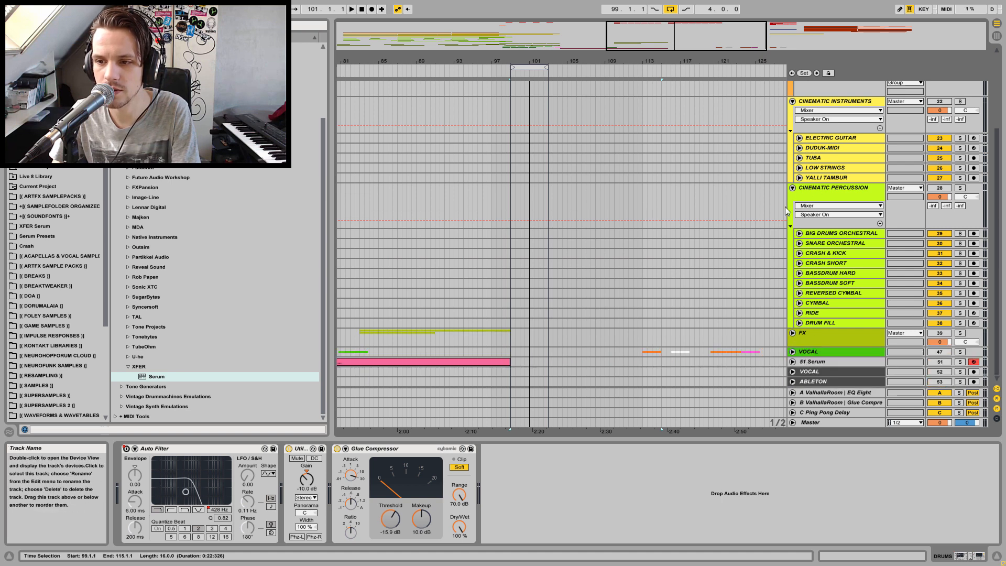
# Fold the Cinematic Percussion, Cinematic Instruments and Synth Instruments groups
pyautogui.click(793, 188)
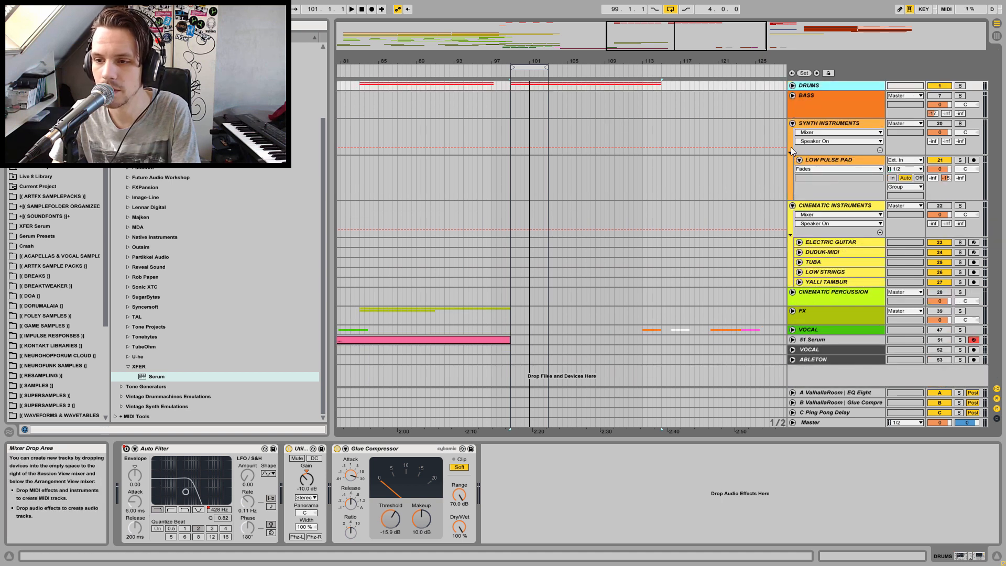
pyautogui.click(793, 205)
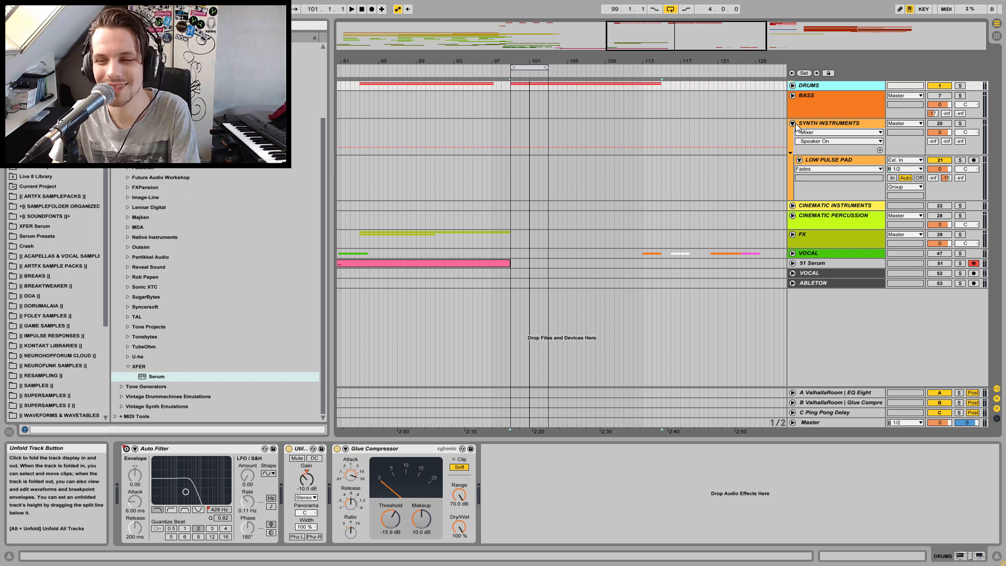
pyautogui.click(793, 124)
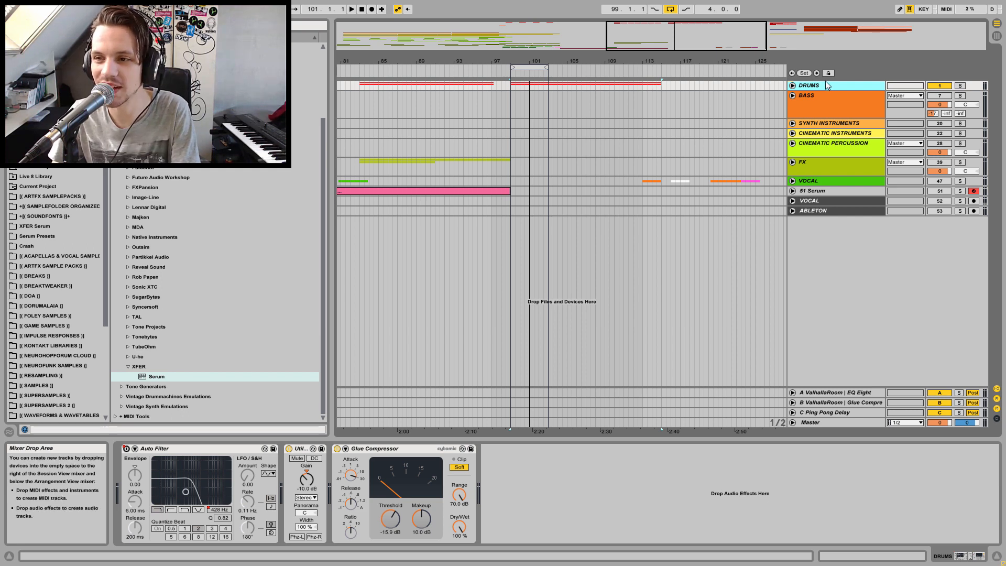
# Select all tracks and browse through the FX and Vocal group contents, folding the 51 Serum track again
pyautogui.keyDown('shift'); pyautogui.click(825, 192); pyautogui.keyUp('shift')
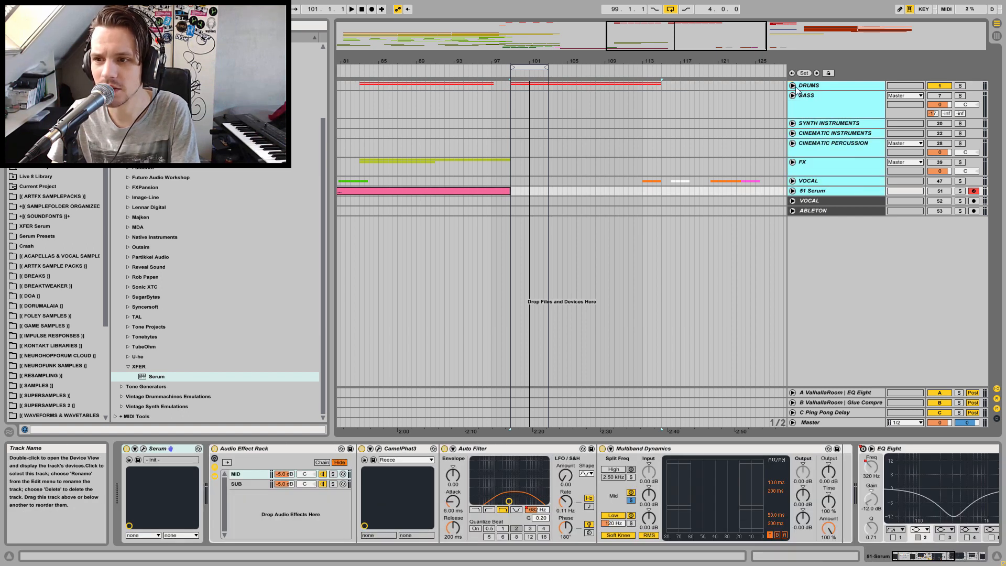
pyautogui.moveTo(803, 98); pyautogui.dragTo(807, 102)
pyautogui.moveTo(805, 98); pyautogui.dragTo(813, 101)
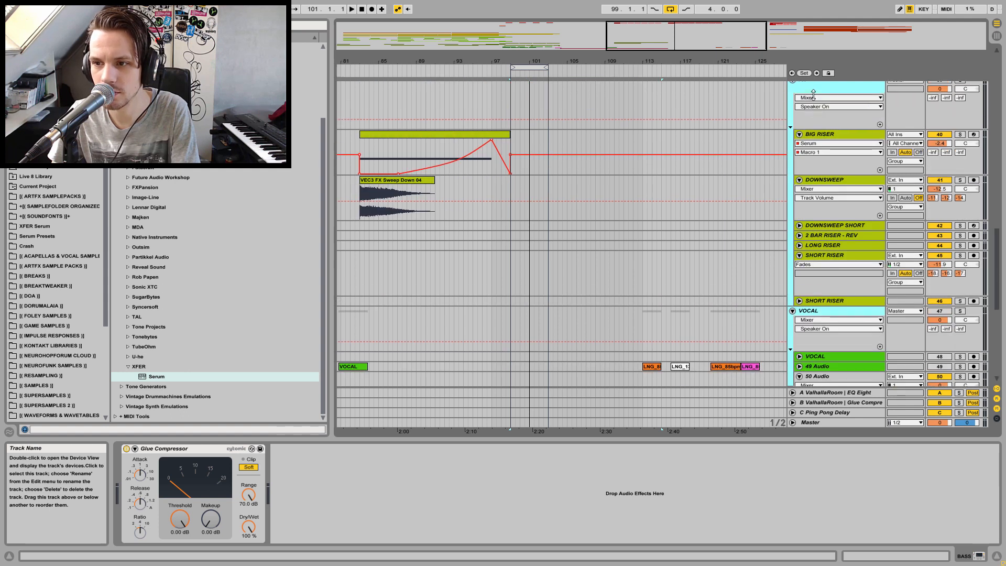
pyautogui.scroll(-8, 813, 101)
pyautogui.moveTo(836, 27); pyautogui.dragTo(848, 5)
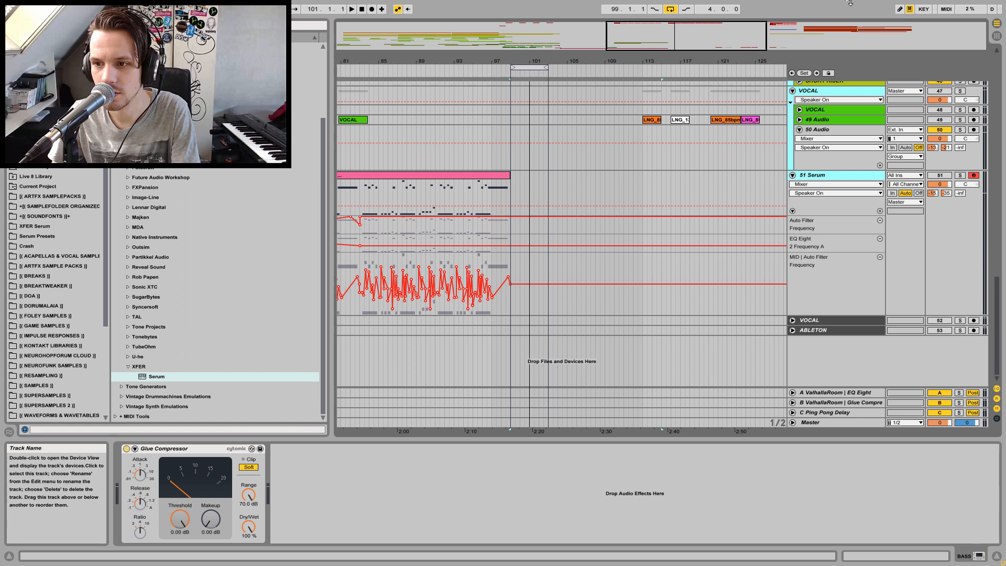
pyautogui.keyDown('alt'); pyautogui.click(793, 176); pyautogui.keyUp('alt')
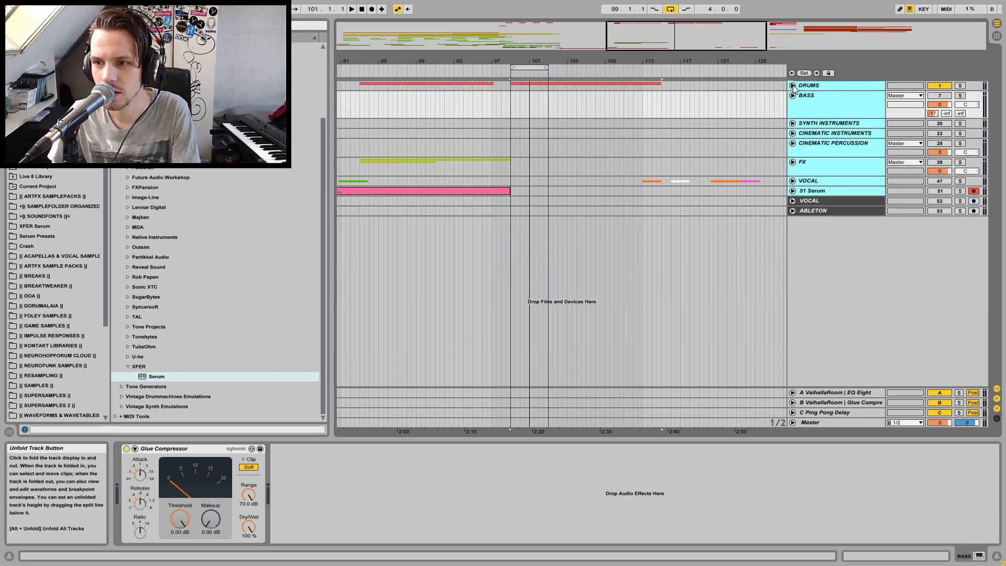
# Unfold the Drums group and lower the volume of the selected tracks to -10.0 dB
pyautogui.keyDown('alt'); pyautogui.click(793, 86); pyautogui.keyUp('alt')
pyautogui.moveTo(998, 236); pyautogui.dragTo(998, 60)
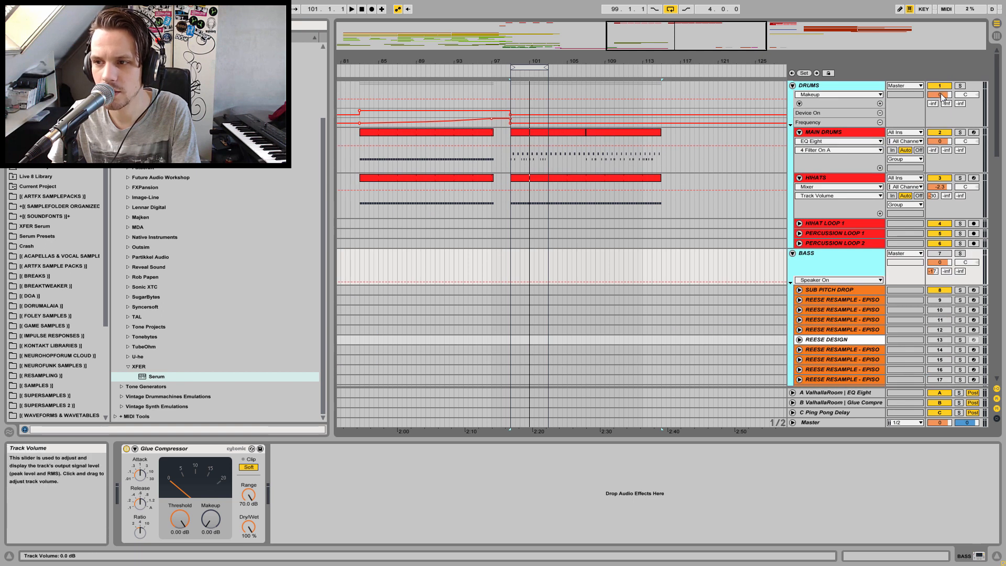
pyautogui.moveTo(942, 97); pyautogui.dragTo(942, 114)
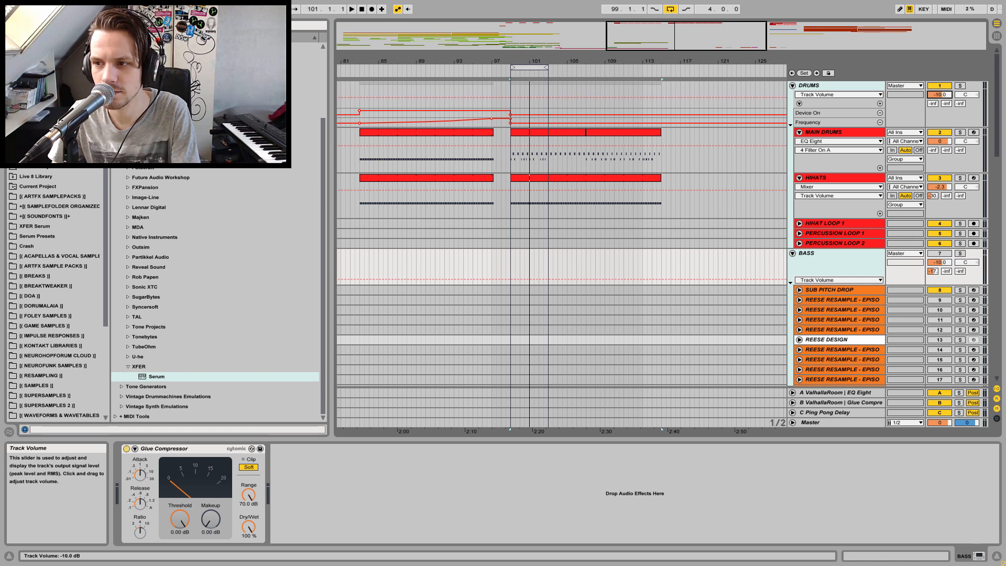
# Fold the Drums group and start playback of the arrangement
pyautogui.keyDown('alt'); pyautogui.click(792, 86); pyautogui.keyUp('alt')
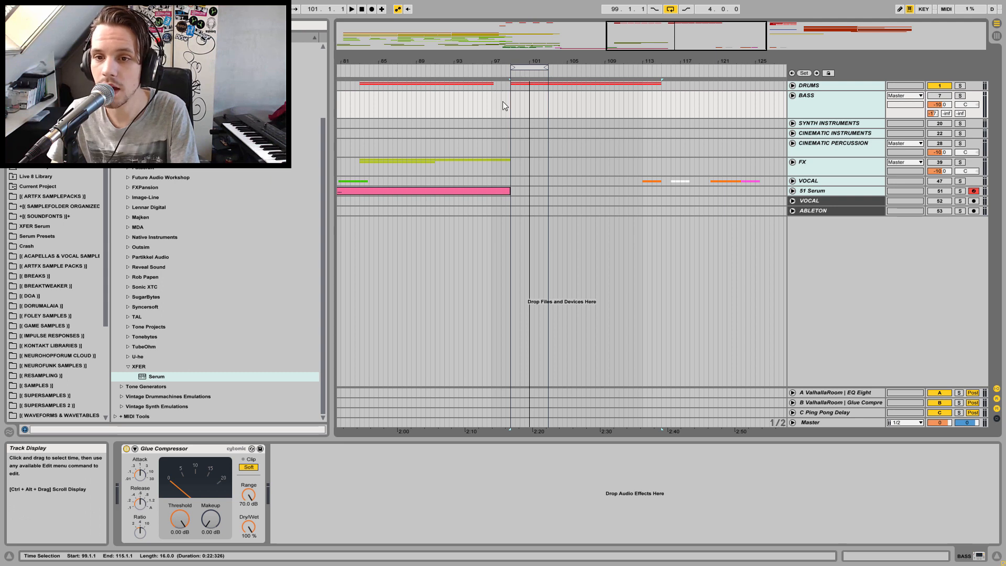
pyautogui.press('space')
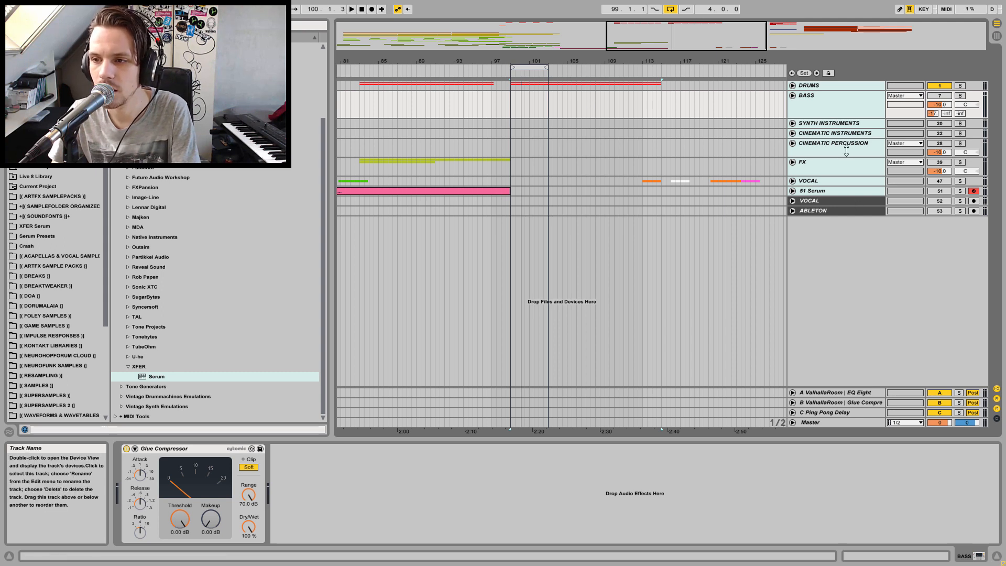
# Unfold the Drums group, set the insert marker at bar 99, and play then stop the arrangement
pyautogui.click(835, 84)
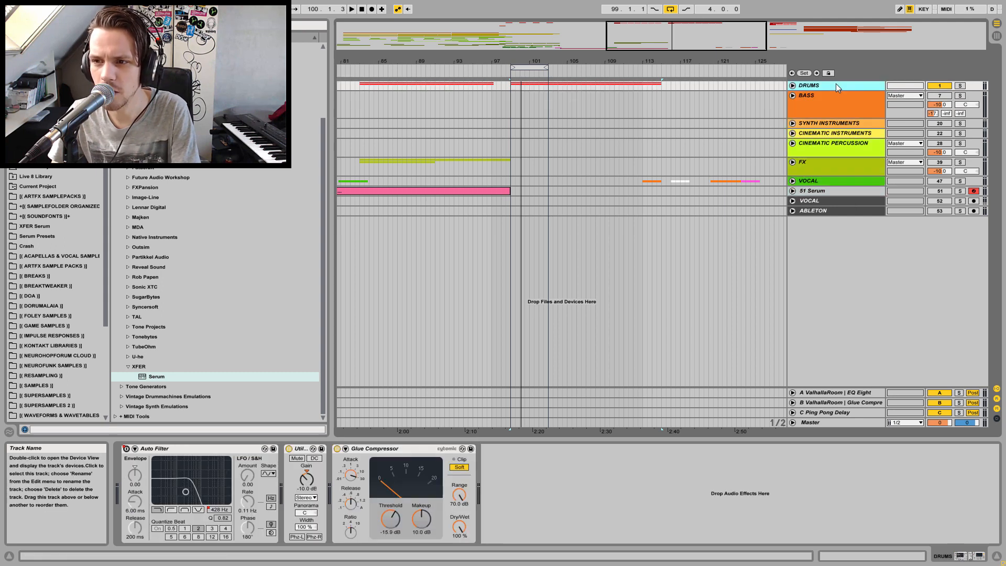
pyautogui.click(792, 85)
pyautogui.click(510, 89)
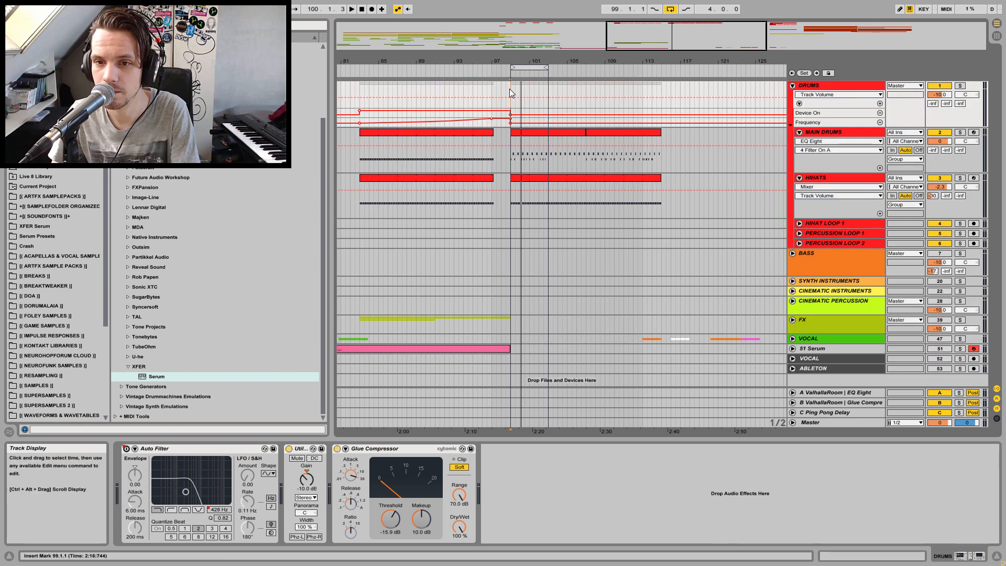
pyautogui.press('space')
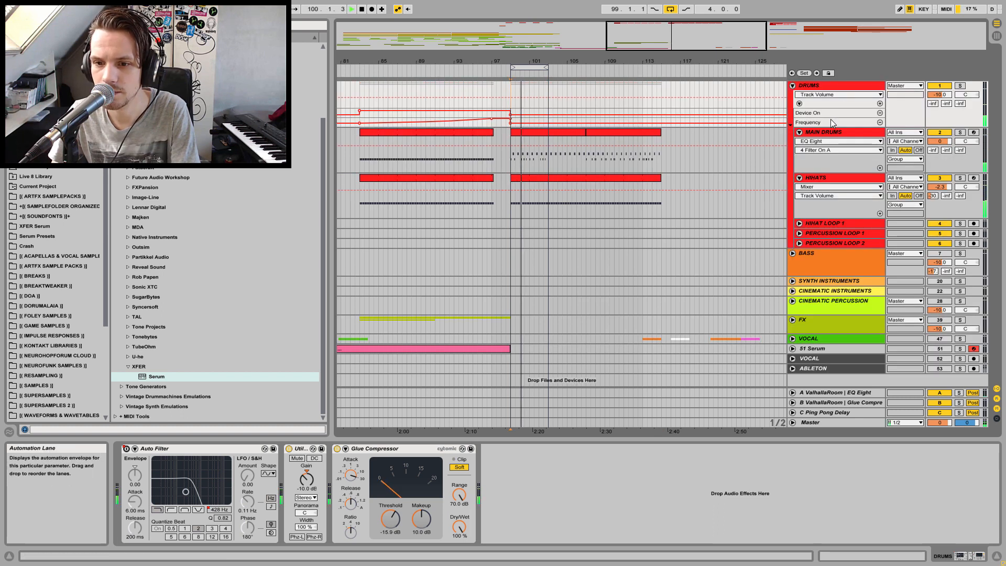
pyautogui.press('space')
# Zoom out the arrangement and select the Main Drums clip to inspect it
pyautogui.moveTo(512, 61); pyautogui.dragTo(512, 26)
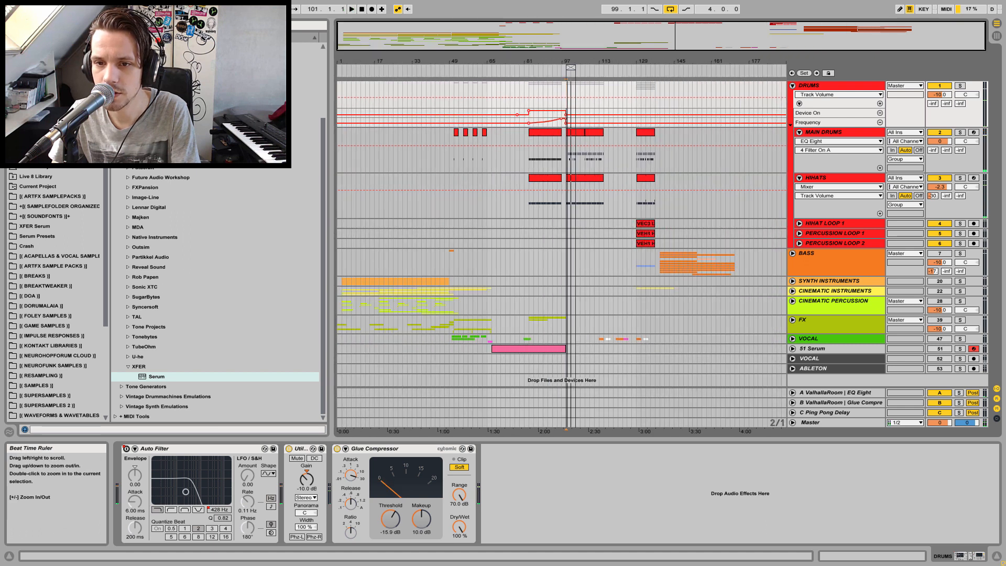
pyautogui.click(524, 155)
pyautogui.click(530, 155)
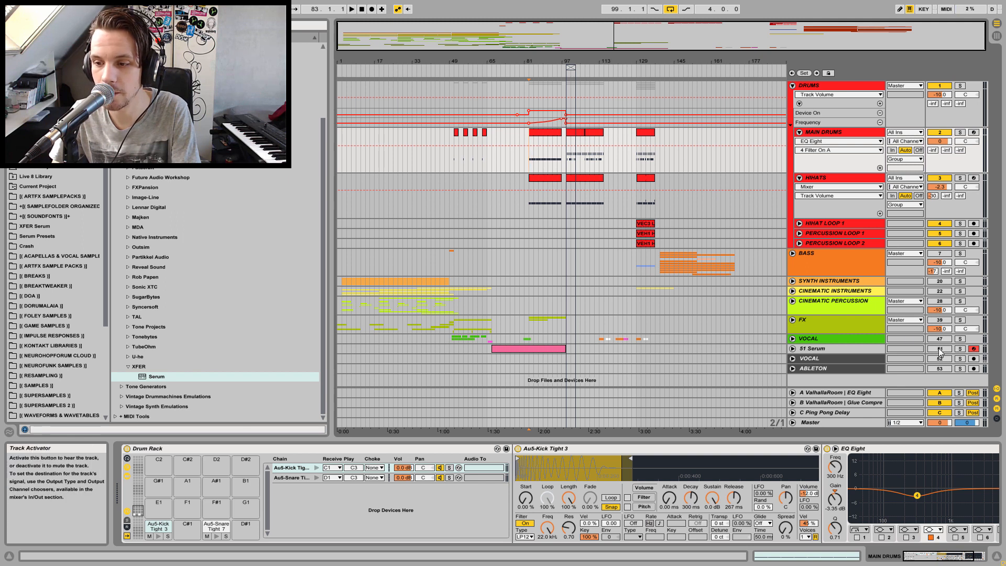
# Group the 51 Serum track and name the new group BASS
pyautogui.click(837, 347)
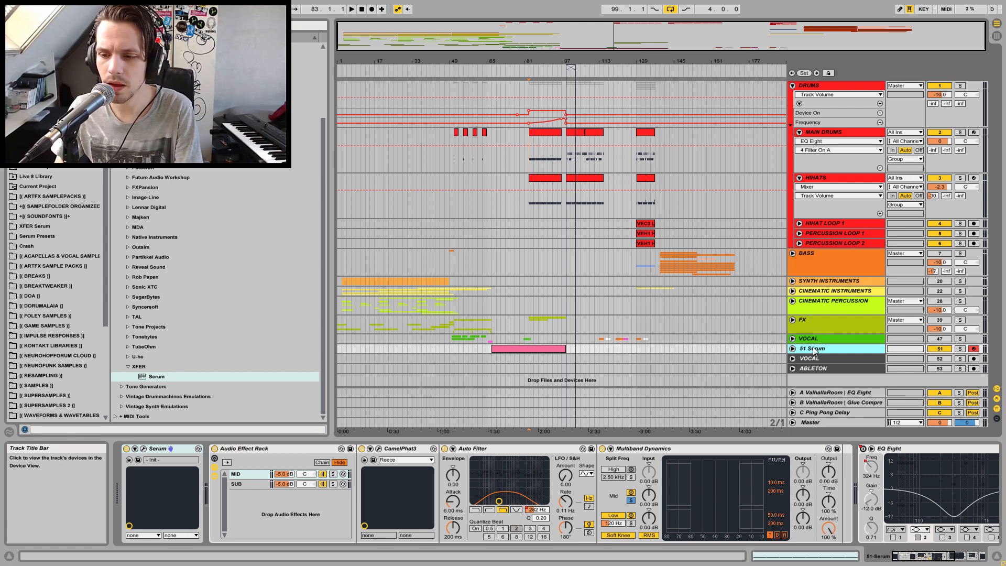
pyautogui.click(793, 350)
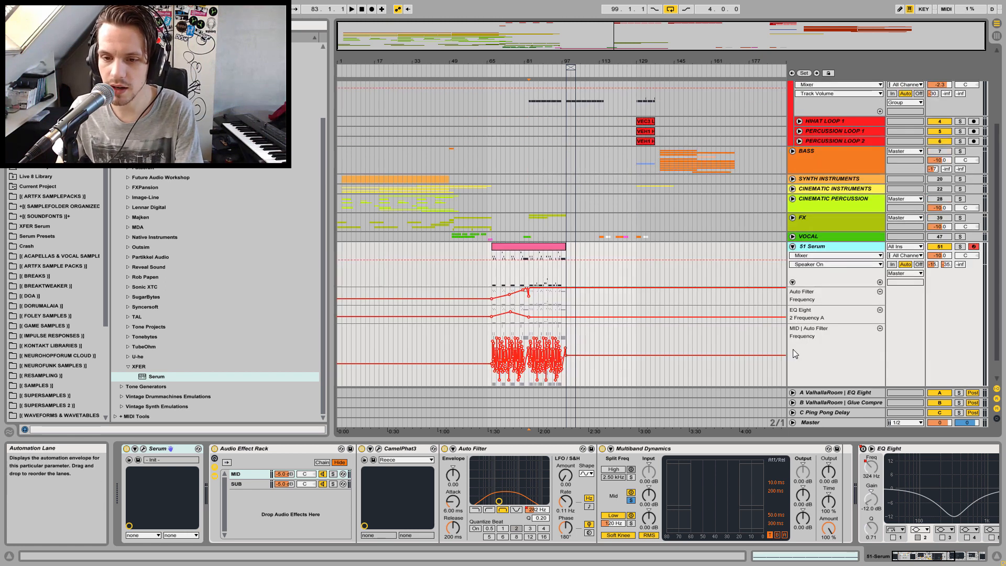
pyautogui.click(794, 248)
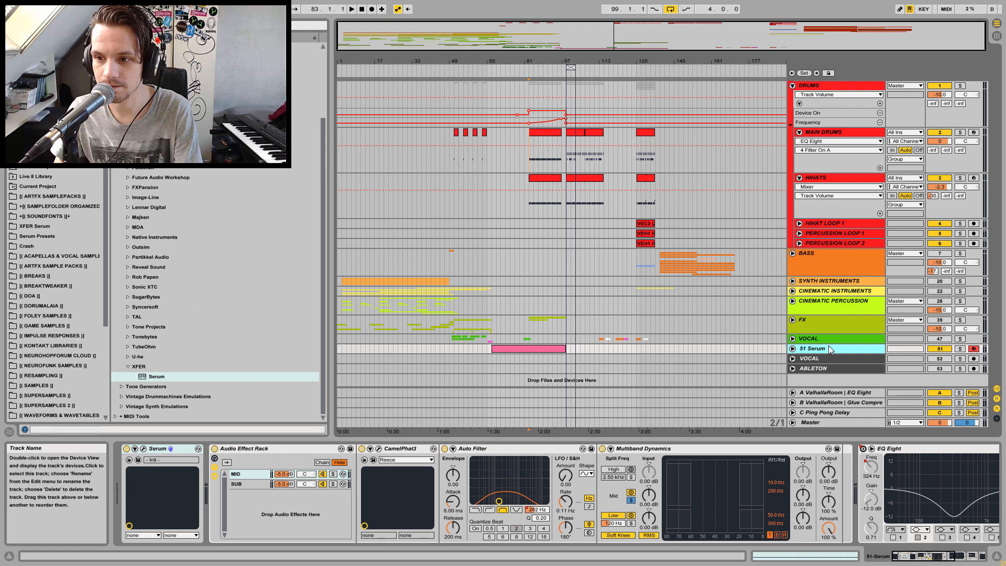
pyautogui.hotkey('ctrl', 'g')
pyautogui.hotkey('ctrl', 'r')
pyautogui.write('BASS')
pyautogui.press('Return')
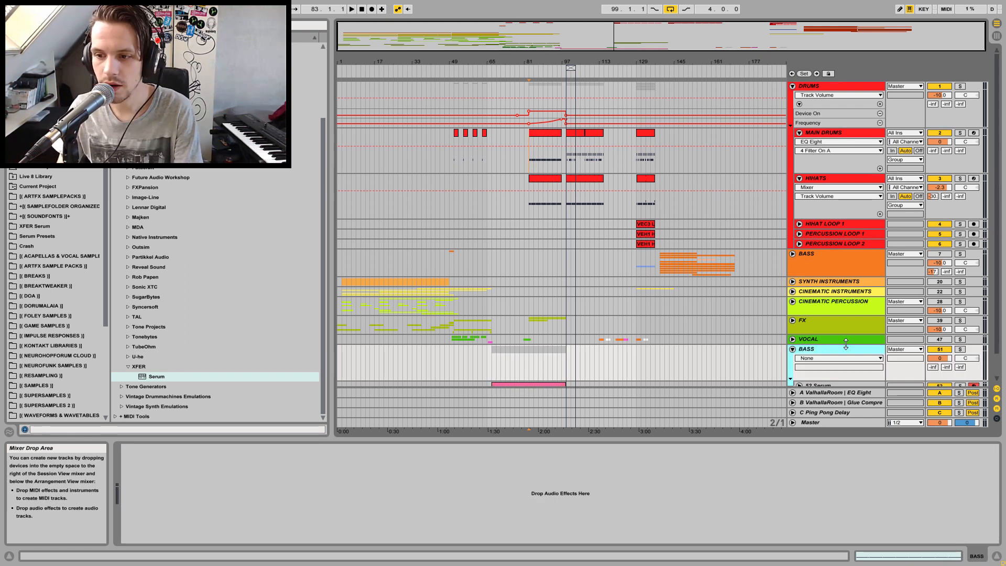
# Color the BASS group and the 52 Serum track orange
pyautogui.rightClick(818, 351)
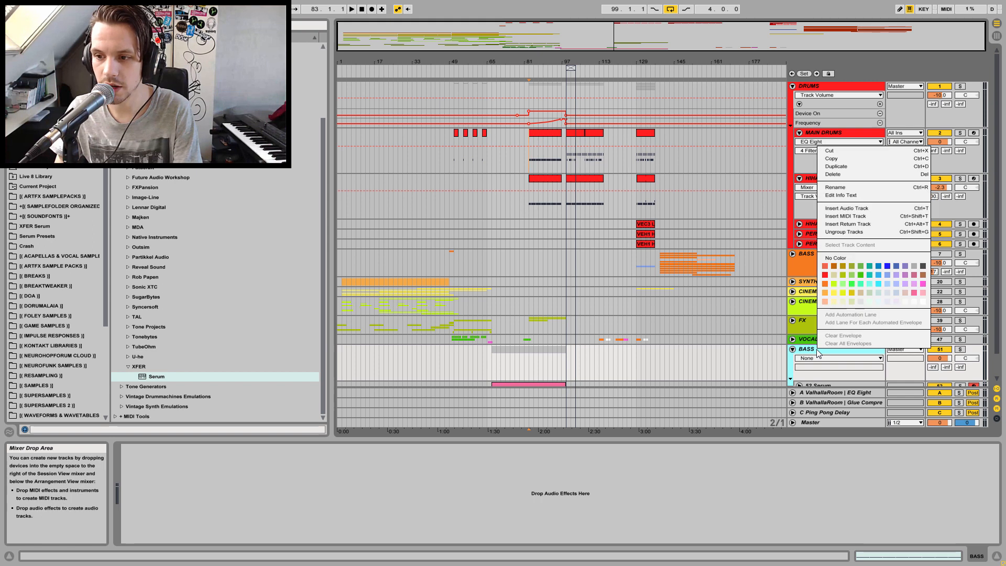
pyautogui.click(827, 284)
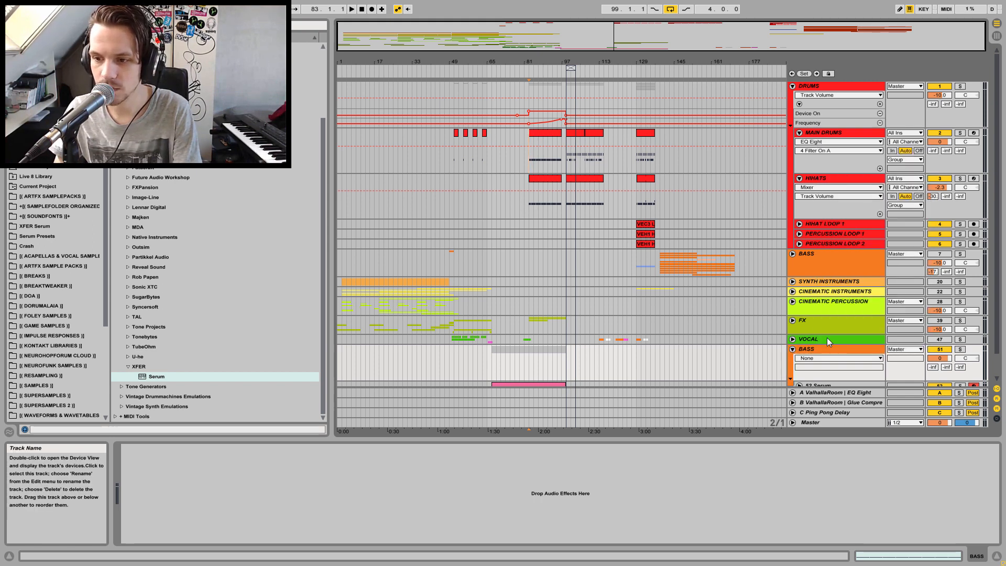
pyautogui.rightClick(817, 387)
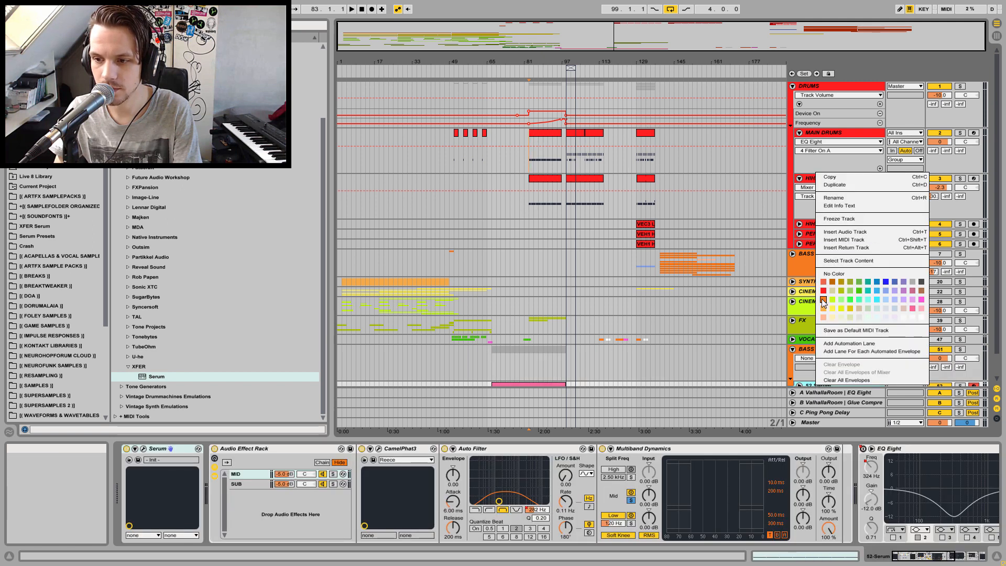
pyautogui.click(824, 303)
# Set the BASS group's volume to -10 dB
pyautogui.click(940, 358)
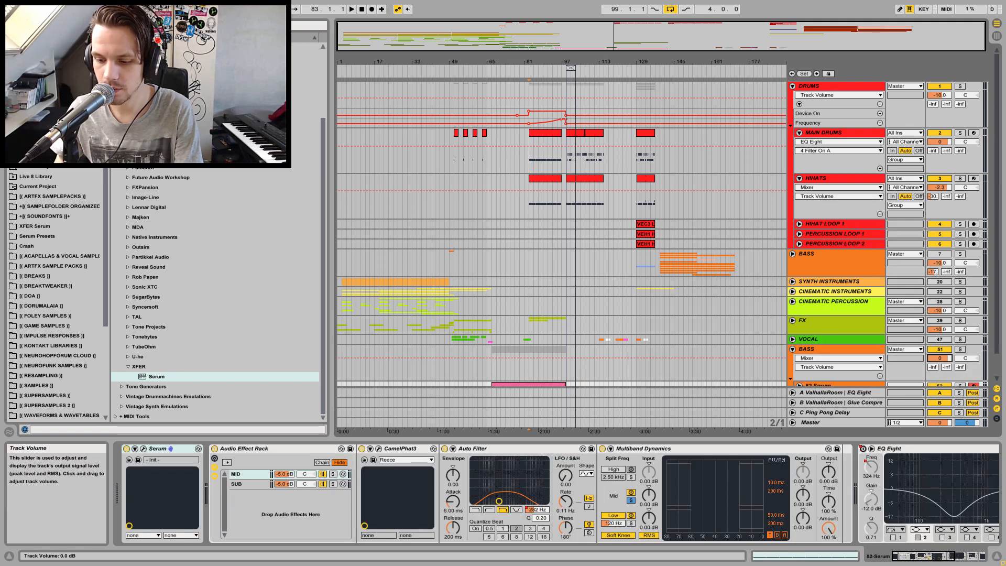
pyautogui.write('-10')
pyautogui.press('Return')
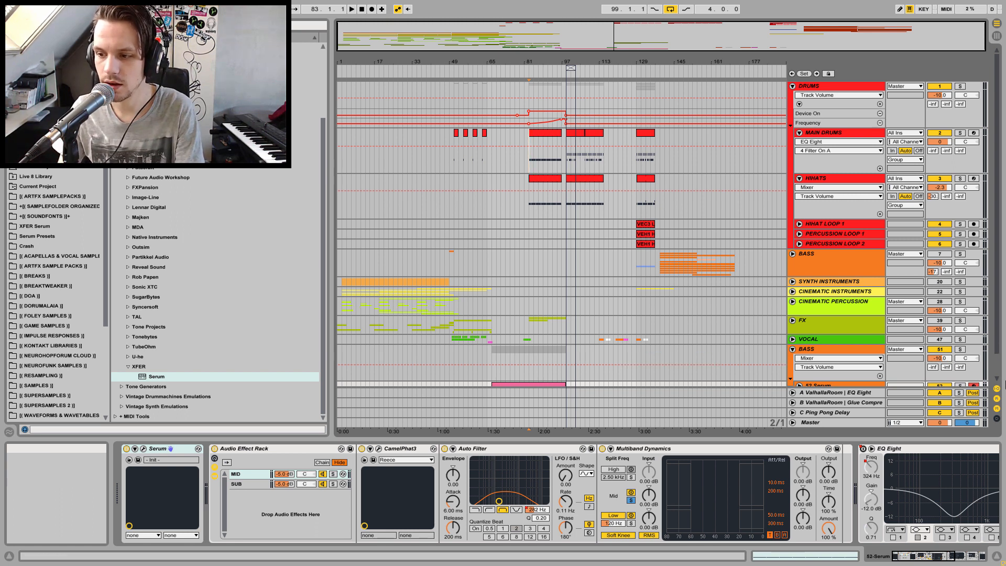
# Unfold the Serum track and raise the BASS group's sends to the ValhallaRoom EQ Eight and Glue Compressor returns
pyautogui.scroll(-1, 999, 352)
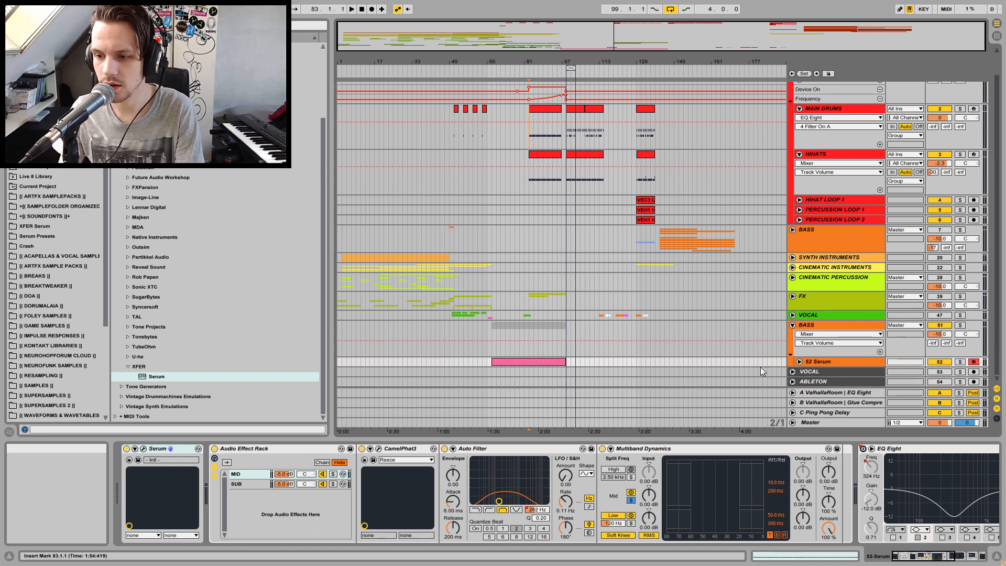
pyautogui.click(799, 362)
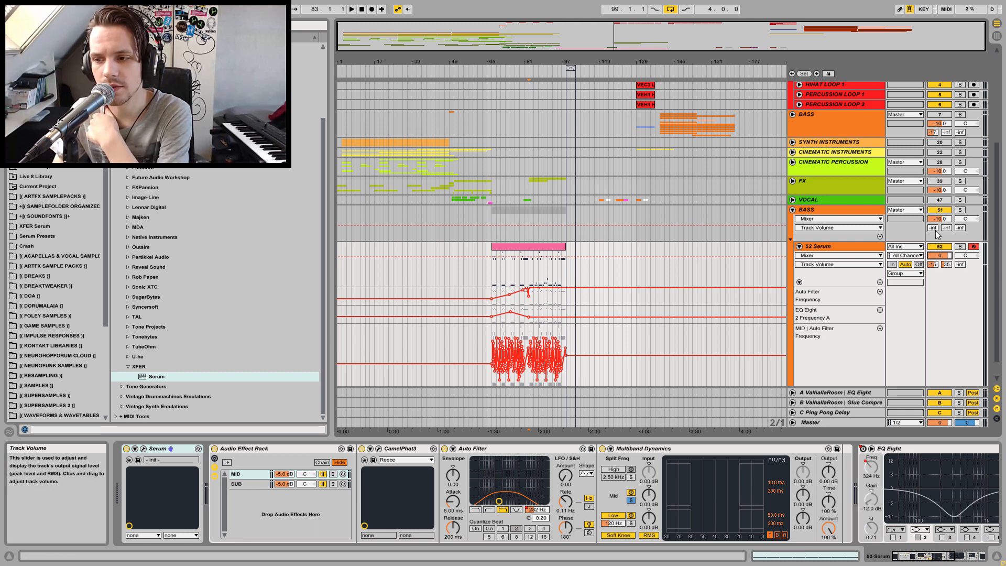
pyautogui.moveTo(932, 227); pyautogui.dragTo(933, 224)
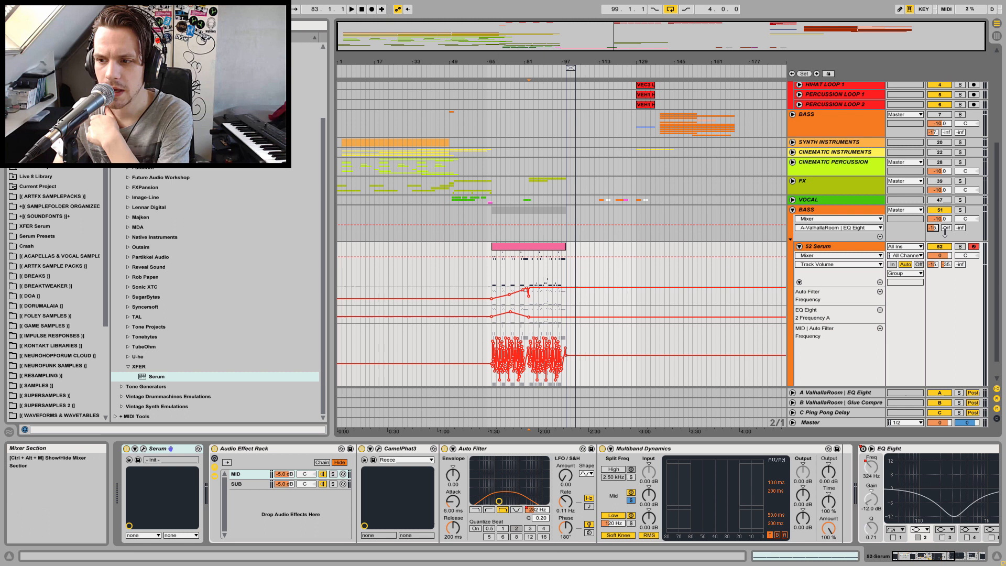
pyautogui.moveTo(946, 227); pyautogui.dragTo(946, 224)
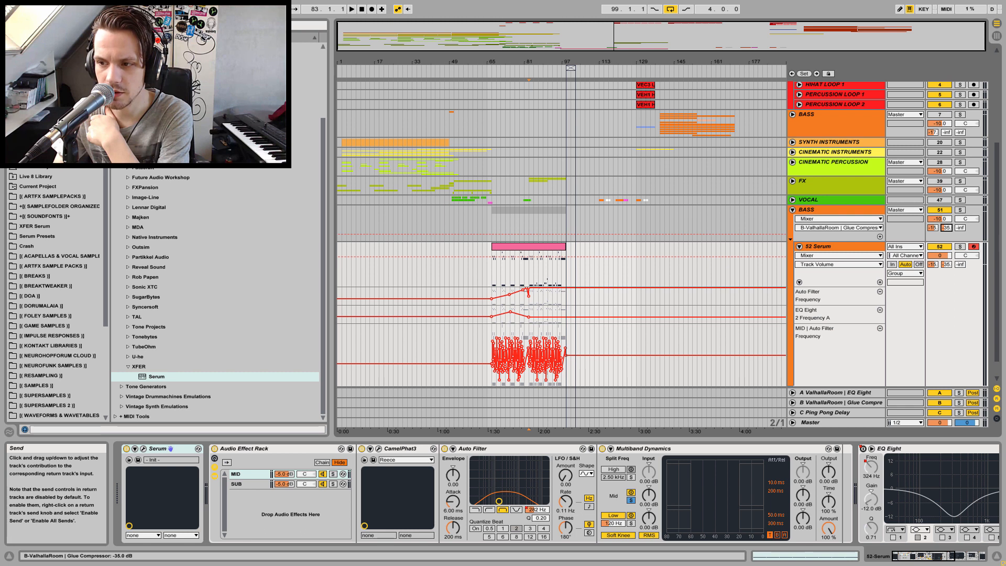
# Reset both send levels on the 52 Serum track to their defaults
pyautogui.click(833, 244)
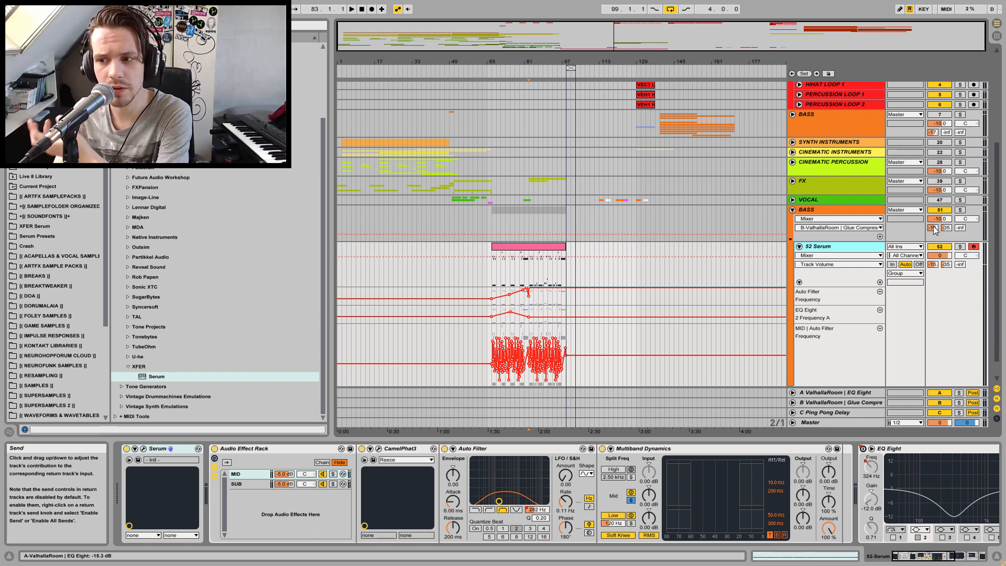
pyautogui.click(935, 267)
pyautogui.press('Delete')
pyautogui.click(945, 266)
pyautogui.press('Delete')
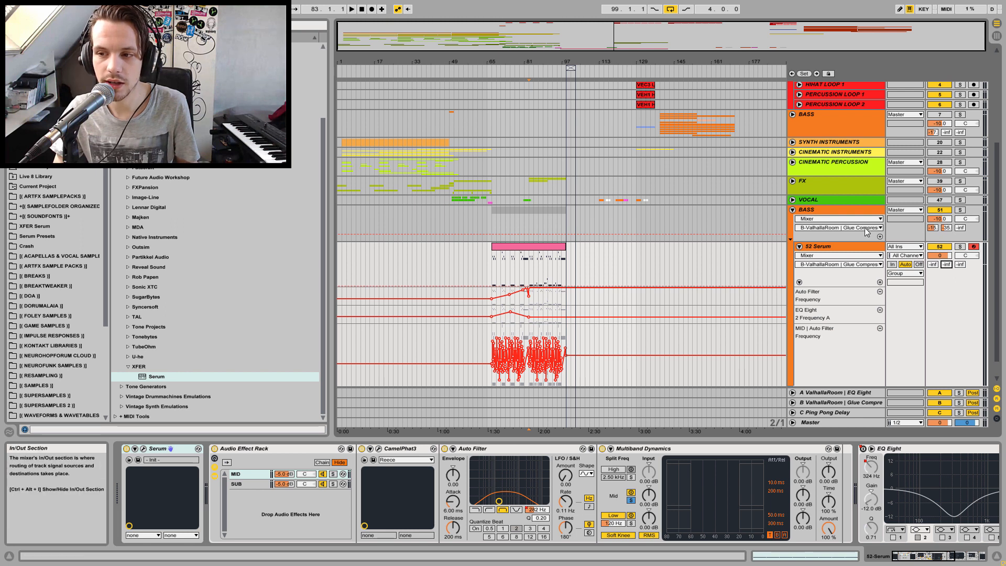
# Select the BASS group and its Serum track, then fold the BASS group
pyautogui.click(837, 215)
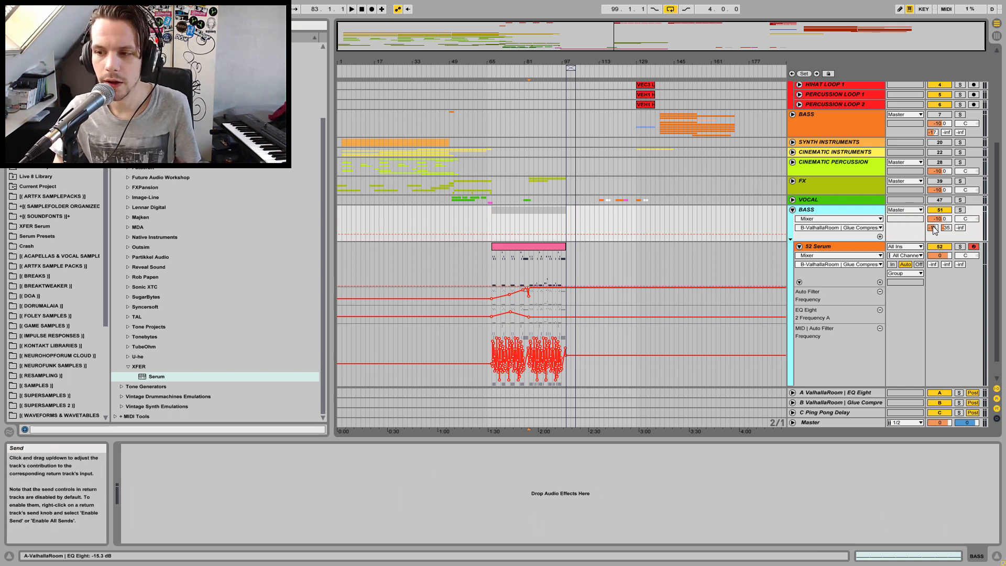
pyautogui.click(938, 219)
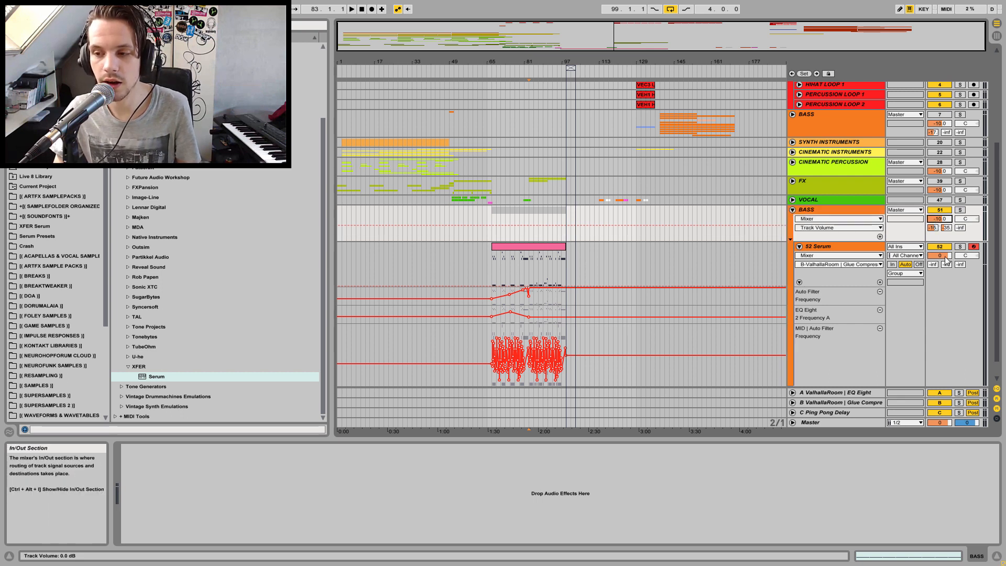
pyautogui.click(859, 248)
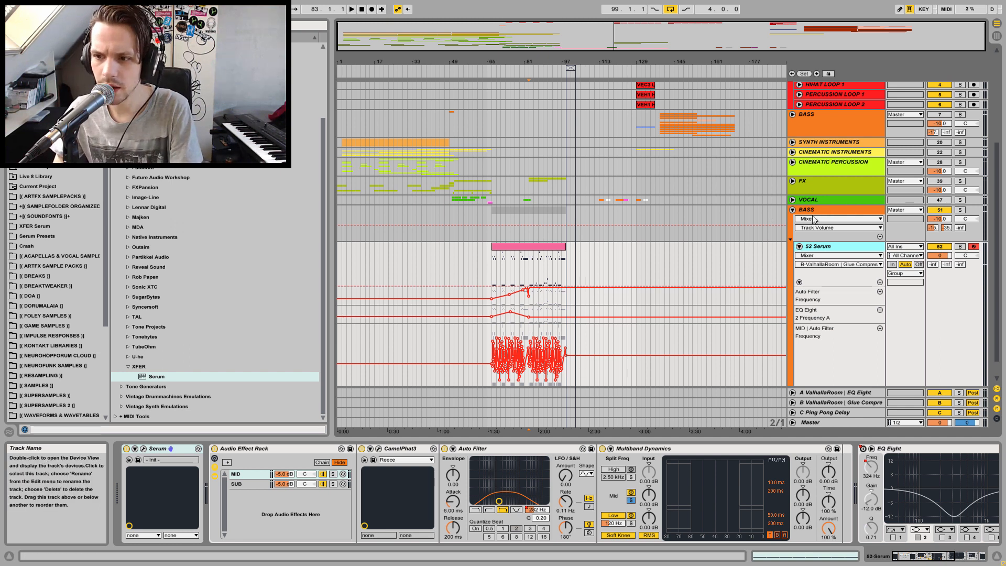
pyautogui.click(793, 209)
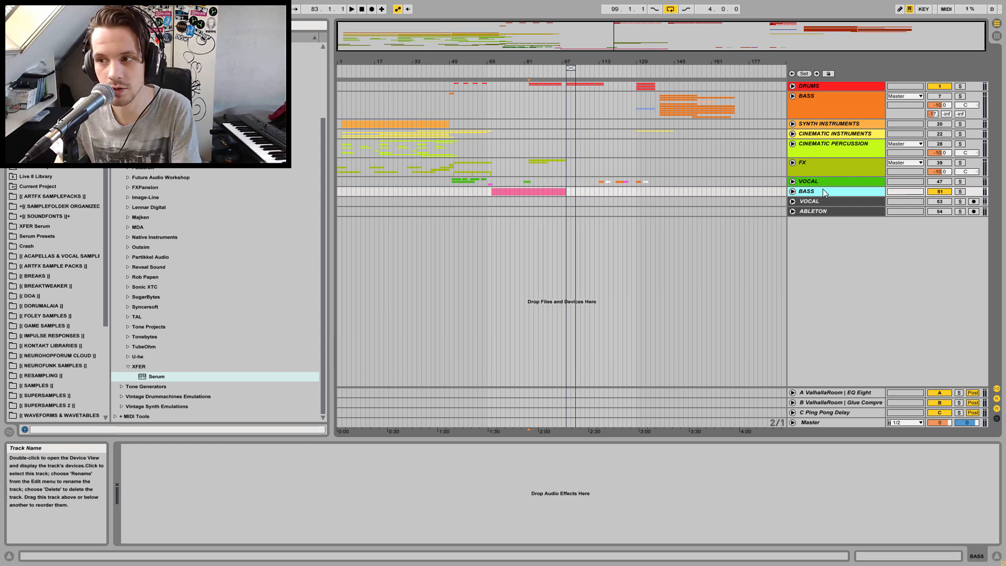
# Play back the arrangement, unfold the second BASS group and lower its volume to -12.5 dB
pyautogui.press('space')
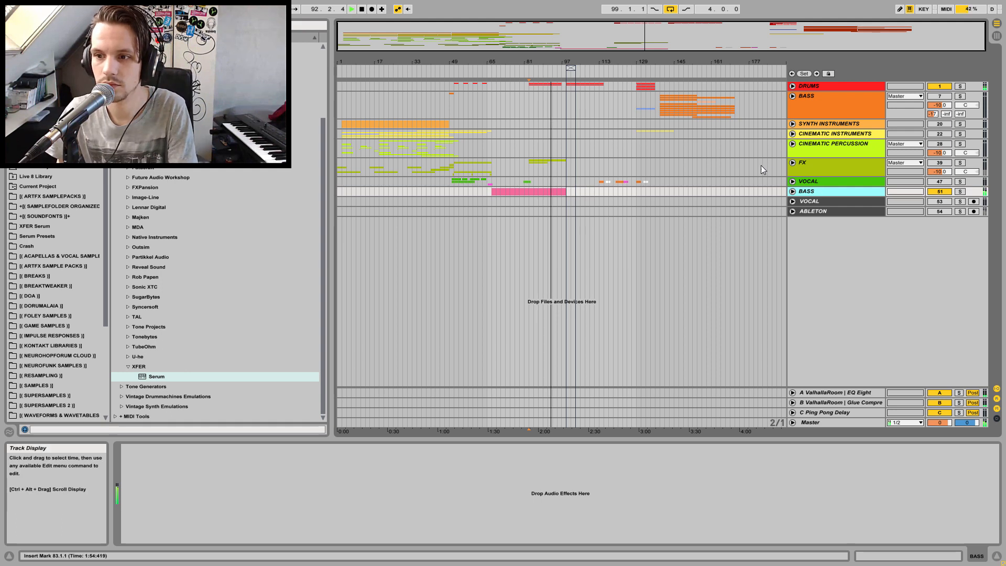
pyautogui.press('space')
pyautogui.click(793, 191)
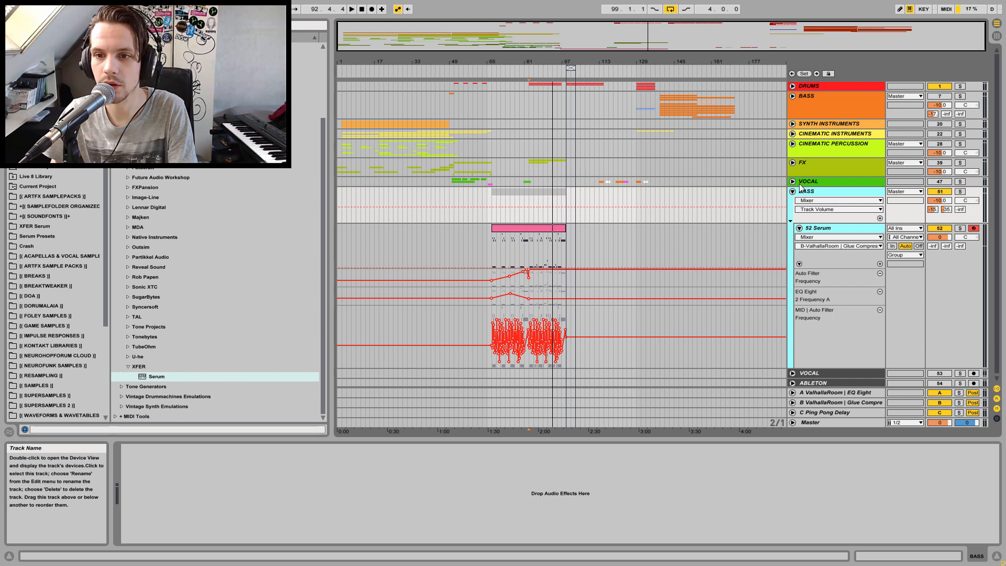
pyautogui.click(530, 197)
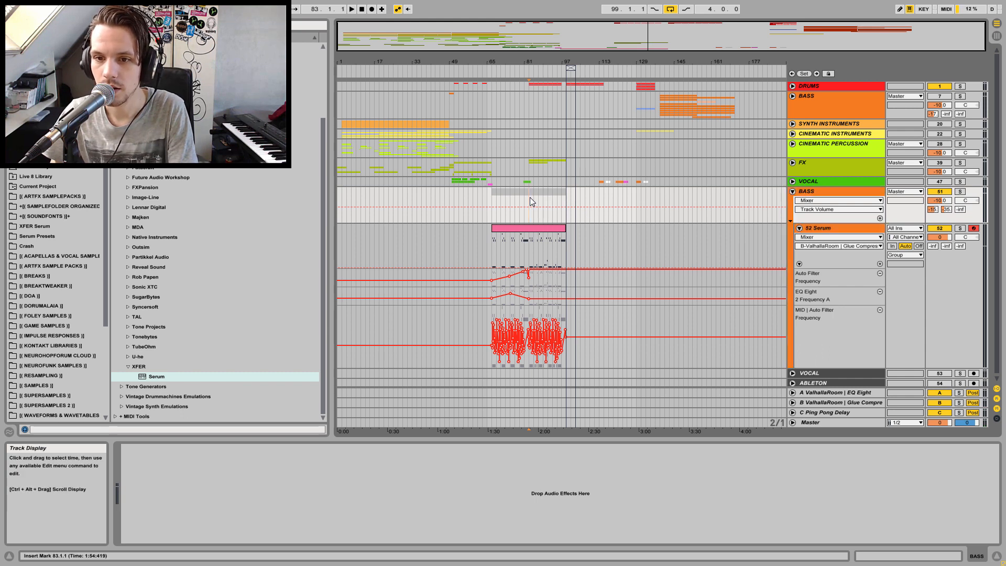
pyautogui.press('space')
pyautogui.click(872, 191)
pyautogui.press('space')
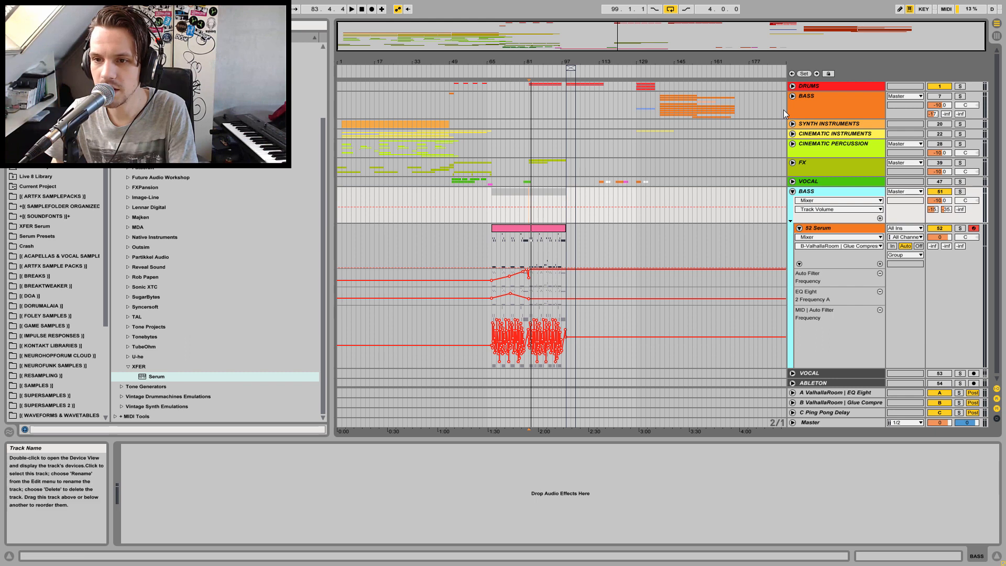
pyautogui.press('space')
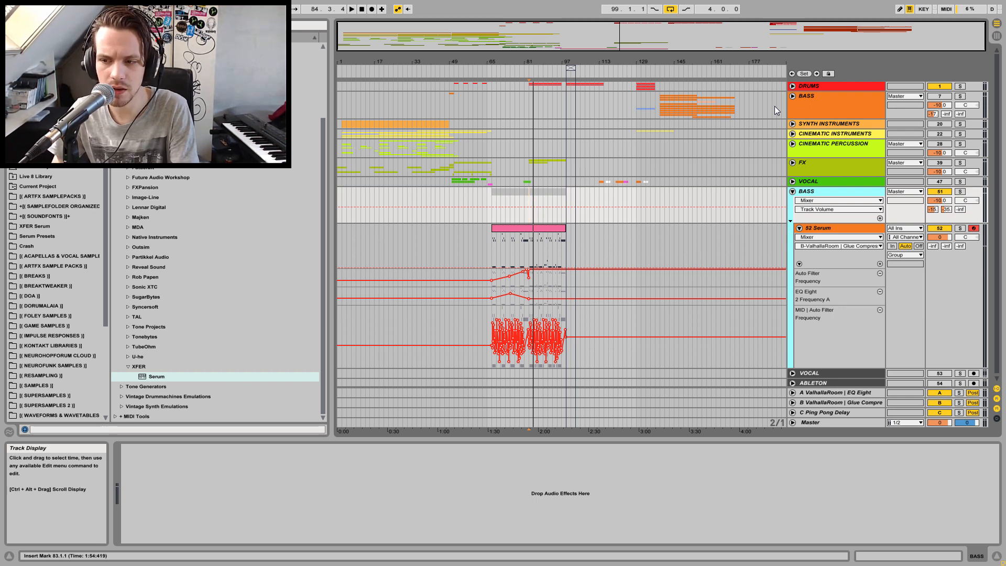
pyautogui.click(942, 202)
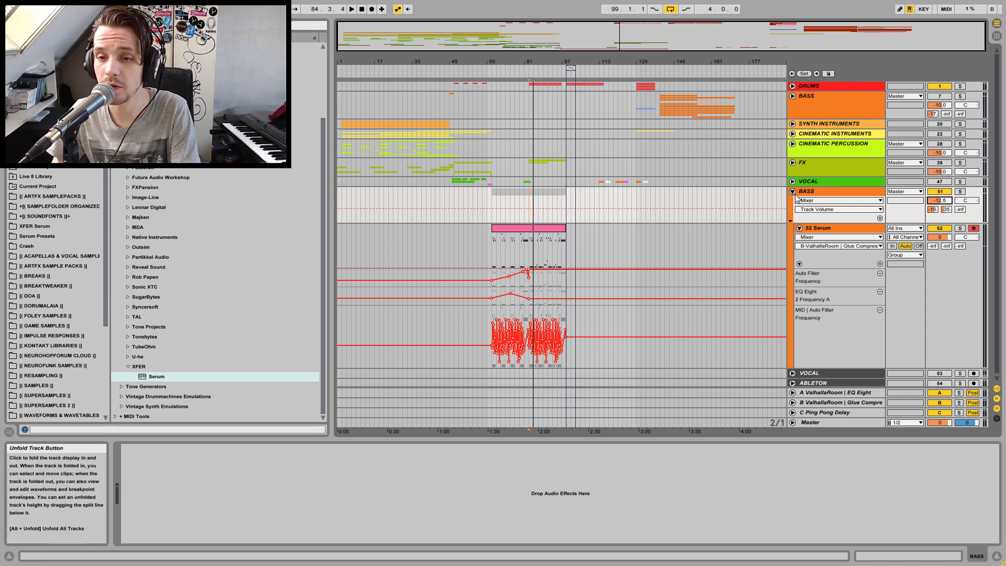
# Select the last section of the Serum clip and duplicate it after the clip
pyautogui.press('space')
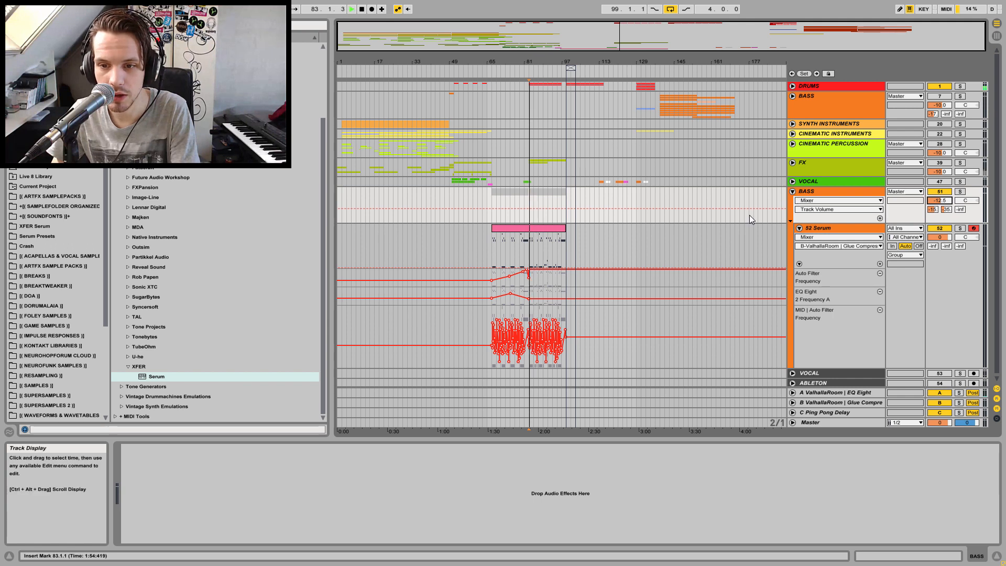
pyautogui.click(793, 192)
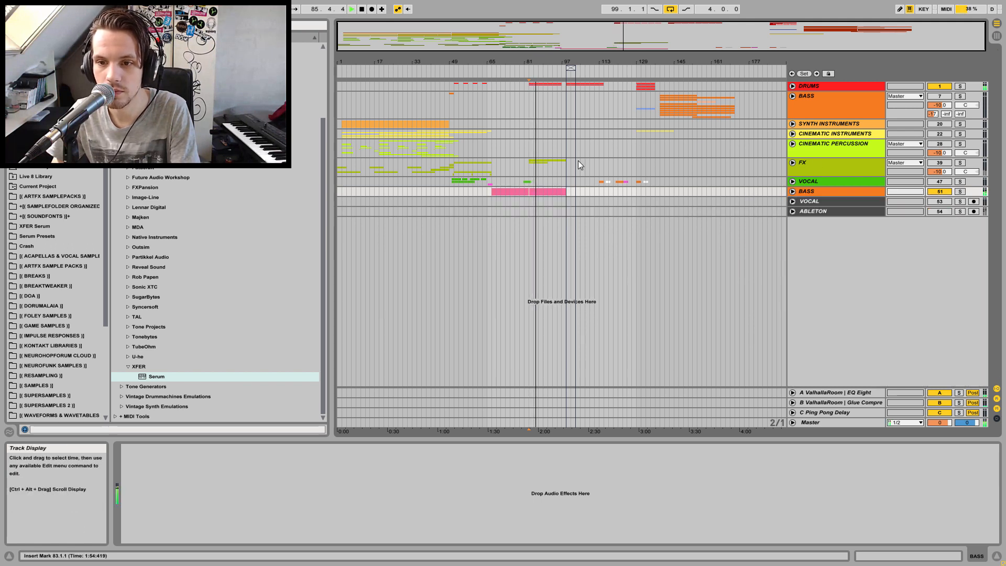
pyautogui.click(792, 191)
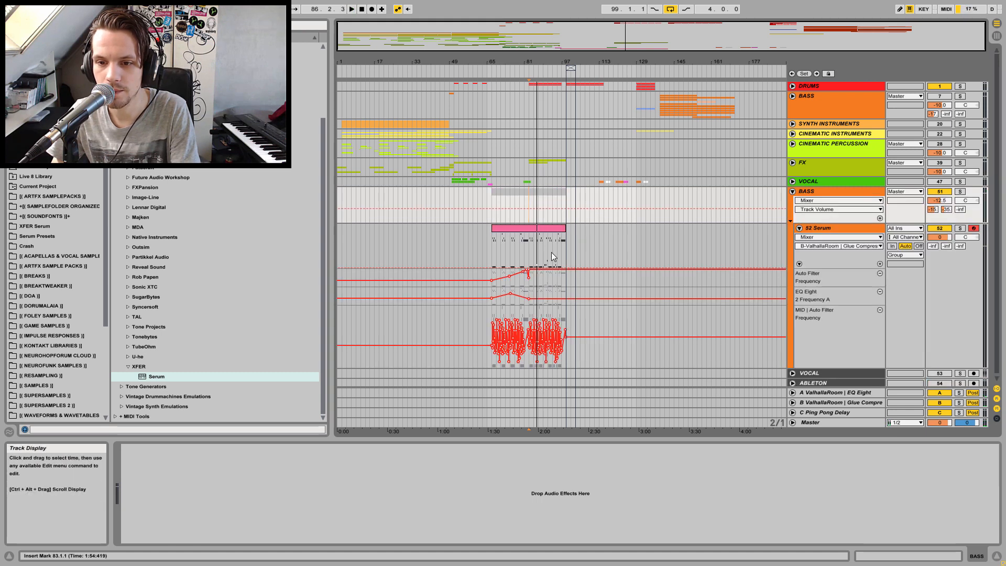
pyautogui.moveTo(528, 244); pyautogui.dragTo(567, 244)
pyautogui.hotkey('ctrl', 'd')
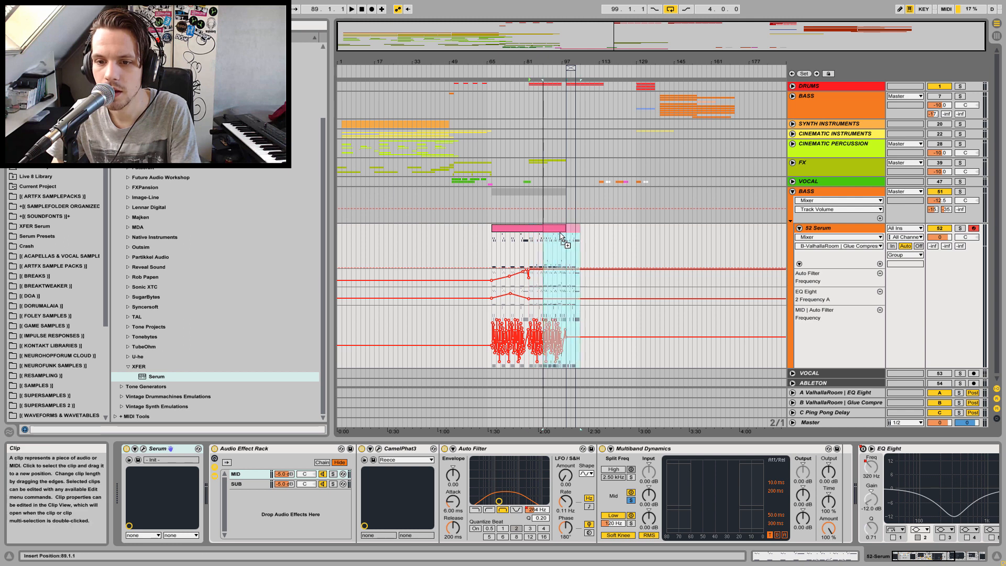
pyautogui.click(575, 237)
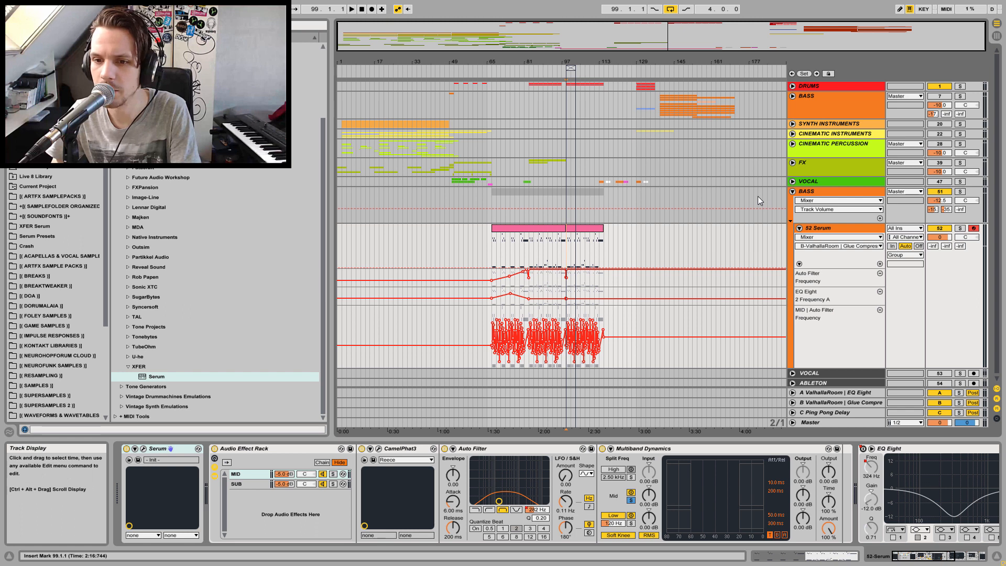
# Set the second BASS group's volume to -12 dB while auditioning the mix
pyautogui.click(793, 86)
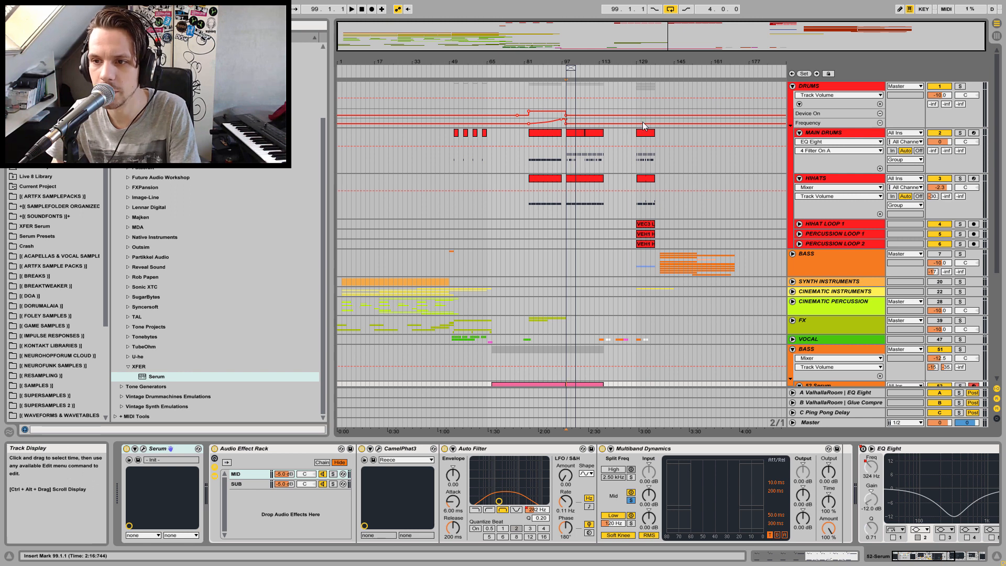
pyautogui.click(793, 85)
pyautogui.press('space')
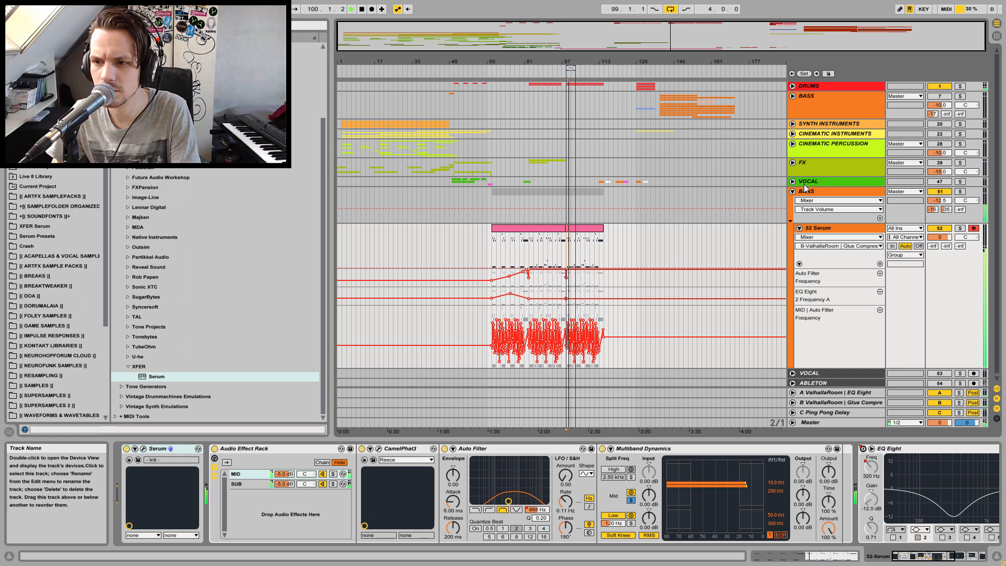
pyautogui.moveTo(940, 201); pyautogui.dragTo(940, 202)
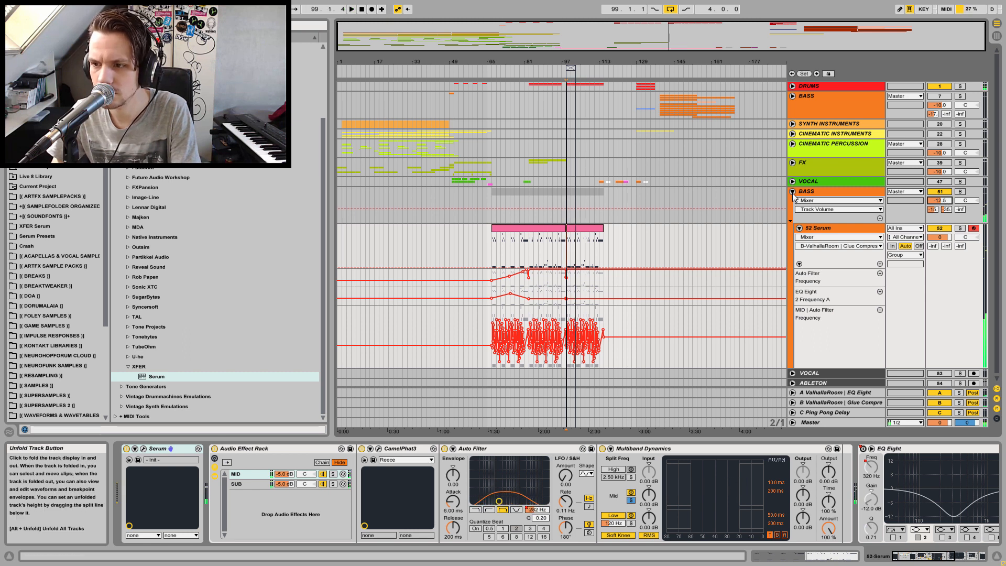
pyautogui.moveTo(940, 200); pyautogui.dragTo(940, 199)
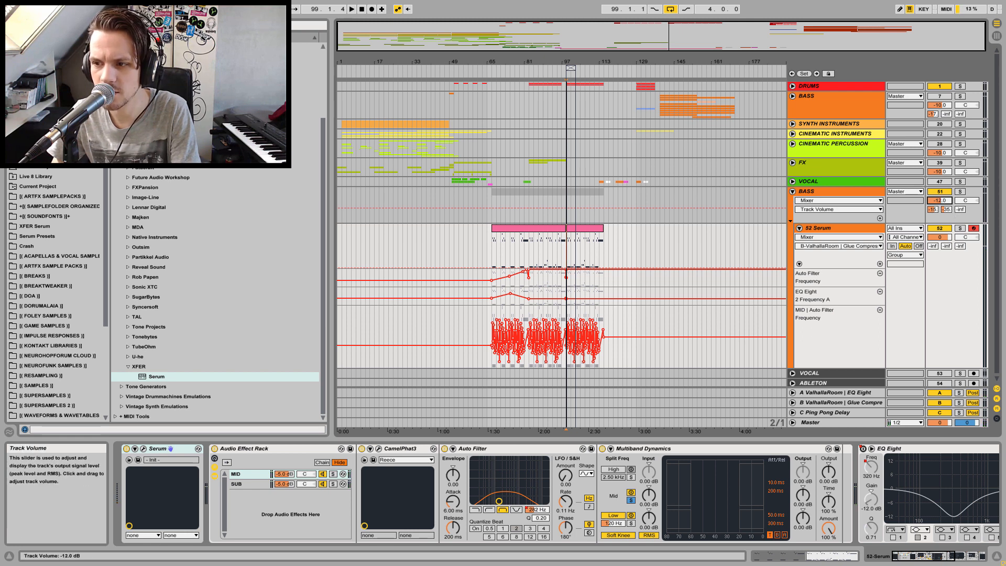
pyautogui.press('space')
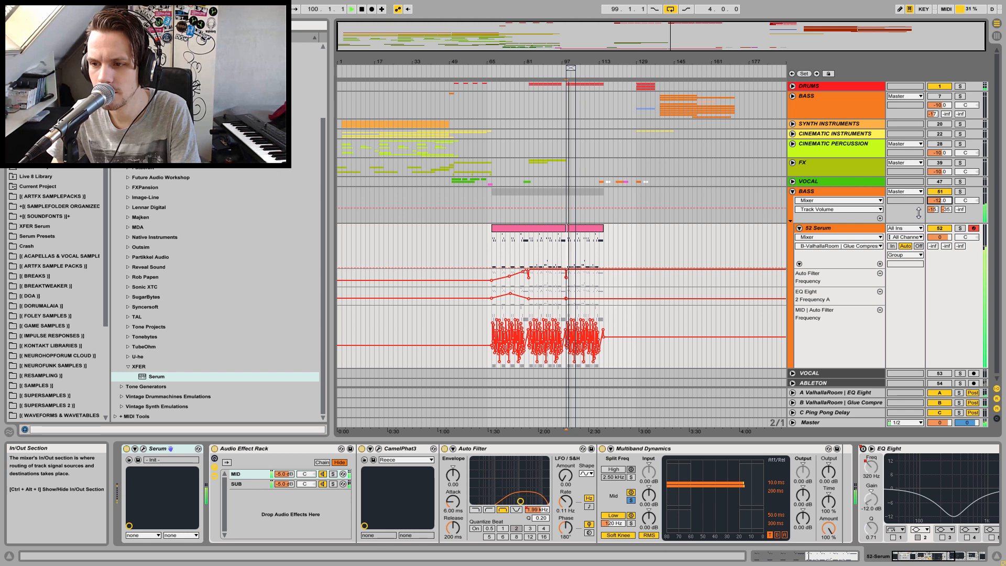
# Set the first BASS group's volume to -12 dB and unfold that group
pyautogui.press('space')
pyautogui.click(828, 191)
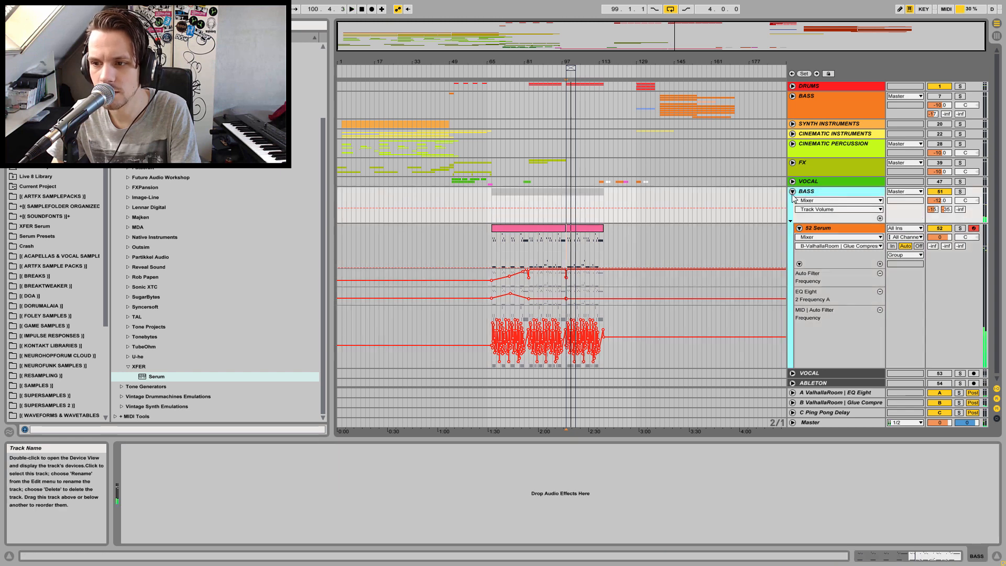
pyautogui.click(793, 192)
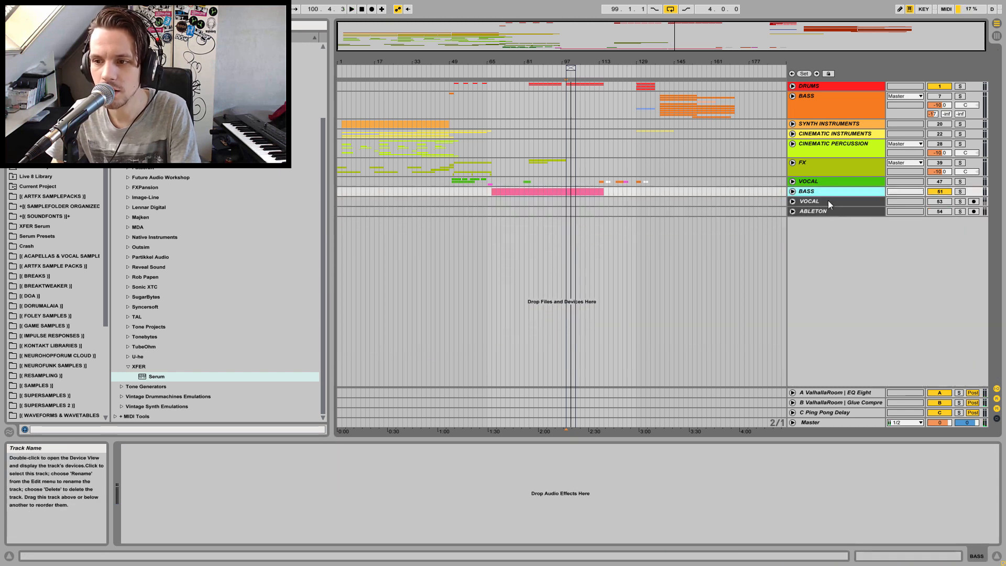
pyautogui.click(793, 192)
pyautogui.click(794, 192)
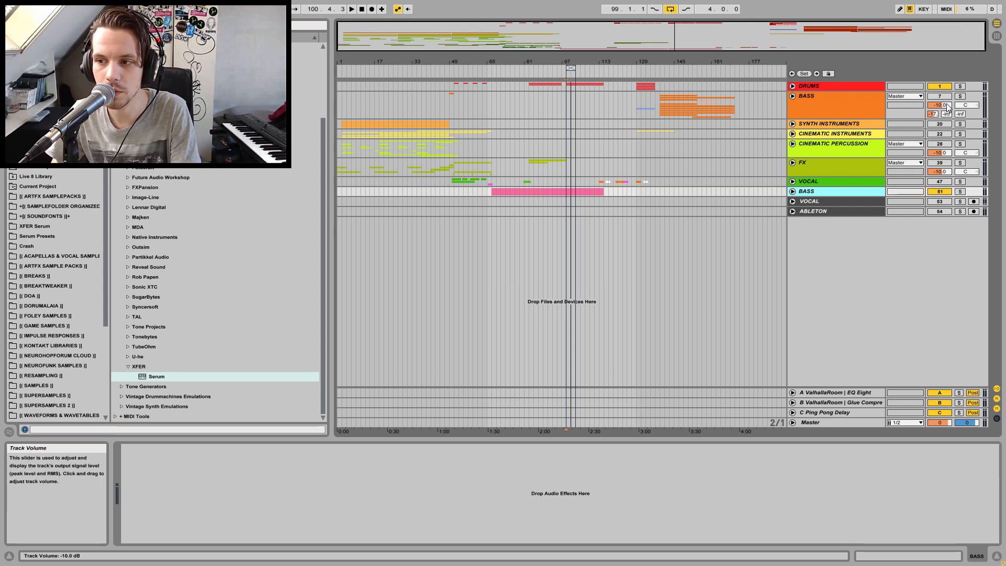
pyautogui.moveTo(949, 107); pyautogui.dragTo(949, 110)
pyautogui.click(792, 96)
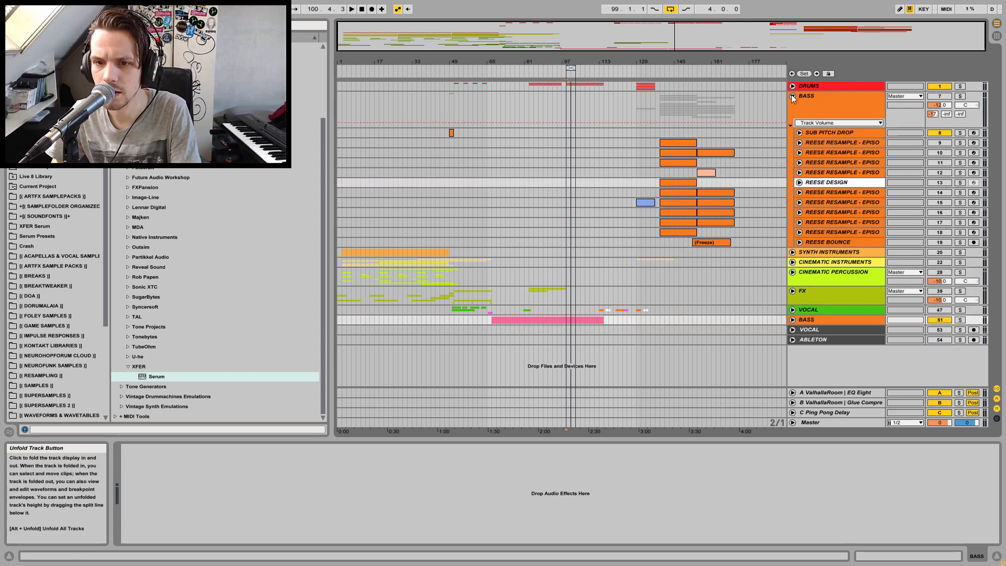
# Copy the Glue Compressor from the first BASS group onto the second BASS group
pyautogui.click(830, 100)
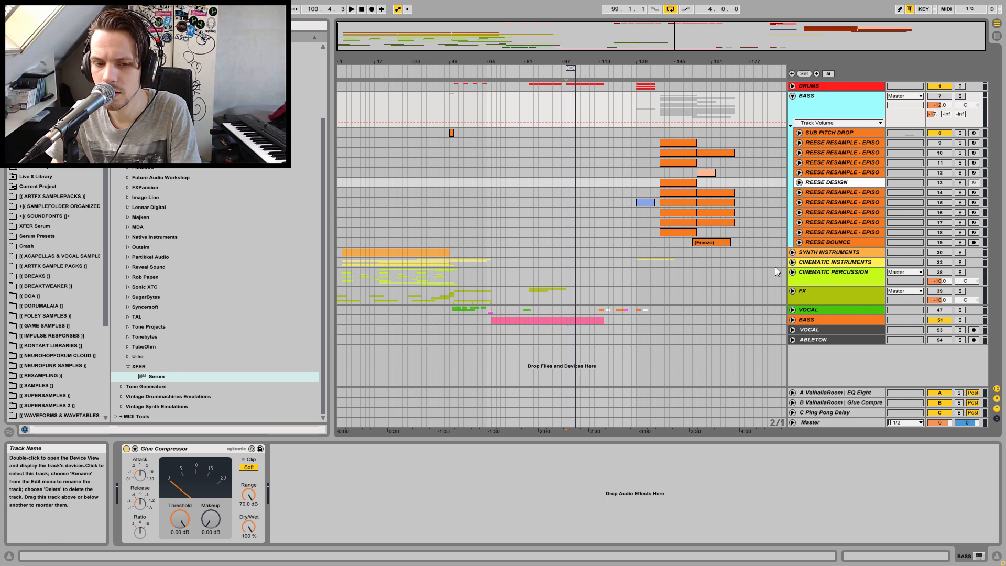
pyautogui.click(182, 452)
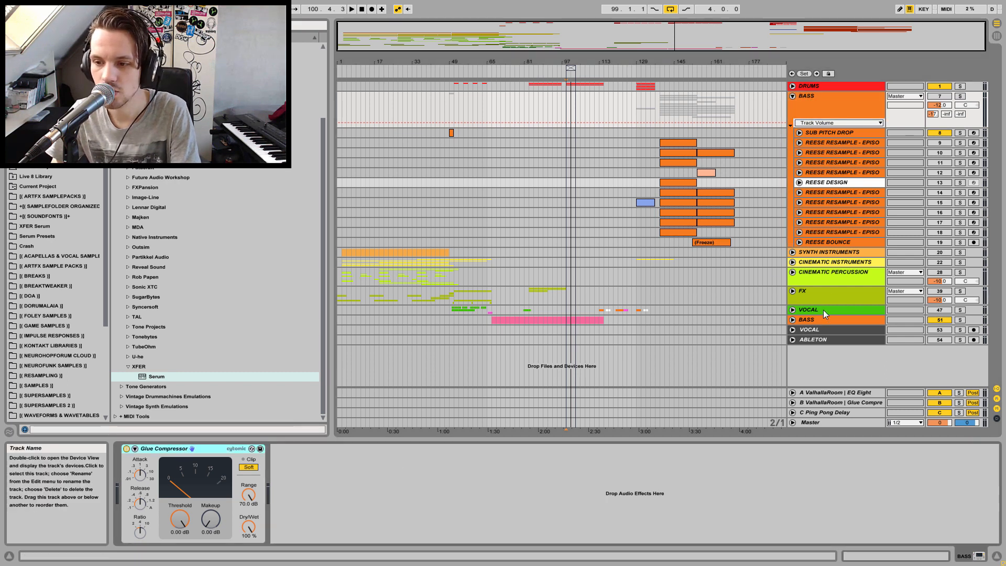
pyautogui.click(810, 320)
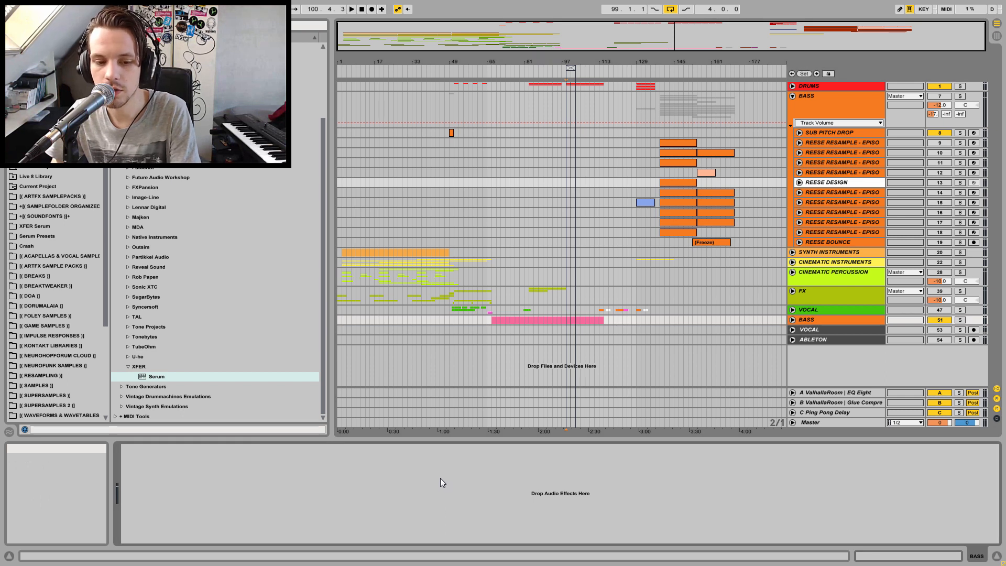
pyautogui.hotkey('ctrl', 'v')
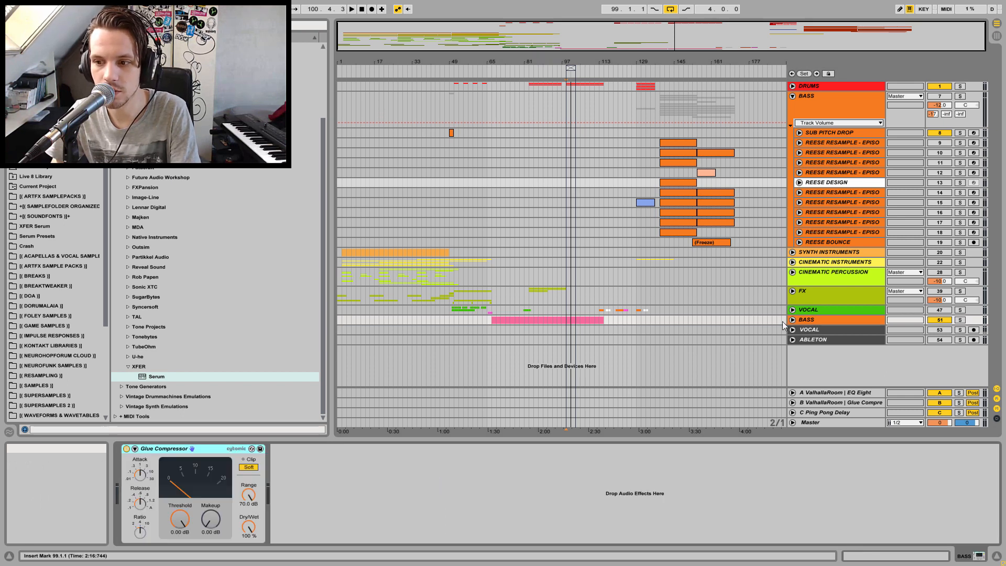
# Move the Serum BASS group into the main BASS group and unfold it
pyautogui.moveTo(810, 321); pyautogui.dragTo(825, 109)
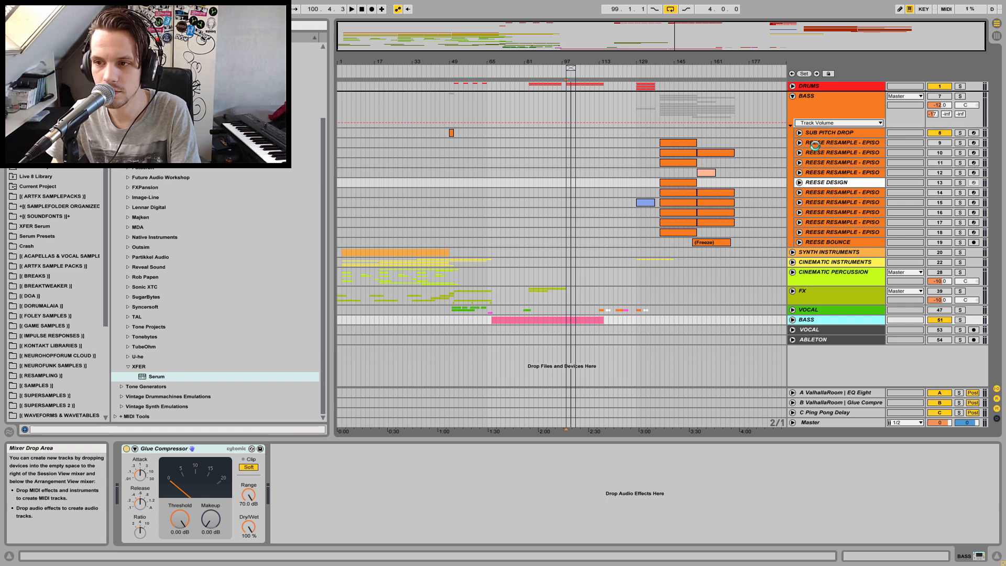
pyautogui.click(792, 97)
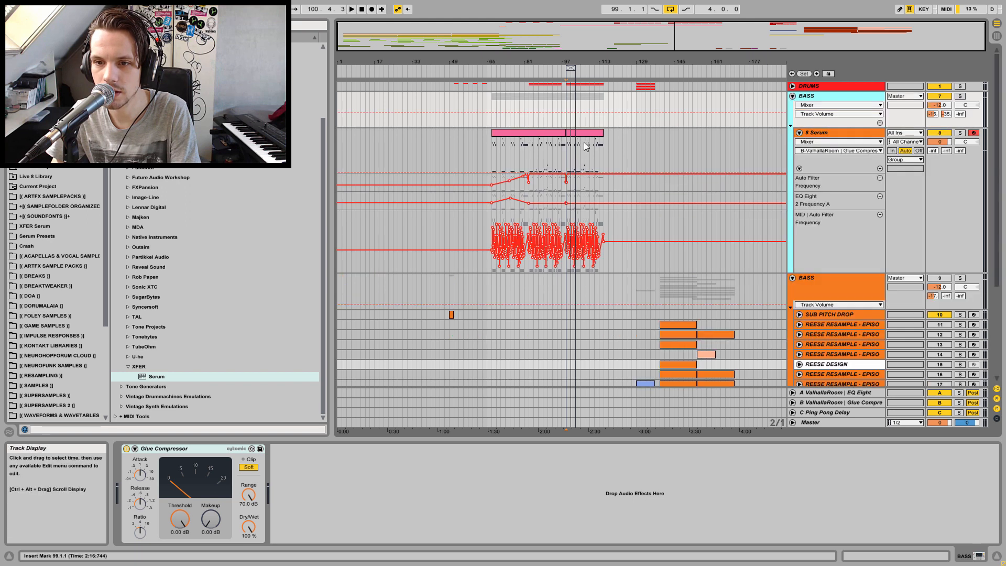
# Color the Serum clip orange and delete its duplicated last section
pyautogui.click(553, 133)
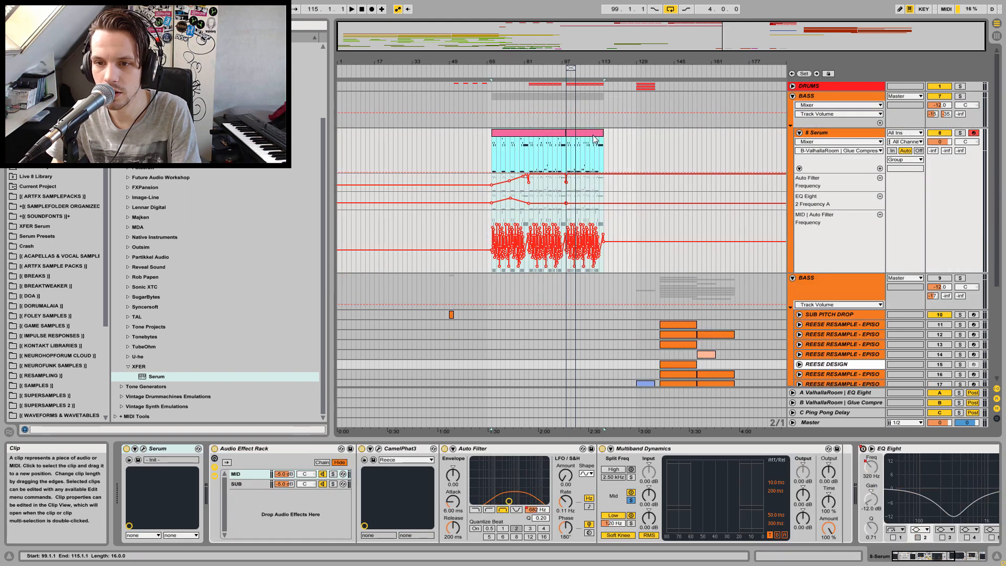
pyautogui.rightClick(602, 134)
pyautogui.click(602, 258)
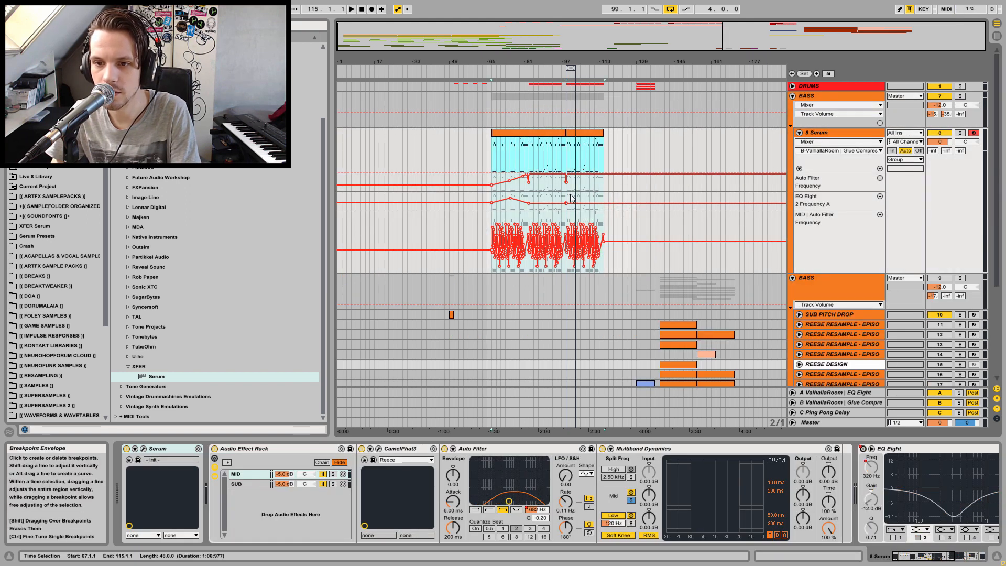
pyautogui.click(584, 135)
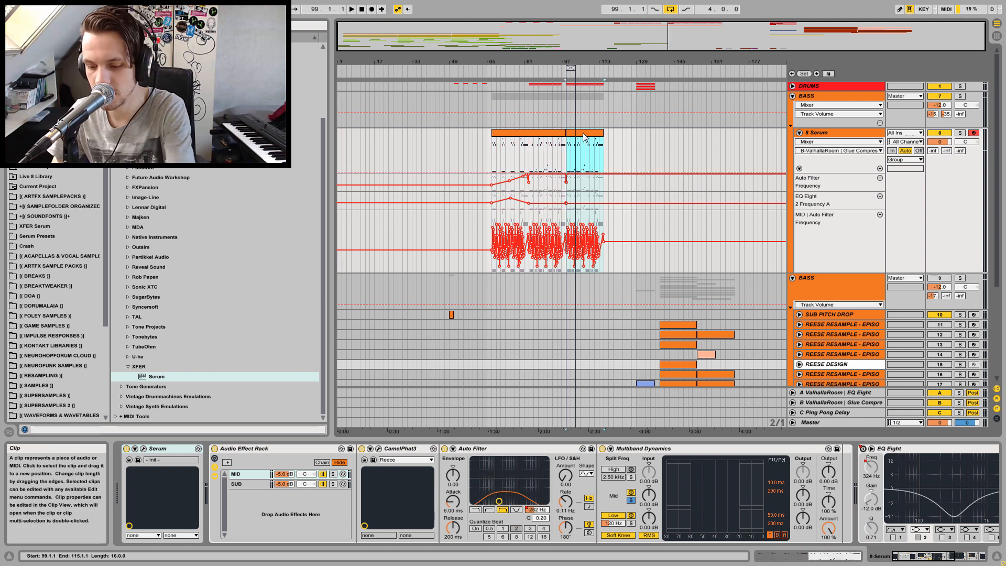
pyautogui.press('Delete')
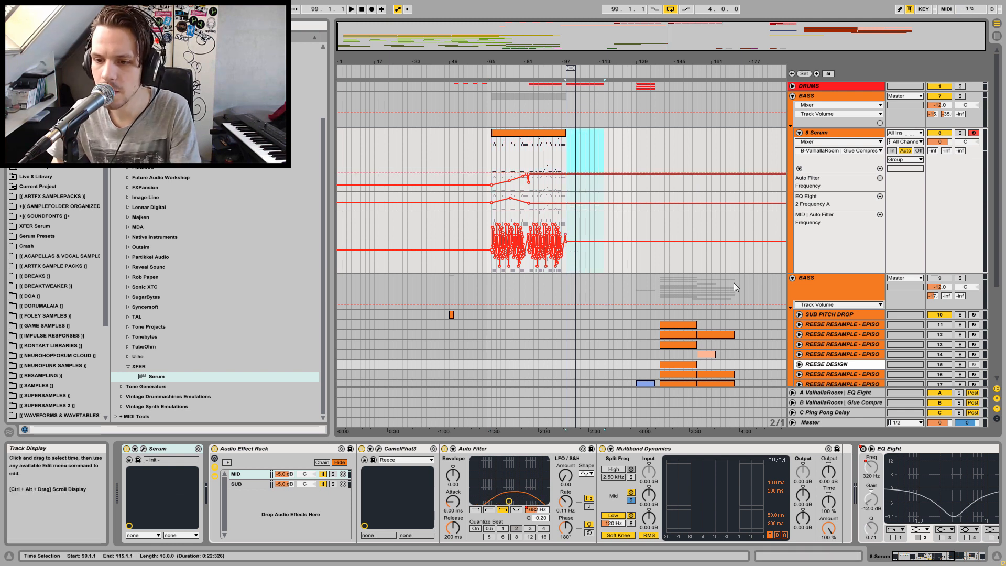
# Move the SUB PITCH DROP track out of the reese BASS group below the Serum track, then fold the reese group
pyautogui.click(822, 314)
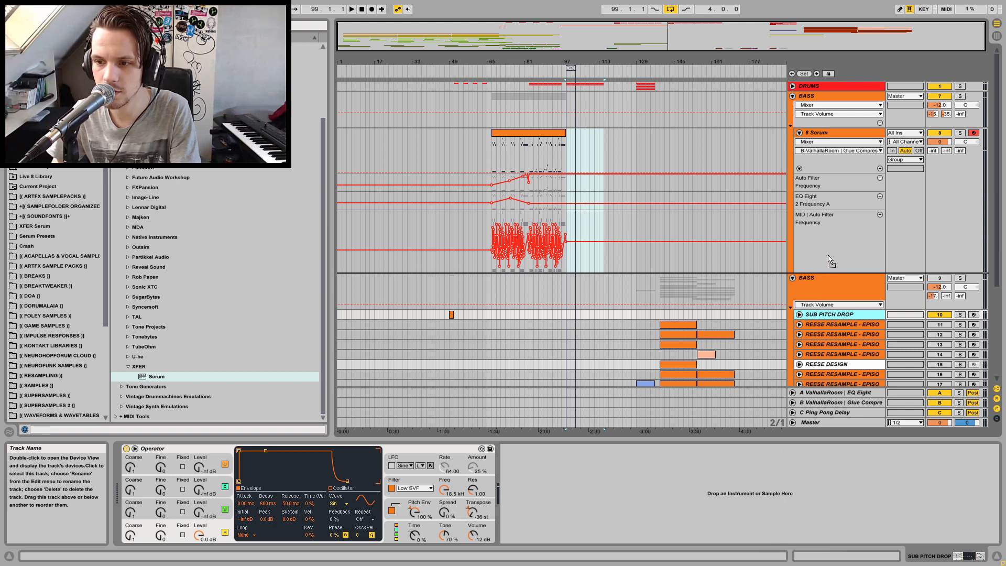
pyautogui.moveTo(831, 261); pyautogui.dragTo(830, 260)
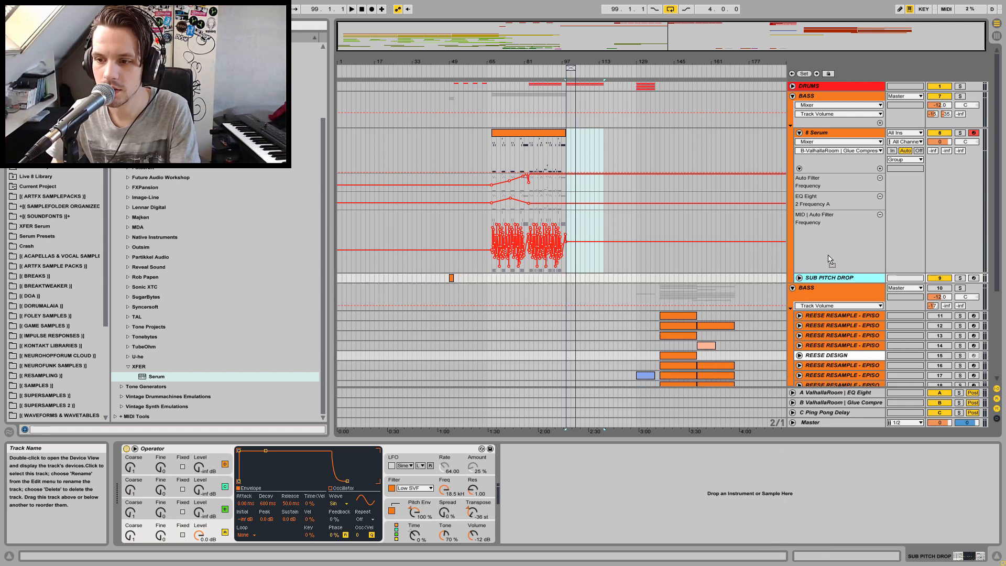
pyautogui.click(800, 278)
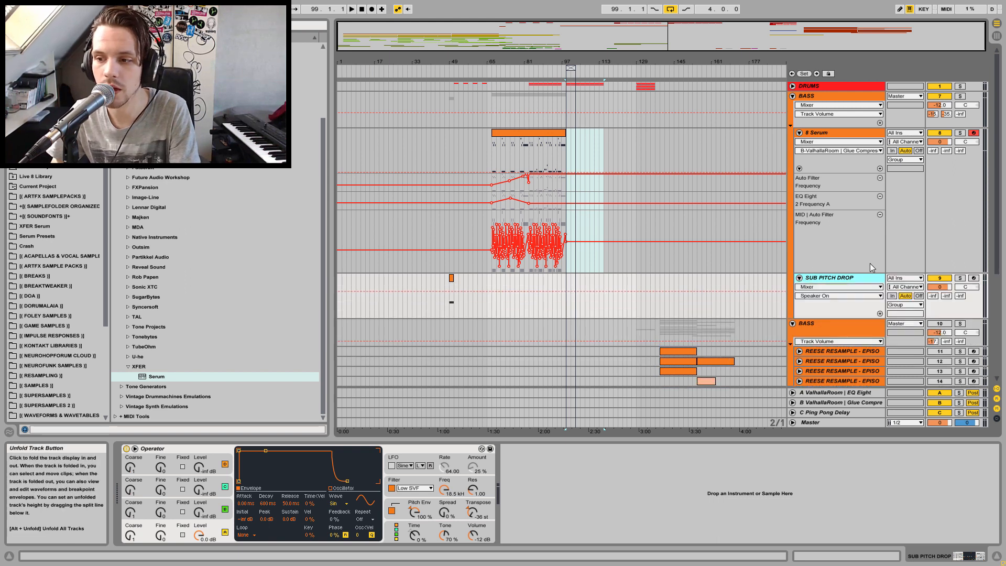
pyautogui.click(793, 323)
pyautogui.rightClick(809, 326)
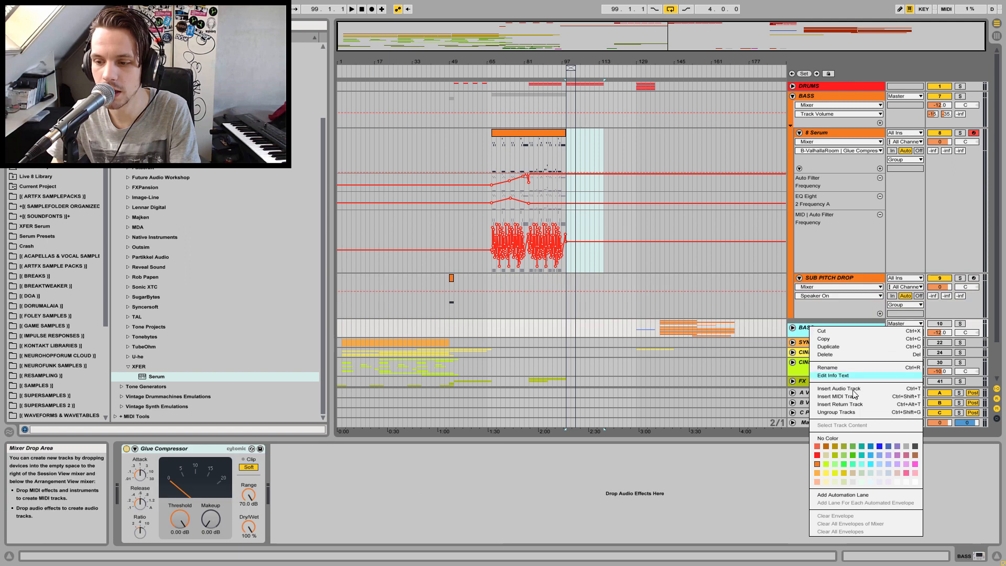
pyautogui.click(778, 299)
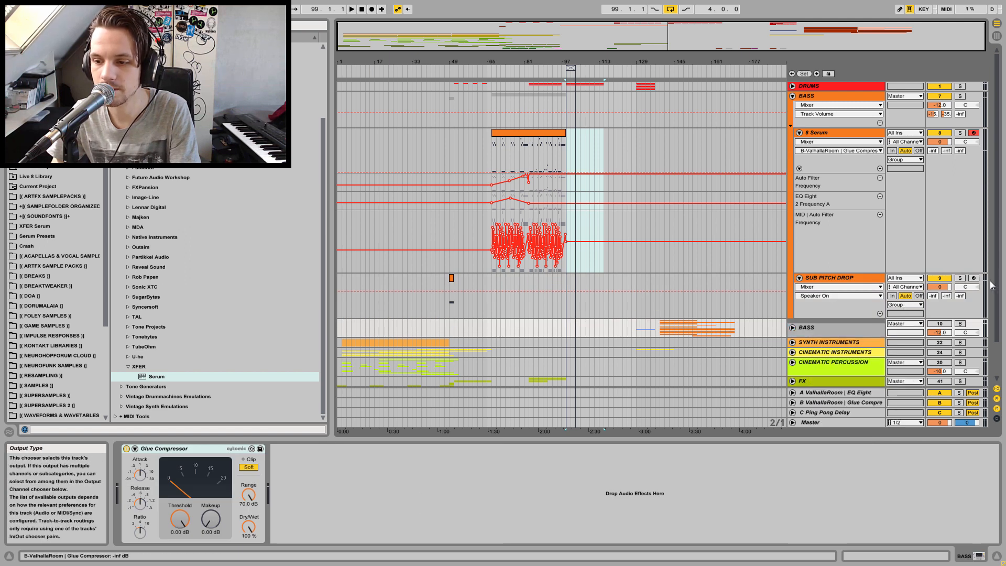
# Unfold and fold the reese BASS group to review its tracks, then fold the main BASS group
pyautogui.click(869, 332)
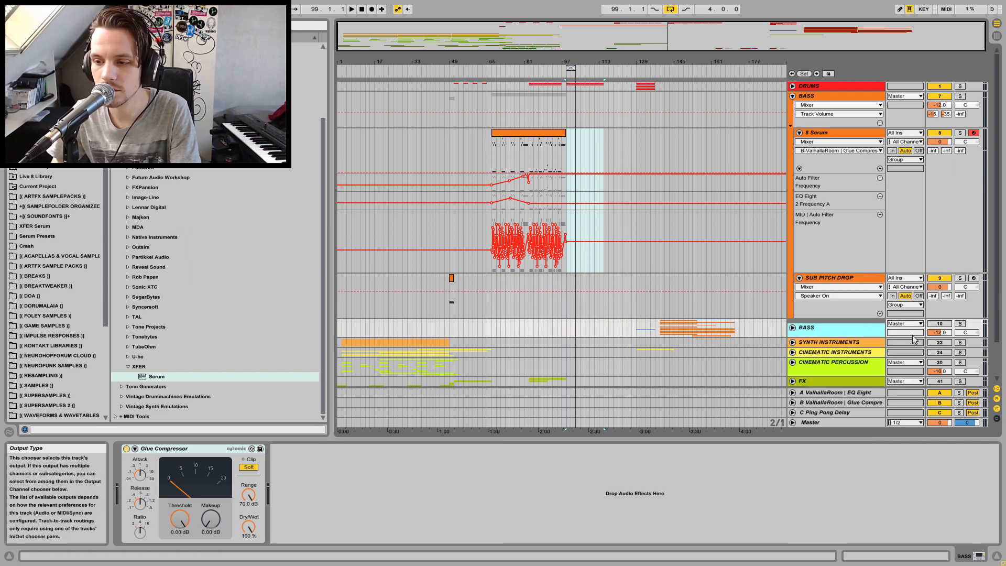
pyautogui.click(793, 328)
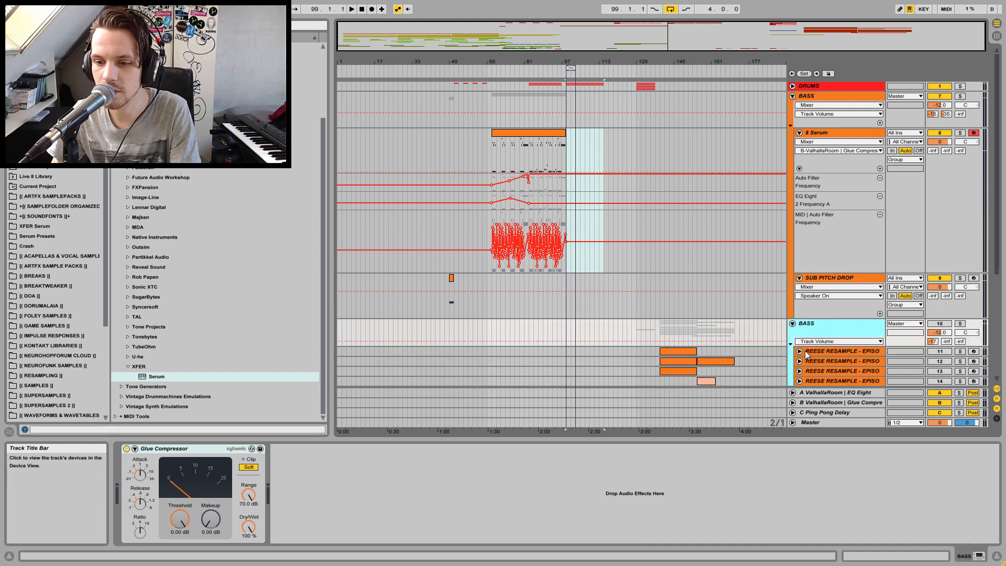
pyautogui.moveTo(998, 267); pyautogui.dragTo(997, 336)
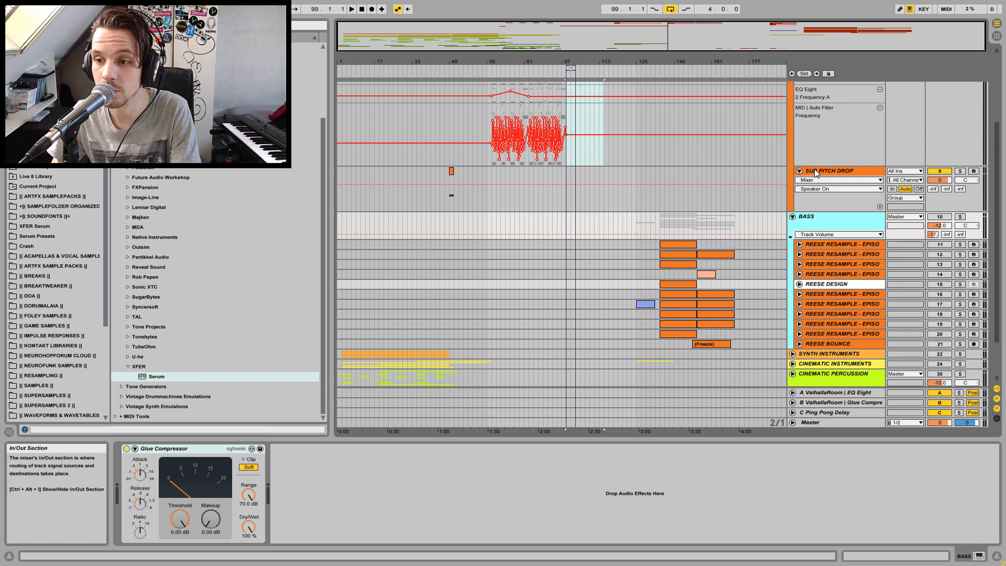
pyautogui.click(793, 217)
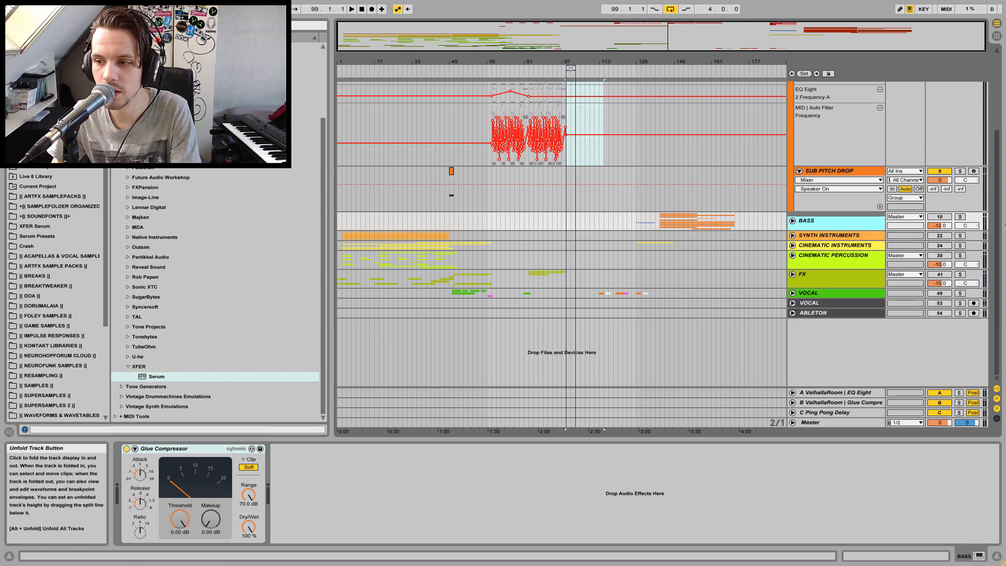
pyautogui.click(793, 220)
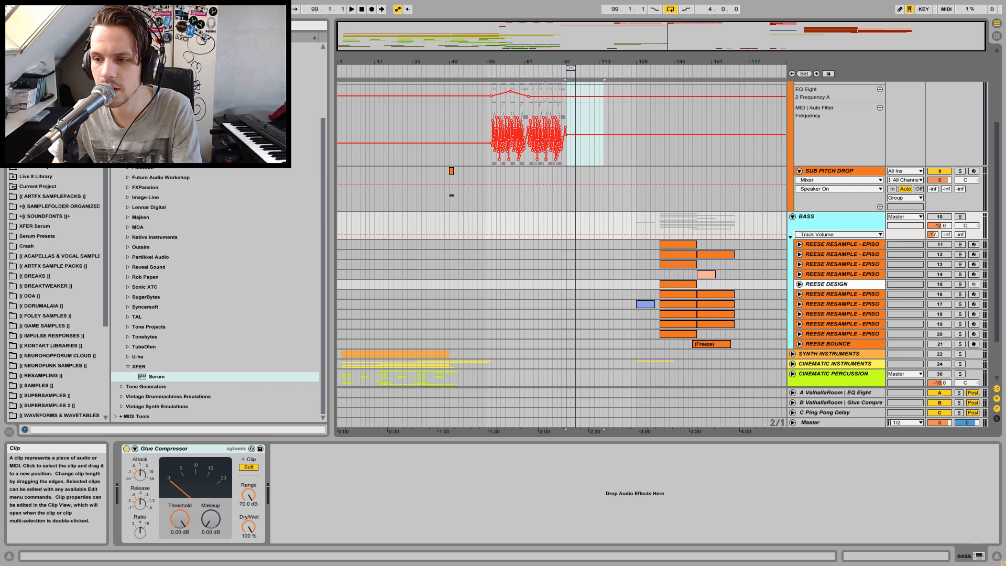
pyautogui.click(793, 217)
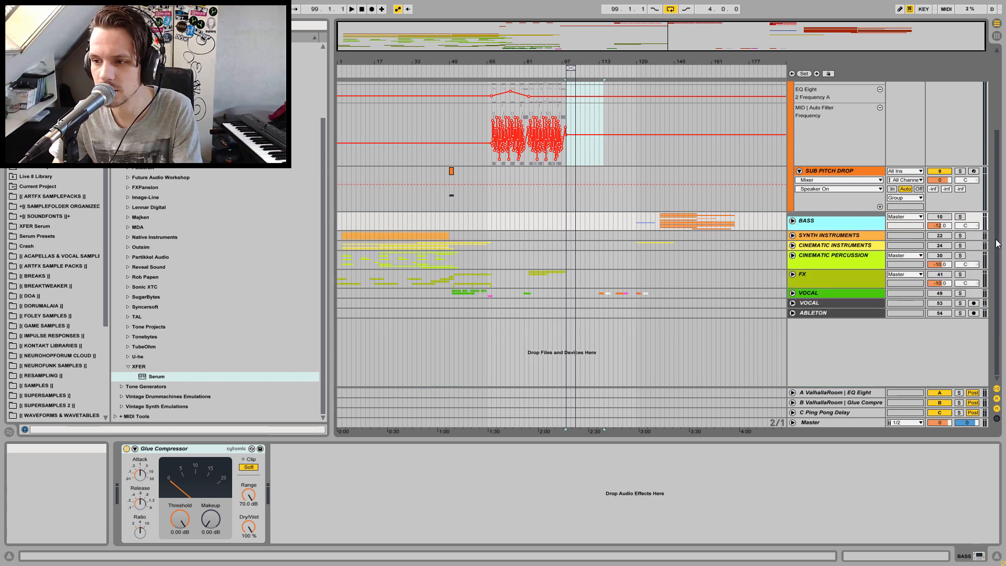
pyautogui.scroll(5, 999, 244)
pyautogui.click(793, 97)
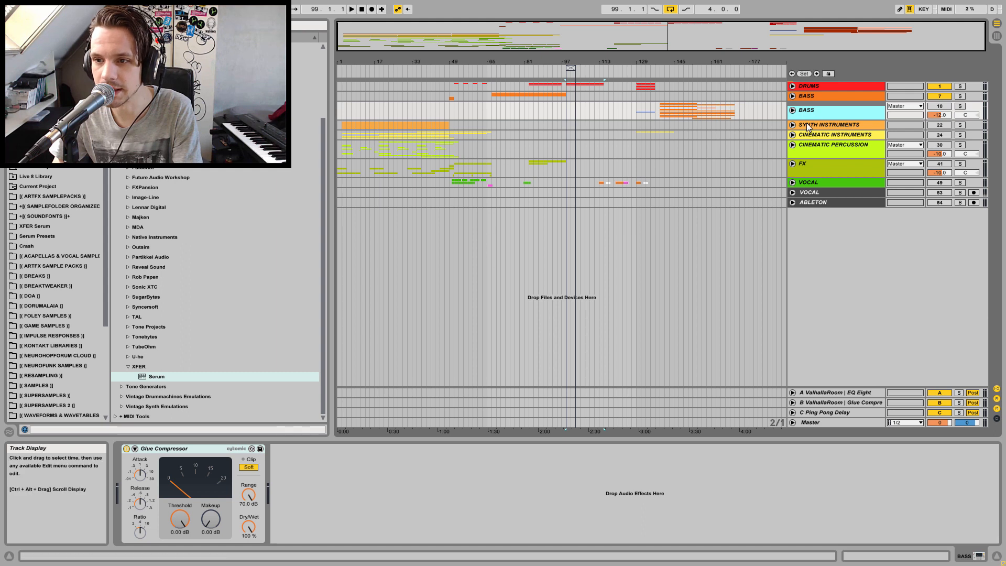
# Play the arrangement from bar 83 and unfold the FX group to review its riser and sweep tracks
pyautogui.click(807, 125)
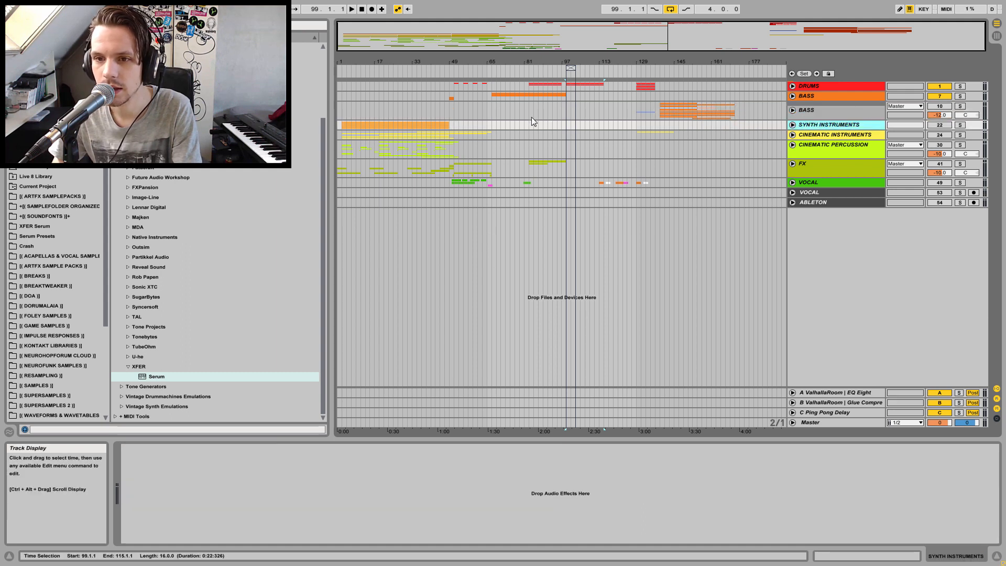
pyautogui.click(528, 97)
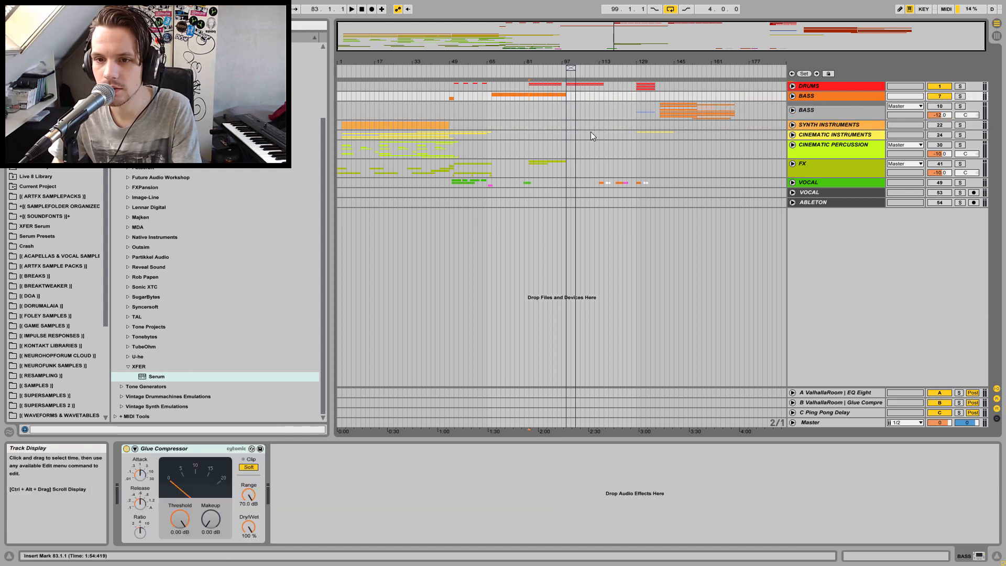
pyautogui.click(530, 165)
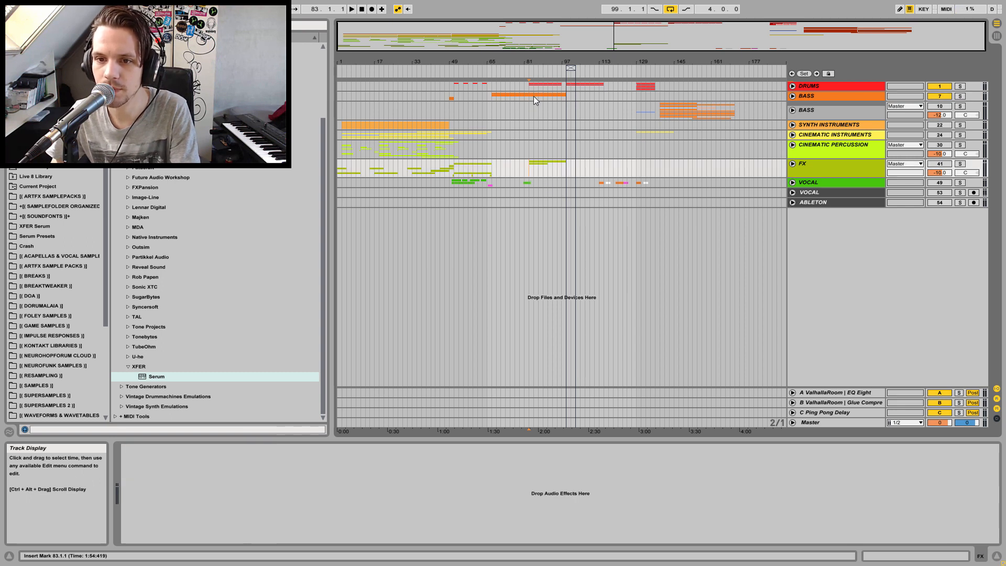
pyautogui.press('space')
pyautogui.click(931, 165)
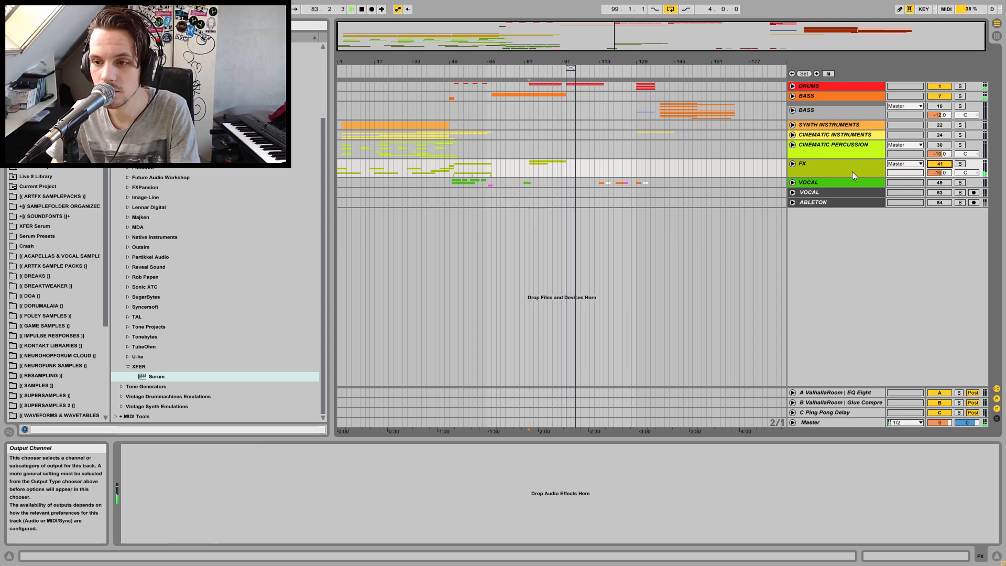
pyautogui.click(793, 164)
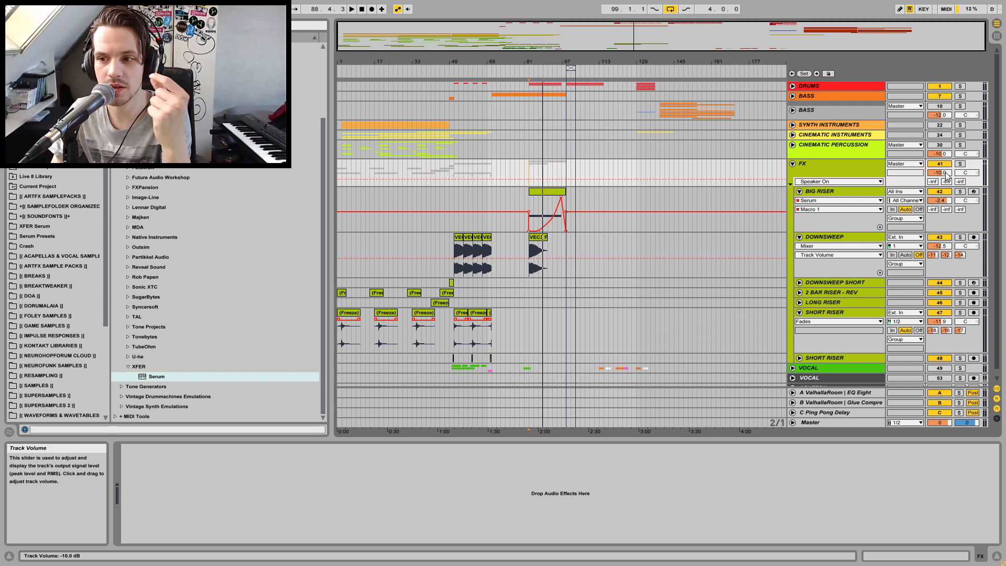
# Add a Glue Compressor to the FX group
pyautogui.click(855, 165)
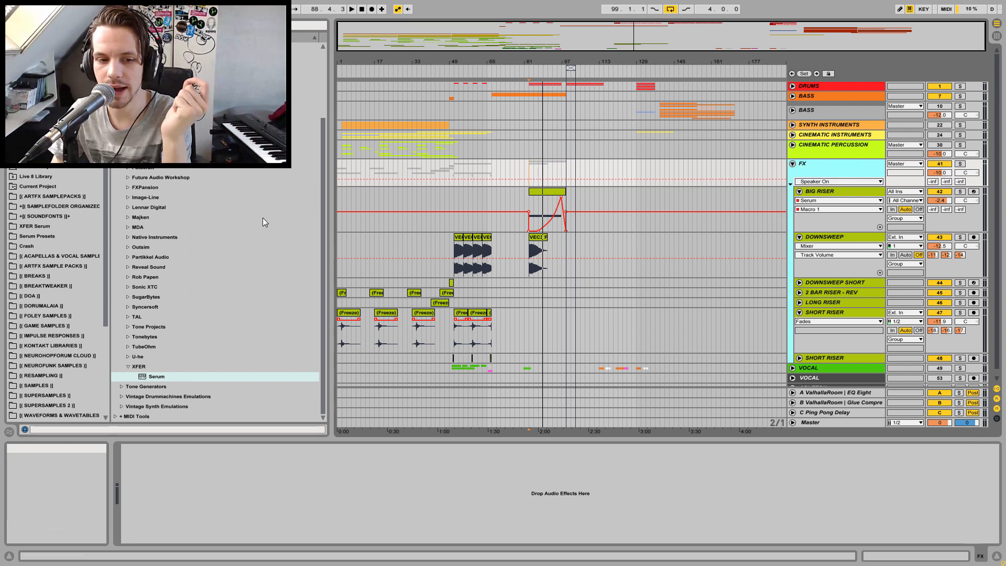
pyautogui.click(983, 556)
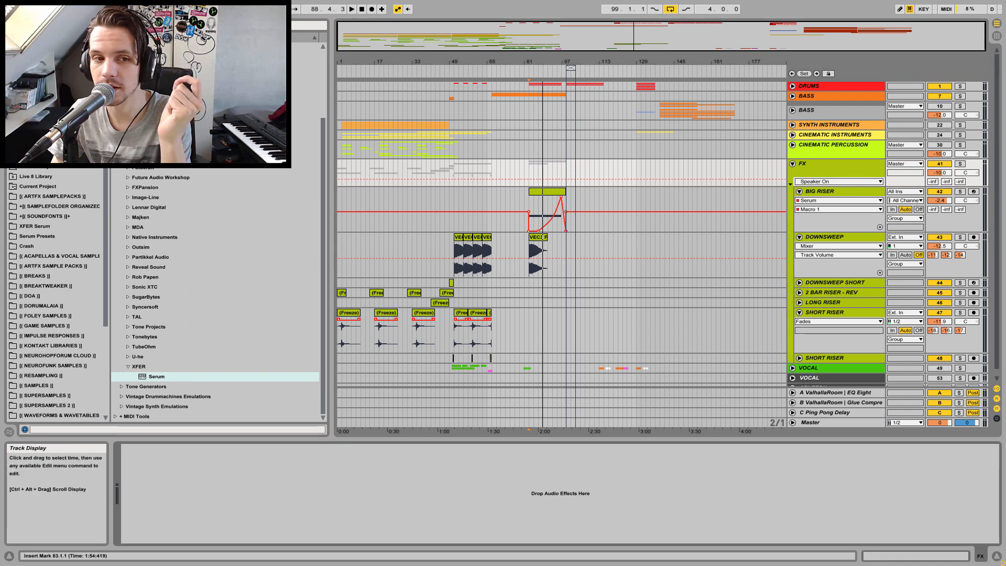
pyautogui.click(39, 77)
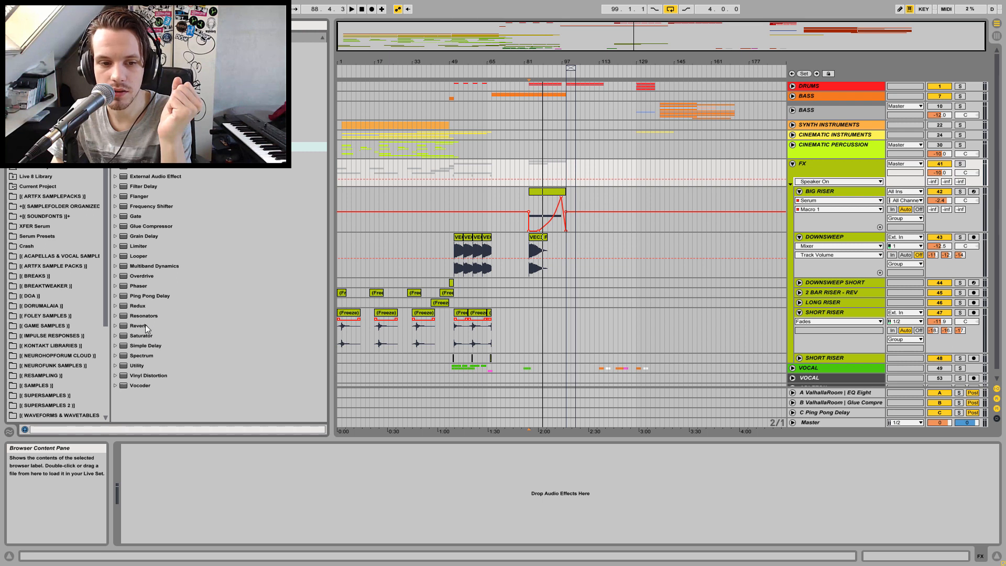
pyautogui.click(149, 208)
pyautogui.click(148, 224)
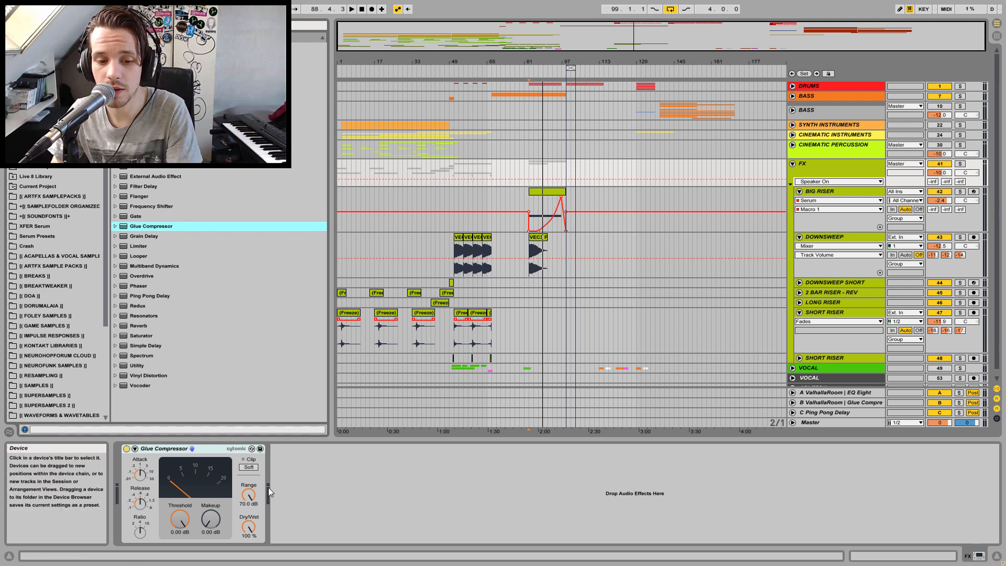
# Raise the FX Glue Compressor's Makeup to 13.2 dB and turn on its Soft clip during playback
pyautogui.press('space')
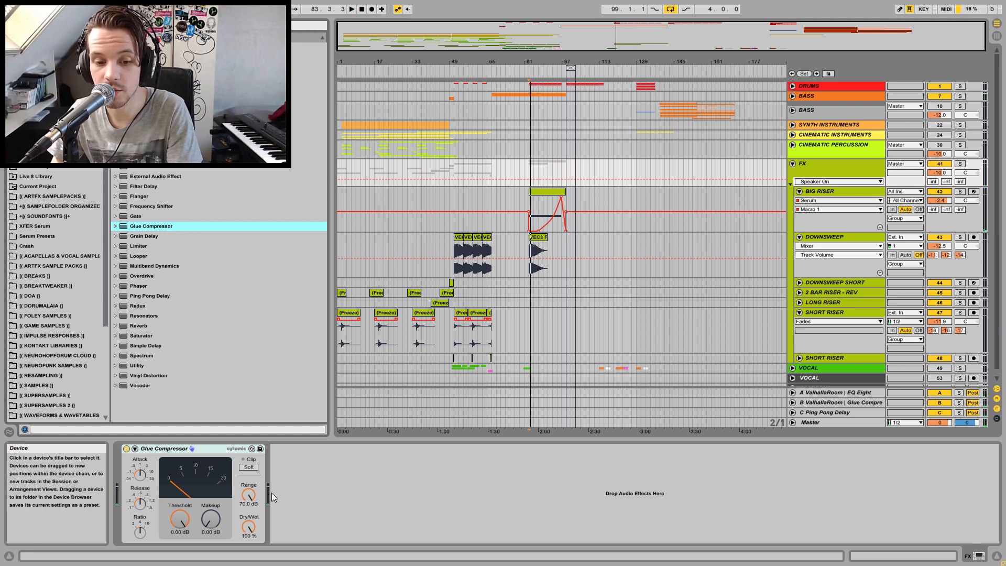
pyautogui.moveTo(210, 519)
pyautogui.mouseDown()
pyautogui.moveTo(211, 504)
pyautogui.moveTo(213, 516)
pyautogui.mouseUp()
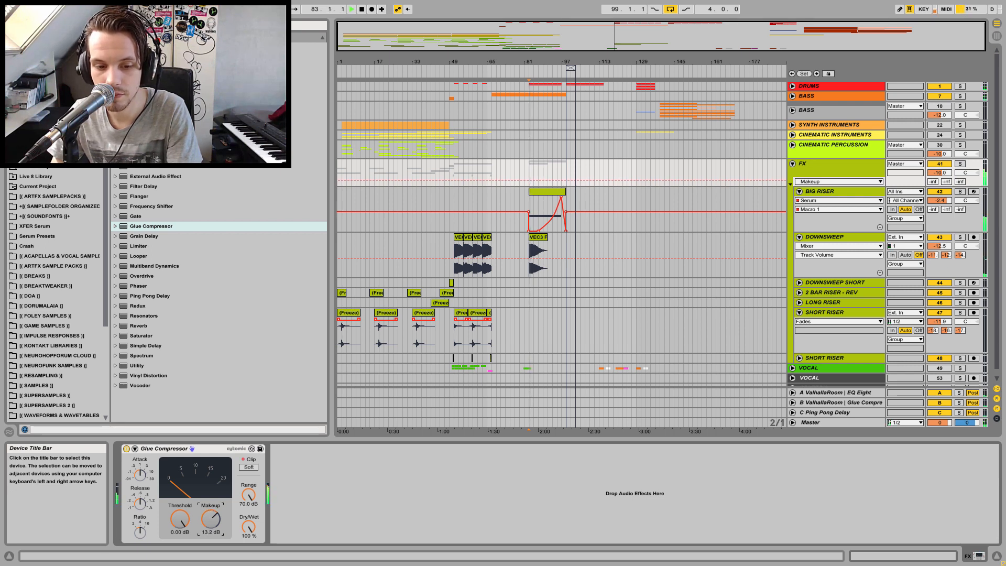
pyautogui.click(241, 458)
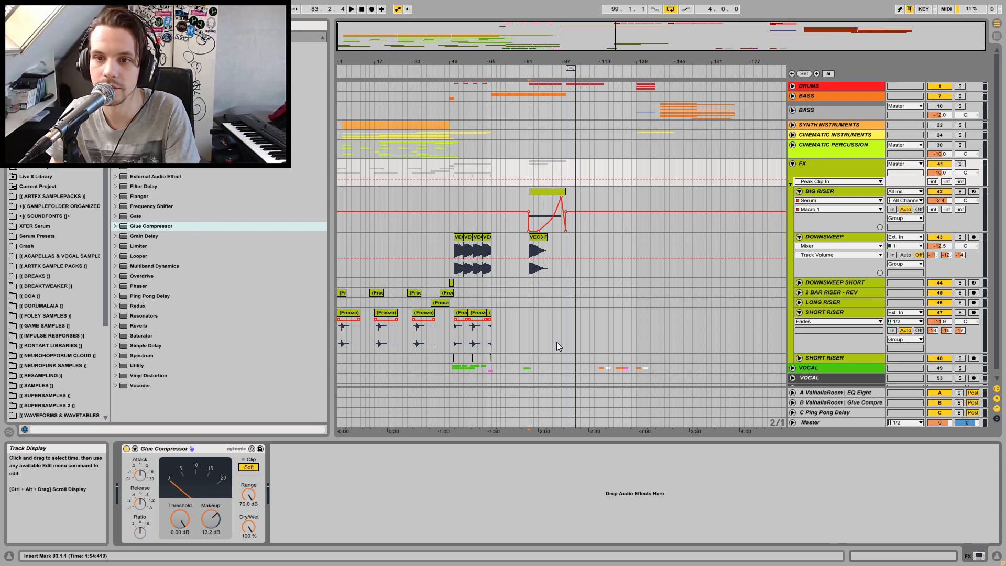
# Lower the FX group's volume to about -20 dB while auditioning playback
pyautogui.press('space')
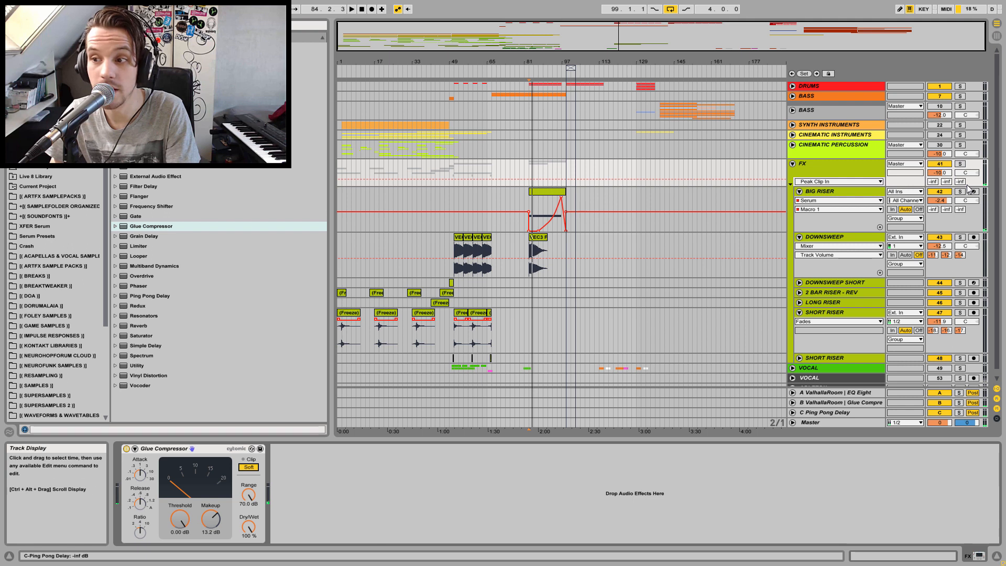
pyautogui.moveTo(944, 173); pyautogui.dragTo(944, 215)
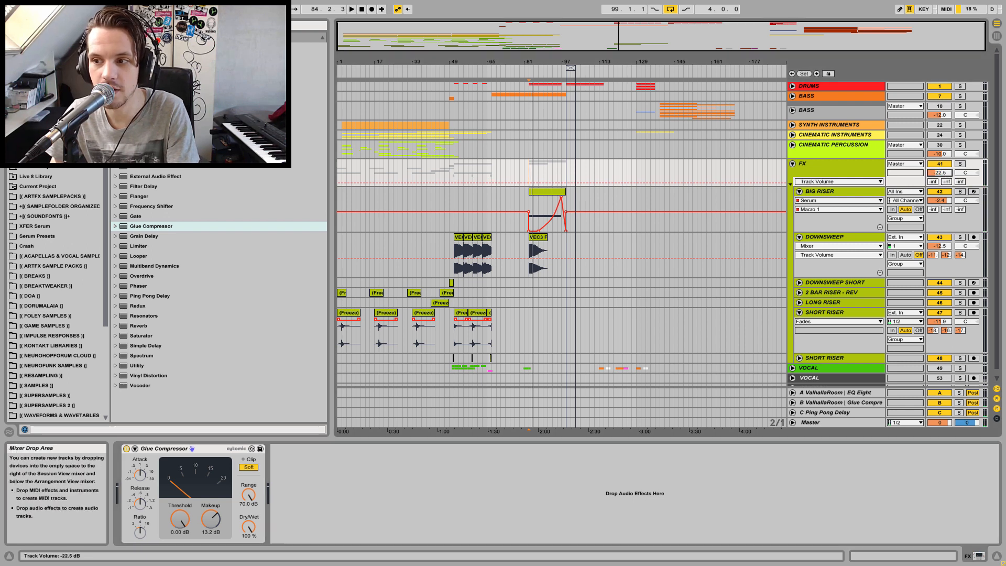
pyautogui.press('space')
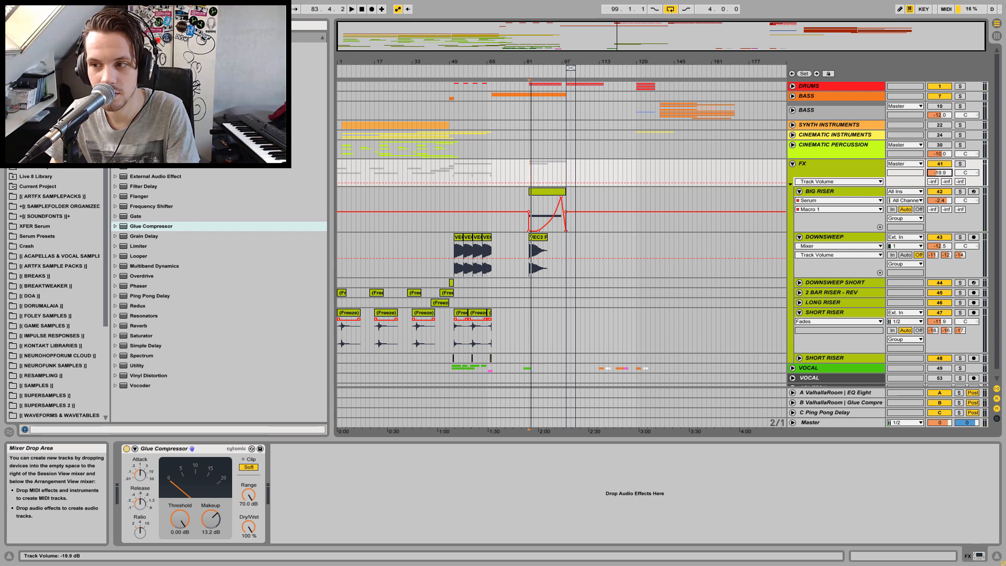
pyautogui.press('space')
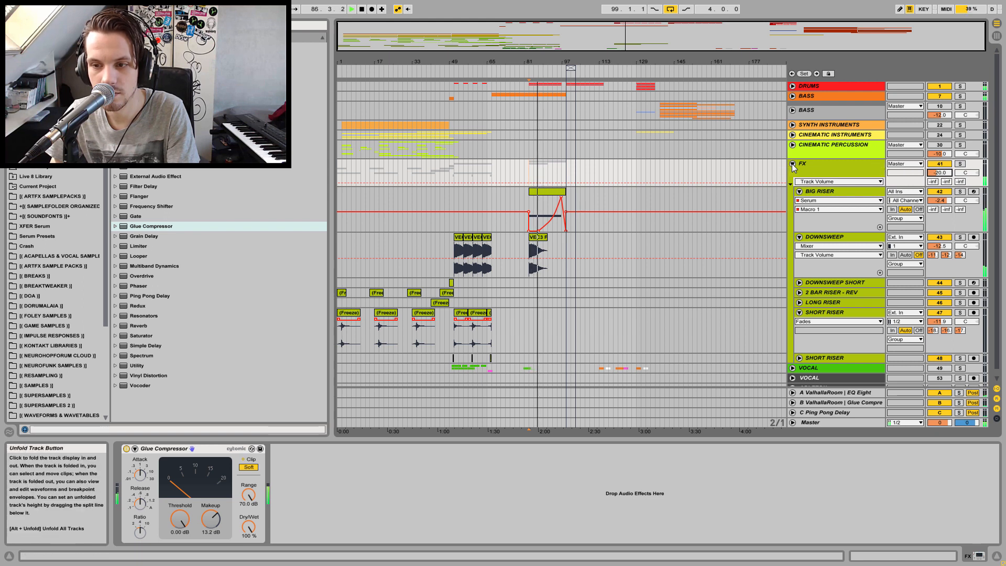
pyautogui.press('space')
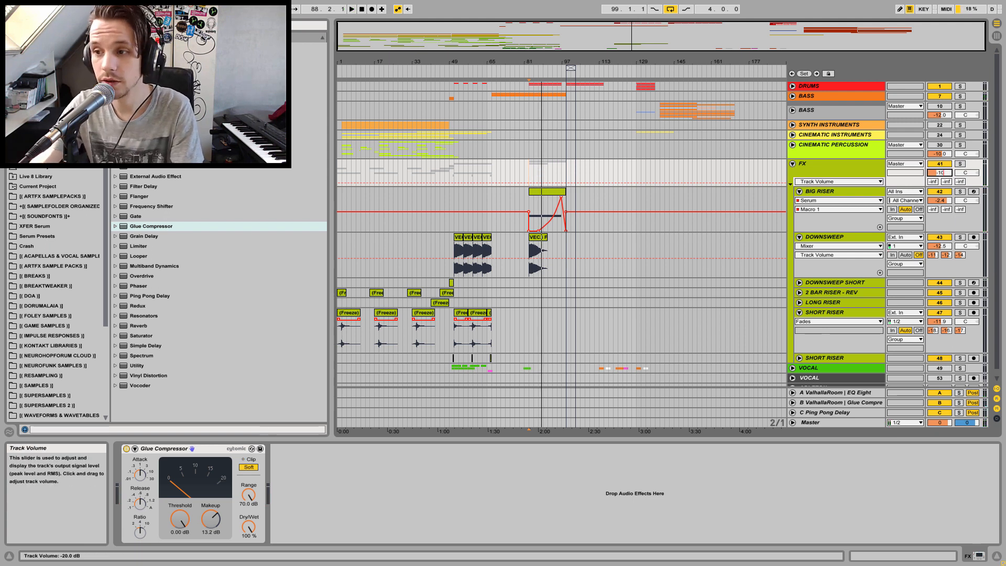
# Inspect the BIG RISER and DOWNSWEEP devices during playback, then fold the FX group
pyautogui.click(200, 449)
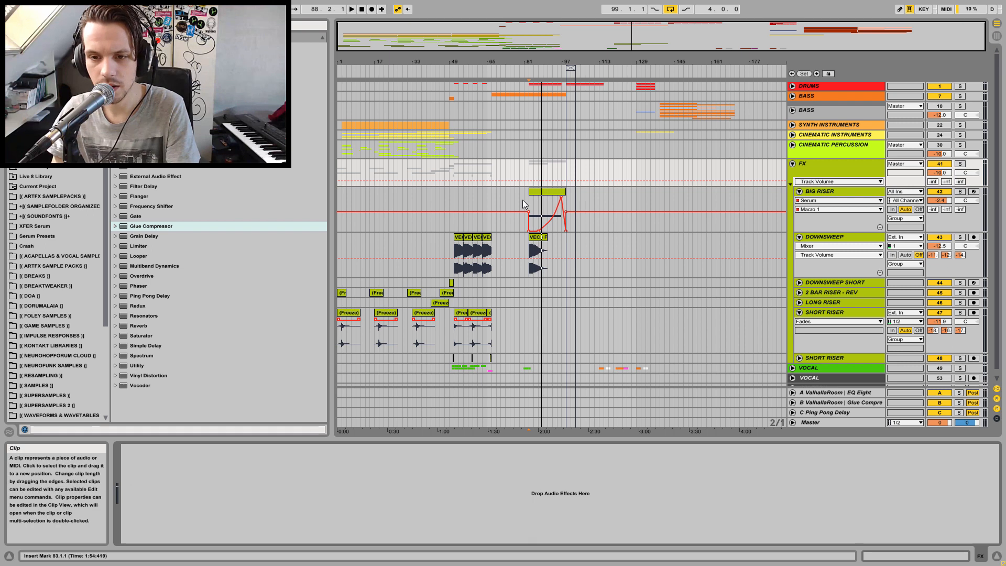
pyautogui.click(530, 175)
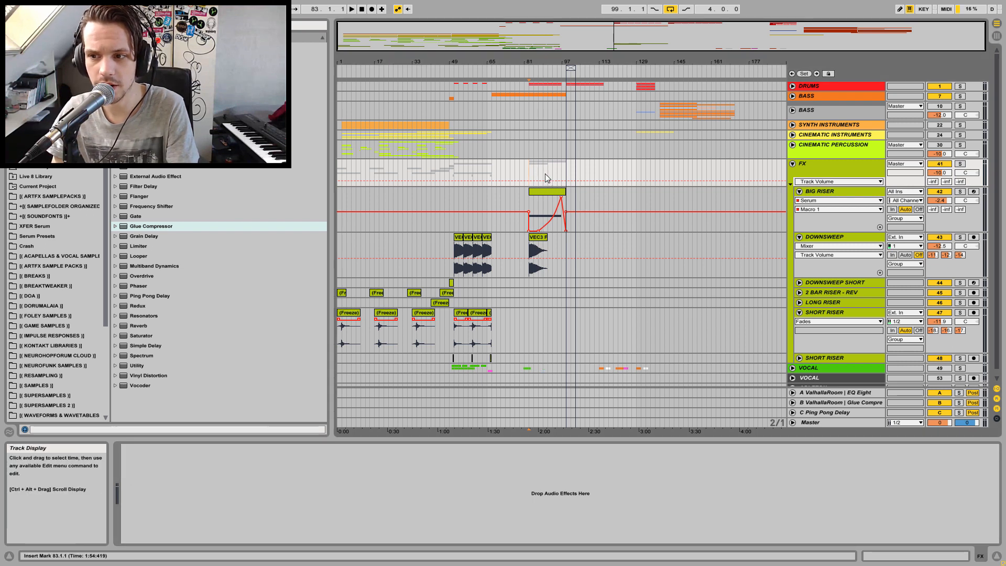
pyautogui.click(810, 192)
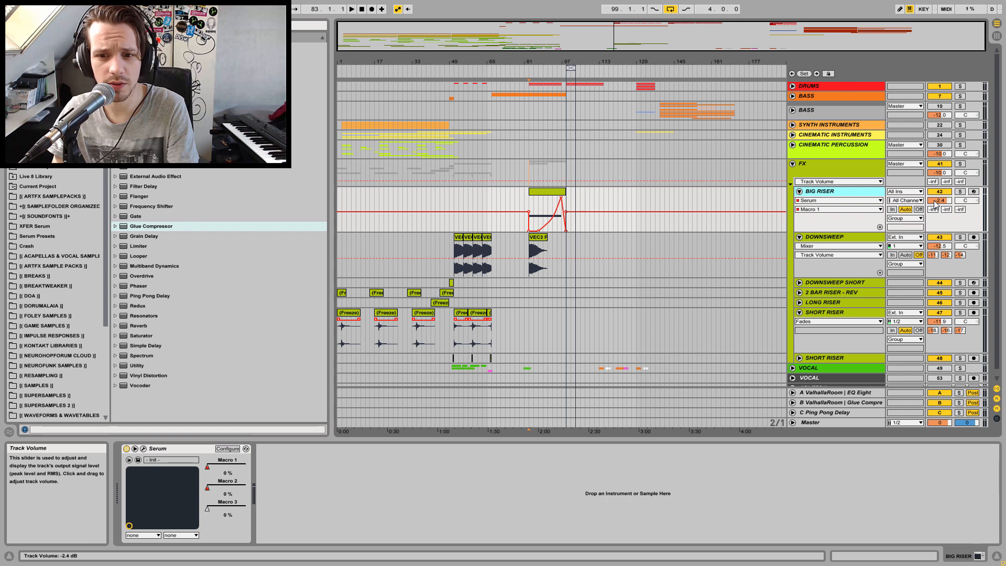
pyautogui.press('Down')
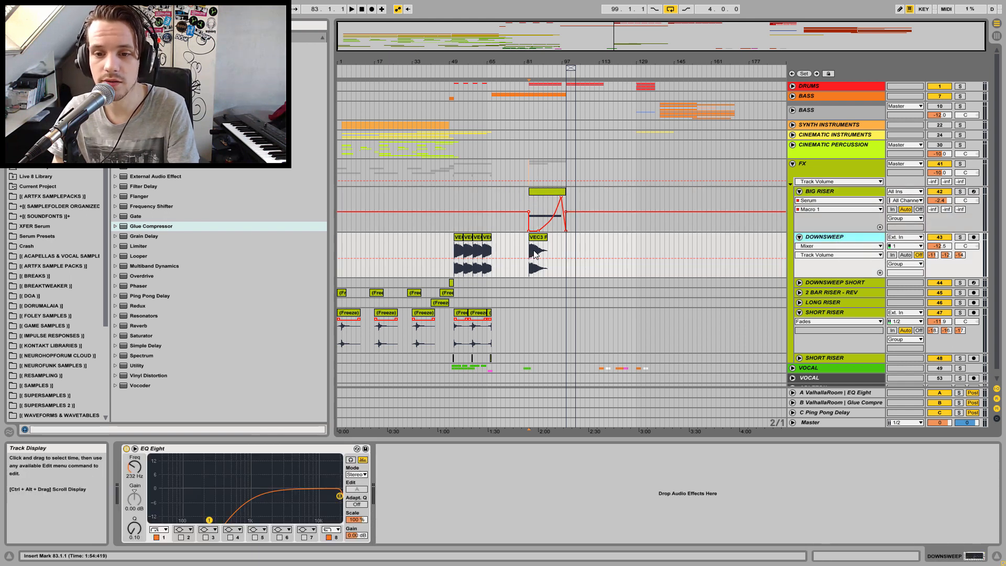
pyautogui.press('space')
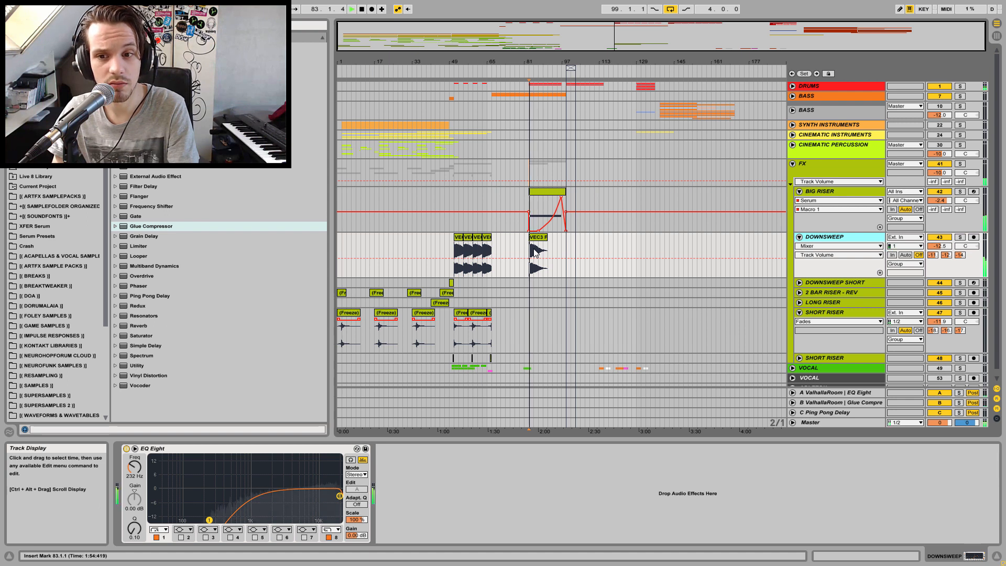
pyautogui.click(793, 165)
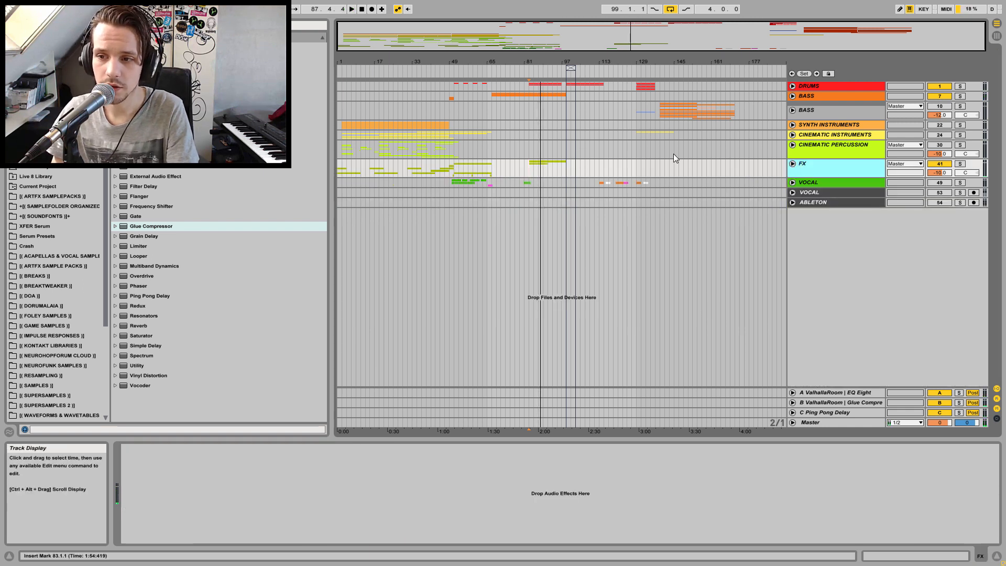
# Unfold the VOCAL group and zoom in to audition the vocal clip on the 51 Audio track
pyautogui.click(936, 183)
pyautogui.click(793, 182)
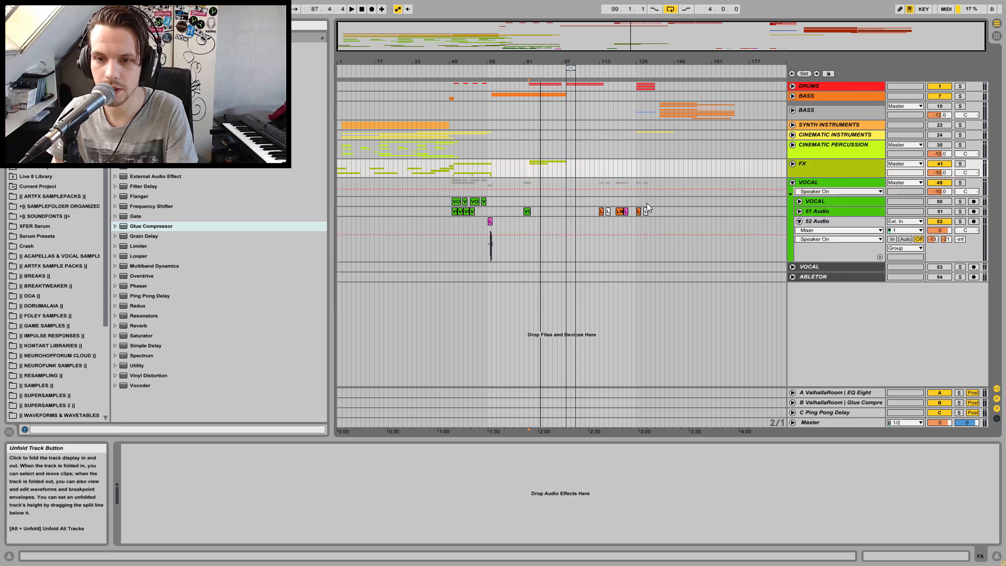
pyautogui.moveTo(526, 62); pyautogui.dragTo(520, 117)
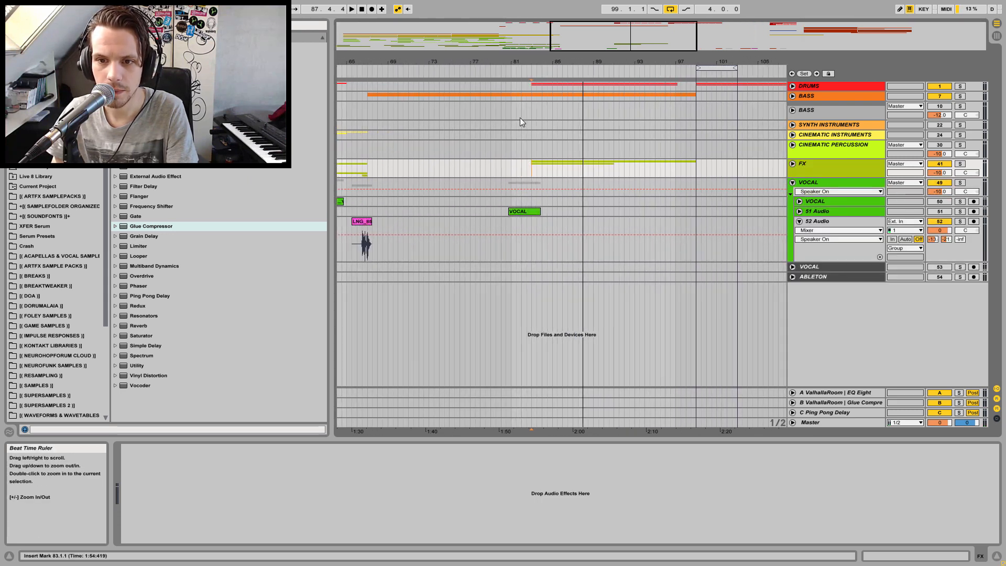
pyautogui.click(506, 211)
pyautogui.press('space')
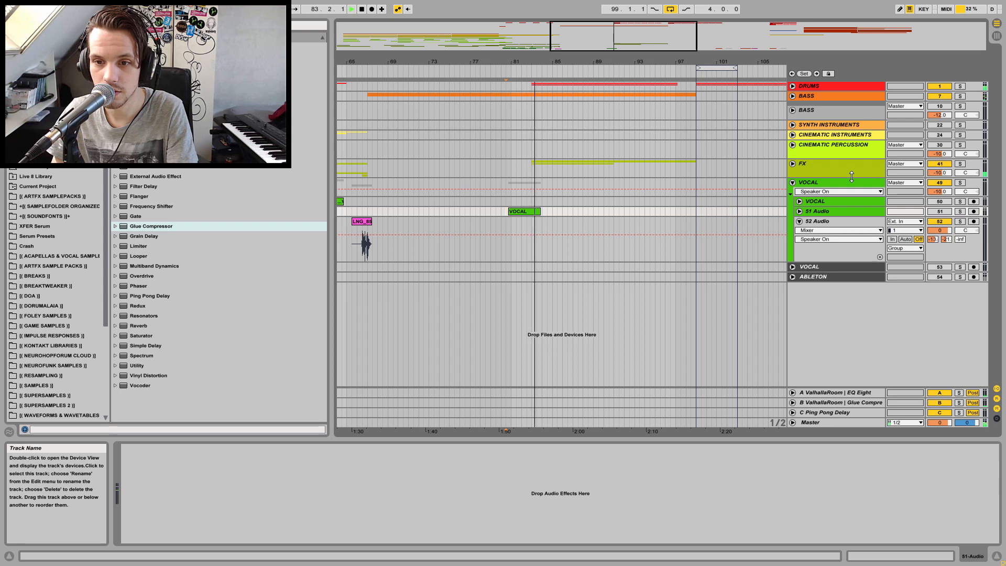
pyautogui.press('space')
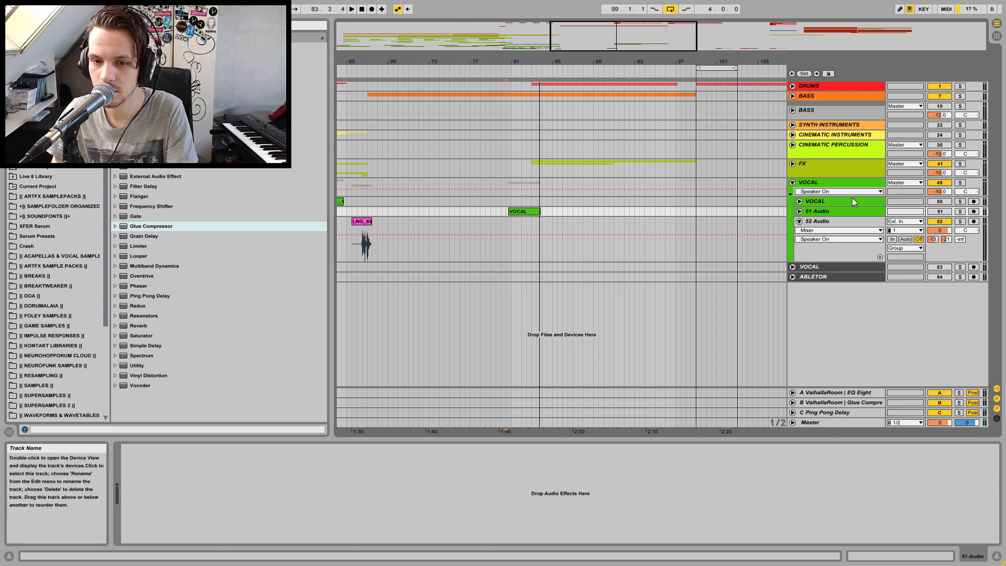
pyautogui.moveTo(540, 66); pyautogui.dragTo(577, 56)
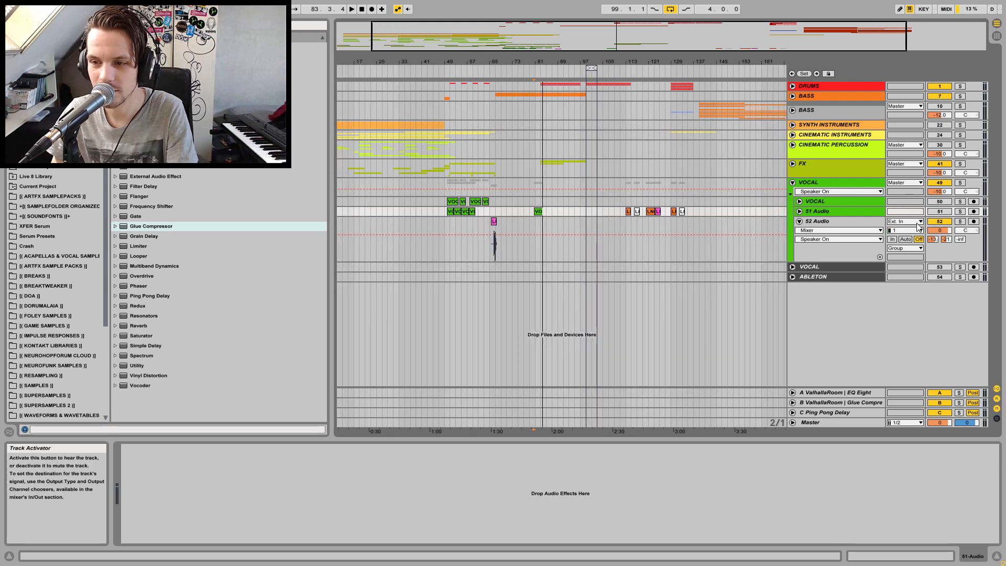
# Audition the vocal clip on the 52 Audio track, then fold the VOCAL group
pyautogui.click(855, 222)
pyautogui.click(491, 230)
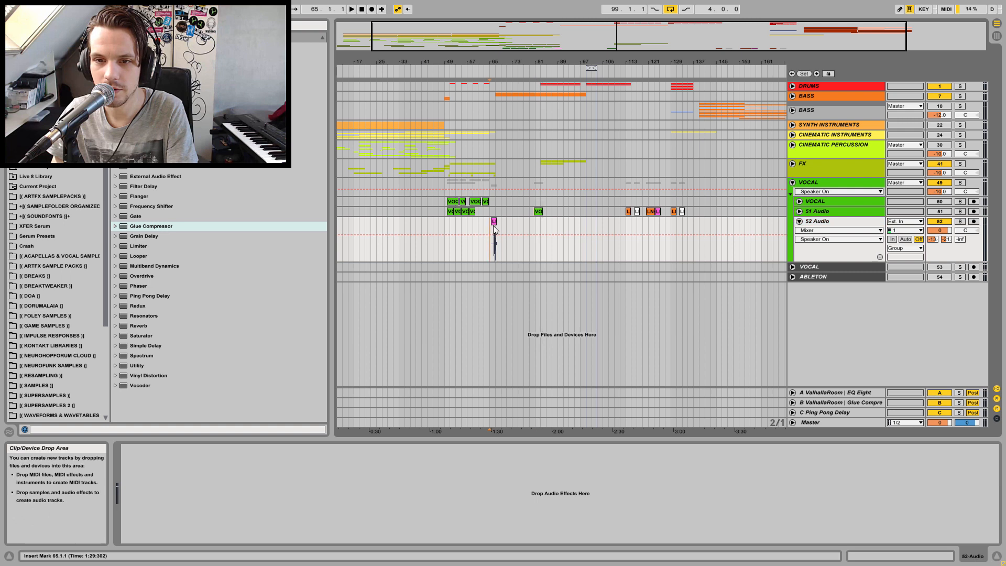
pyautogui.press('space')
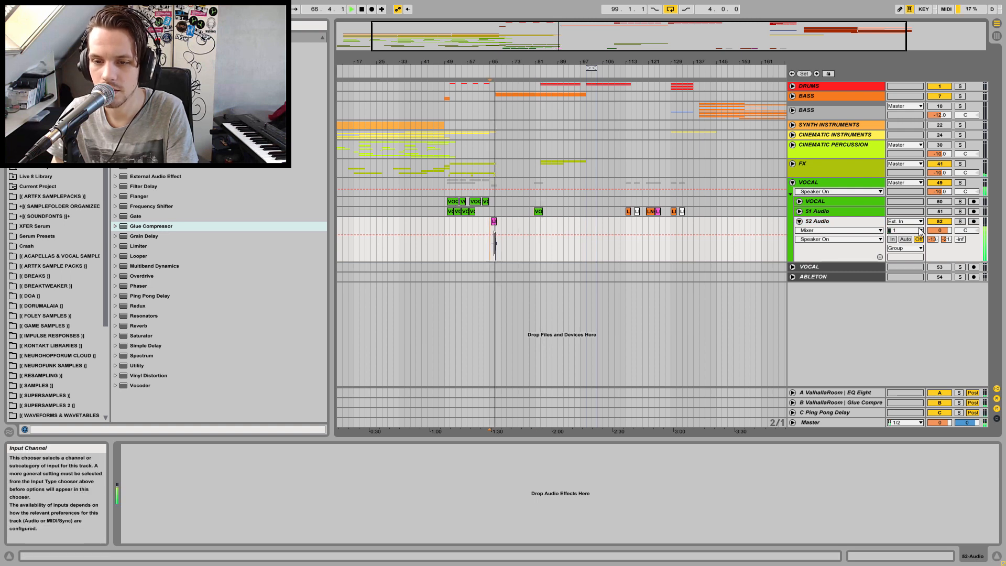
pyautogui.press('space')
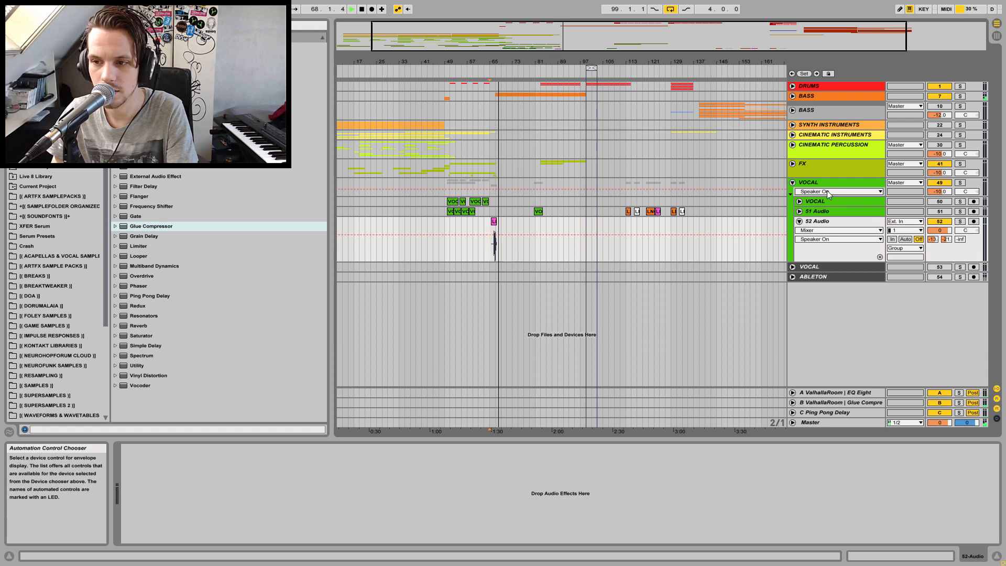
pyautogui.click(807, 185)
pyautogui.click(793, 182)
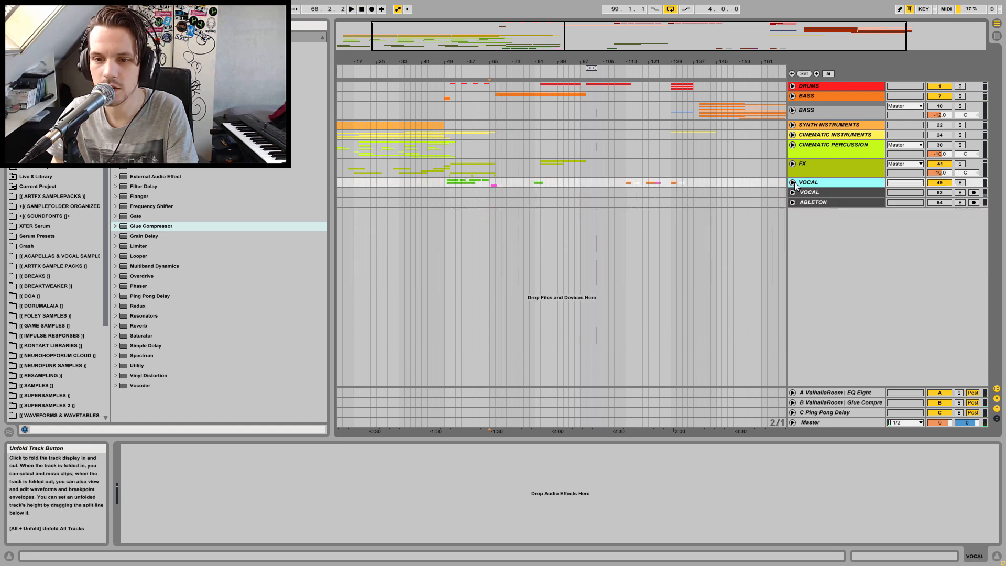
# Audition the drums and cinematic instruments sections of the arrangement during playback
pyautogui.press('space')
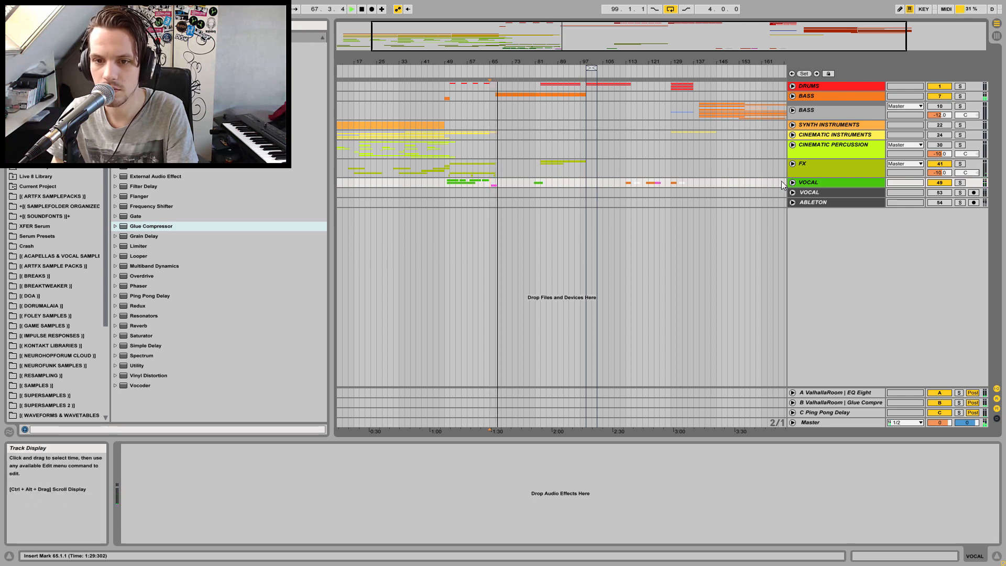
pyautogui.press('space')
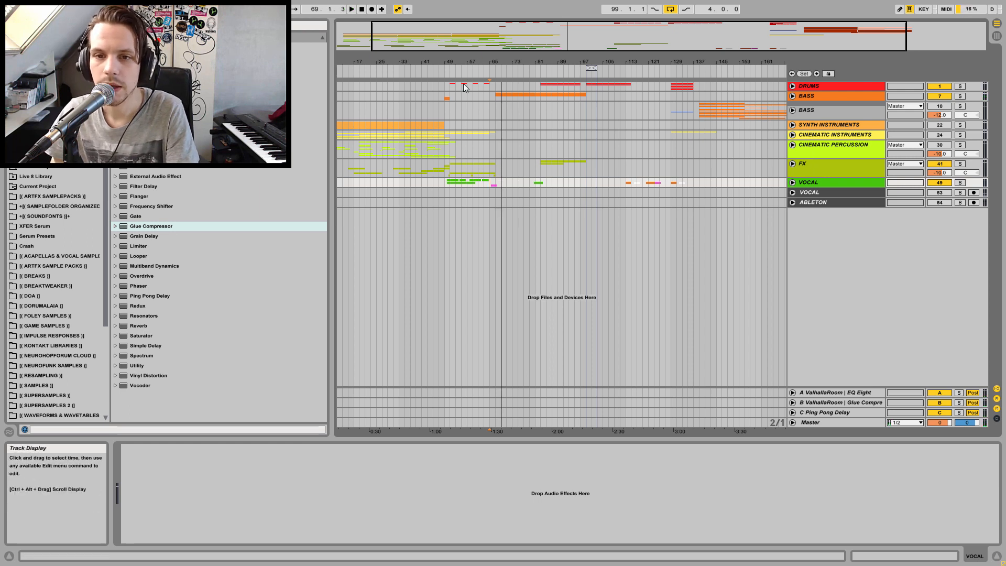
pyautogui.click(486, 83)
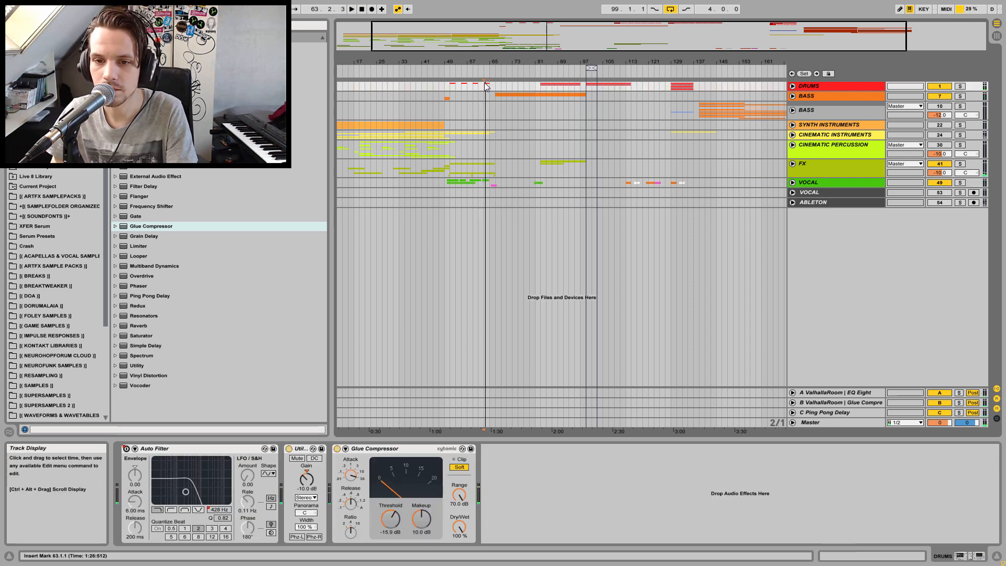
pyautogui.press('space')
pyautogui.press('space')
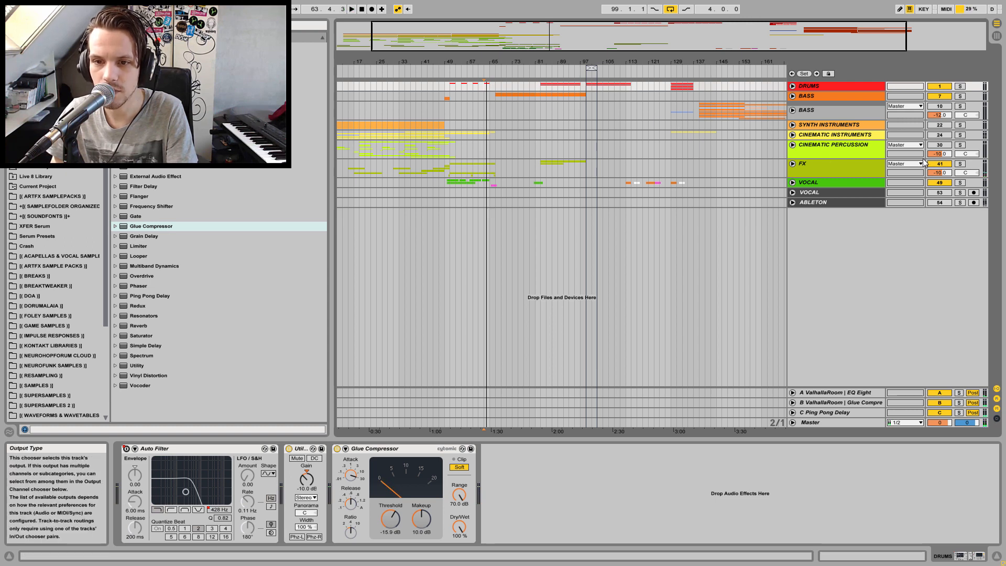
pyautogui.click(937, 137)
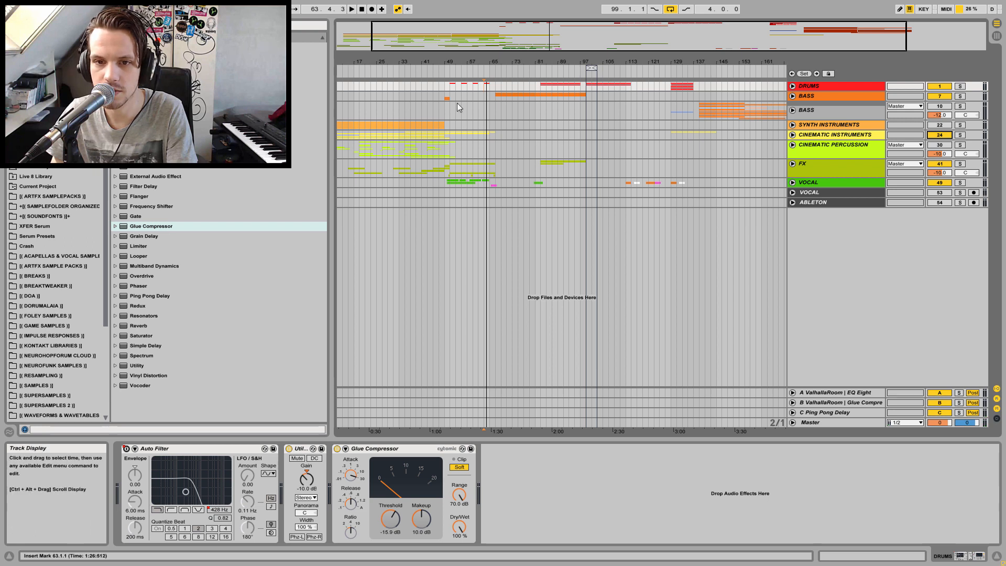
pyautogui.click(450, 134)
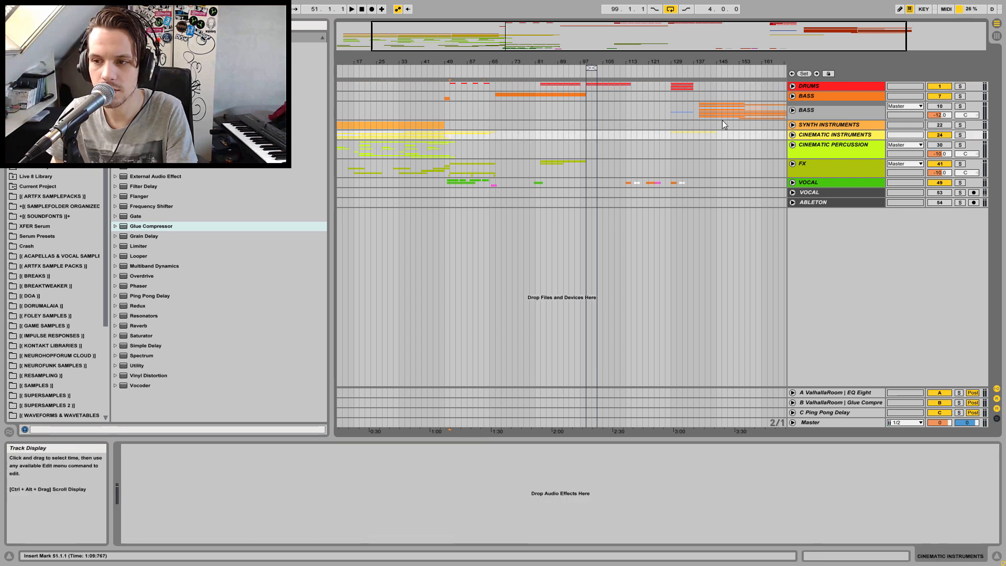
pyautogui.press('space')
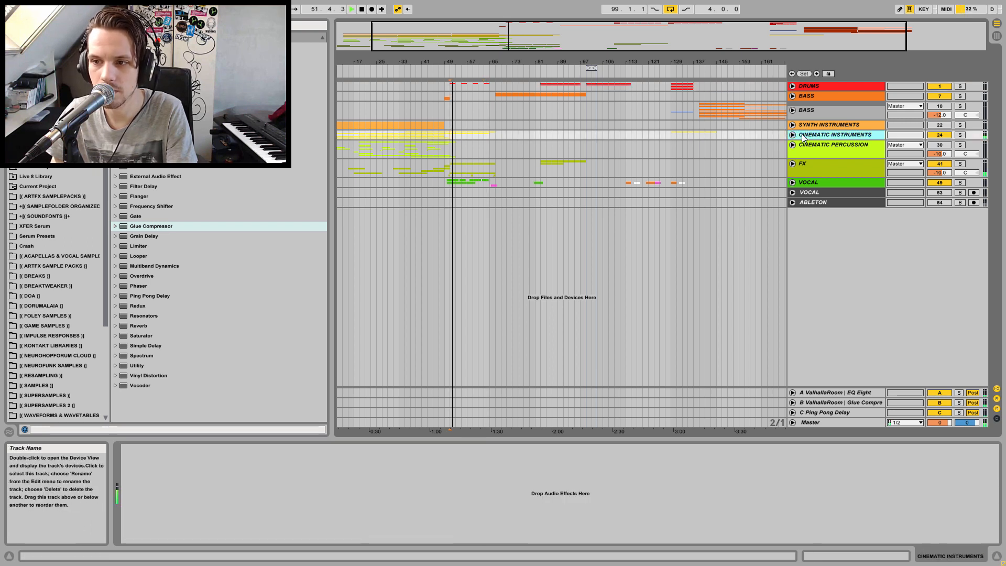
# Unfold the CINEMATIC INSTRUMENTS group, enlarge its lane, and add a Glue Compressor to the group track
pyautogui.click(793, 135)
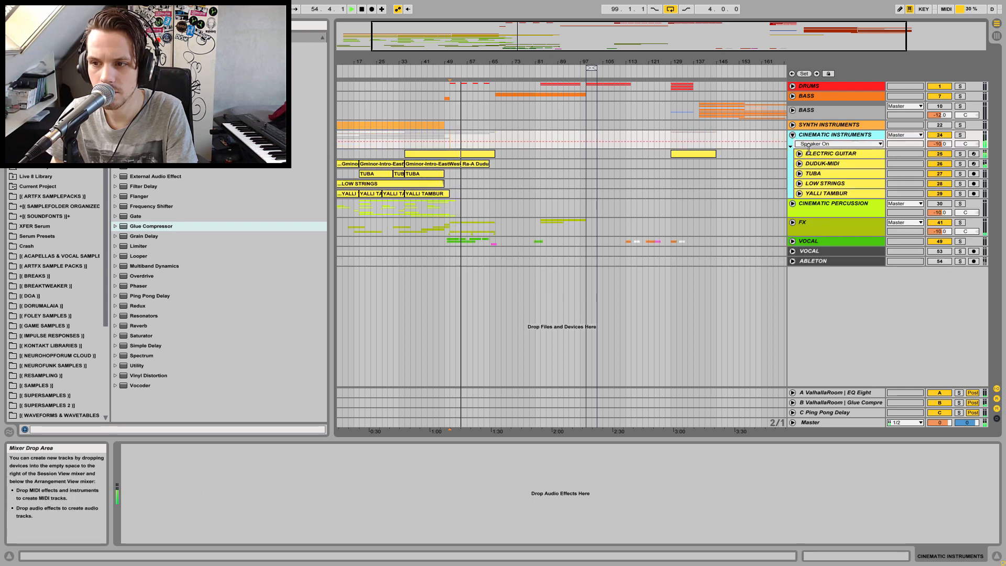
pyautogui.moveTo(807, 148); pyautogui.dragTo(805, 172)
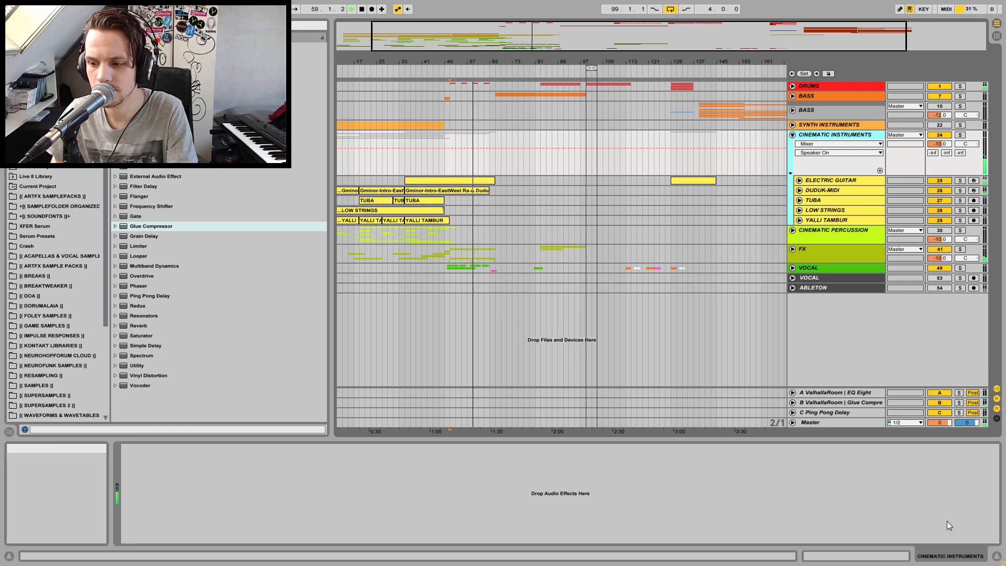
pyautogui.press('space')
pyautogui.moveTo(156, 231); pyautogui.dragTo(219, 443)
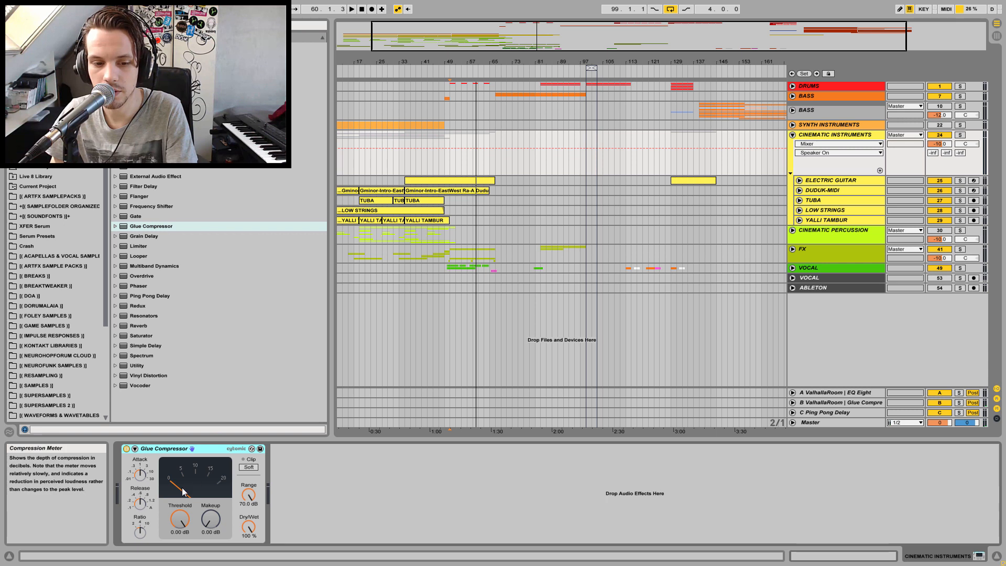
pyautogui.press('space')
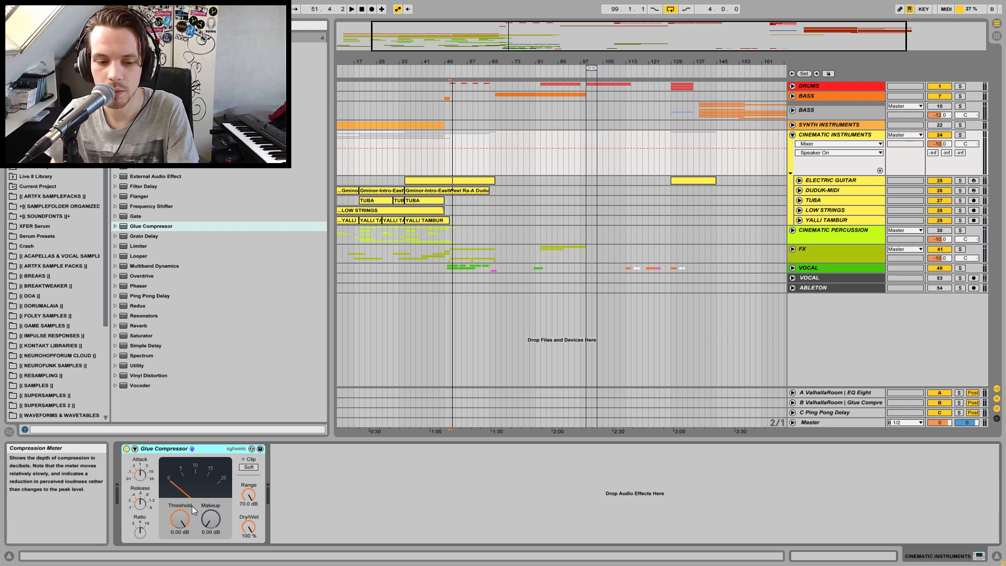
# Lower the CINEMATIC INSTRUMENTS Glue Compressor's Threshold to -9.52 dB
pyautogui.click(148, 475)
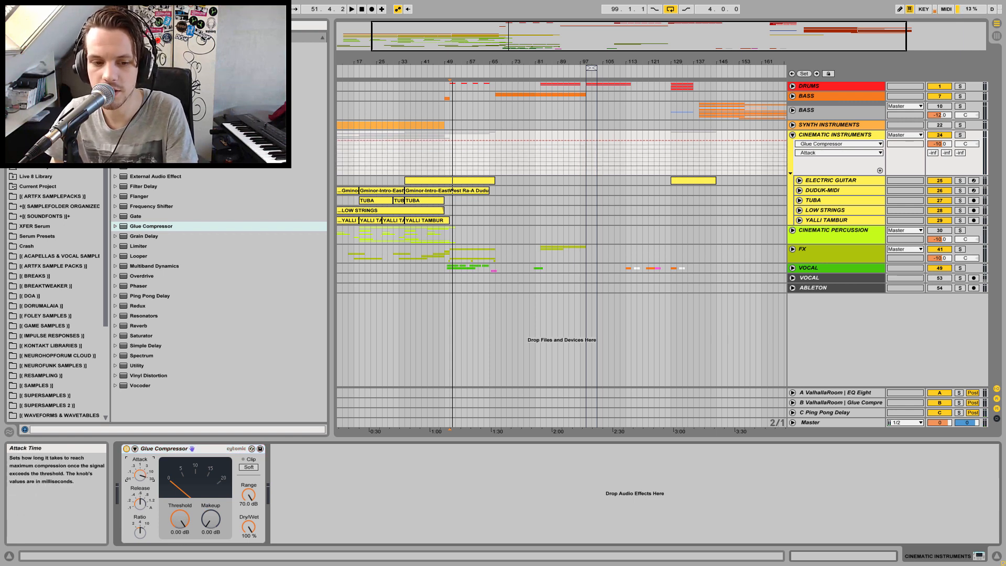
pyautogui.click(845, 138)
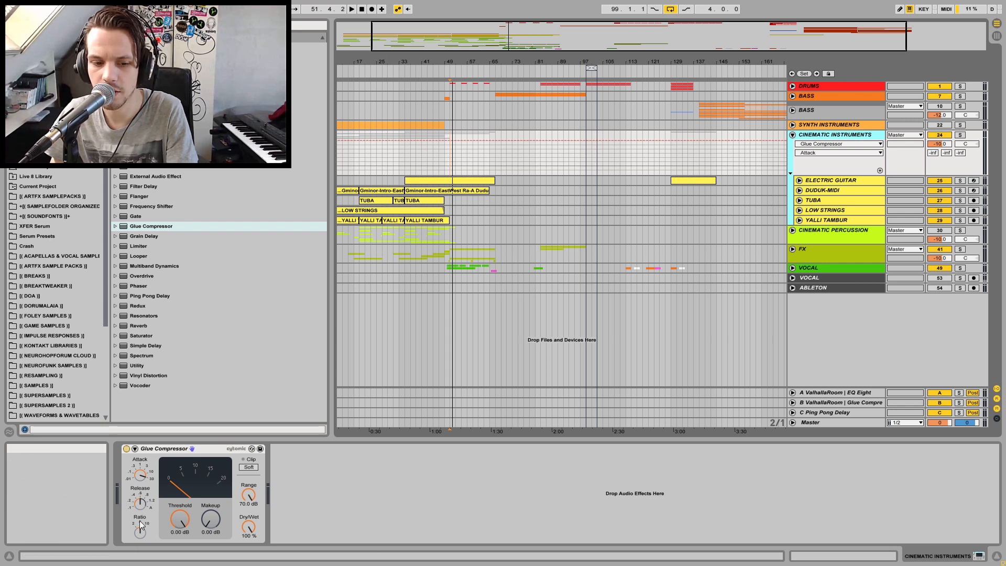
pyautogui.moveTo(180, 519); pyautogui.dragTo(180, 535)
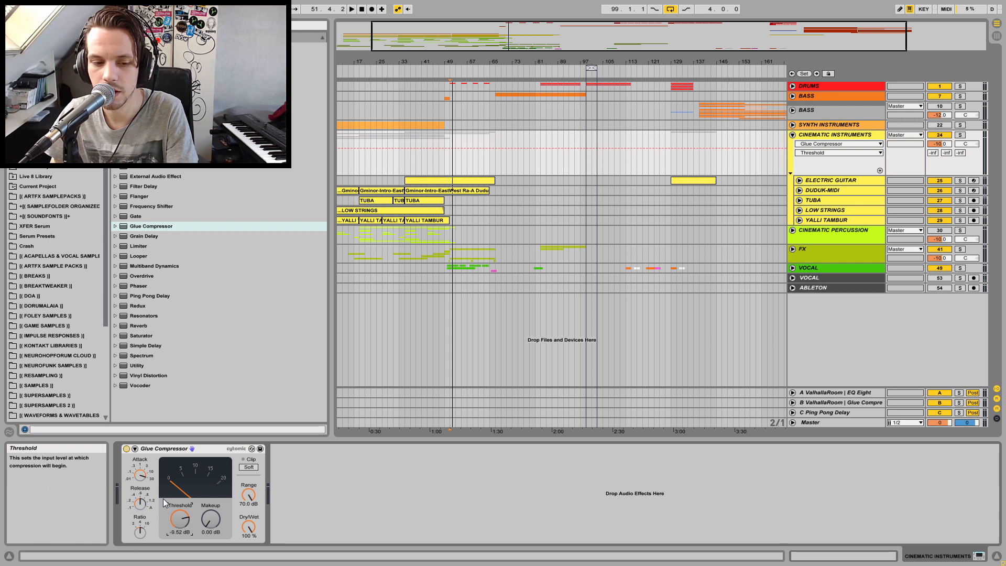
pyautogui.click(140, 475)
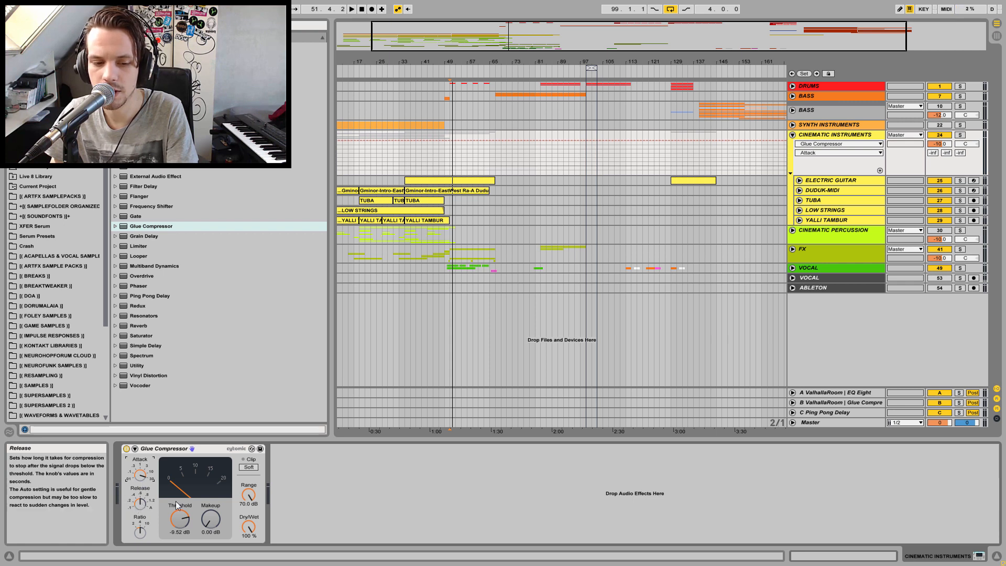
pyautogui.press('space')
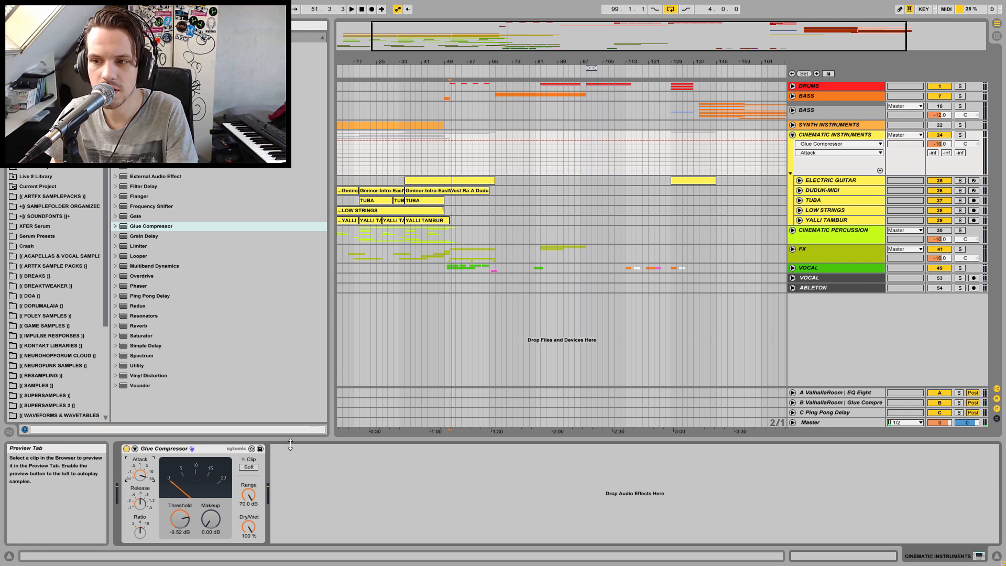
# Raise the Glue Compressor's Makeup to about 5.08 dB and turn on Soft clip while auditioning playback
pyautogui.moveTo(210, 519); pyautogui.dragTo(210, 506)
pyautogui.click(249, 467)
pyautogui.click(218, 521)
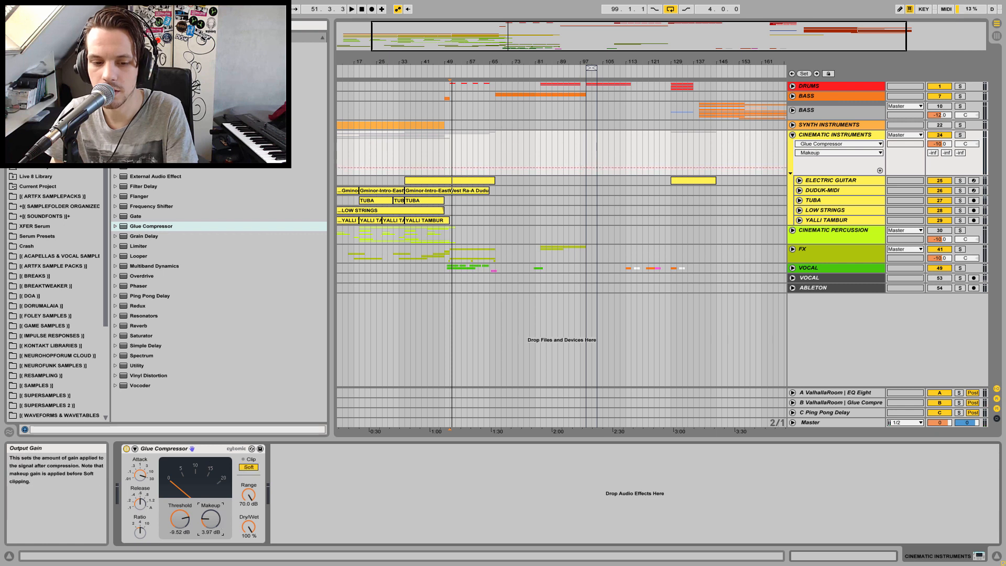
pyautogui.press('space')
pyautogui.press('space')
pyautogui.moveTo(218, 522); pyautogui.dragTo(219, 523)
pyautogui.press('space')
pyautogui.press('space')
pyautogui.press('space')
pyautogui.press('space')
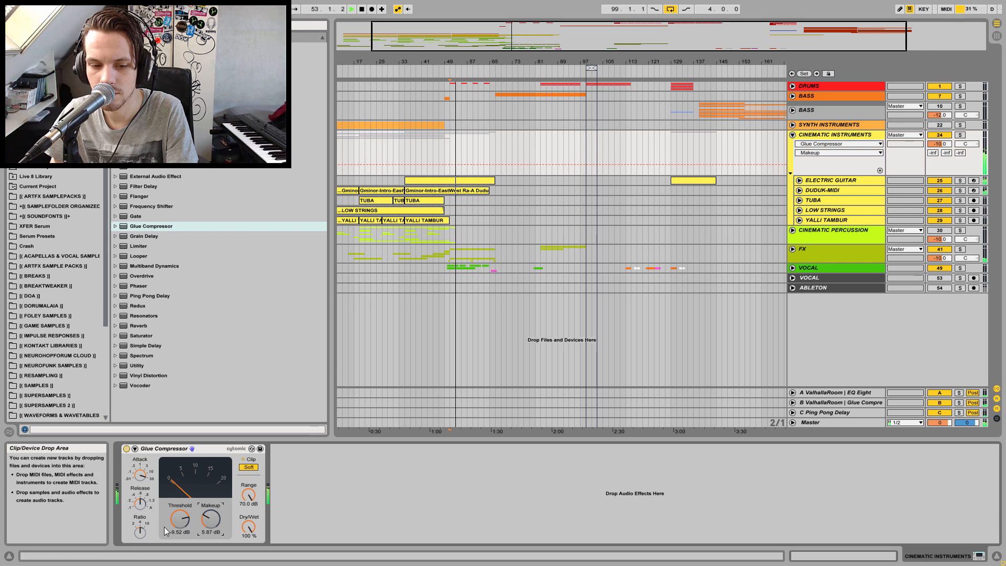
pyautogui.moveTo(206, 528); pyautogui.dragTo(206, 530)
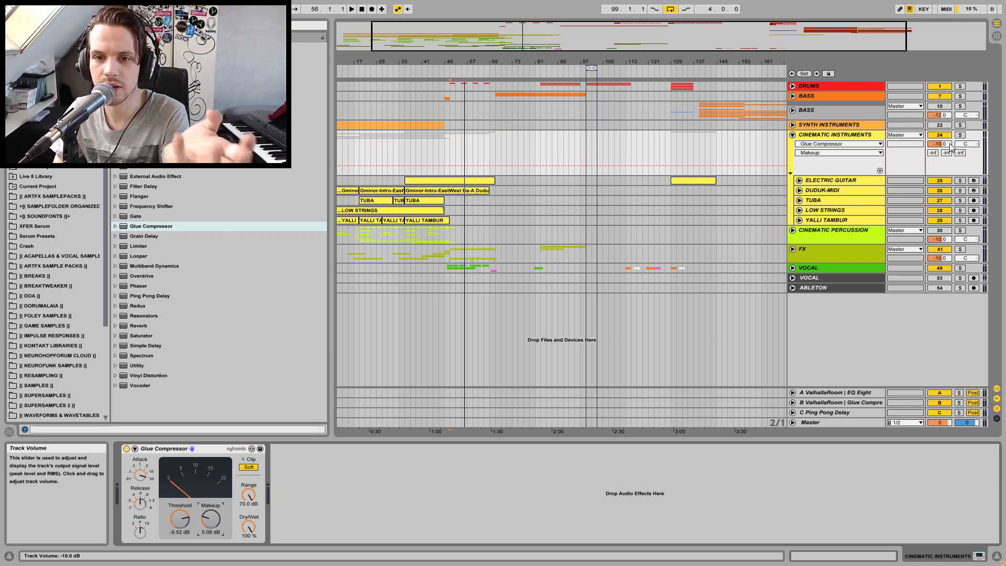
# Set the CINEMATIC INSTRUMENTS group volume to about -15.5 dB while auditioning playback
pyautogui.moveTo(951, 147); pyautogui.dragTo(951, 163)
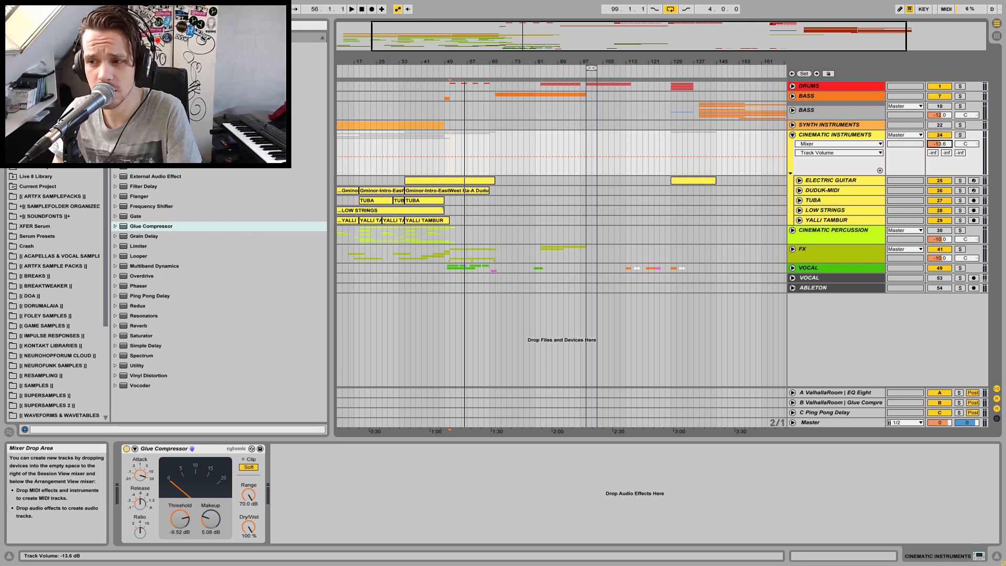
pyautogui.press('space')
pyautogui.moveTo(940, 143); pyautogui.dragTo(940, 155)
pyautogui.press('space')
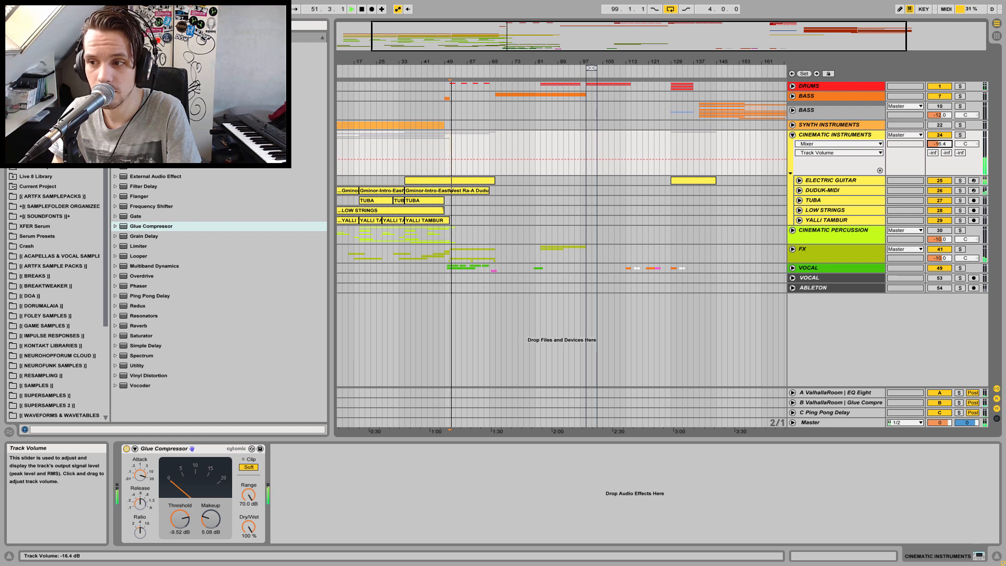
pyautogui.moveTo(940, 143); pyautogui.dragTo(940, 139)
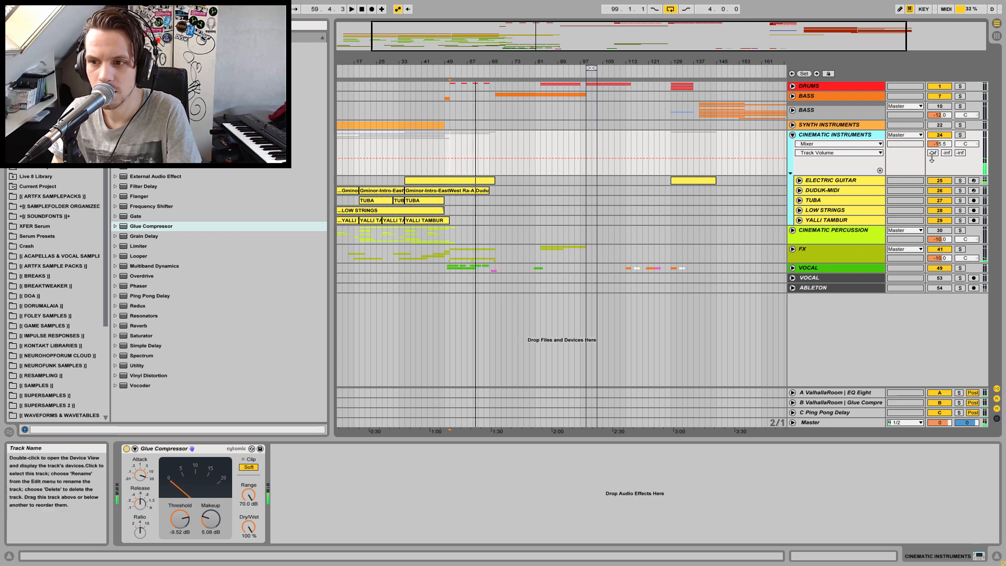
# Check all track levels in the Session view mixer during playback, then return to the Arrangement view
pyautogui.click(997, 35)
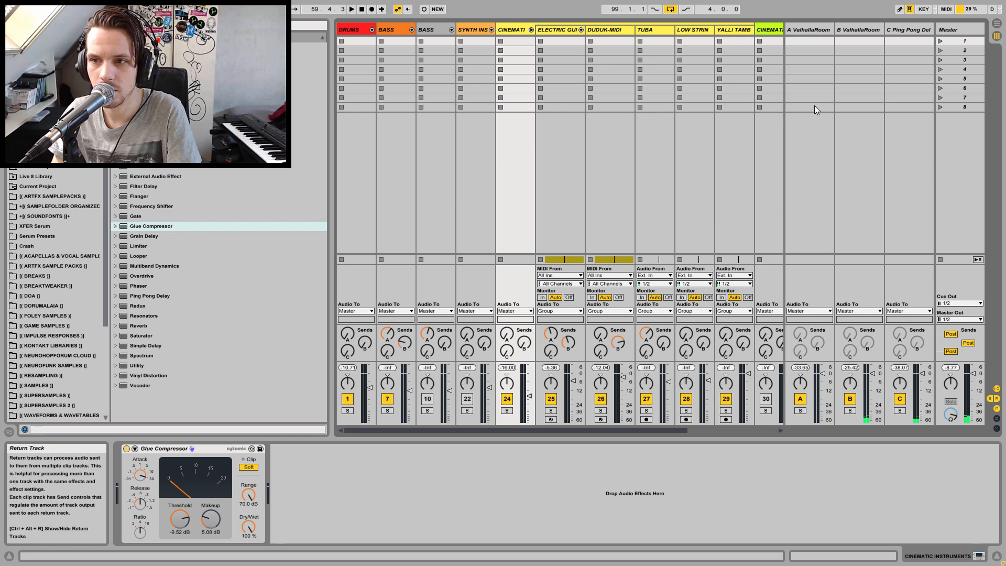
pyautogui.moveTo(963, 365); pyautogui.dragTo(962, 318)
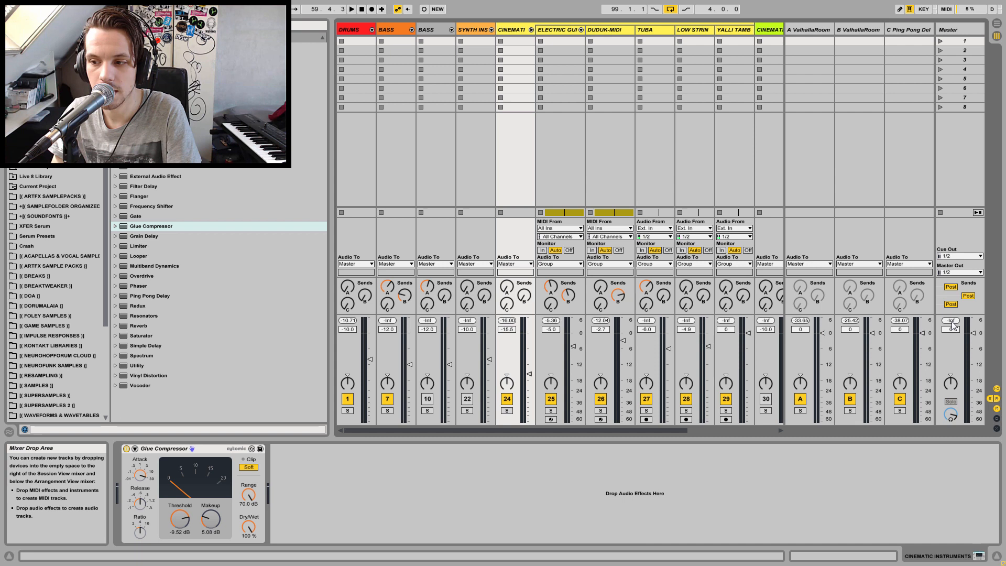
pyautogui.press('space')
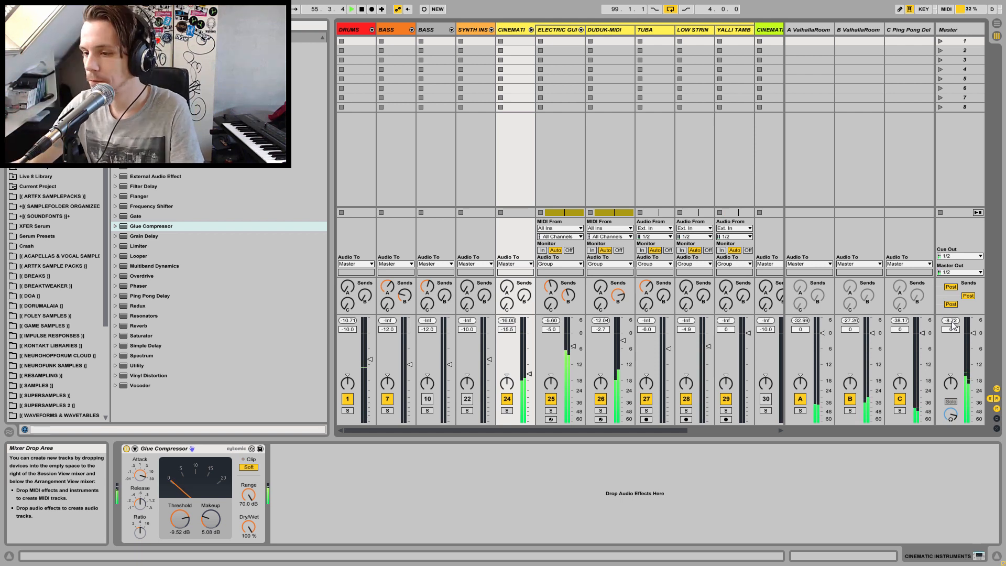
pyautogui.press('space')
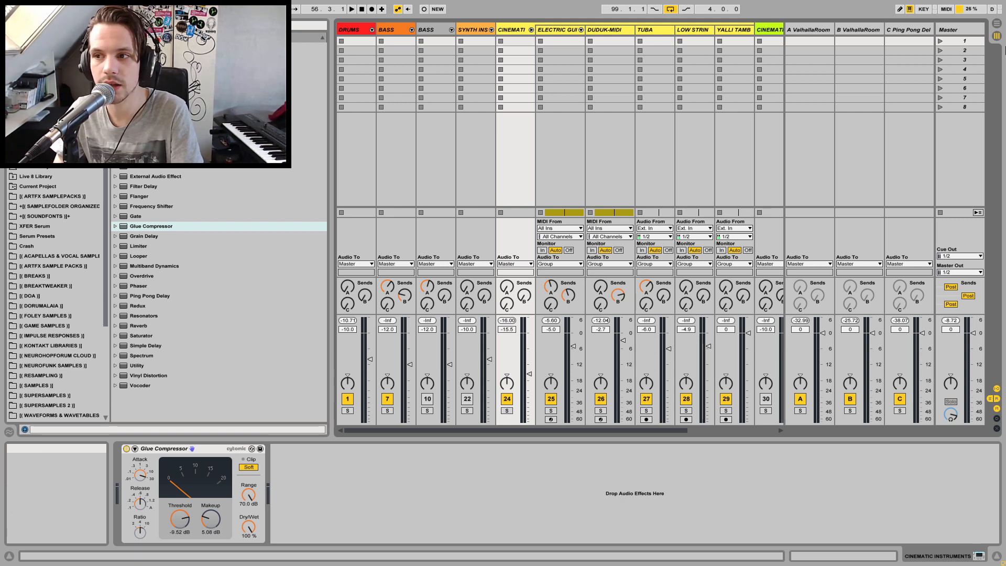
pyautogui.click(999, 23)
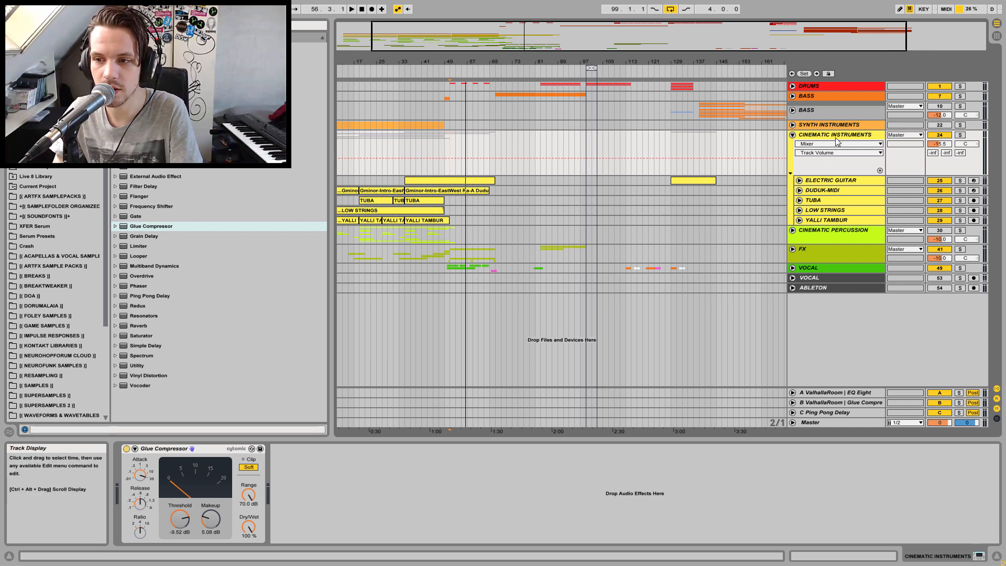
# Unfold the DUDUK-MIDI track and show its Kontakt 5 instrument device
pyautogui.click(406, 146)
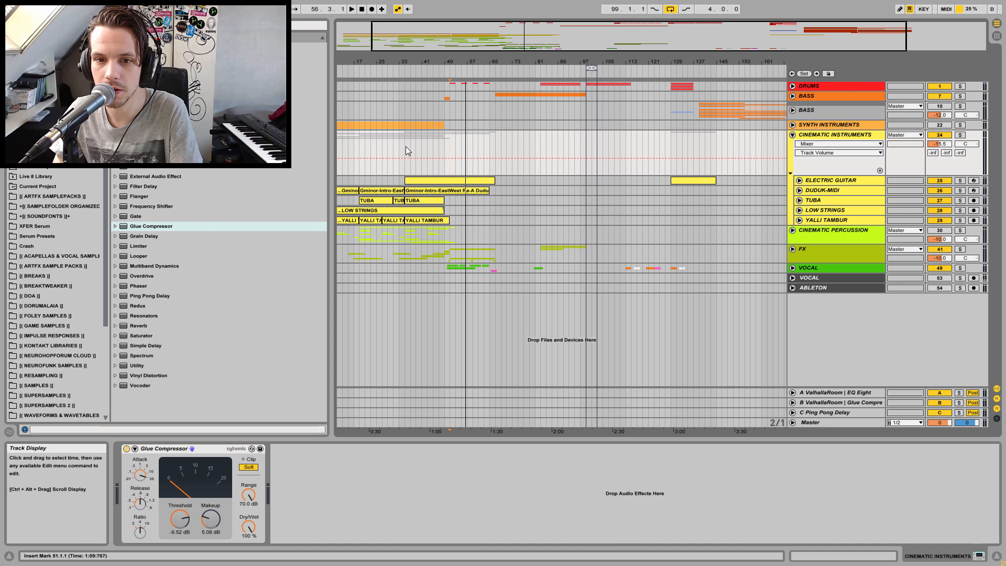
pyautogui.click(799, 191)
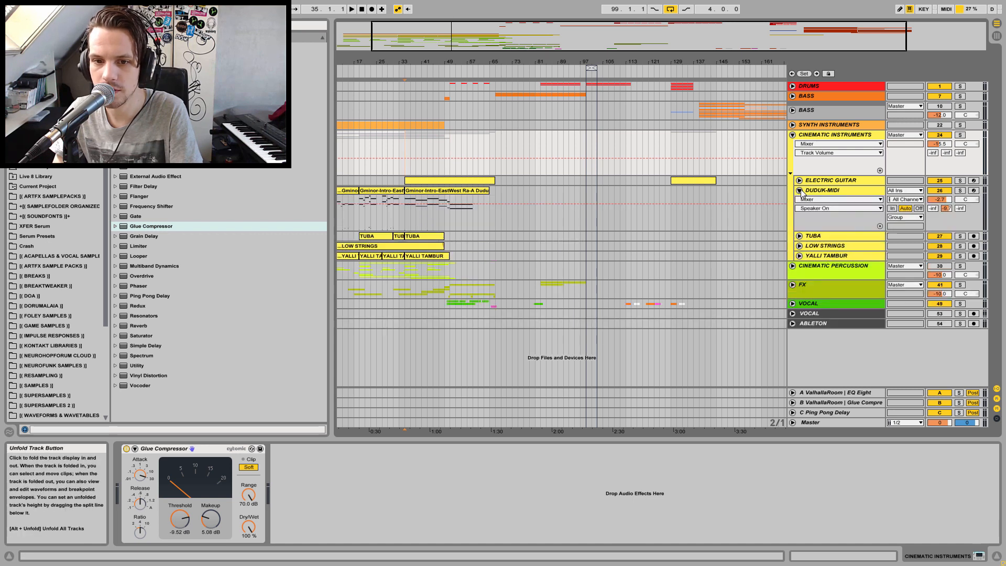
pyautogui.press('space')
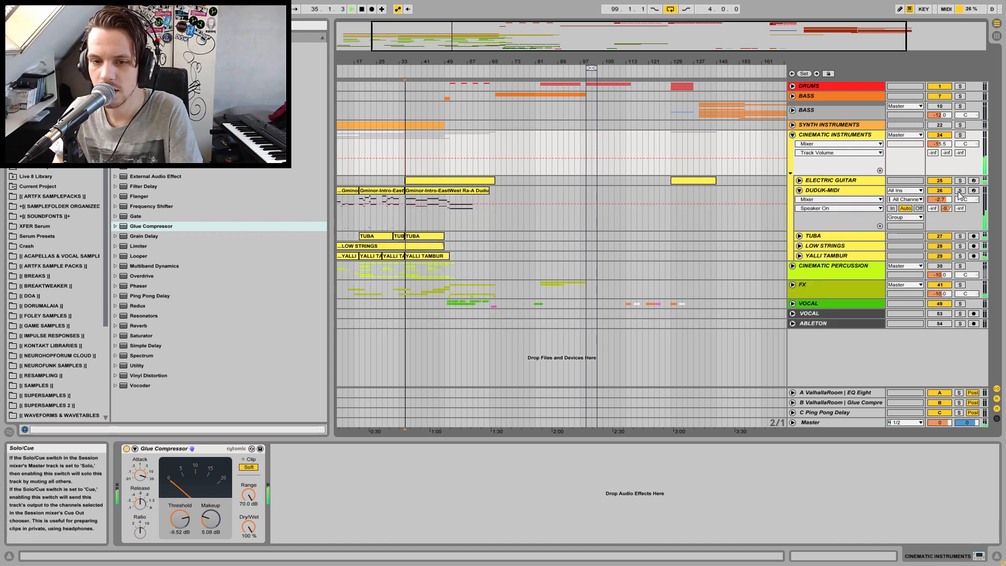
pyautogui.click(820, 191)
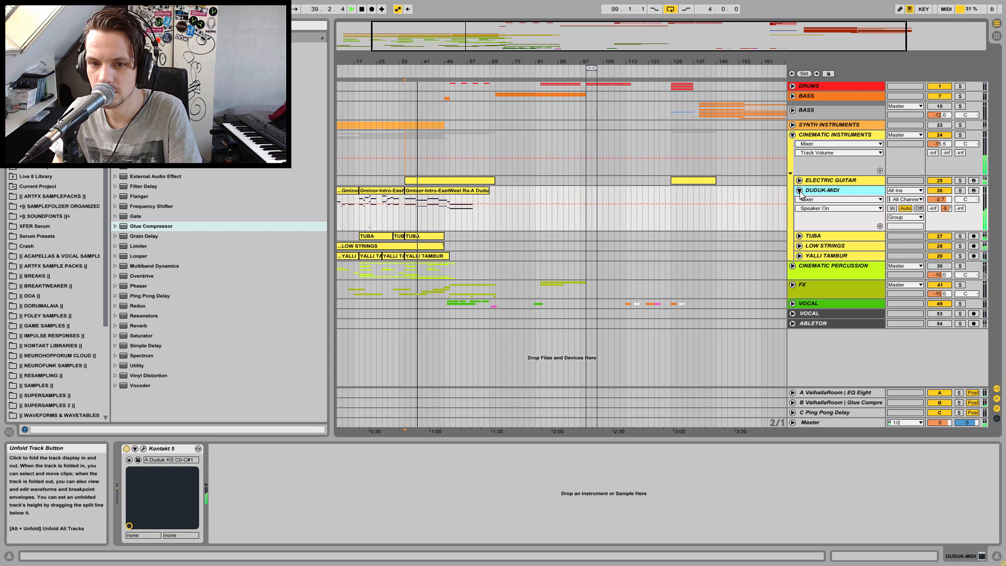
# Raise the DUDUK-MIDI track volume to about -0.5 dB
pyautogui.moveTo(940, 200); pyautogui.dragTo(940, 193)
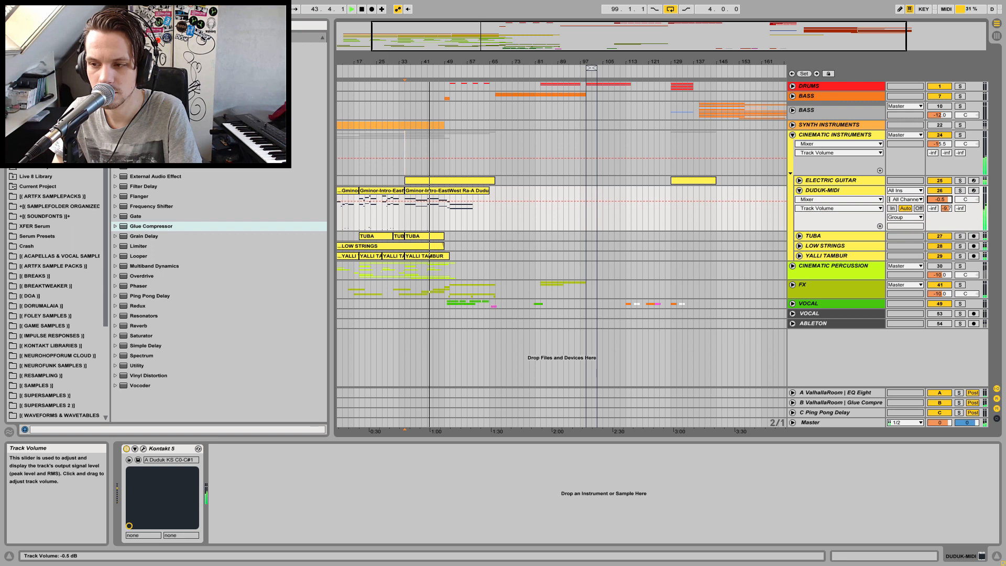
# Unfold the ELECTRIC GUITAR track and lower its send to the B ValhallaRoom return to about -40 dB
pyautogui.click(800, 180)
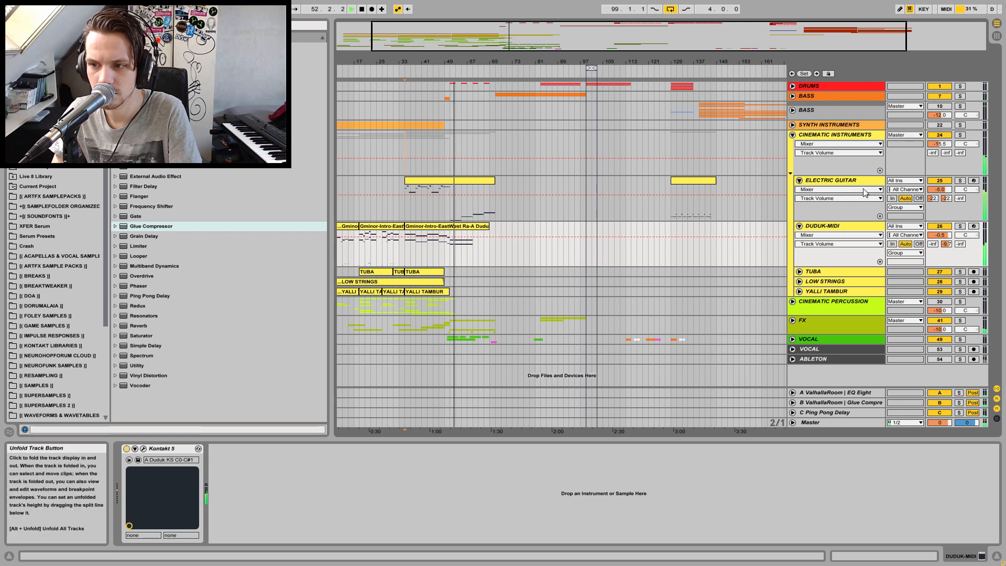
pyautogui.moveTo(937, 198); pyautogui.dragTo(944, 215)
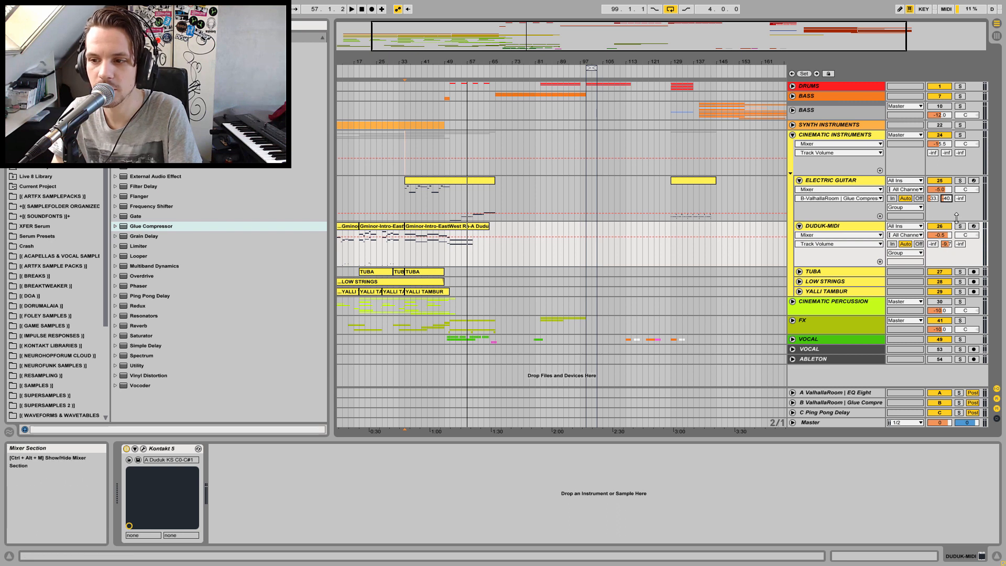
# Solo DUDUK-MIDI, lower its send to the B ValhallaRoom return during playback, then unsolo it
pyautogui.click(961, 226)
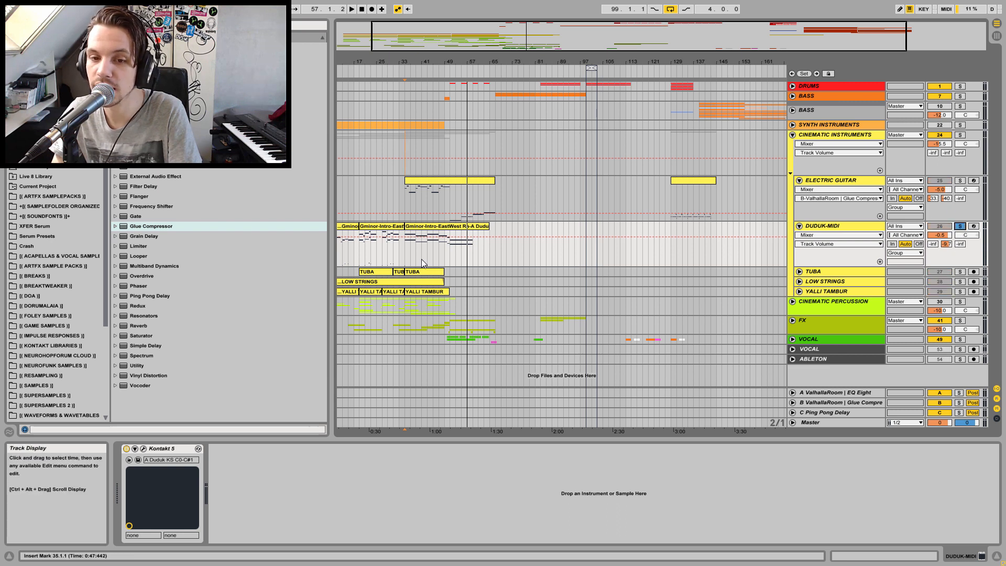
pyautogui.press('space')
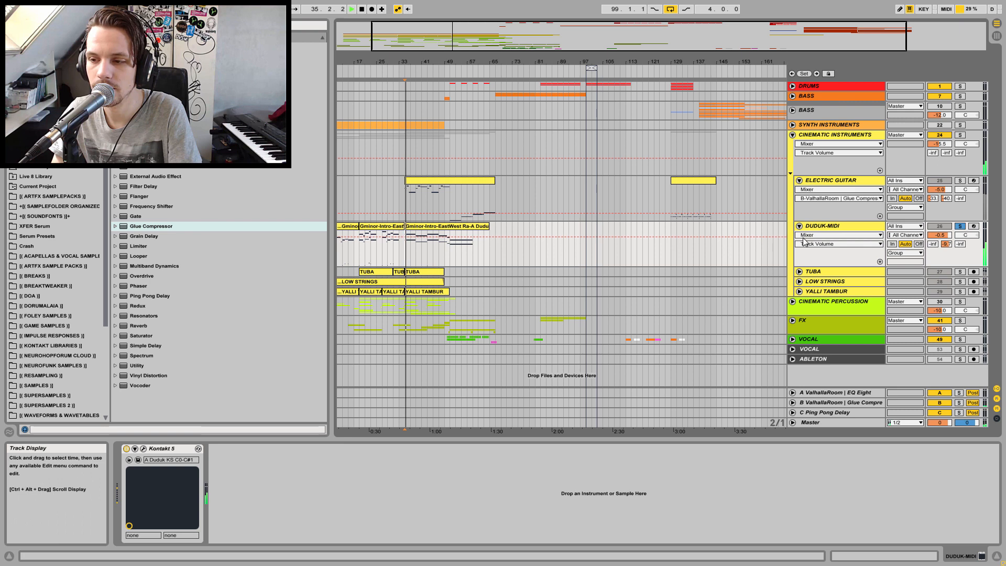
pyautogui.moveTo(947, 244); pyautogui.dragTo(946, 270)
pyautogui.click(961, 227)
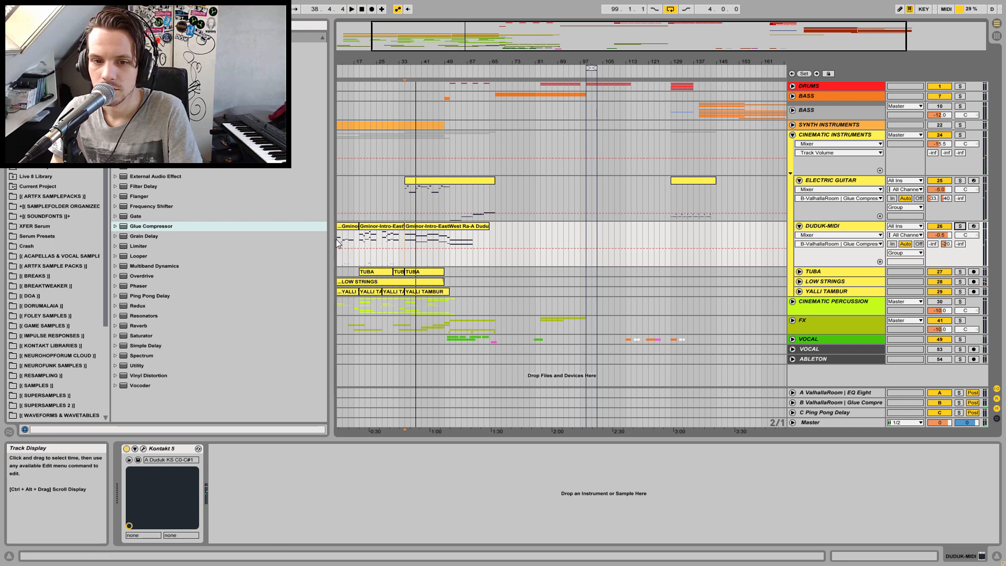
pyautogui.press('space')
# Audition the LOW STRINGS track soloed from the start of the song
pyautogui.moveTo(375, 58); pyautogui.dragTo(403, 60)
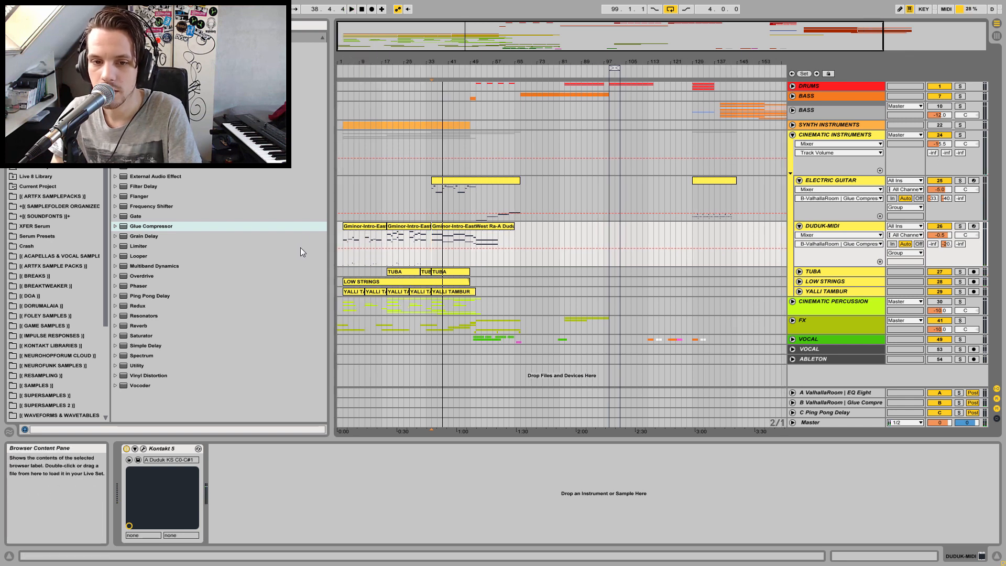
pyautogui.click(342, 236)
pyautogui.press('space')
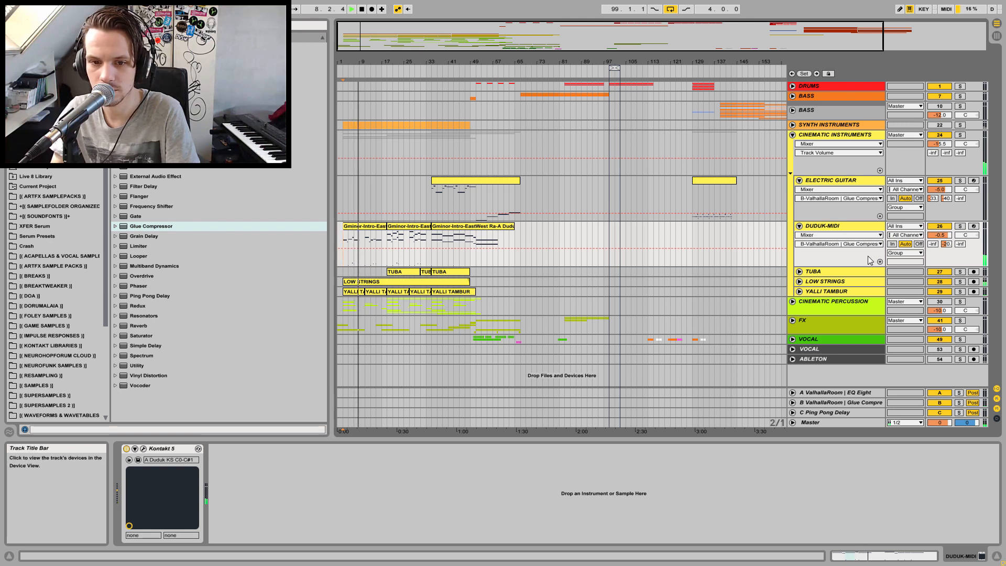
pyautogui.press('space')
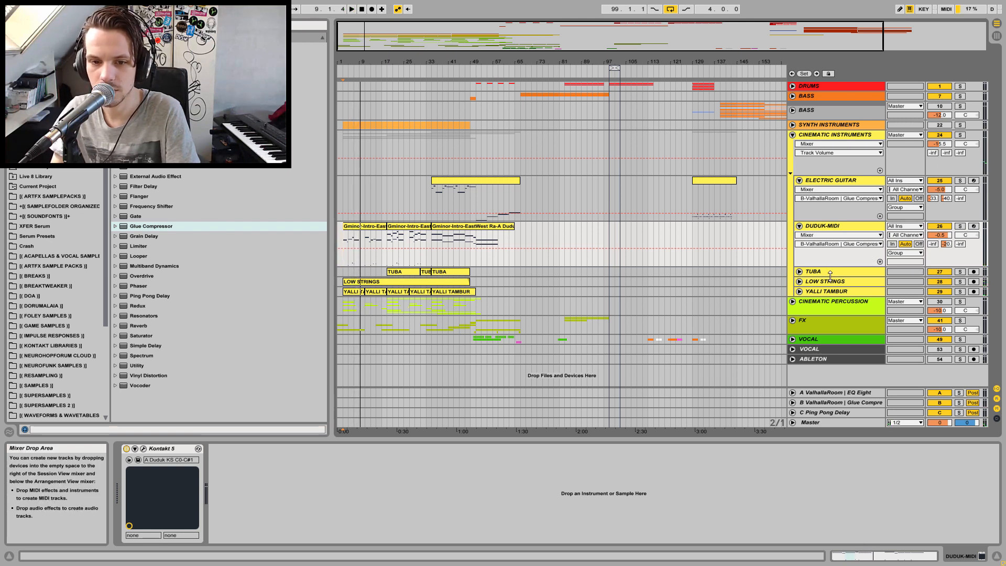
pyautogui.click(812, 283)
pyautogui.click(799, 282)
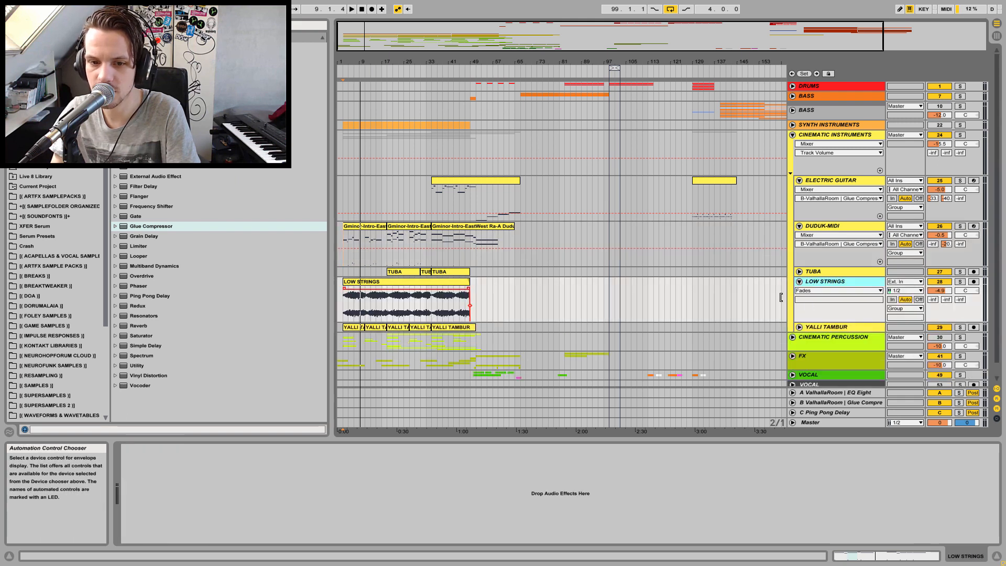
pyautogui.click(961, 282)
pyautogui.press('space')
pyautogui.press('space')
pyautogui.click(960, 282)
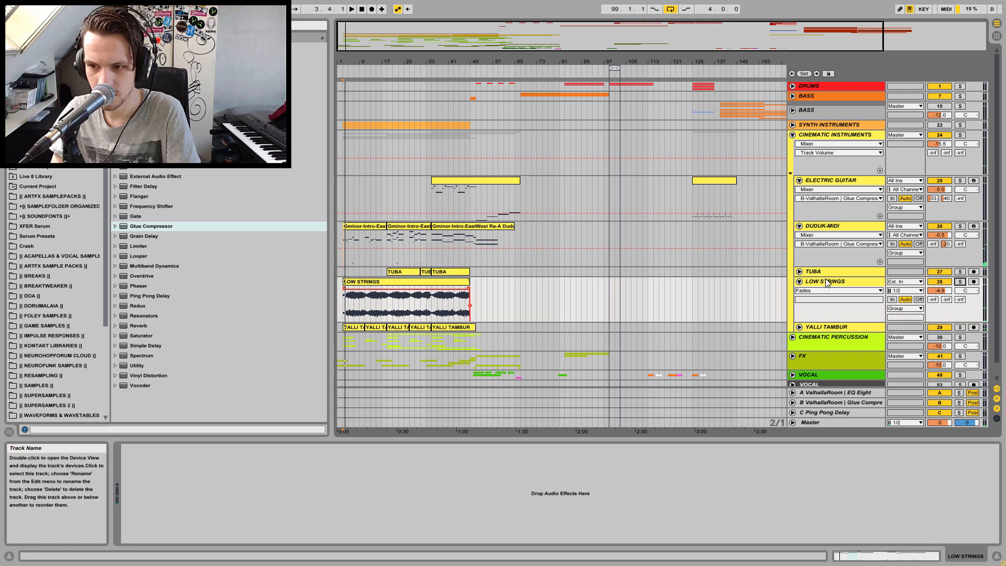
pyautogui.click(800, 281)
# Unfold the TUBA track and set its volume to about -2.4 dB while auditioning it soloed
pyautogui.click(800, 272)
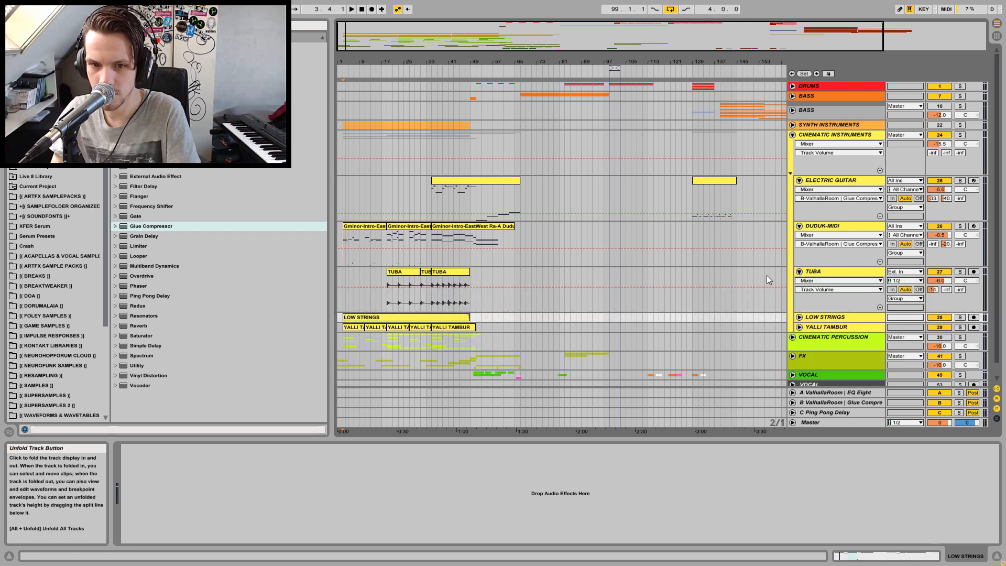
pyautogui.click(391, 303)
pyautogui.press('space')
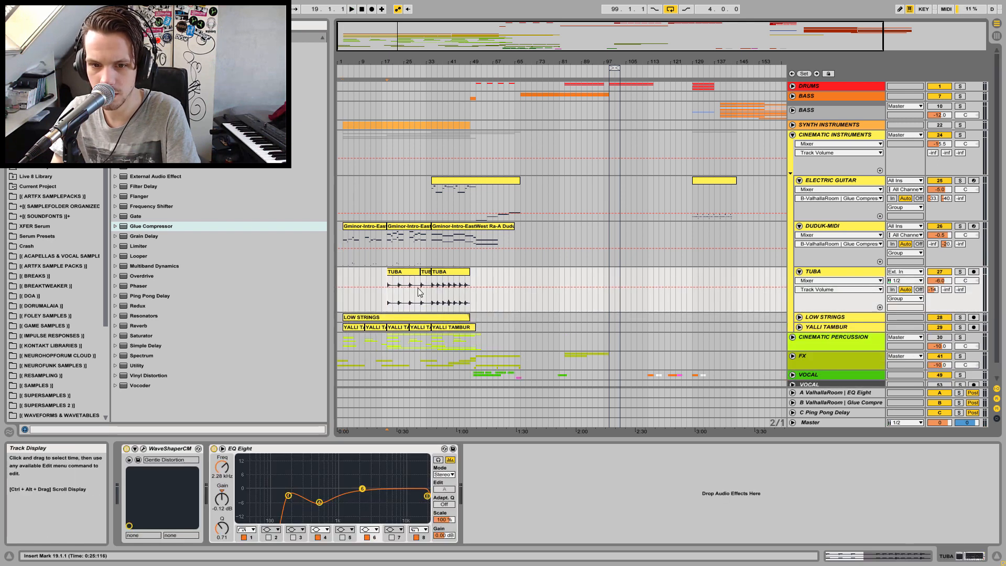
pyautogui.click(960, 271)
pyautogui.click(963, 273)
pyautogui.moveTo(948, 285); pyautogui.dragTo(948, 277)
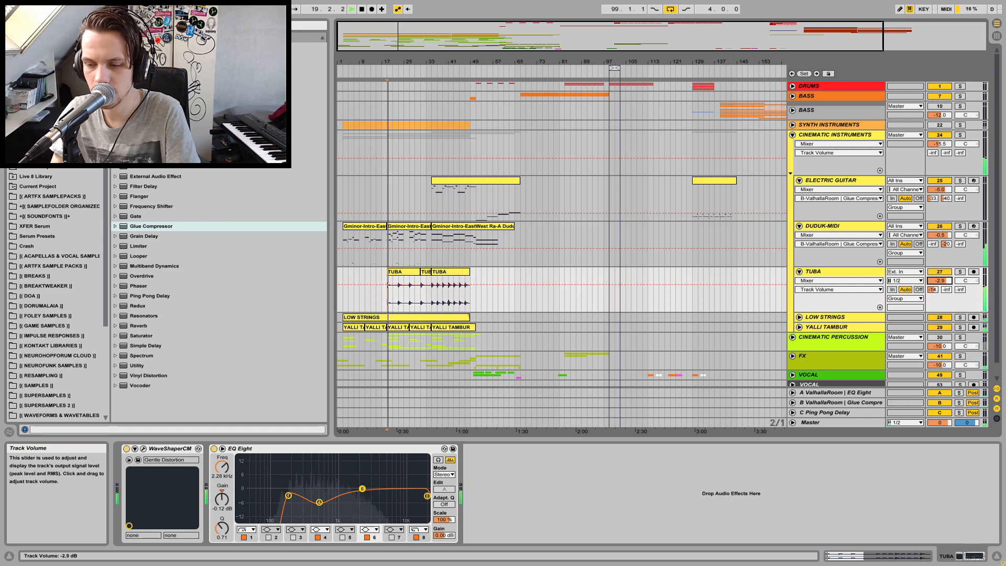
pyautogui.moveTo(945, 282); pyautogui.dragTo(944, 278)
pyautogui.press('space')
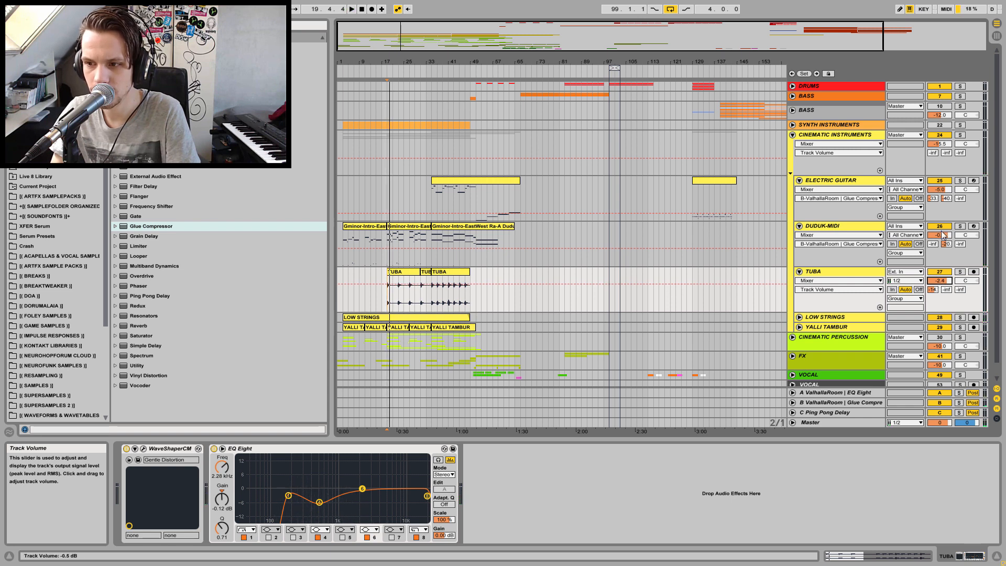
# Unfold LOW STRINGS, raise its volume to about -0.8 dB during playback, and unfold YALLI TAMBUR
pyautogui.click(799, 317)
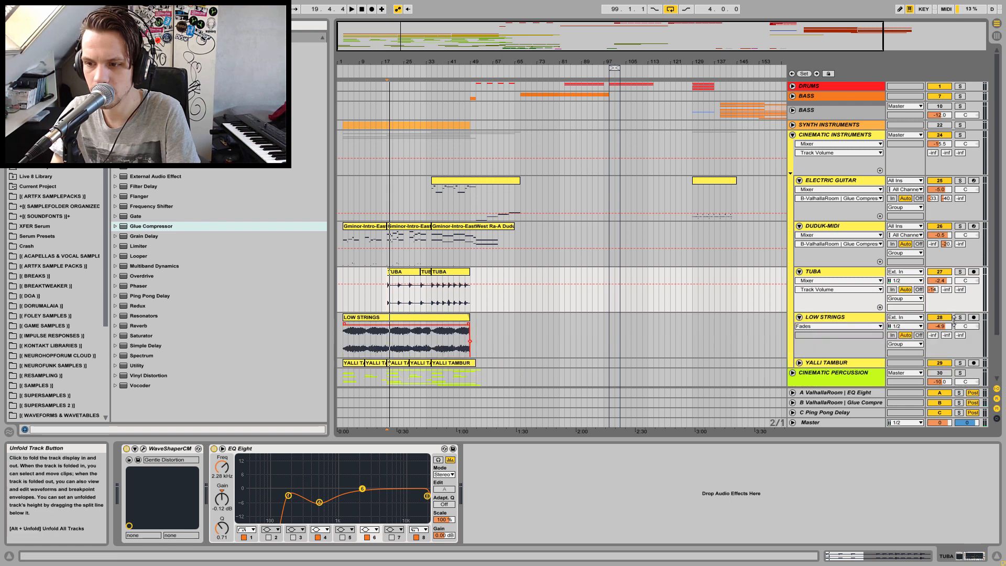
pyautogui.moveTo(950, 331); pyautogui.dragTo(951, 314)
pyautogui.press('space')
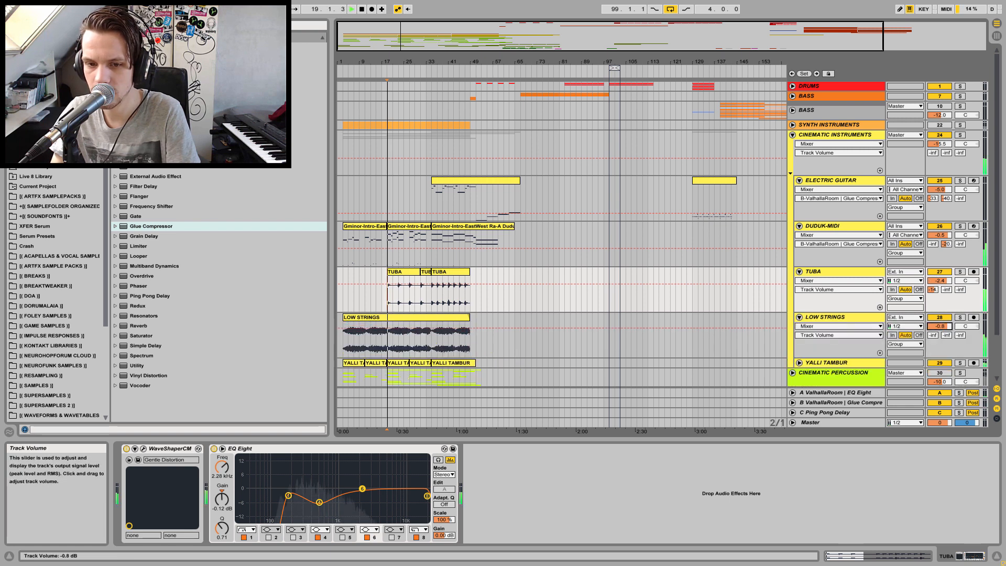
pyautogui.click(800, 363)
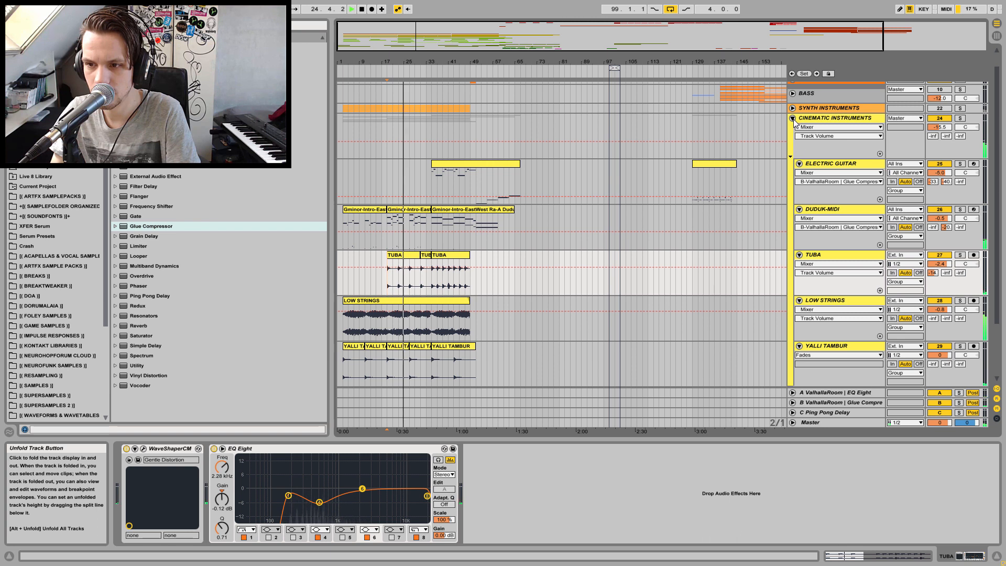
# Solo DUDUK-MIDI and set its return sends to about -11, -12 and -7.2 dB while auditioning
pyautogui.click(837, 211)
pyautogui.click(960, 209)
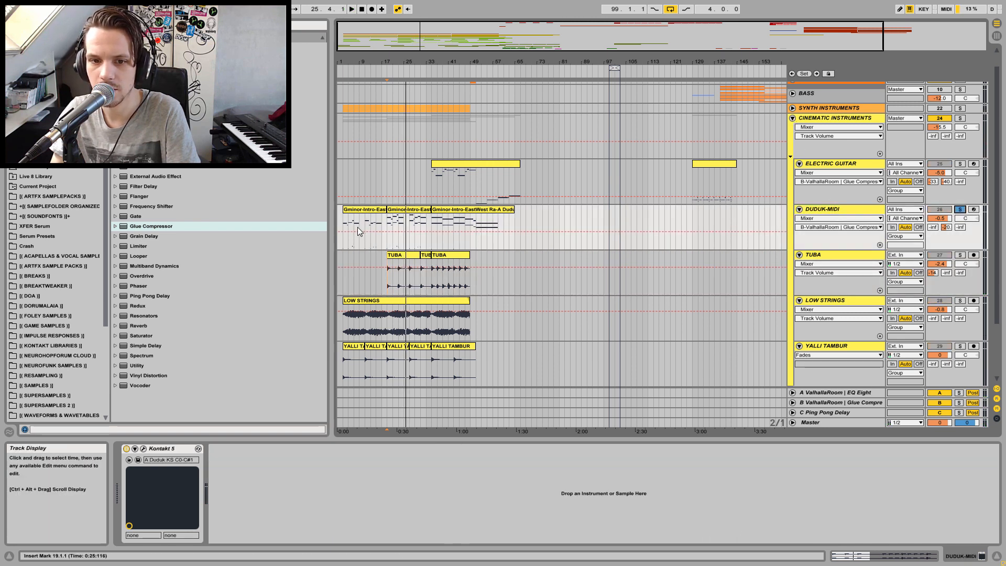
pyautogui.click(344, 228)
pyautogui.press('space')
pyautogui.press('space')
pyautogui.moveTo(944, 231); pyautogui.dragTo(950, 231)
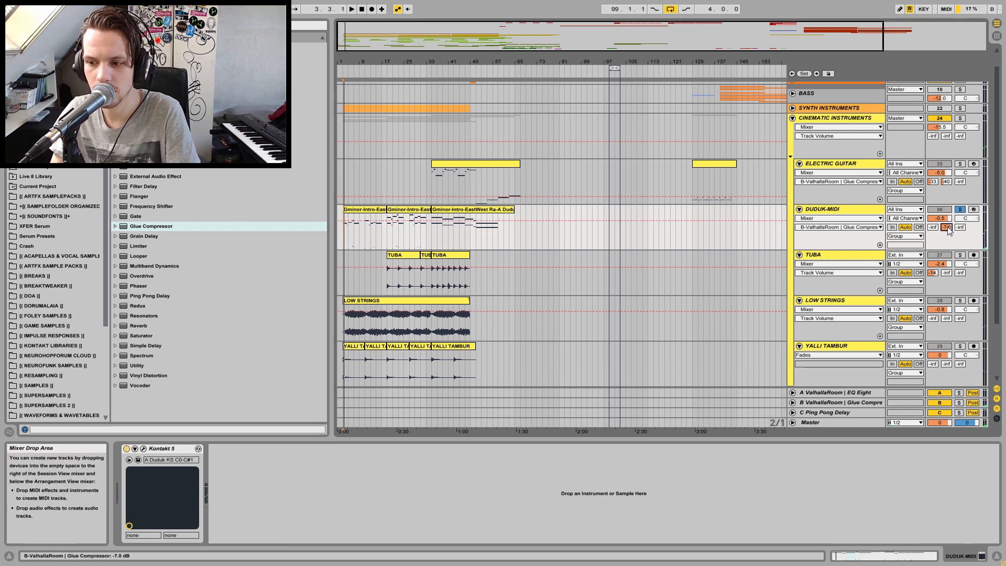
pyautogui.moveTo(933, 227); pyautogui.dragTo(960, 209)
pyautogui.press('space')
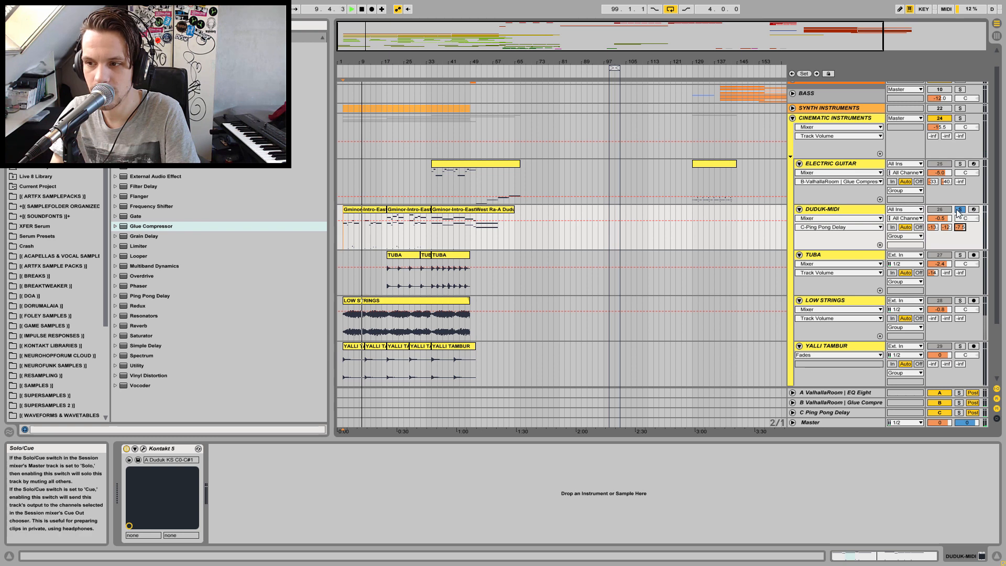
pyautogui.click(934, 228)
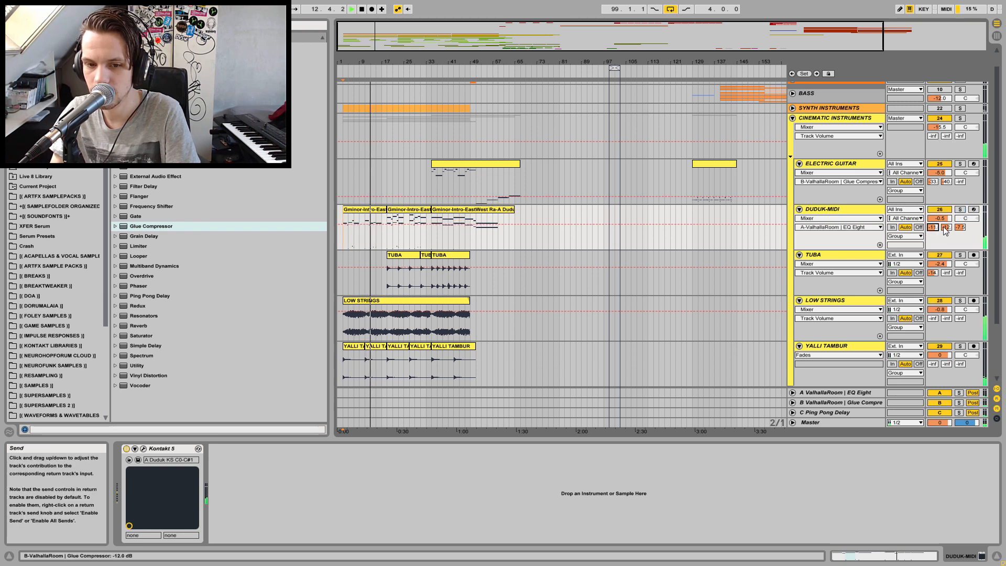
# Select the YALLI TAMBUR track and fold the CINEMATIC INSTRUMENTS group
pyautogui.click(940, 348)
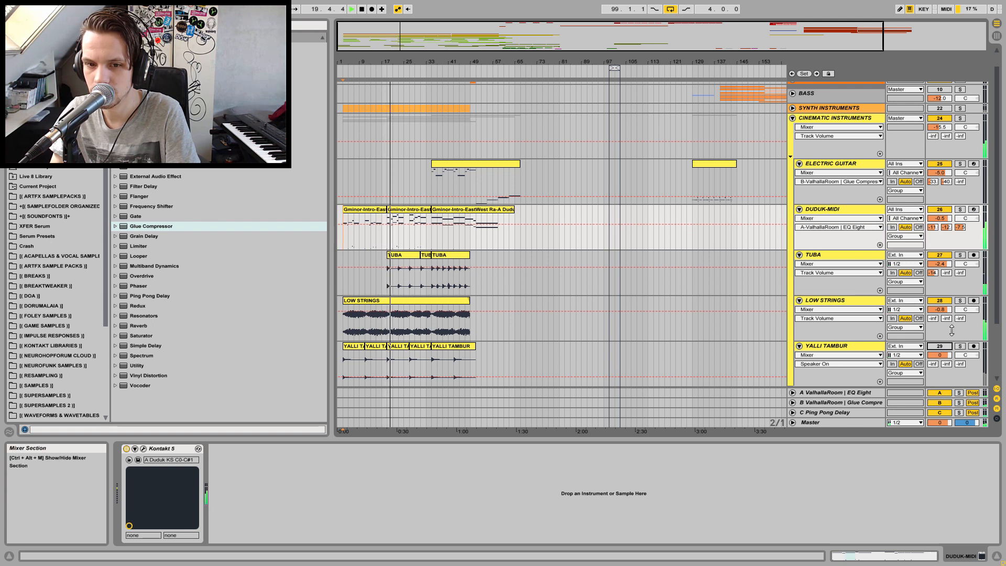
pyautogui.click(793, 117)
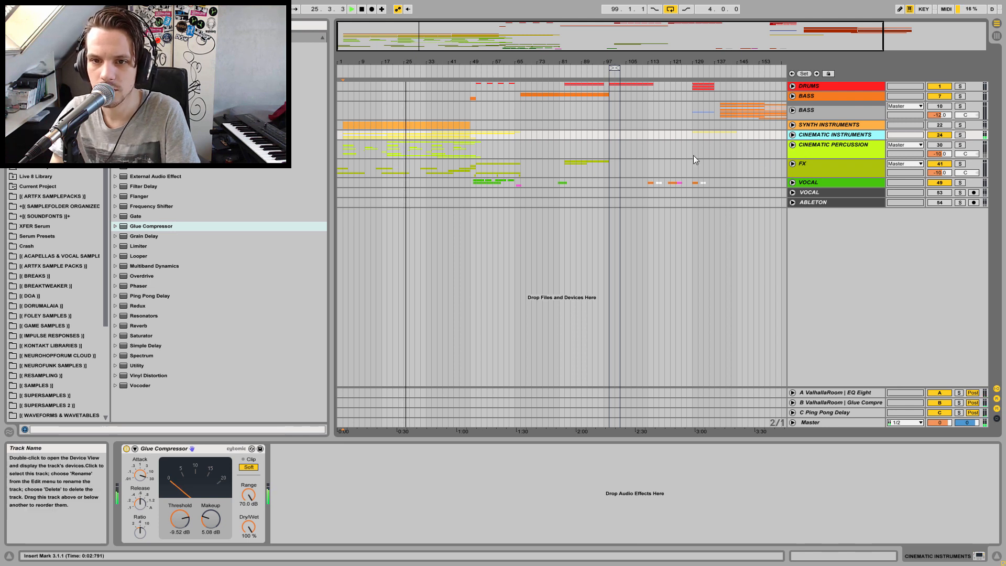
# Audition the SYNTH INSTRUMENTS section from different points in the arrangement
pyautogui.press('space')
pyautogui.click(470, 123)
pyautogui.click(452, 127)
pyautogui.press('space')
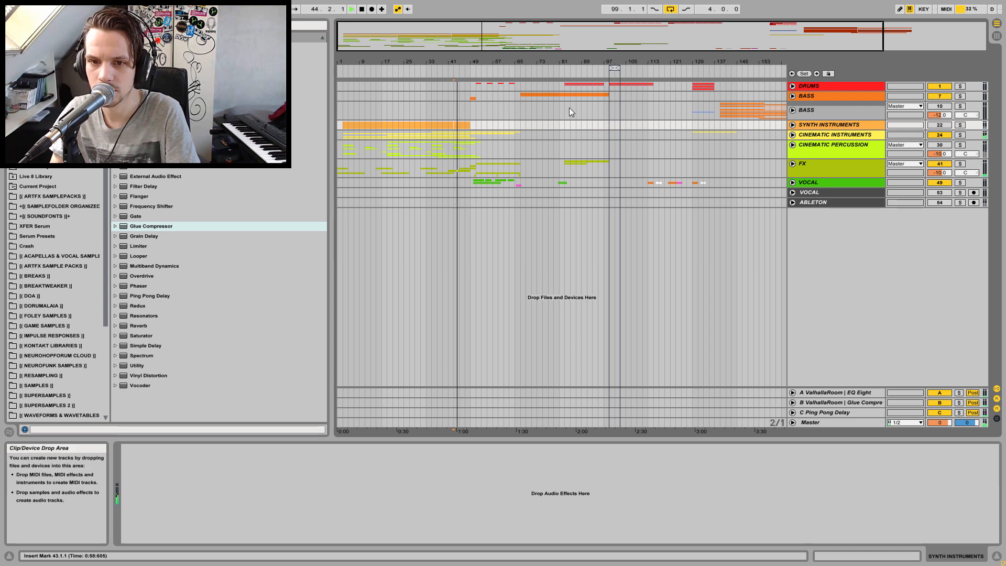
pyautogui.press('space')
pyautogui.click(410, 125)
pyautogui.press('space')
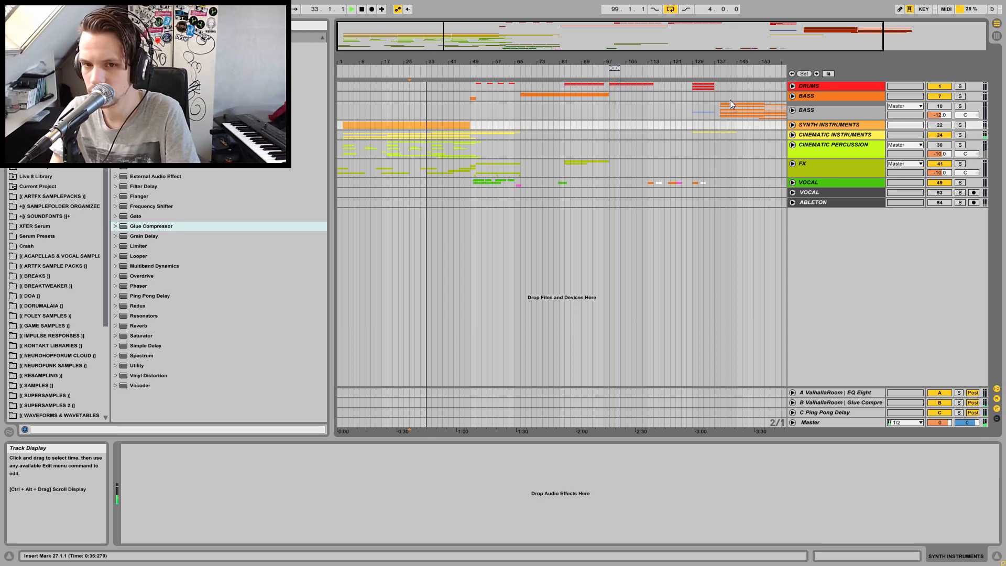
# Unfold CINEMATIC INSTRUMENTS and duplicate the LOW STRINGS audio from bar 3 to bar 19
pyautogui.click(794, 136)
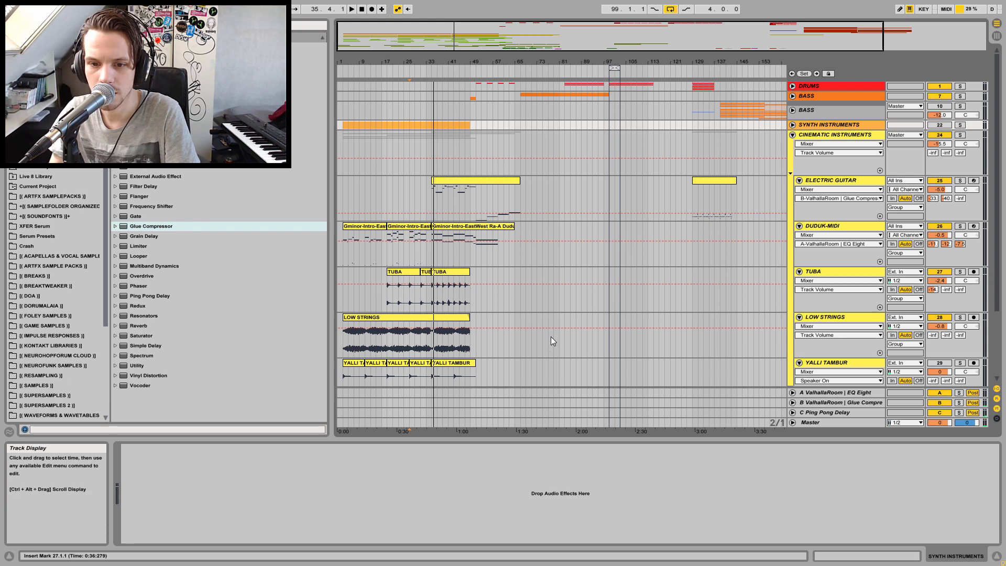
pyautogui.click(426, 341)
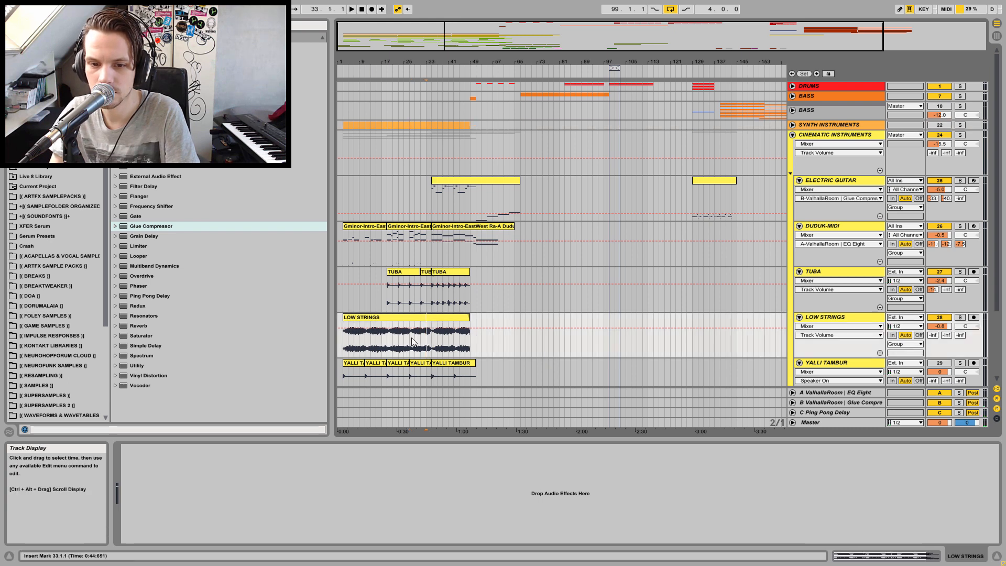
pyautogui.click(383, 343)
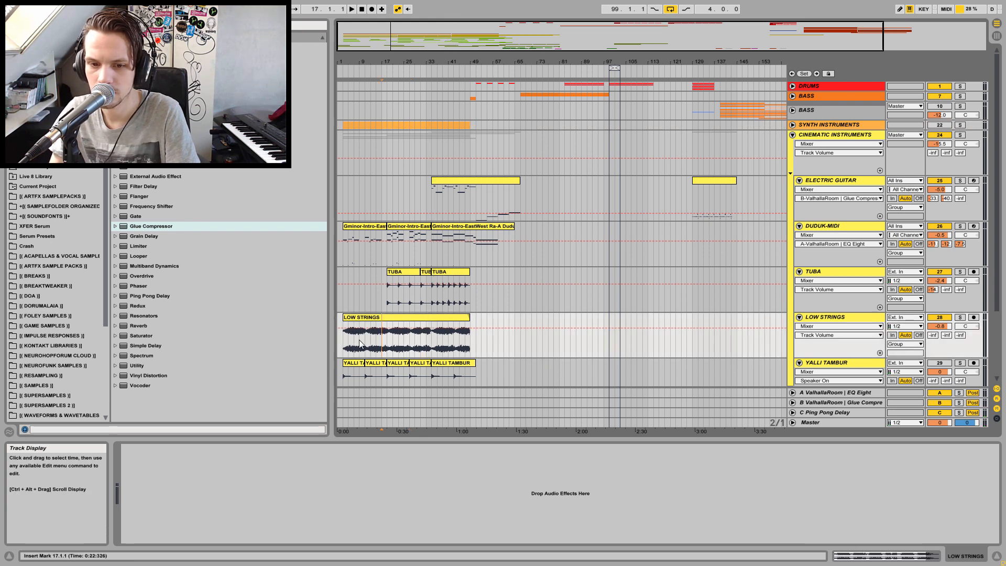
pyautogui.moveTo(343, 336); pyautogui.dragTo(390, 340)
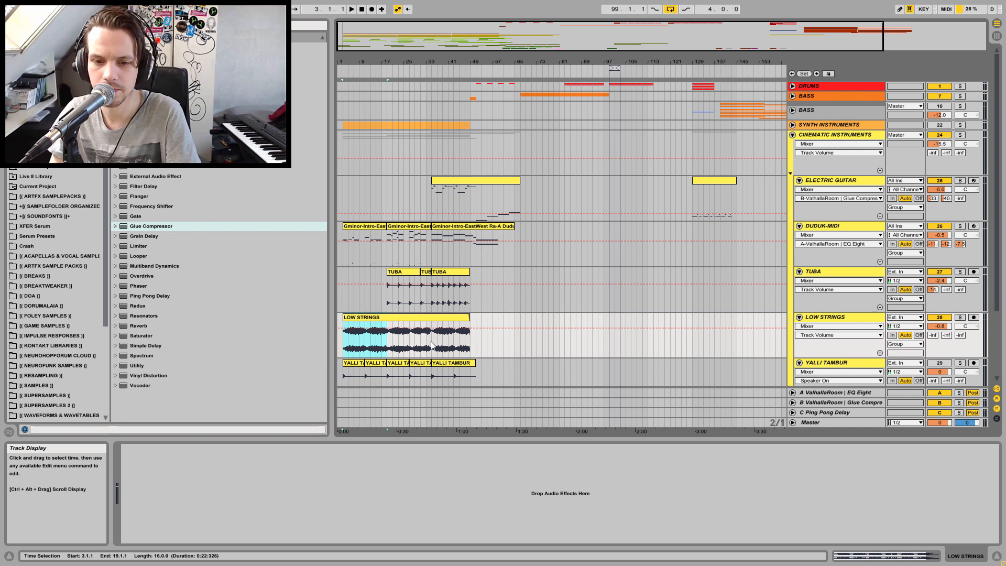
pyautogui.hotkey('ctrl', 'd')
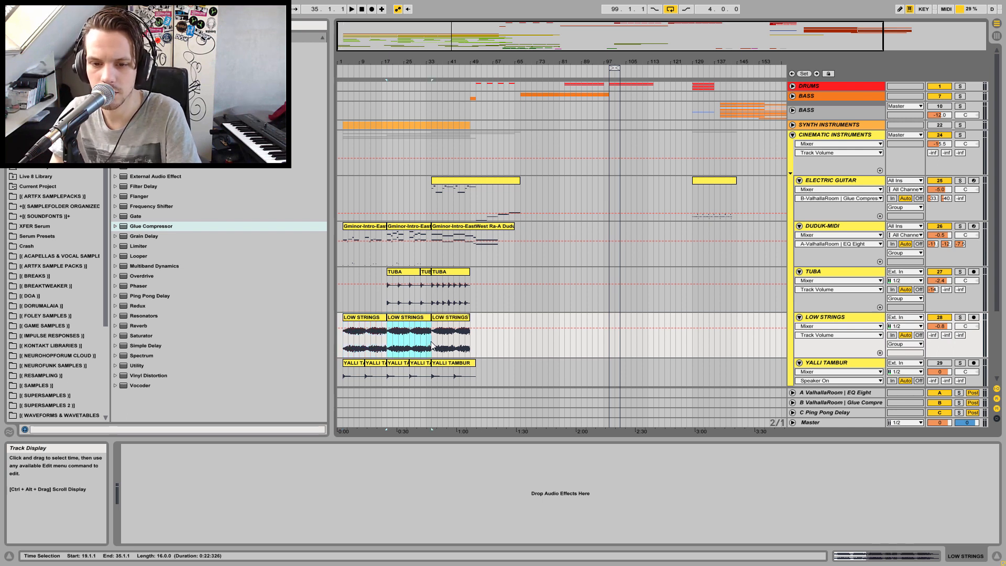
# Show the LOW STRINGS fades, adjust a clip fade, and move the last LOW STRINGS clip to start at bar 35
pyautogui.click(827, 326)
pyautogui.click(826, 336)
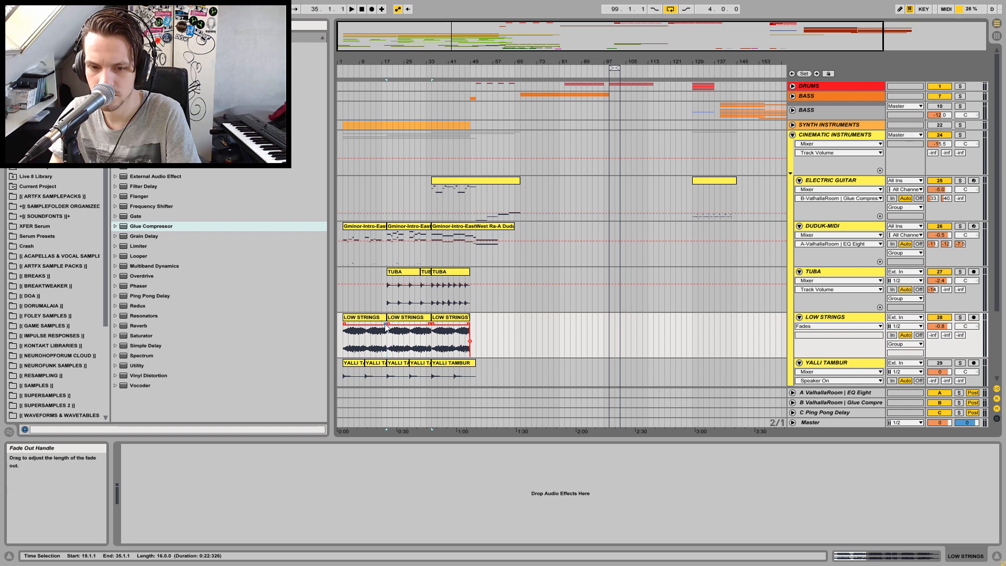
pyautogui.moveTo(393, 327); pyautogui.dragTo(390, 327)
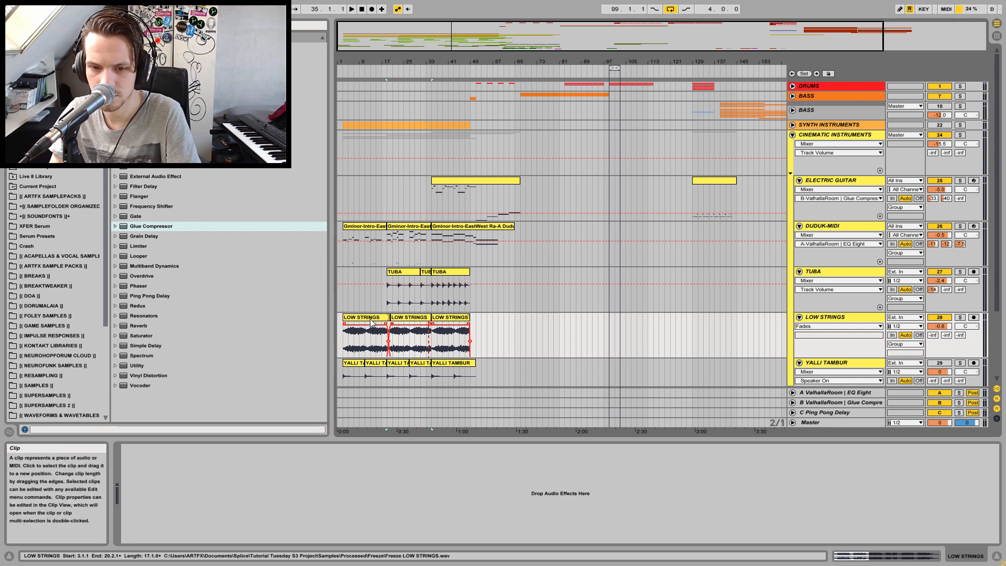
pyautogui.moveTo(371, 322); pyautogui.dragTo(460, 317)
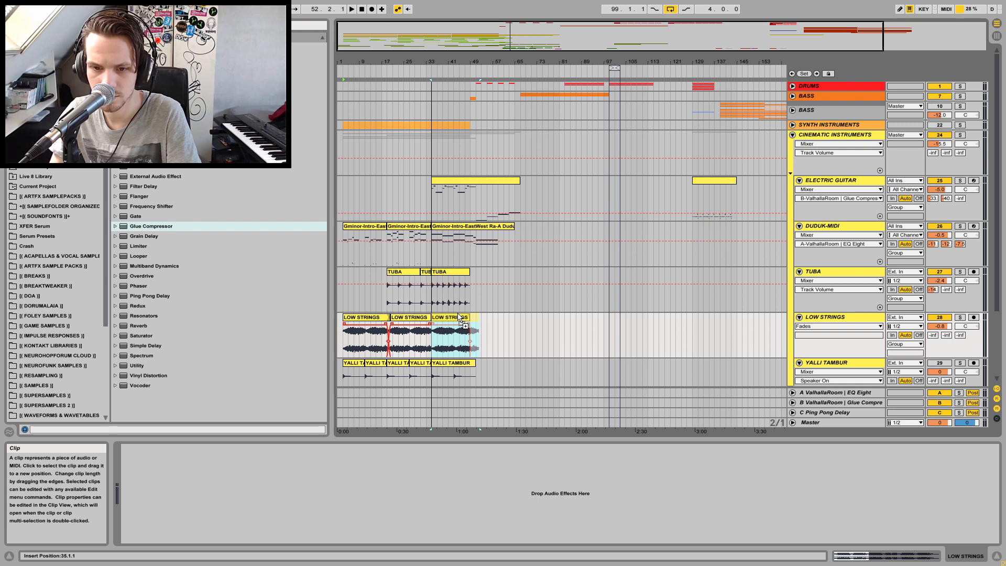
pyautogui.moveTo(459, 318); pyautogui.dragTo(459, 318)
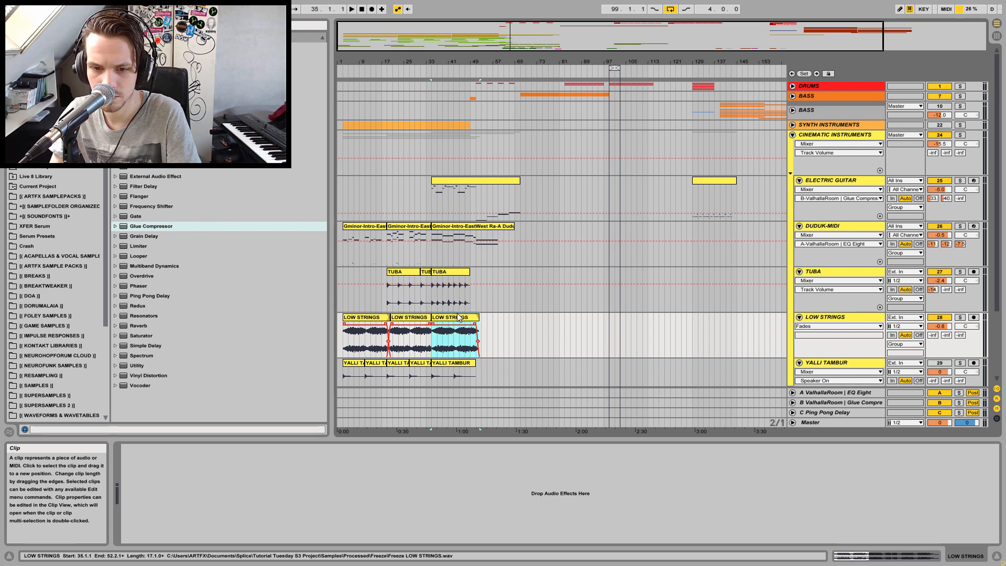
# Adjust the fade-out of the third LOW STRINGS clip
pyautogui.click(431, 327)
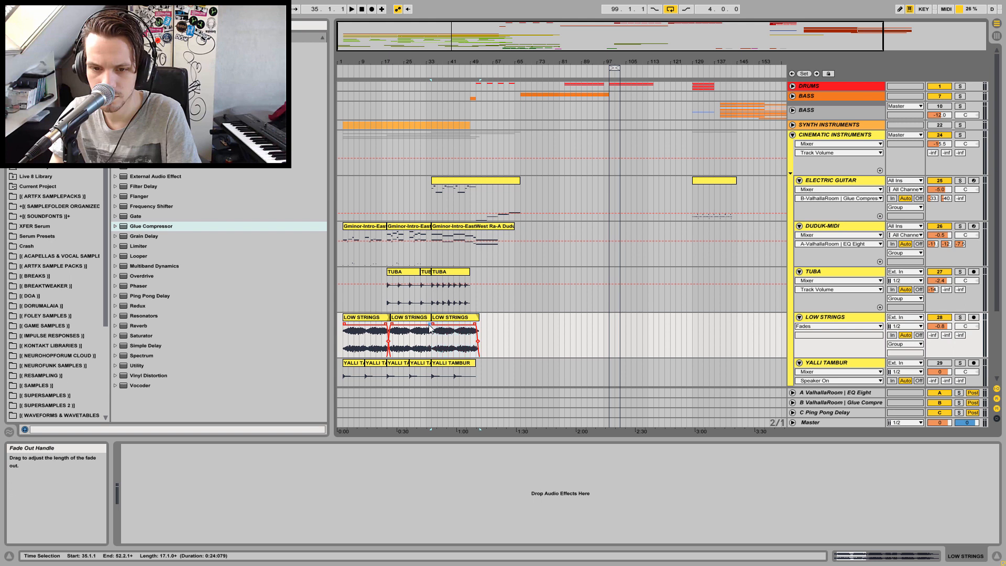
pyautogui.moveTo(437, 327); pyautogui.dragTo(470, 327)
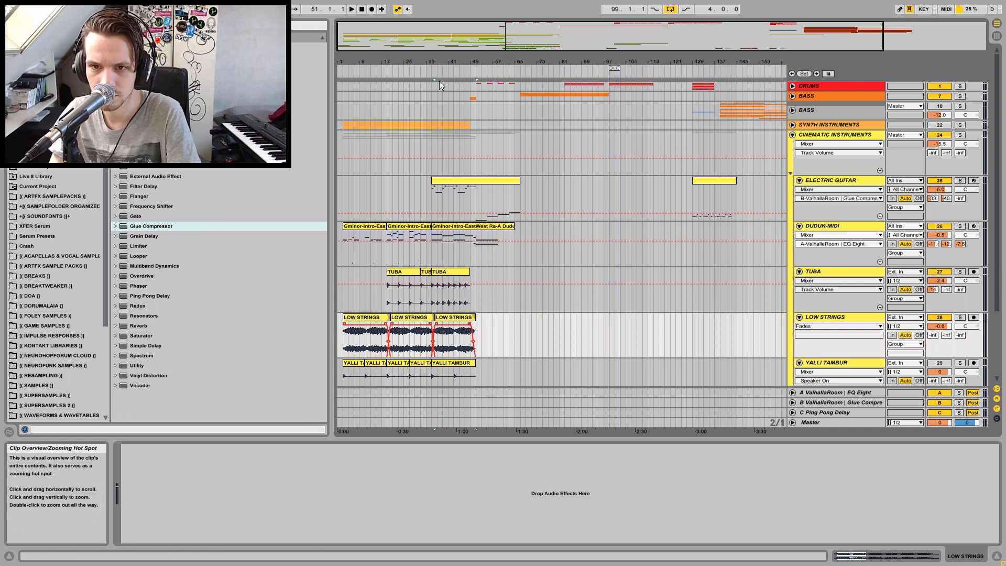
# Duplicate the third LOW STRINGS clip so the copy starts at bar 51
pyautogui.click(477, 95)
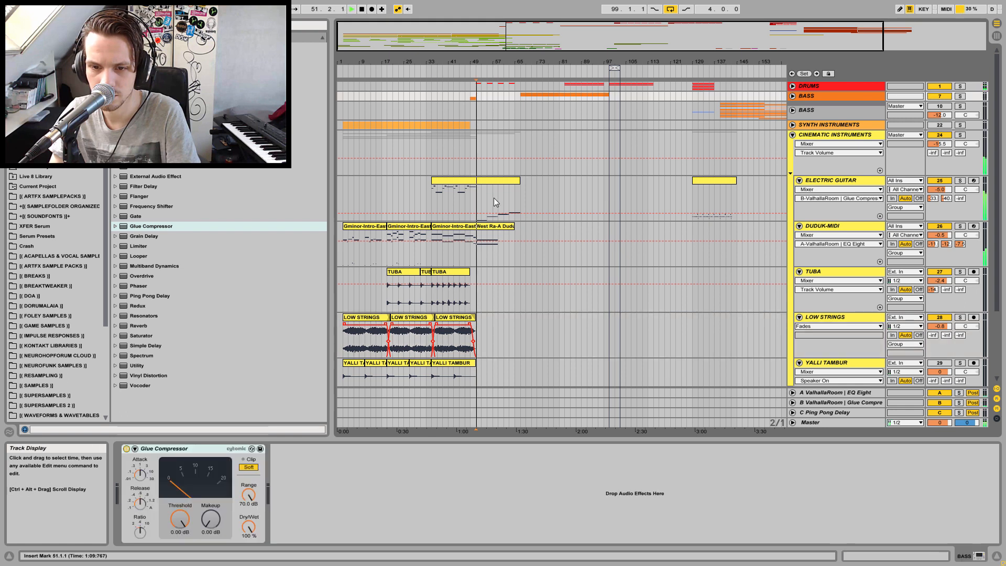
pyautogui.click(452, 318)
pyautogui.moveTo(451, 318); pyautogui.dragTo(480, 328)
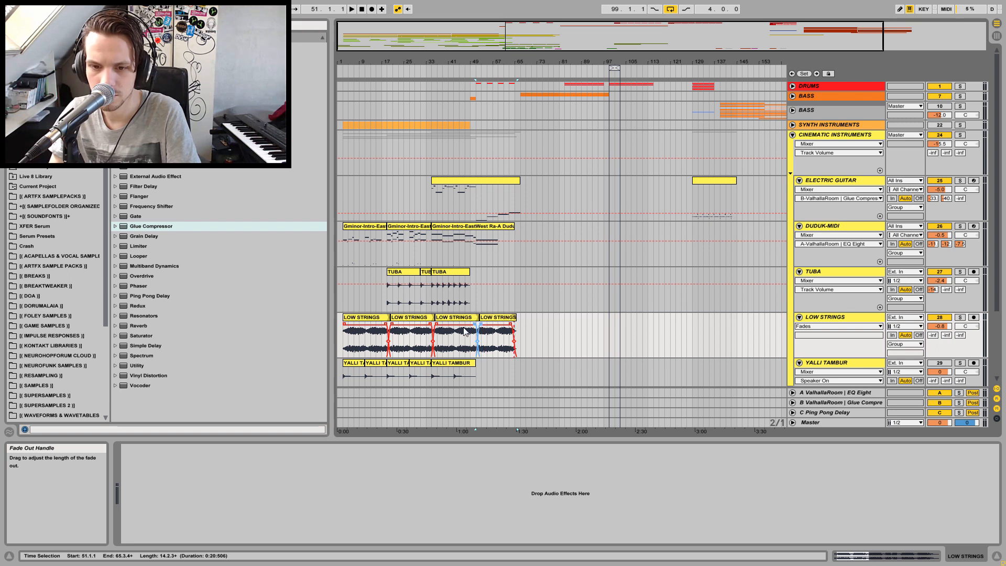
# Audition the LOW STRINGS section from the start of the arrangement
pyautogui.click(342, 339)
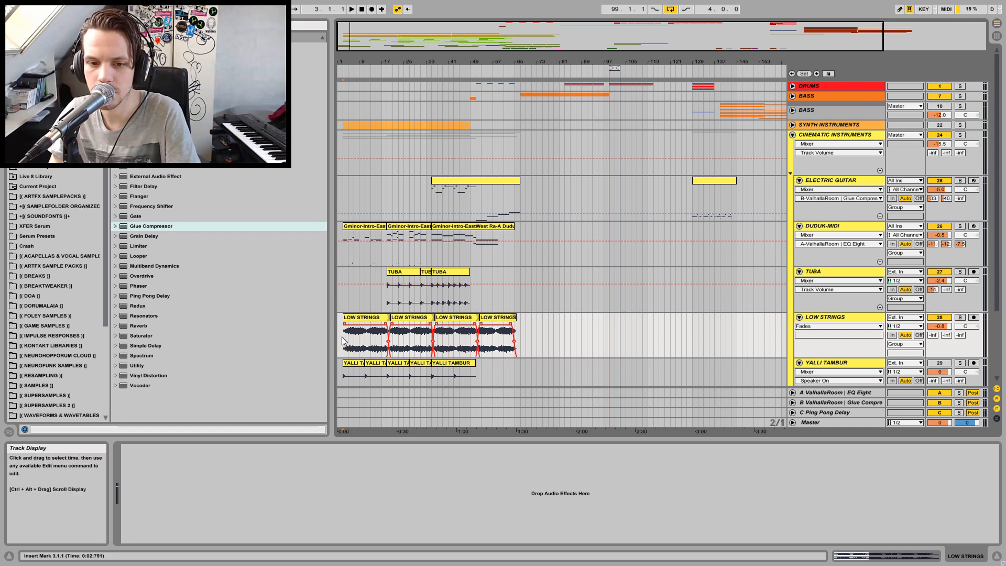
pyautogui.press('space')
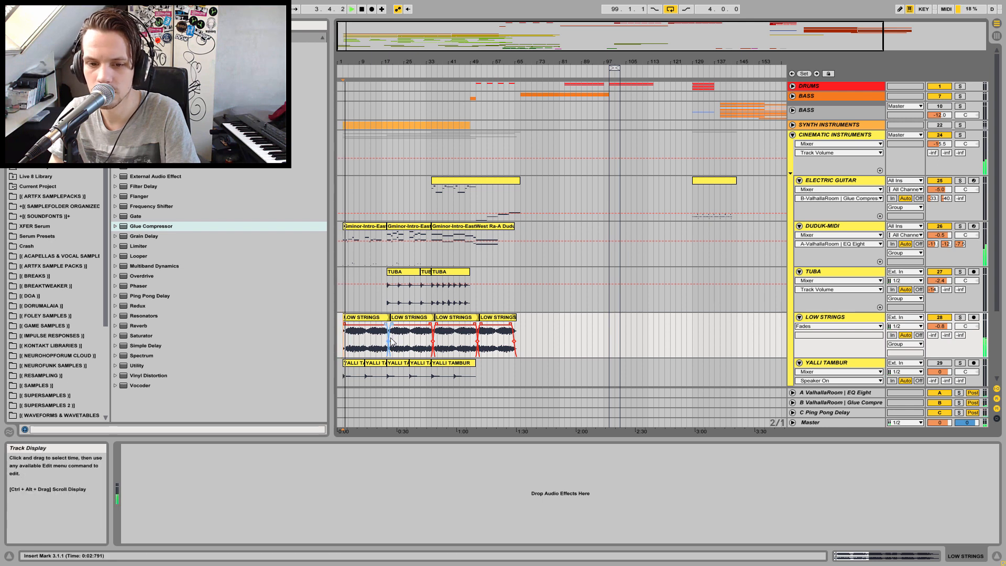
pyautogui.click(377, 340)
pyautogui.press('space')
pyautogui.press('space')
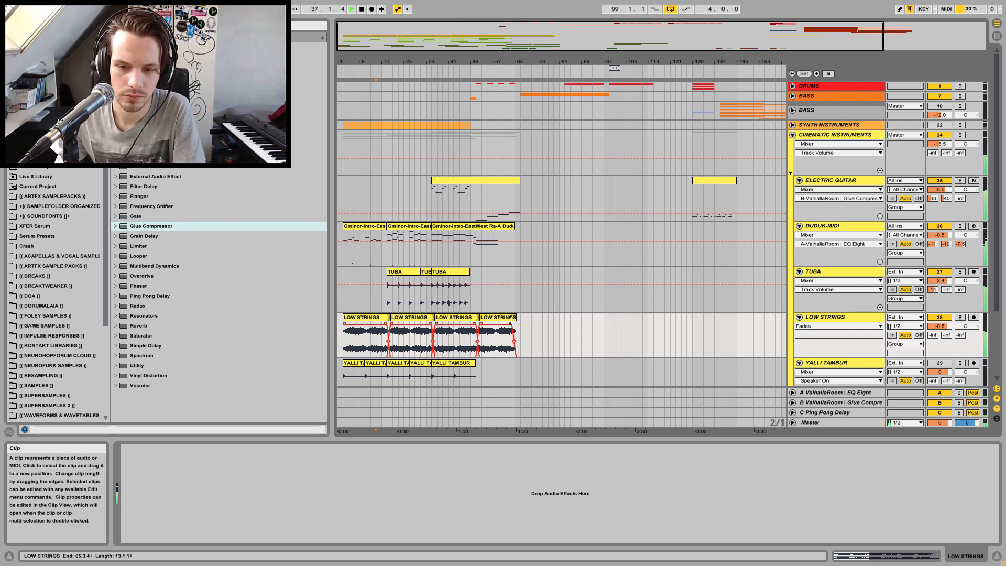
# Replace the last LOW STRINGS clip with a copy of the second clip at bar 51 and adjust its fade
pyautogui.moveTo(512, 318); pyautogui.dragTo(520, 318)
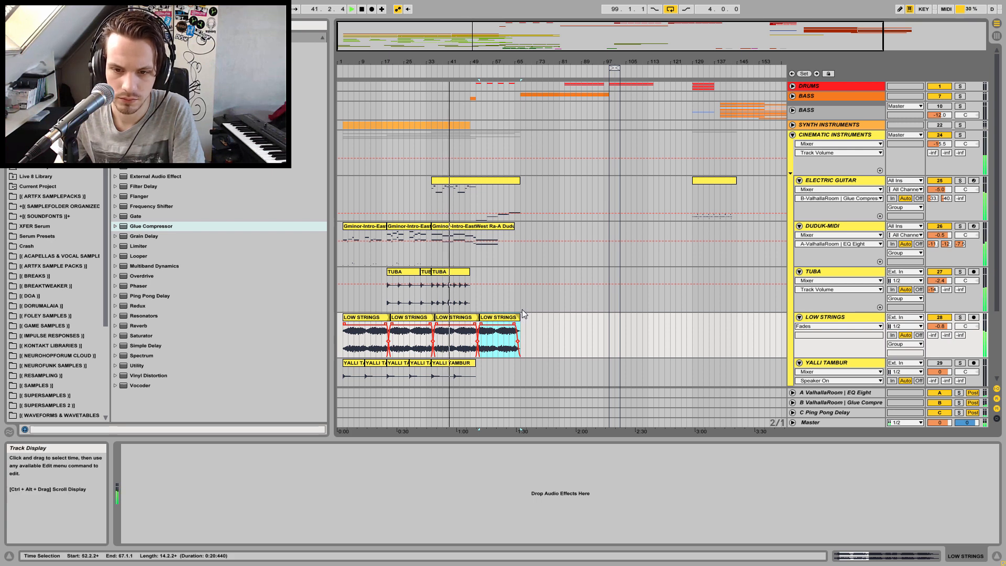
pyautogui.click(495, 341)
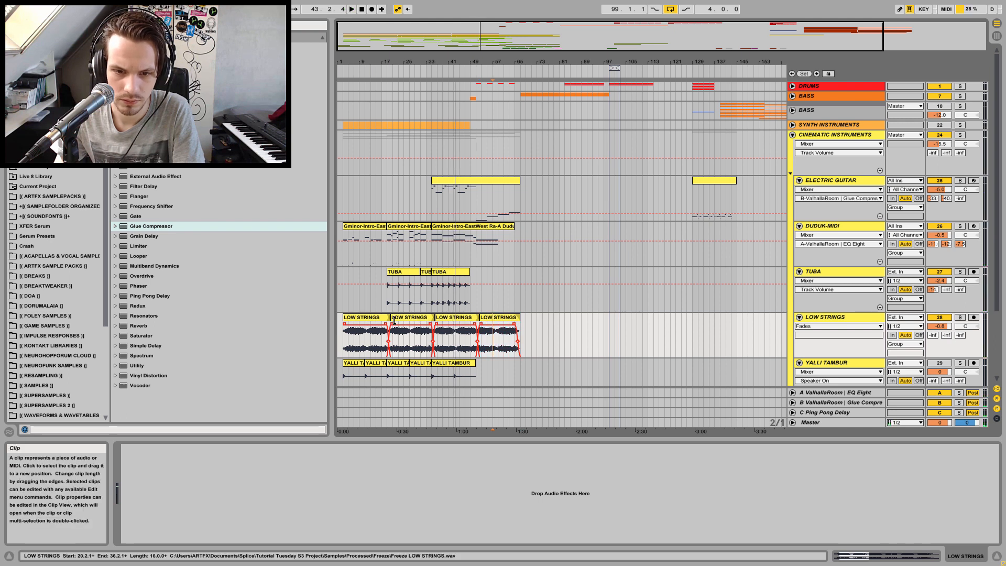
pyautogui.click(365, 342)
pyautogui.click(412, 342)
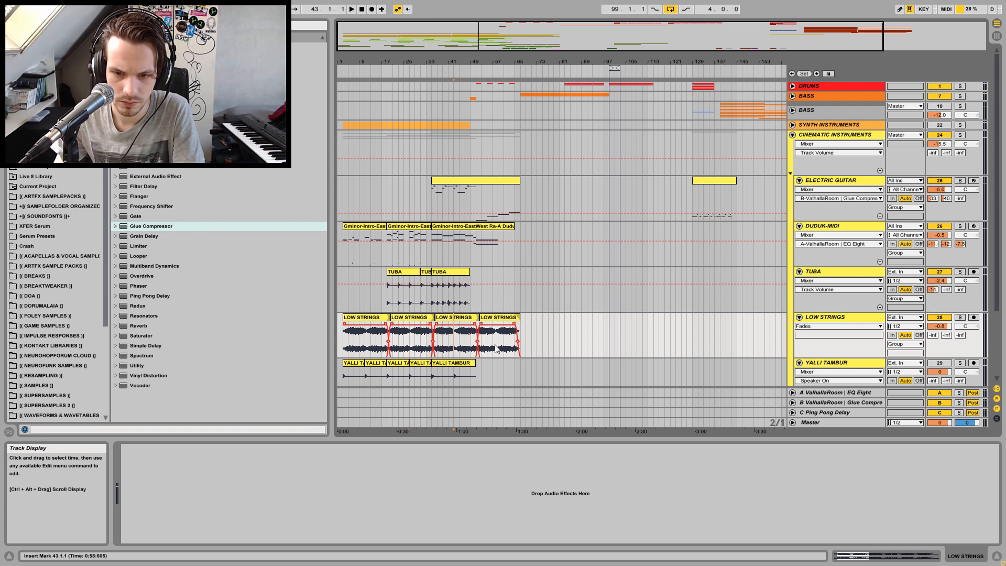
pyautogui.moveTo(376, 322); pyautogui.dragTo(508, 328)
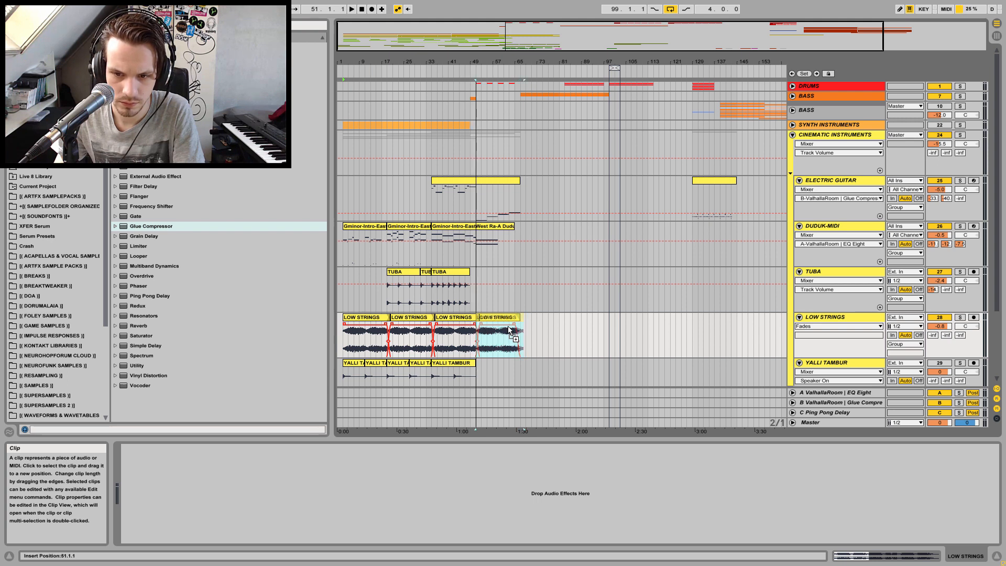
pyautogui.moveTo(508, 329); pyautogui.dragTo(509, 330)
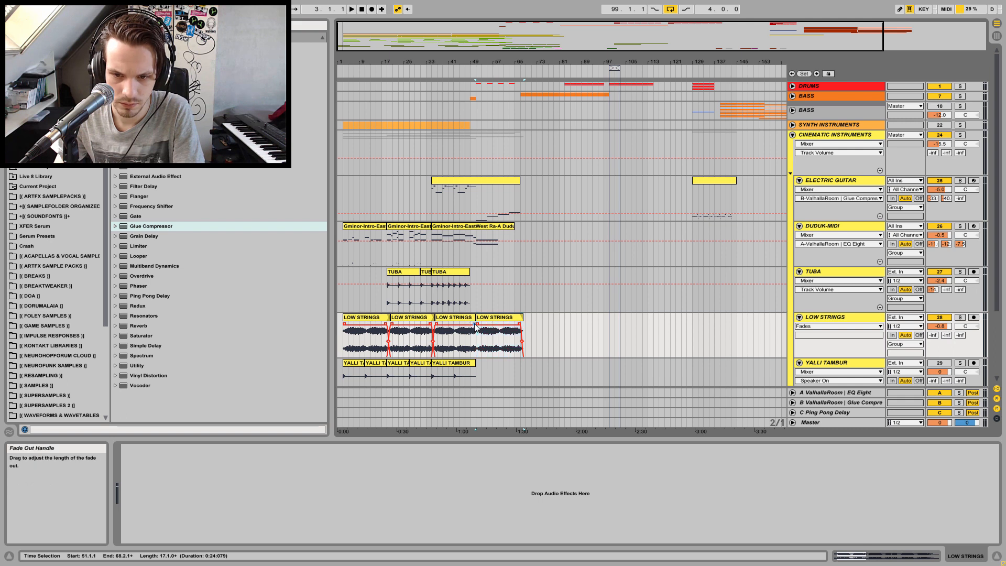
pyautogui.moveTo(484, 329); pyautogui.dragTo(478, 330)
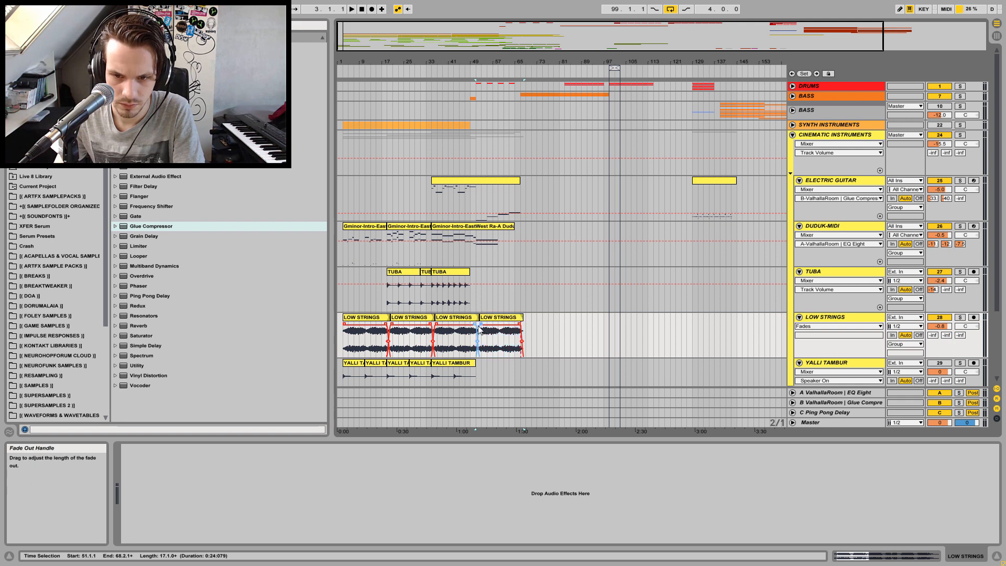
# Audition the strings from just before bar 49
pyautogui.click(471, 338)
pyautogui.press('space')
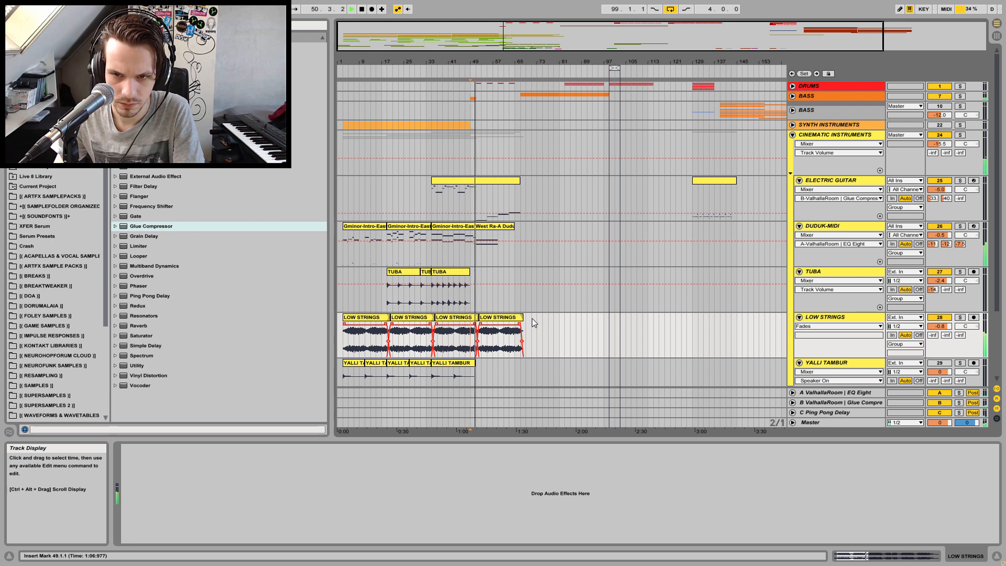
pyautogui.press('space')
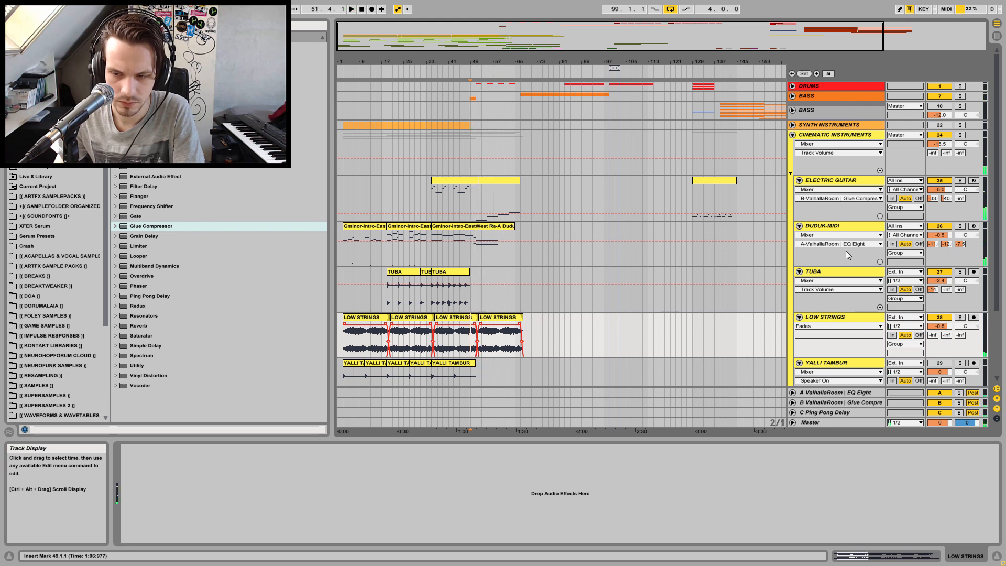
# Fold CINEMATIC INSTRUMENTS, unfold the CINEMATIC PERCUSSION group and play it from the start
pyautogui.click(794, 136)
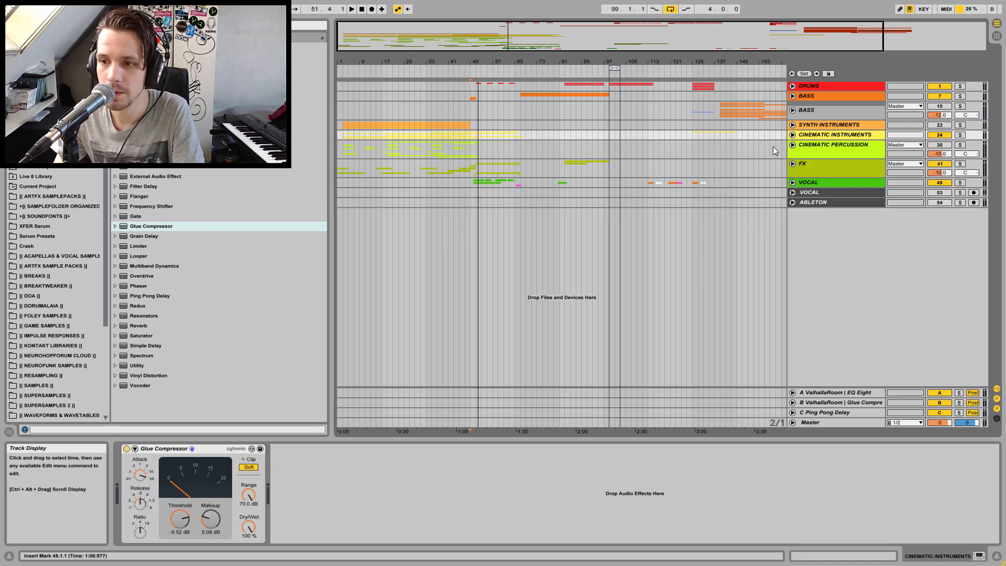
pyautogui.click(828, 142)
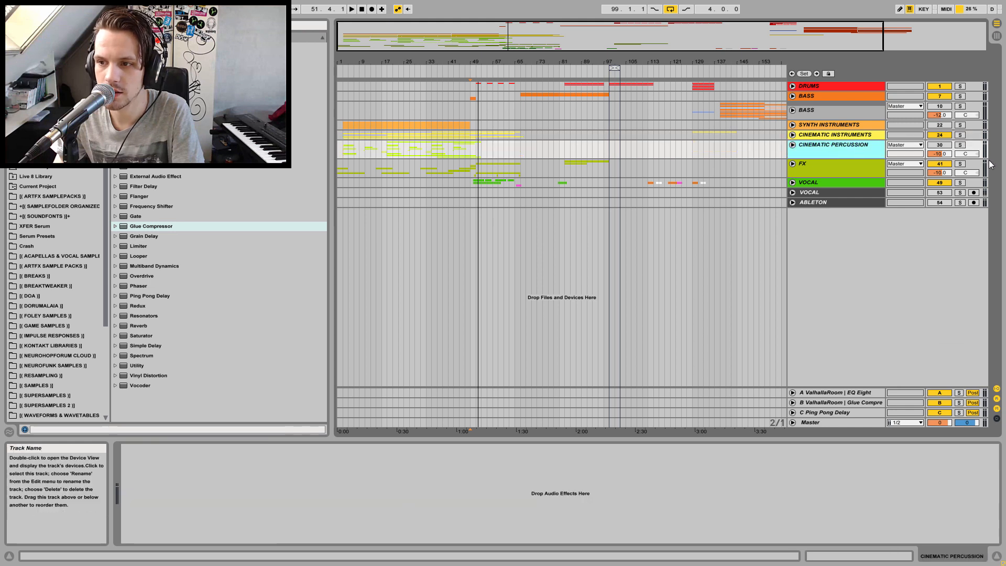
pyautogui.click(794, 144)
pyautogui.click(339, 151)
pyautogui.press('space')
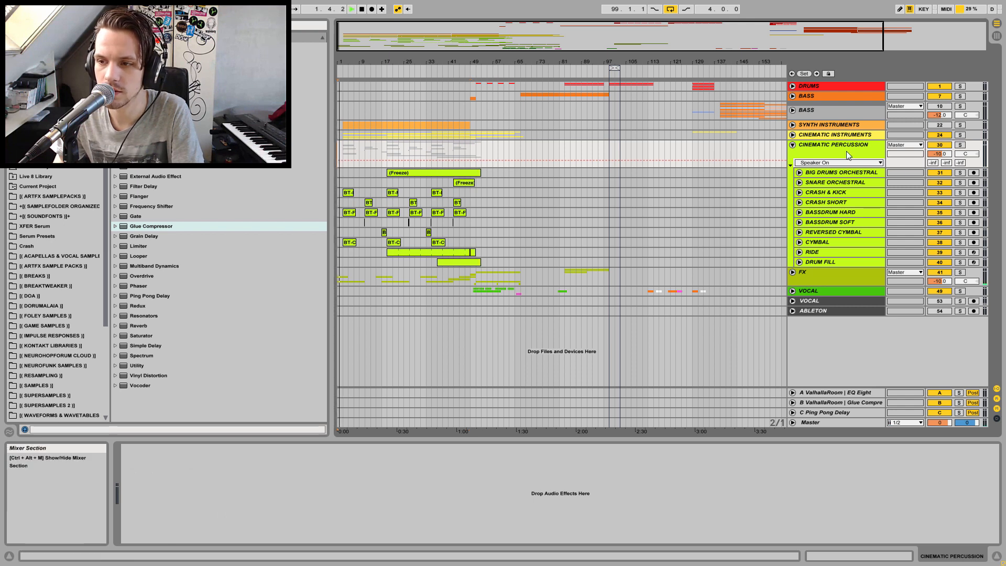
# Fold CINEMATIC PERCUSSION, solo it and add a Glue Compressor to the group
pyautogui.click(795, 147)
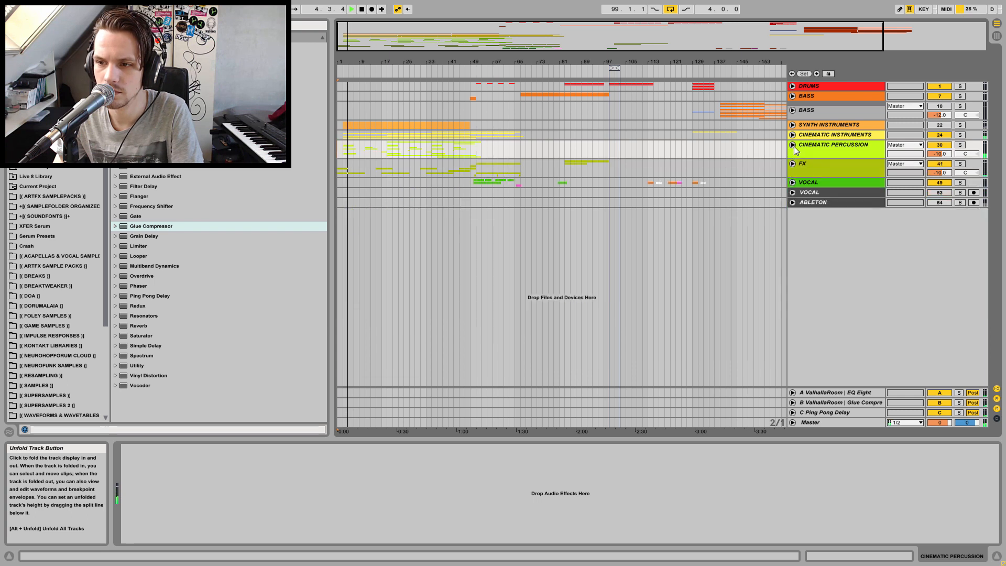
pyautogui.click(960, 145)
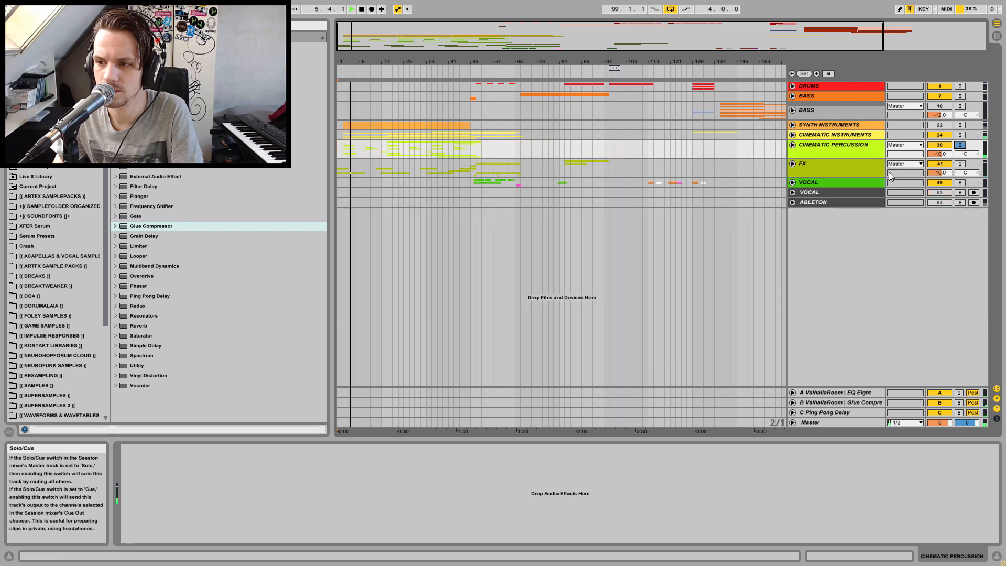
pyautogui.click(139, 229)
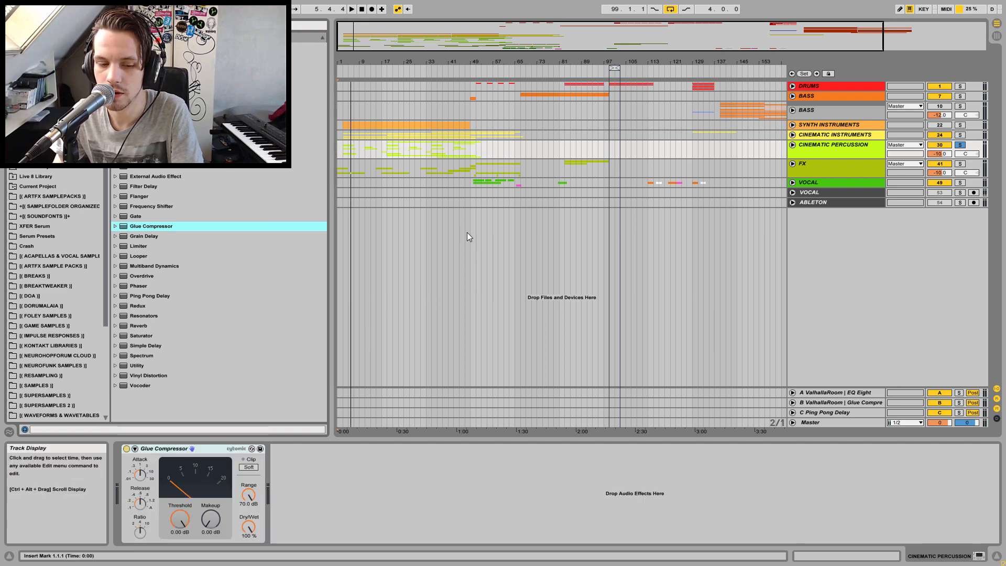
# Raise the percussion Glue Compressor's makeup to 0.79 dB while auditioning from the start
pyautogui.click(343, 151)
pyautogui.press('space')
pyautogui.click(249, 467)
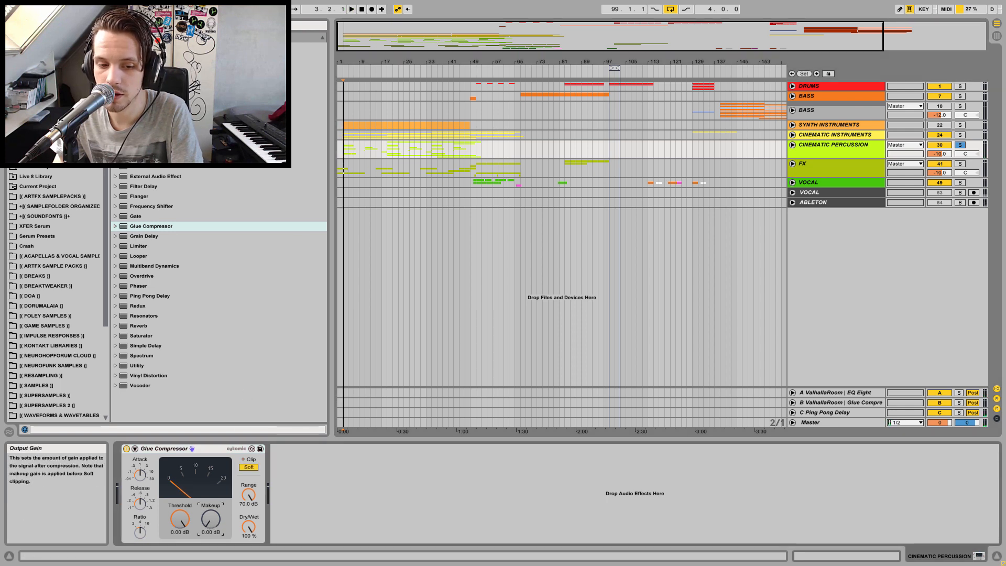
pyautogui.moveTo(211, 519)
pyautogui.mouseDown()
pyautogui.moveTo(211, 532)
pyautogui.moveTo(212, 514)
pyautogui.mouseUp()
pyautogui.press('space')
pyautogui.press('space')
pyautogui.press('space')
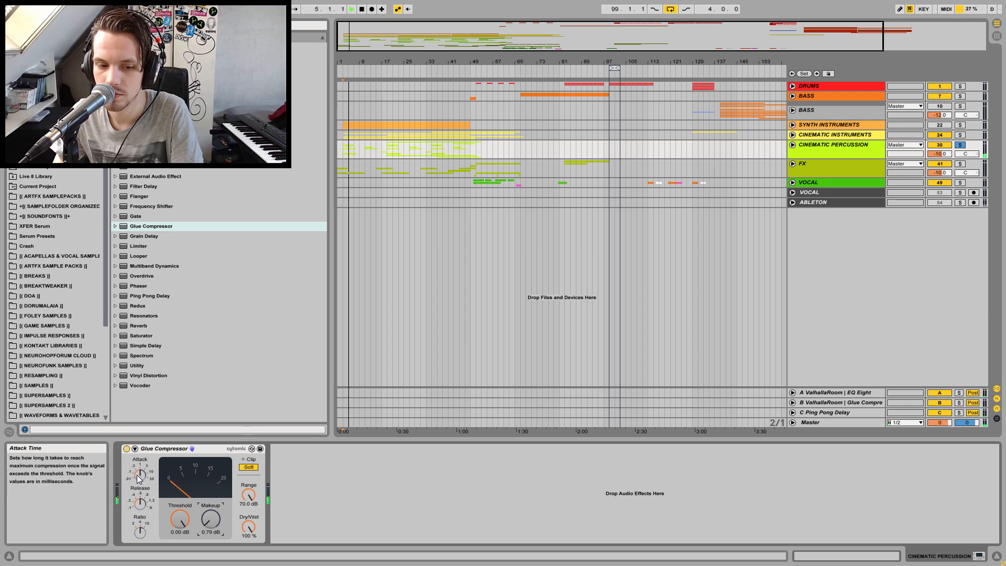
# Lower the Glue Compressor's threshold to -7.62 dB and audition the result
pyautogui.moveTo(180, 519); pyautogui.dragTo(179, 532)
pyautogui.press('space')
pyautogui.press('space')
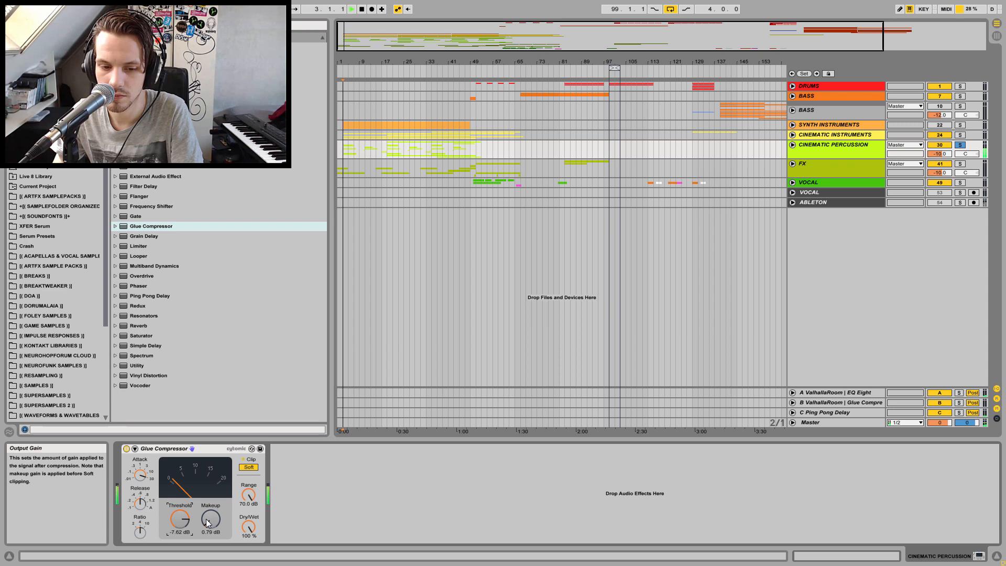
# Raise the Glue Compressor's makeup to 2.54 dB and audition the result
pyautogui.moveTo(208, 523); pyautogui.dragTo(207, 519)
pyautogui.press('space')
pyautogui.press('space')
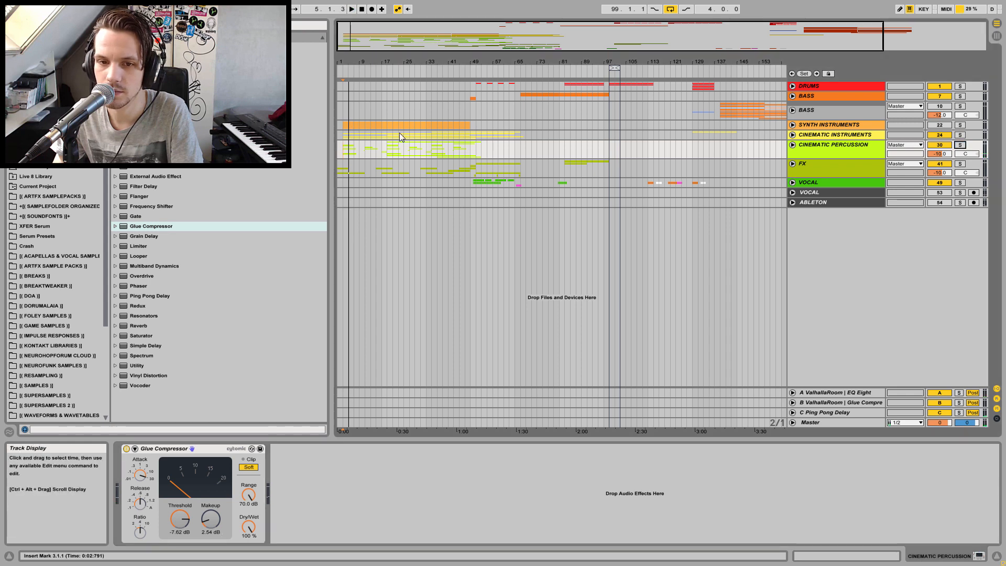
# Play the arrangement from the start to audition the compressed percussion
pyautogui.click(339, 146)
pyautogui.press('space')
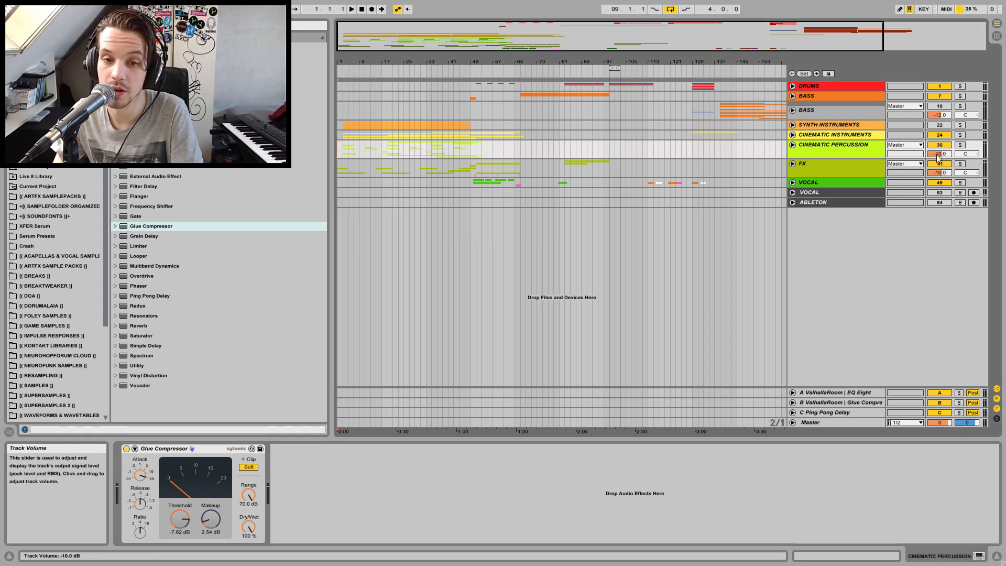
pyautogui.press('space')
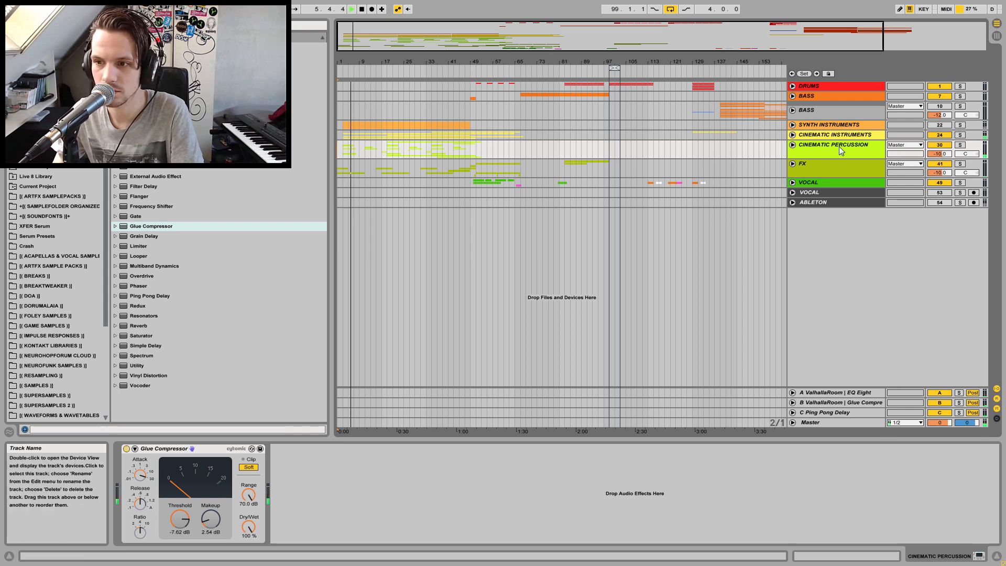
# Unfold CINEMATIC INSTRUMENTS and raise the group's volume to -12.5 dB
pyautogui.click(793, 135)
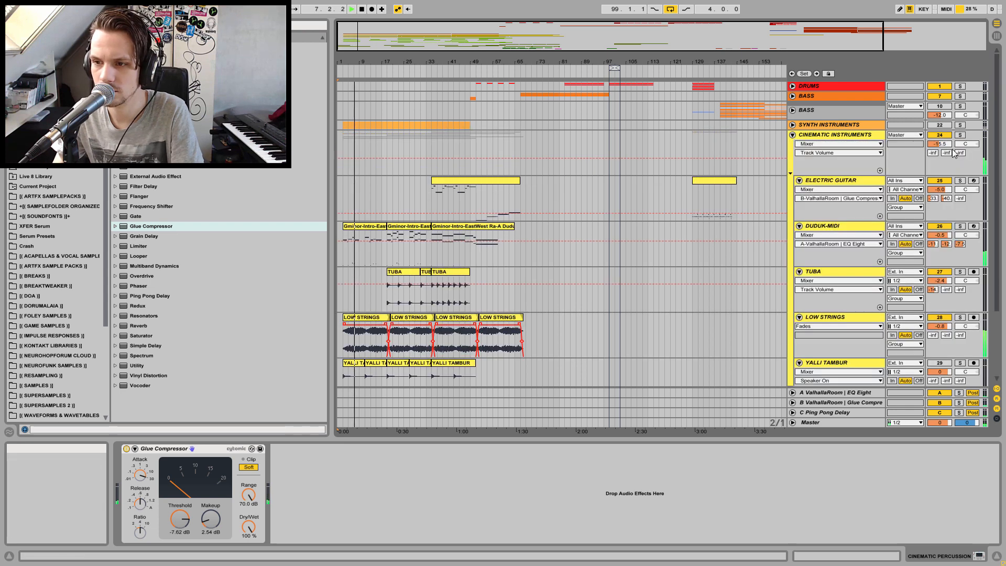
pyautogui.moveTo(946, 152); pyautogui.dragTo(940, 142)
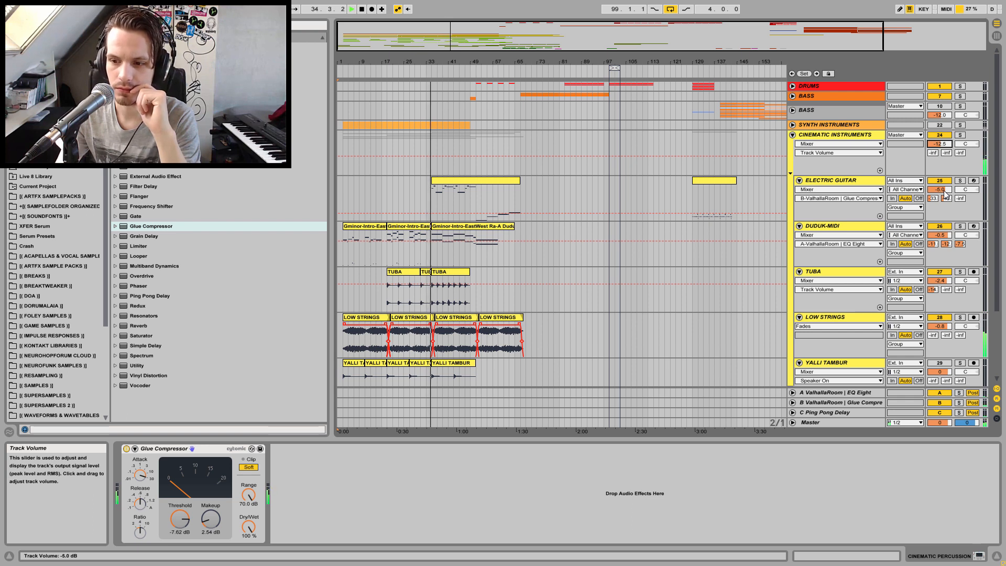
# Lower the ELECTRIC GUITAR track's volume
pyautogui.moveTo(946, 193); pyautogui.dragTo(946, 202)
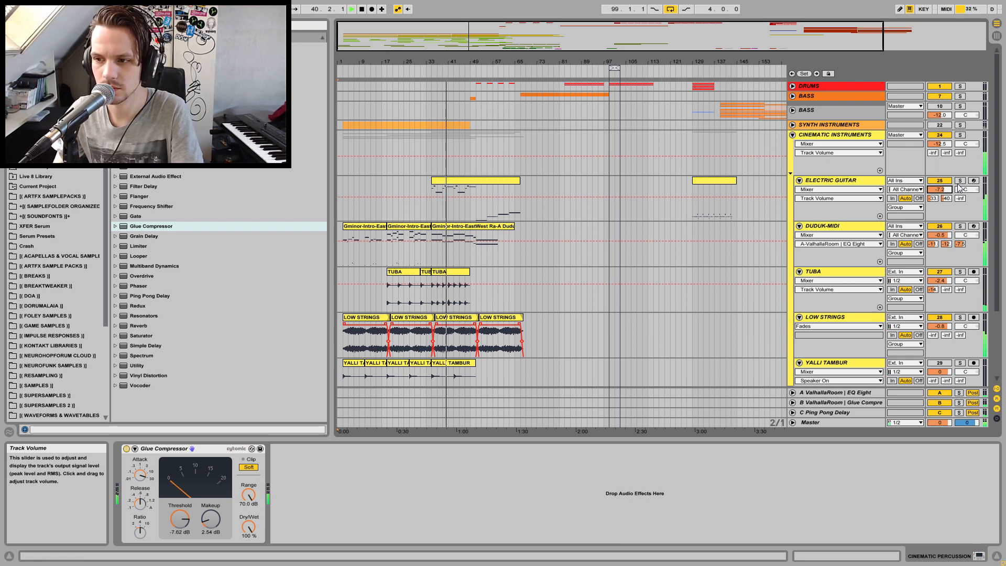
pyautogui.moveTo(948, 189); pyautogui.dragTo(944, 189)
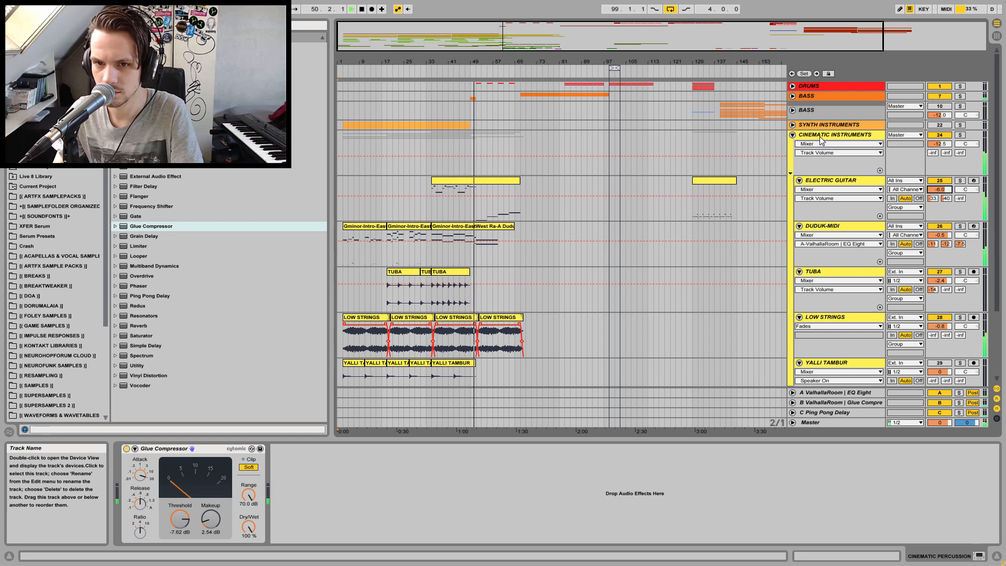
# Fold CINEMATIC INSTRUMENTS, unfold BASS and solo the SUB PITCH DROP track while playing its clip
pyautogui.click(792, 135)
pyautogui.click(793, 97)
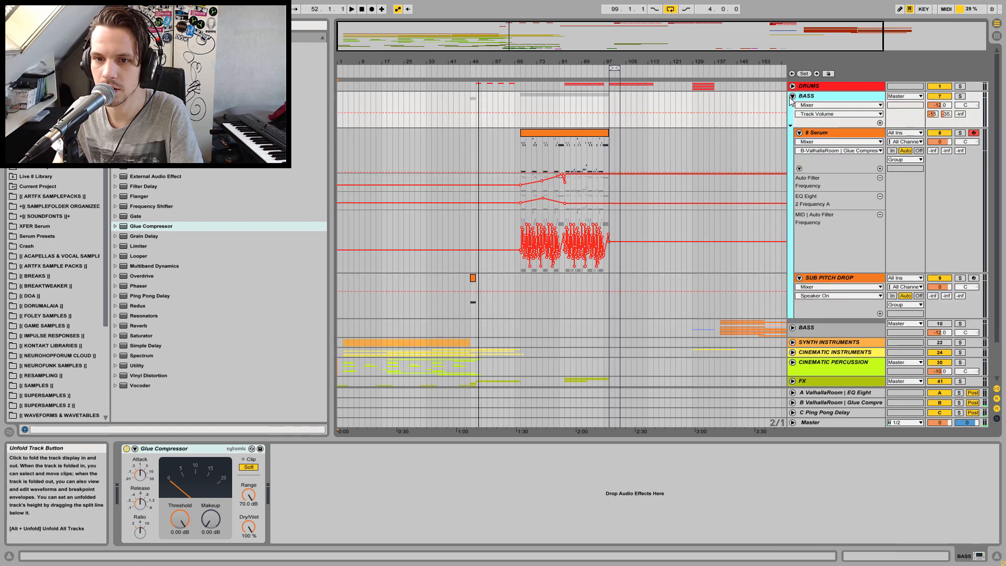
pyautogui.click(474, 278)
pyautogui.press('space')
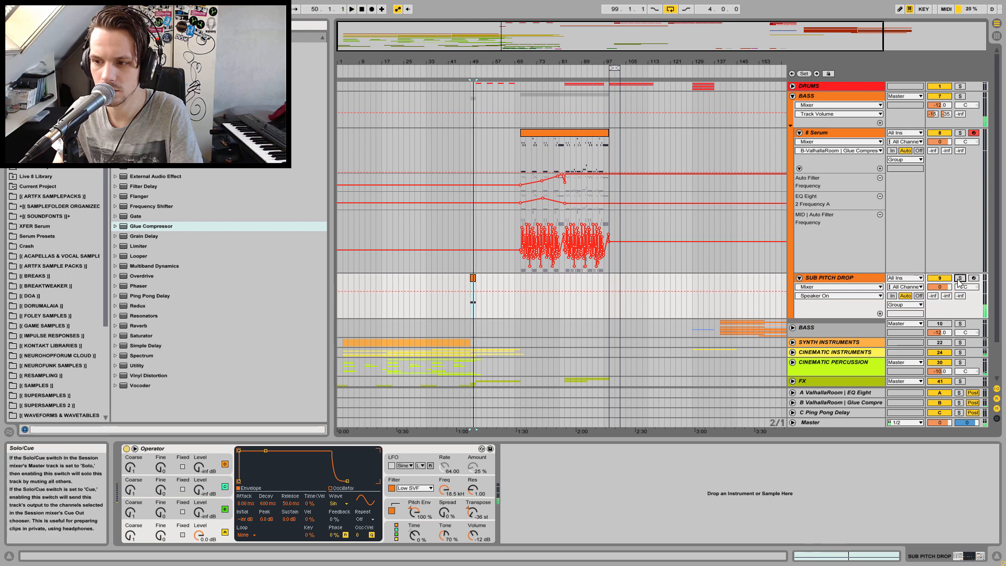
pyautogui.click(960, 278)
pyautogui.press('space')
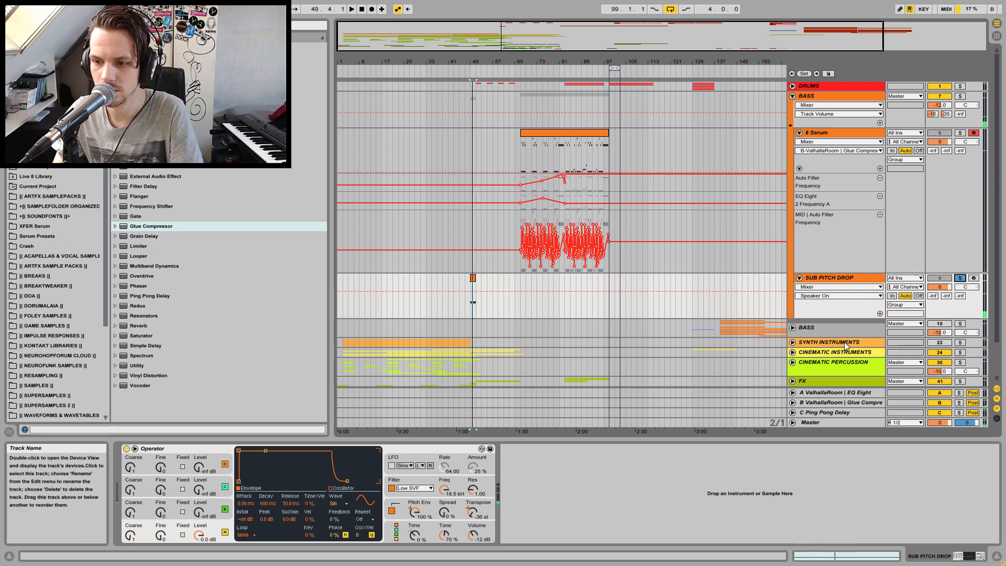
# Unfold the CINEMATIC INSTRUMENTS group and scroll to its tracks
pyautogui.click(793, 343)
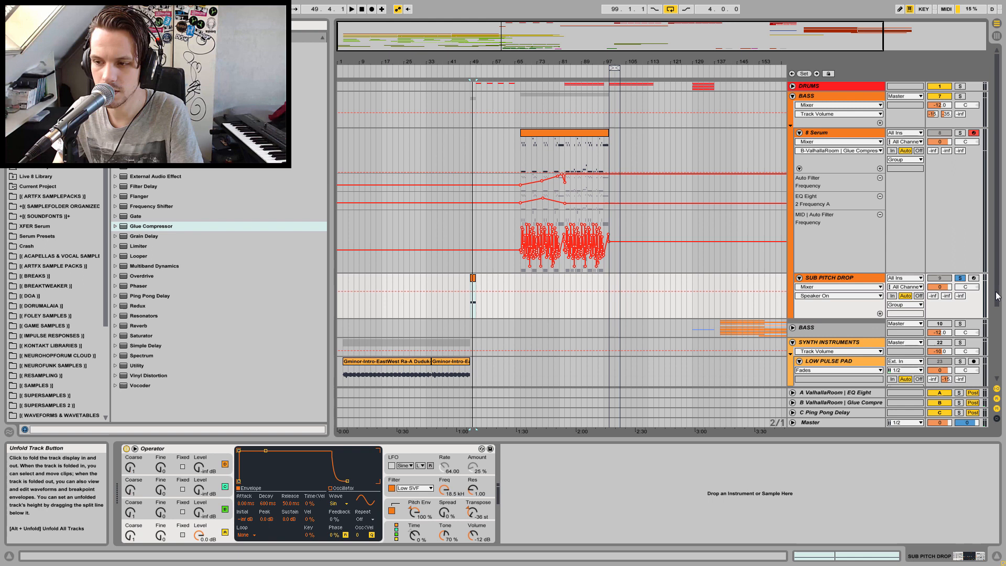
pyautogui.click(793, 343)
pyautogui.click(793, 352)
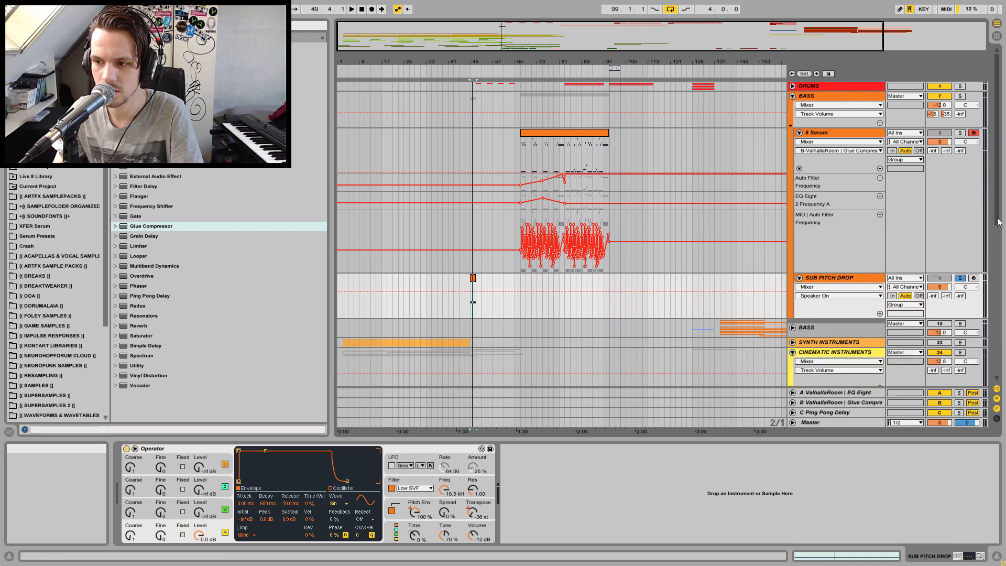
pyautogui.scroll(-8, 999, 221)
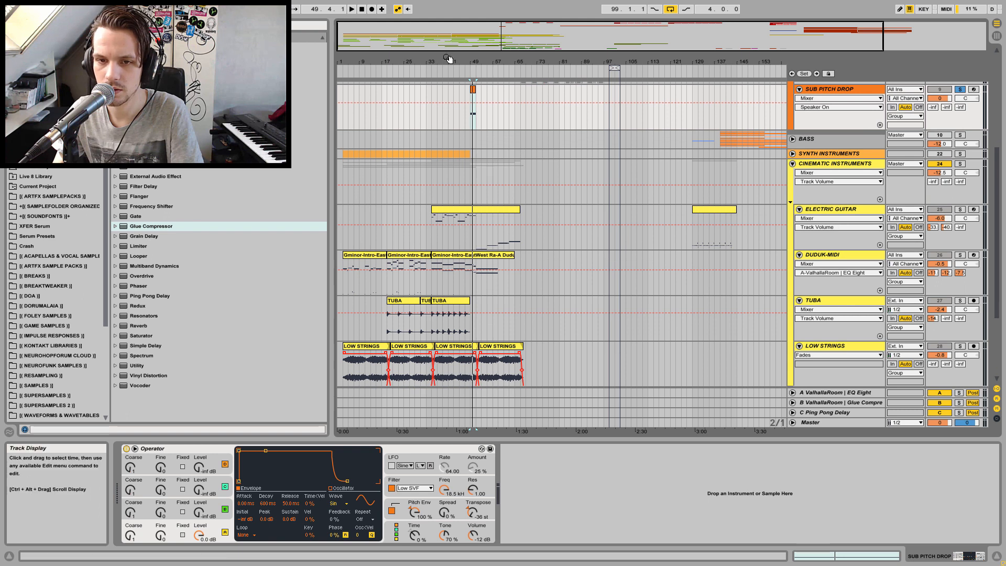
# Delete the last LOW STRINGS clip and shorten the preceding one so it ends around bar 49
pyautogui.moveTo(448, 58); pyautogui.dragTo(448, 97)
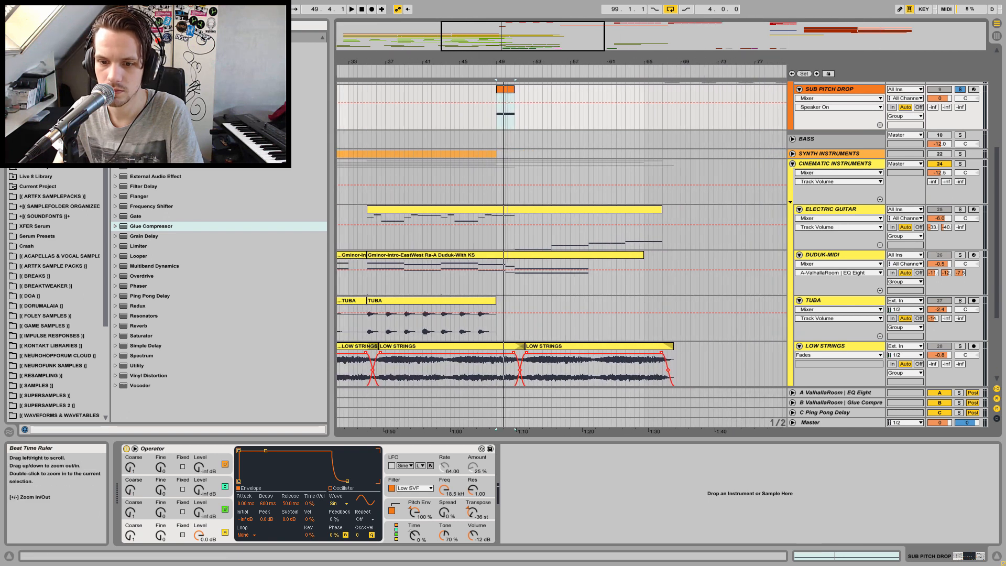
pyautogui.click(550, 347)
pyautogui.press('Delete')
pyautogui.moveTo(525, 347); pyautogui.dragTo(496, 347)
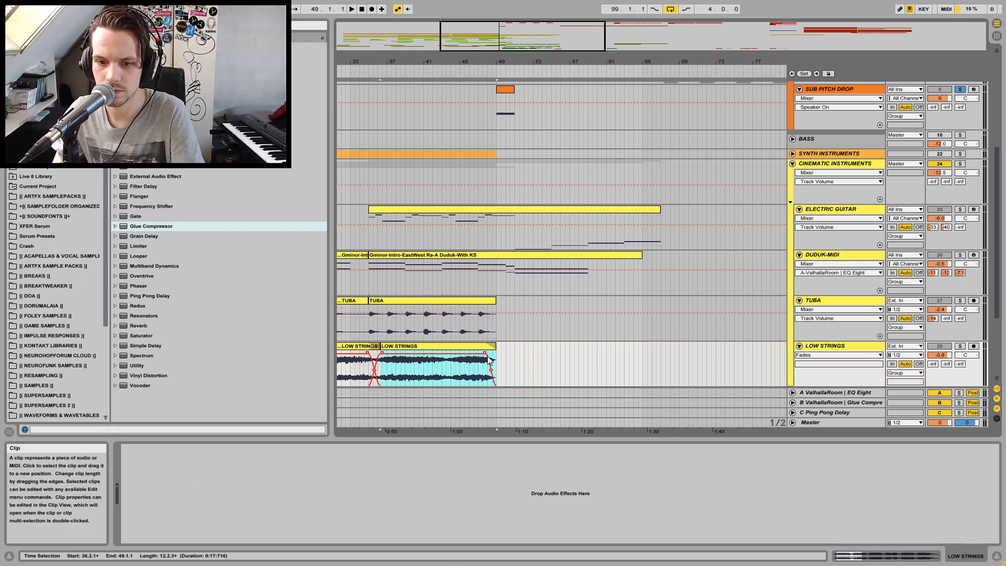
# Play the strings section from around bar 45 and toggle solo on the SUB PITCH DROP track
pyautogui.click(453, 365)
pyautogui.press('space')
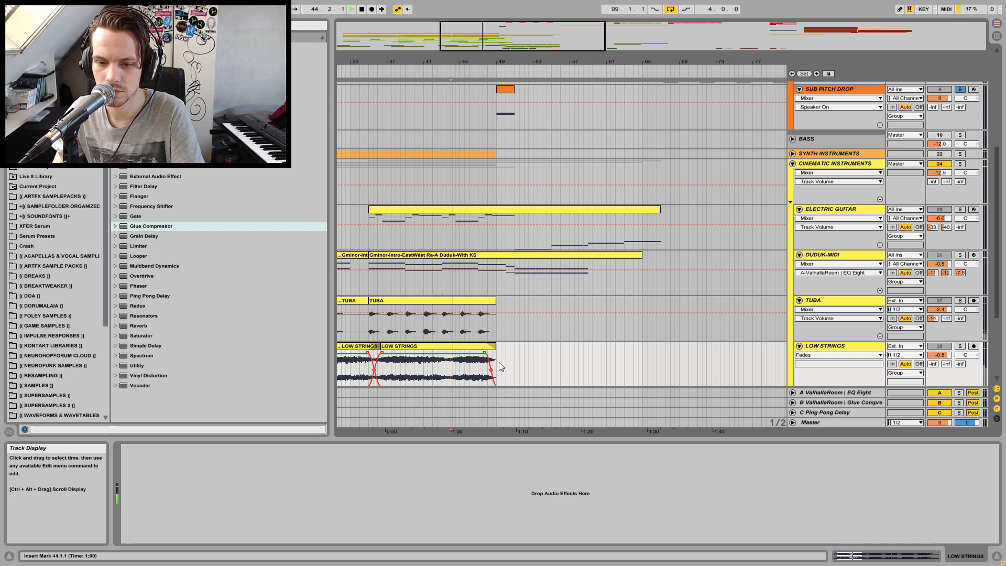
pyautogui.click(960, 89)
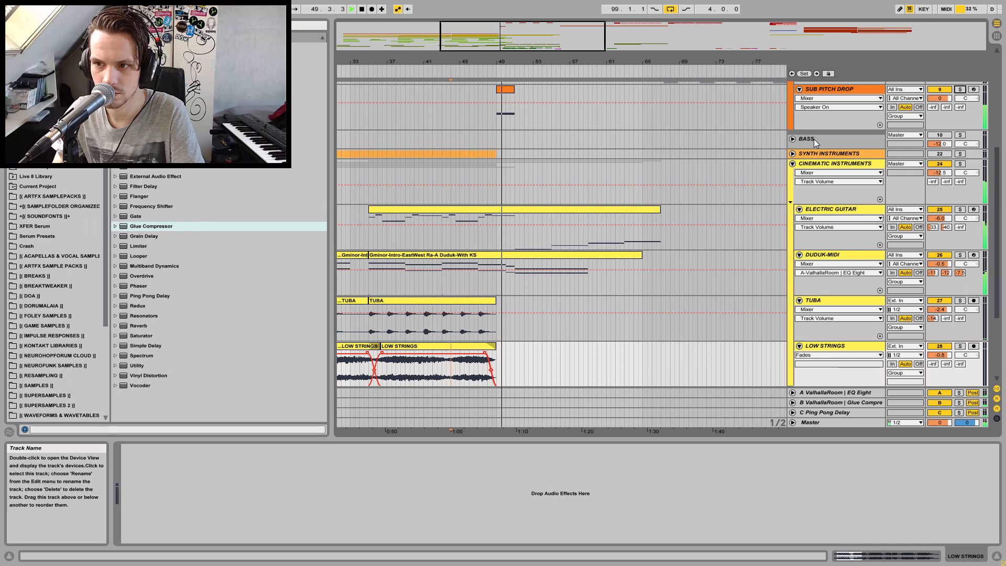
# Fold the CINEMATIC INSTRUMENTS group and solo the BASS group
pyautogui.click(792, 164)
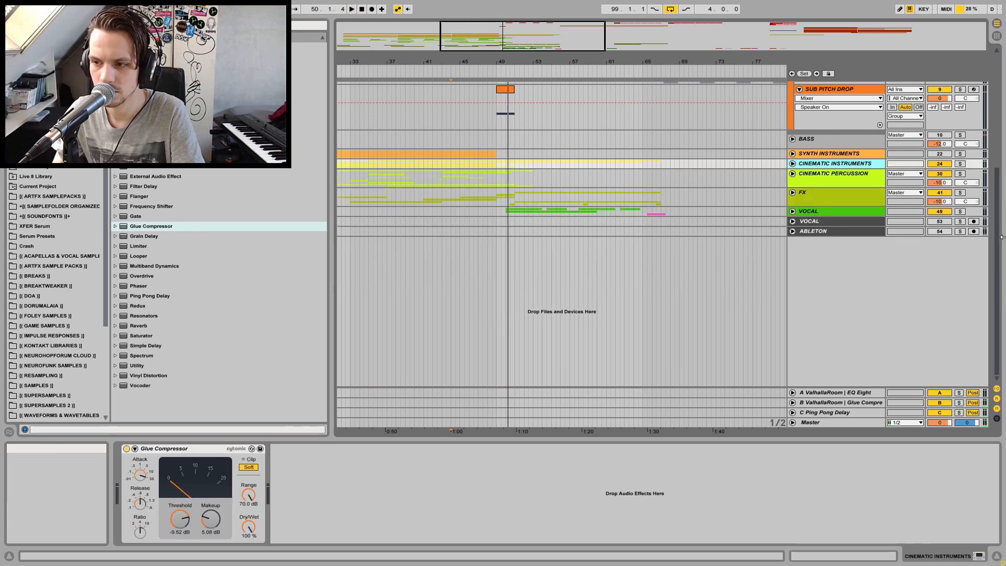
pyautogui.moveTo(1001, 233); pyautogui.dragTo(1004, 115)
pyautogui.click(961, 96)
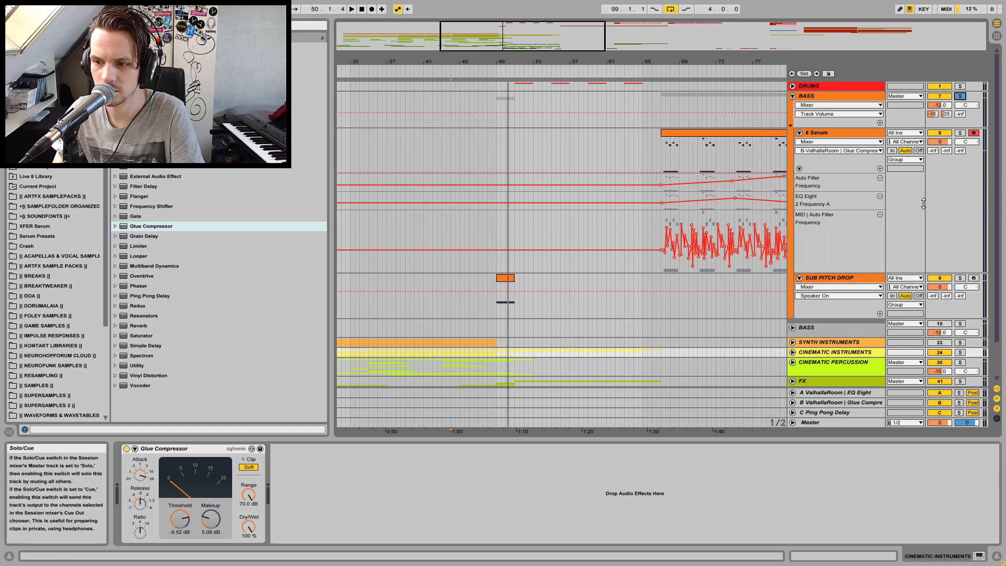
# Select the SUB PITCH DROP track and play back its clip
pyautogui.click(844, 280)
pyautogui.click(507, 284)
pyautogui.press('space')
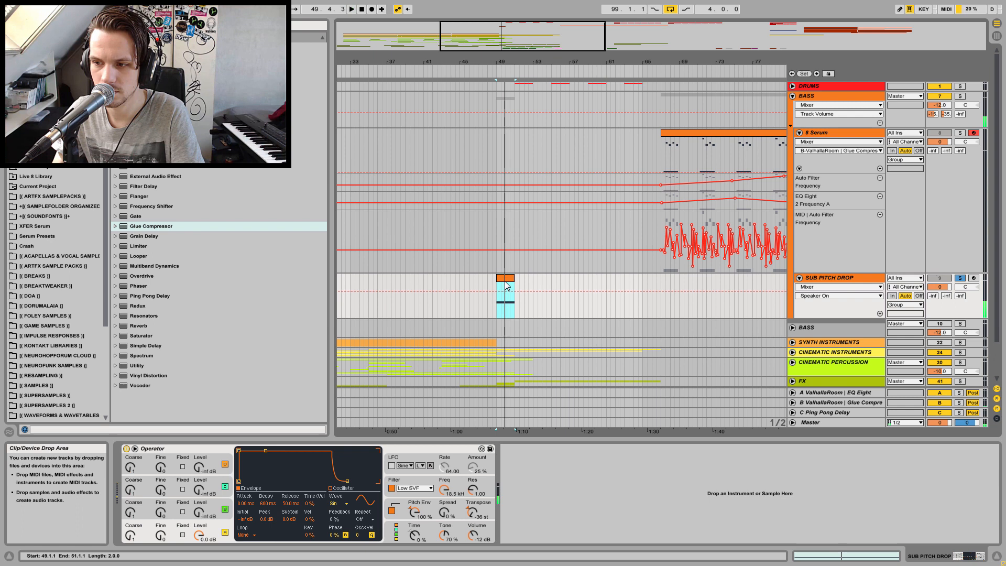
pyautogui.press('space')
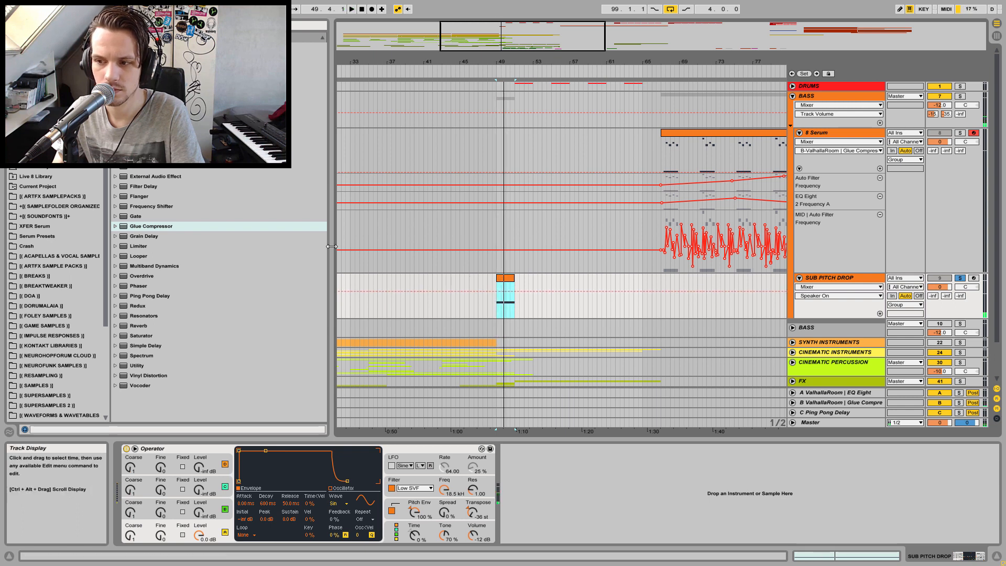
pyautogui.moveTo(136, 232); pyautogui.dragTo(595, 497)
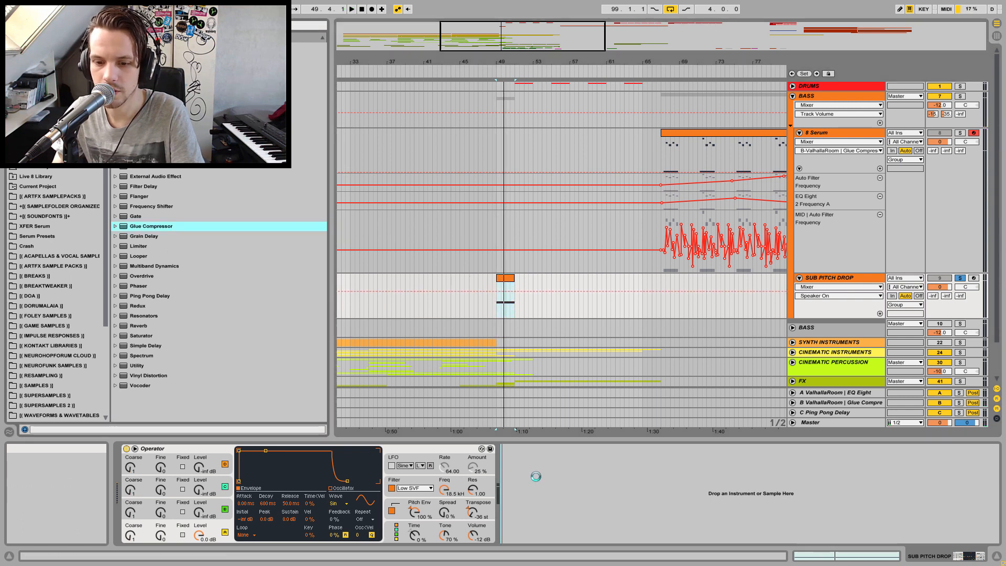
pyautogui.moveTo(530, 484); pyautogui.dragTo(531, 483)
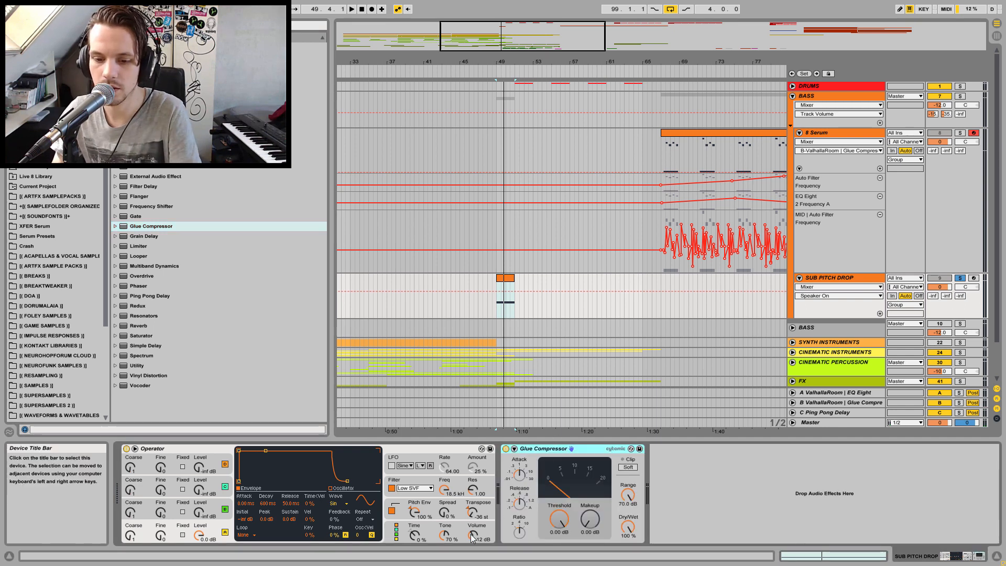
pyautogui.press('Delete')
# Raise the Operator volume on SUB PITCH DROP to about -1.3 dB while playing the clip
pyautogui.moveTo(473, 536); pyautogui.dragTo(473, 525)
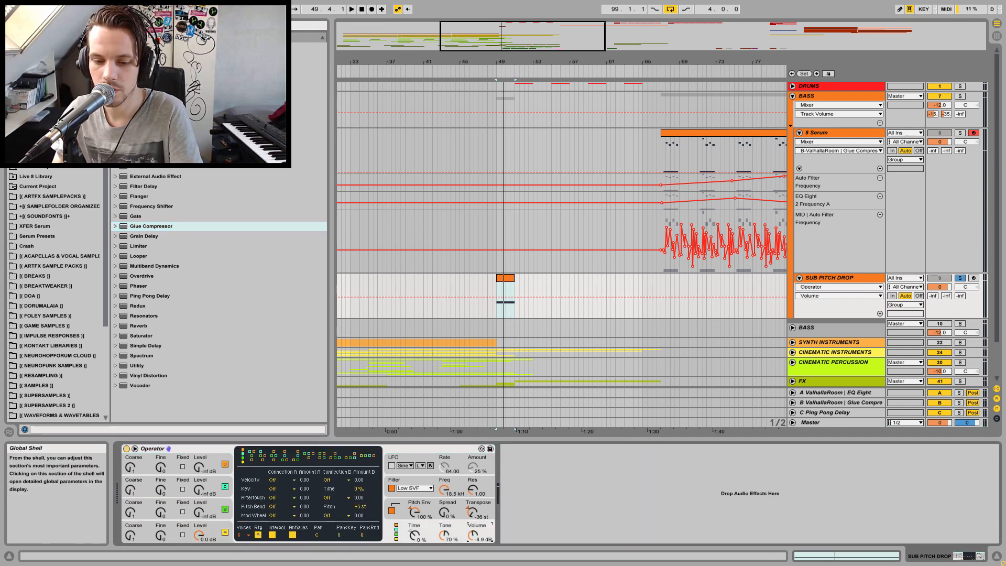
pyautogui.press('space')
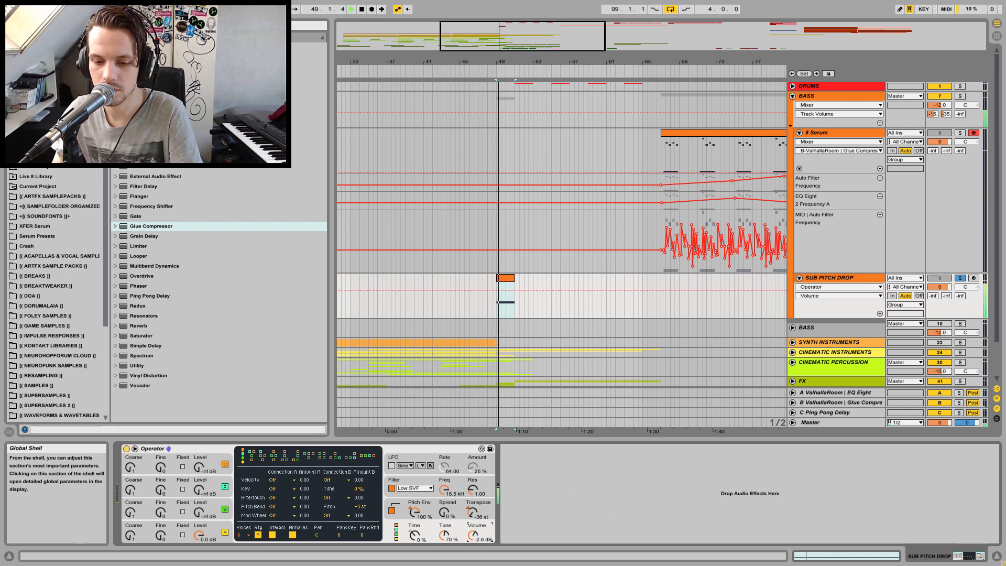
pyautogui.press('space')
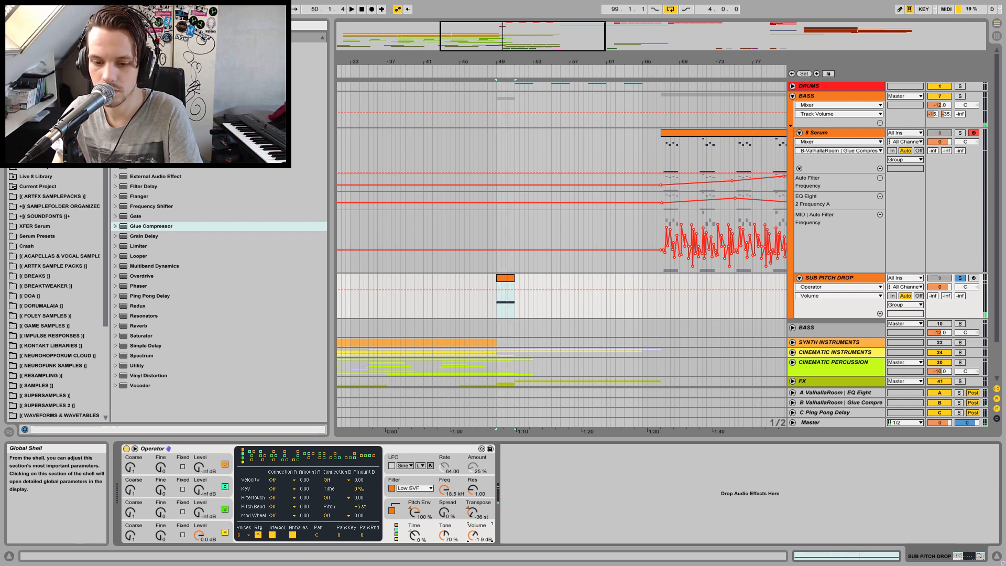
pyautogui.press('space')
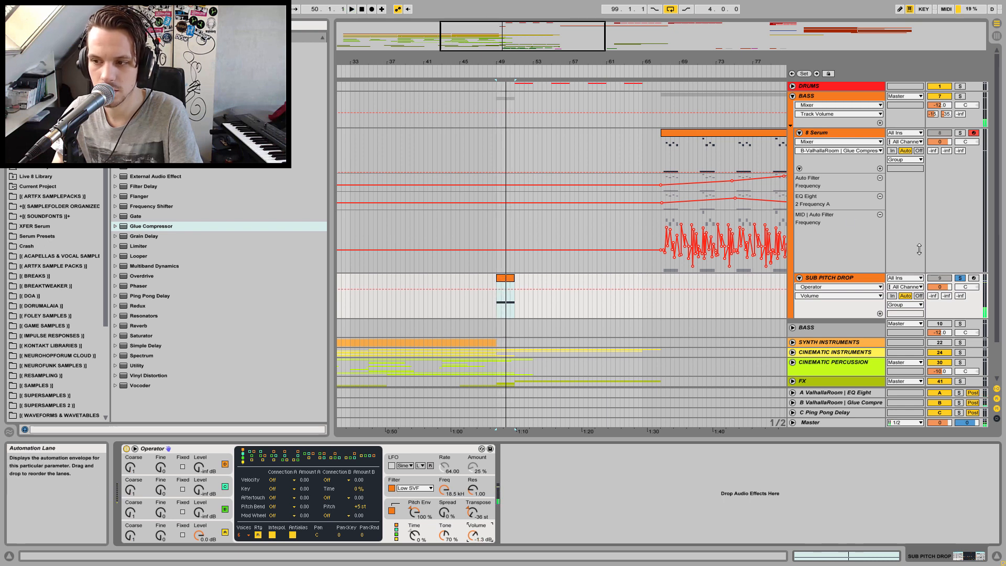
pyautogui.press('space')
# Play the arrangement from an earlier point and fold the BASS group
pyautogui.click(484, 310)
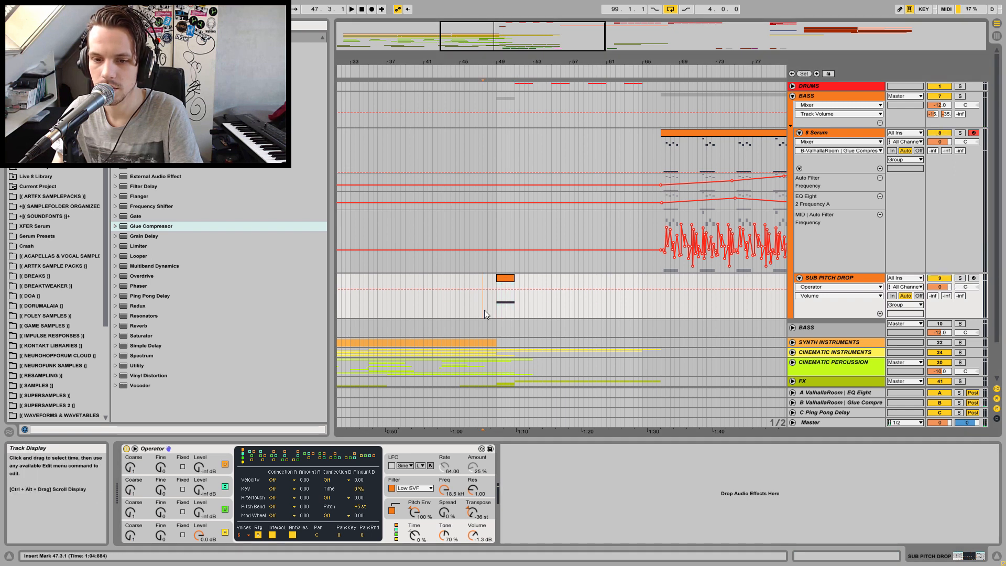
pyautogui.click(394, 303)
pyautogui.press('space')
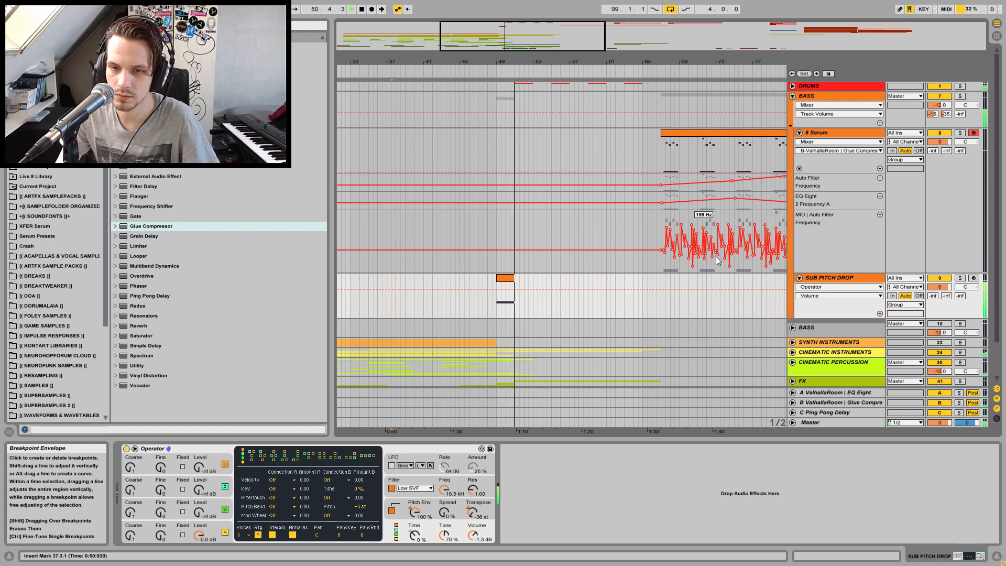
pyautogui.click(793, 96)
pyautogui.press('space')
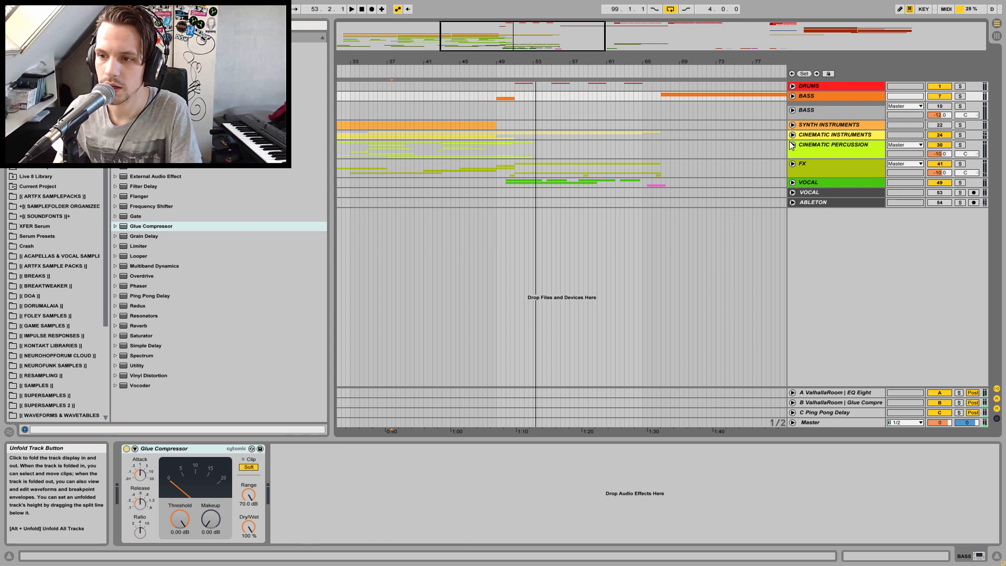
# Select and unfold the SYNTH INSTRUMENTS group, then solo it
pyautogui.click(829, 126)
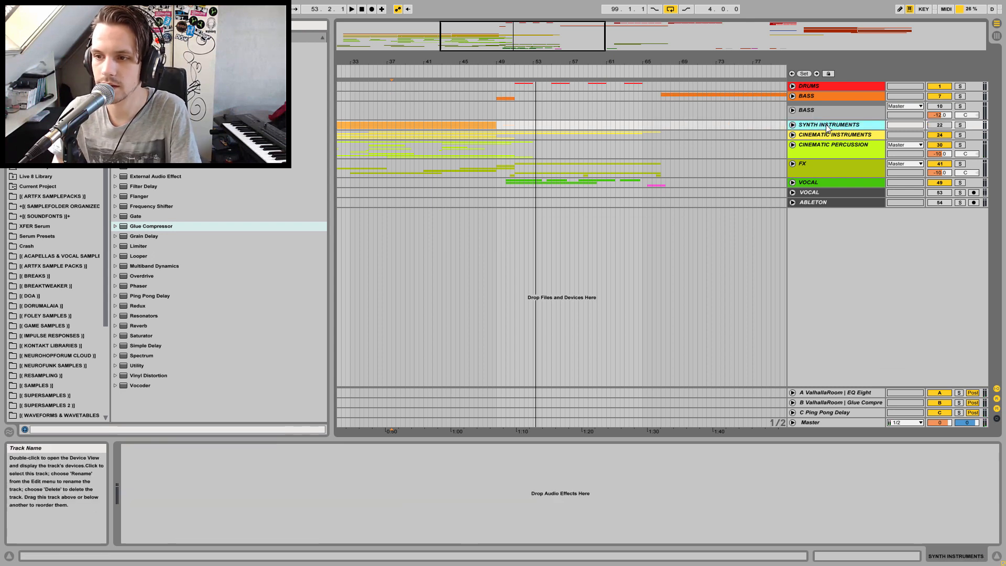
pyautogui.moveTo(435, 59); pyautogui.dragTo(435, 21)
pyautogui.click(792, 125)
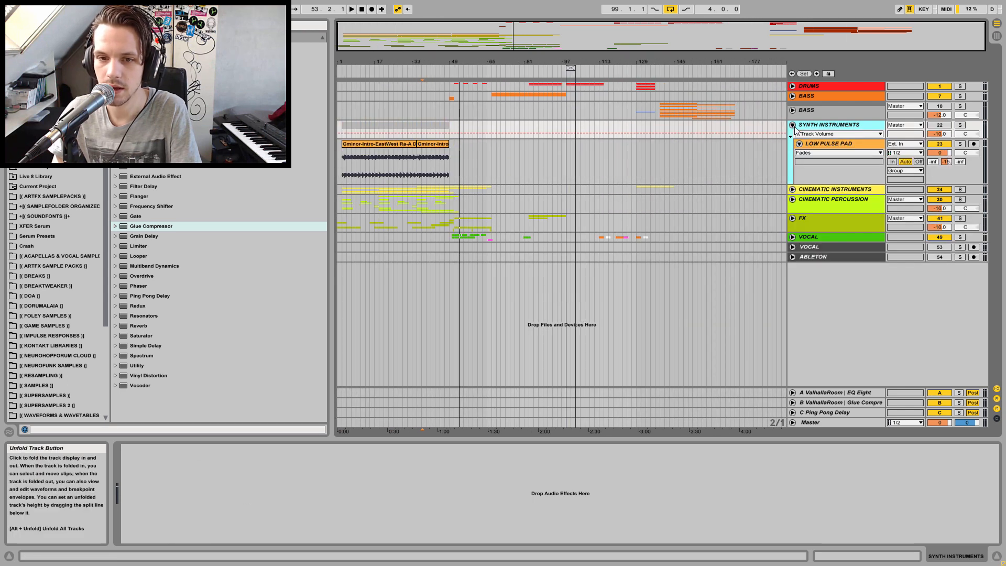
pyautogui.click(940, 126)
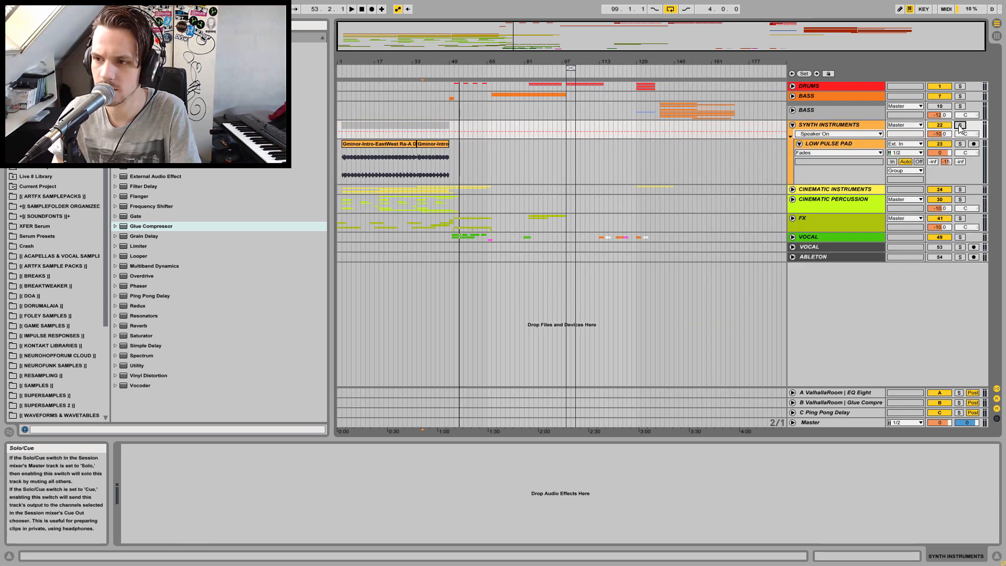
pyautogui.click(961, 126)
# Play the LOW PULSE PAD section from the song start and unsolo SYNTH INSTRUMENTS
pyautogui.click(341, 165)
pyautogui.press('space')
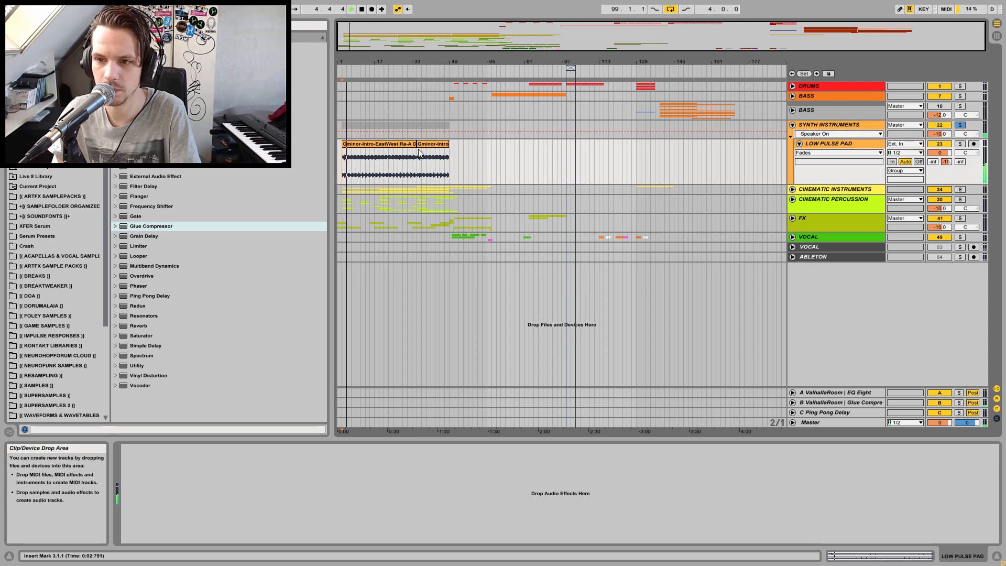
pyautogui.press('space')
pyautogui.click(961, 125)
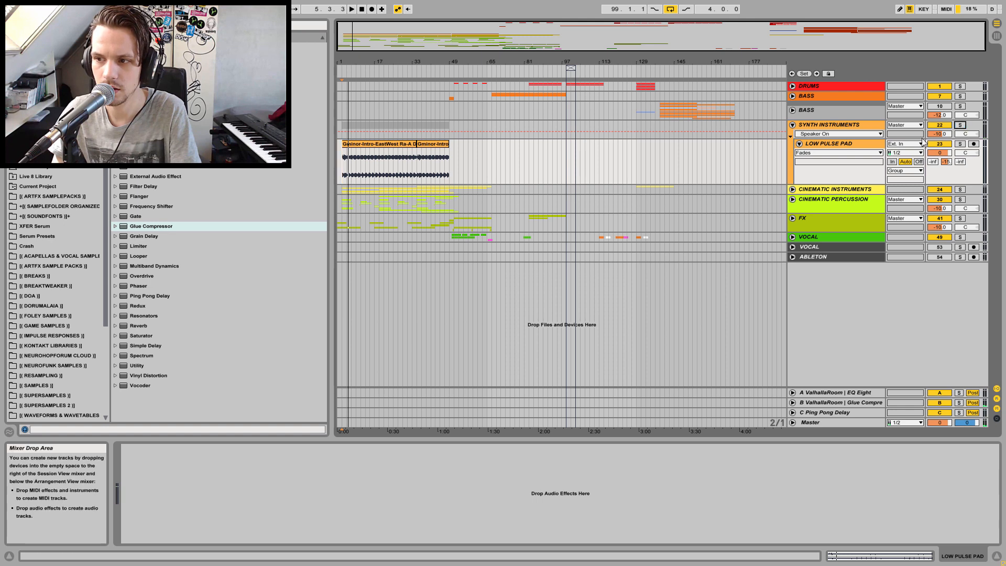
# Play from the song start and lower the SYNTH INSTRUMENTS group volume to -15.5 dB
pyautogui.click(341, 126)
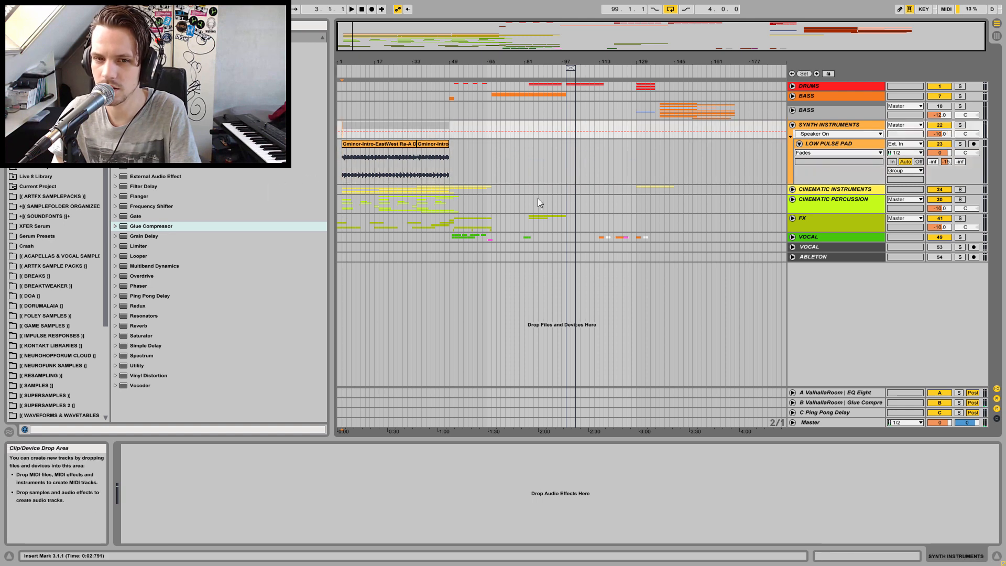
pyautogui.press('space')
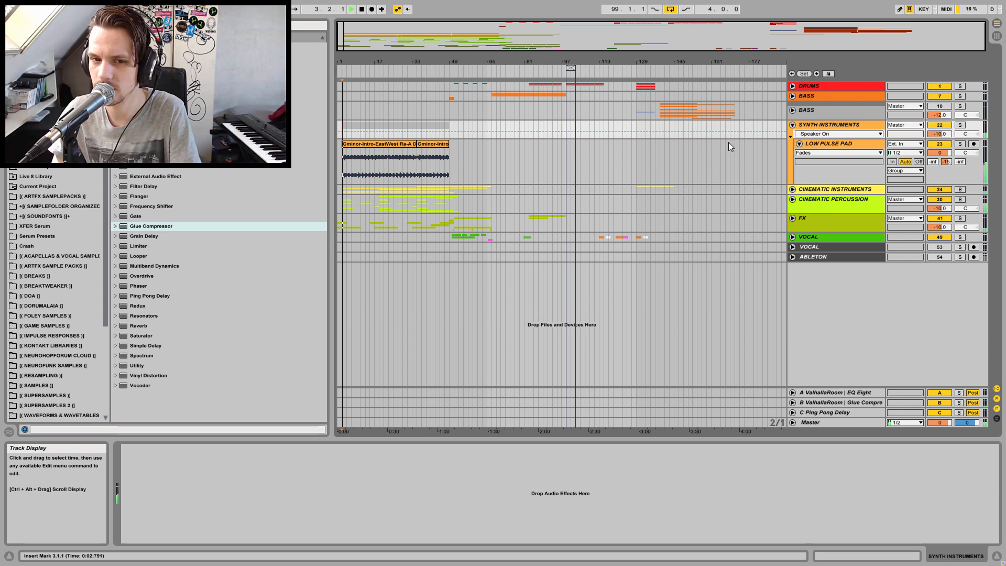
pyautogui.click(940, 126)
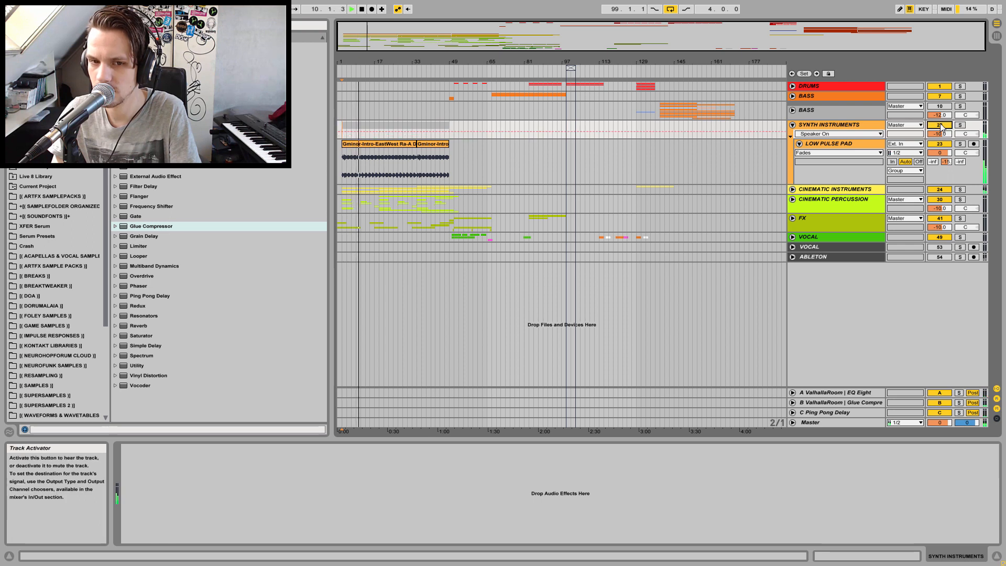
pyautogui.moveTo(946, 133); pyautogui.dragTo(946, 141)
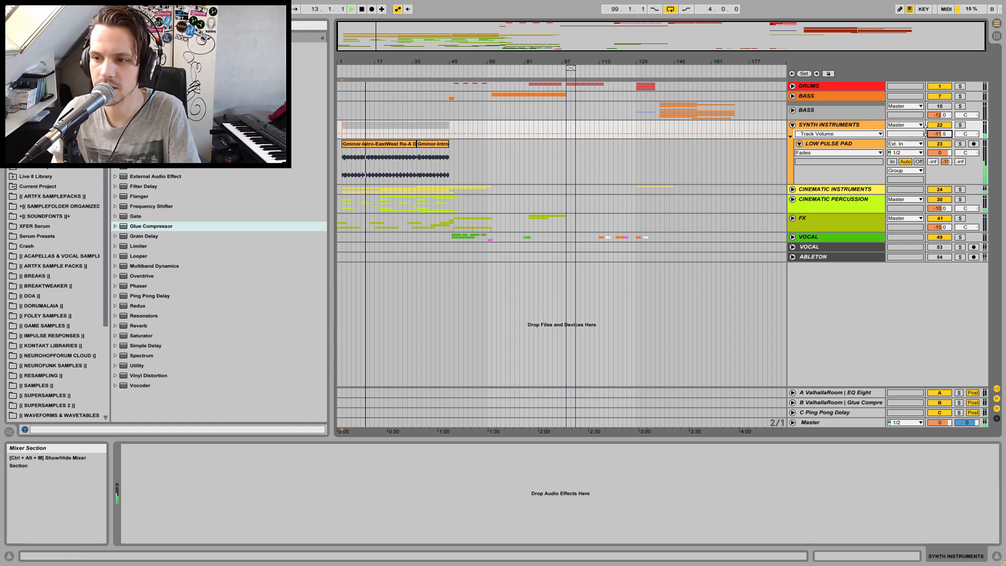
# Fold the SYNTH INSTRUMENTS group and toggle the arrangement loop switch
pyautogui.click(792, 125)
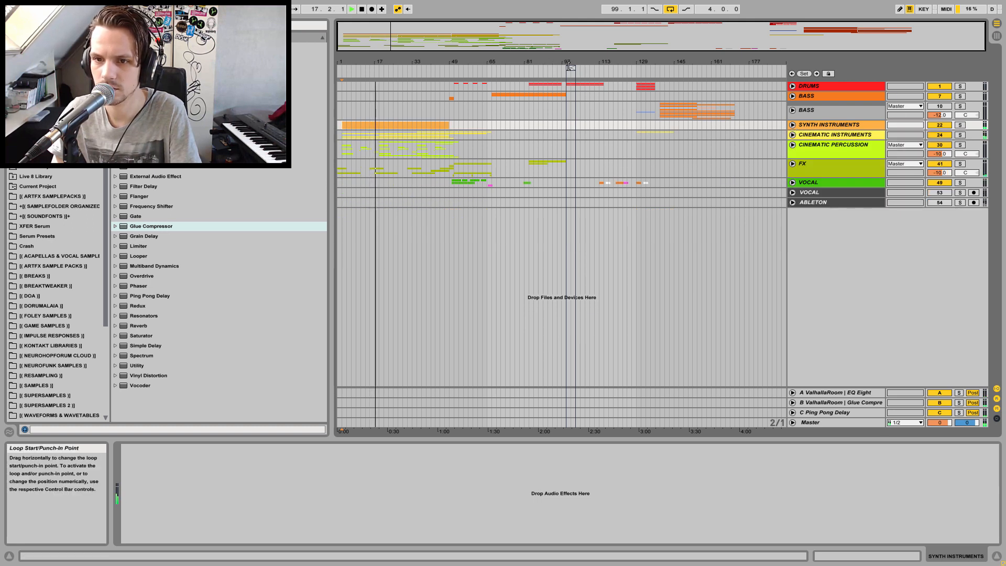
pyautogui.click(670, 10)
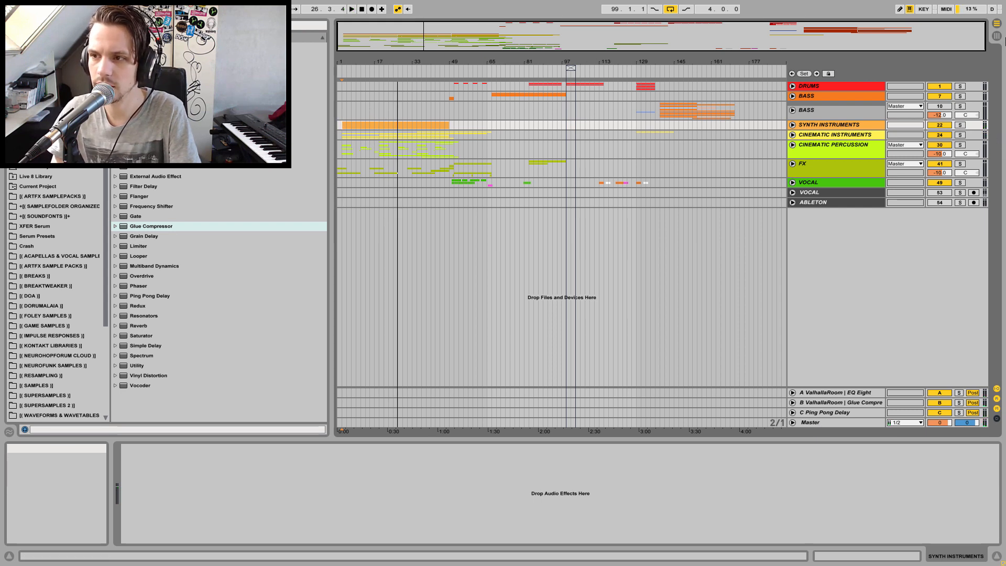
# Switch to the Session View mixer, reset the Master peak meter and start playback
pyautogui.click(997, 36)
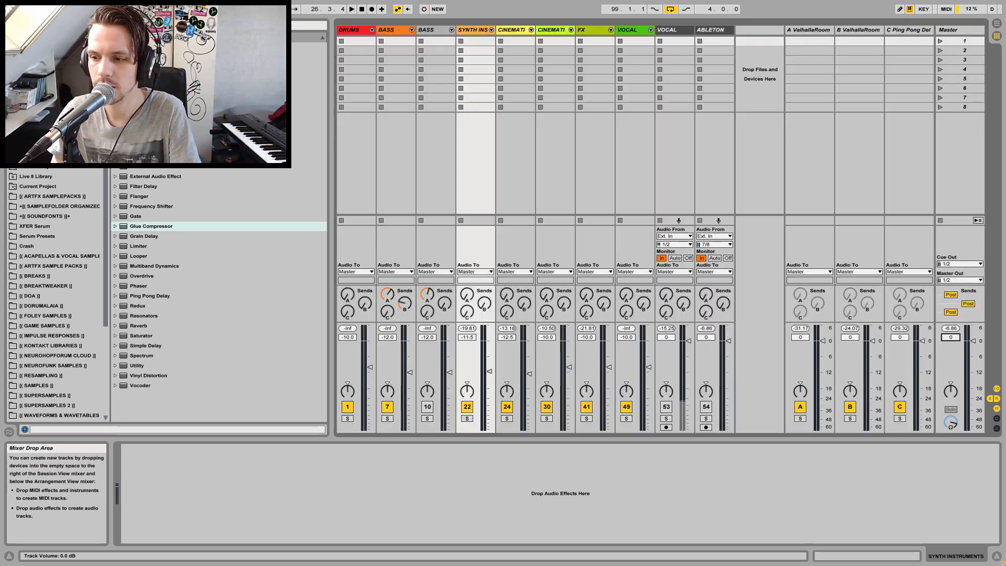
pyautogui.click(952, 329)
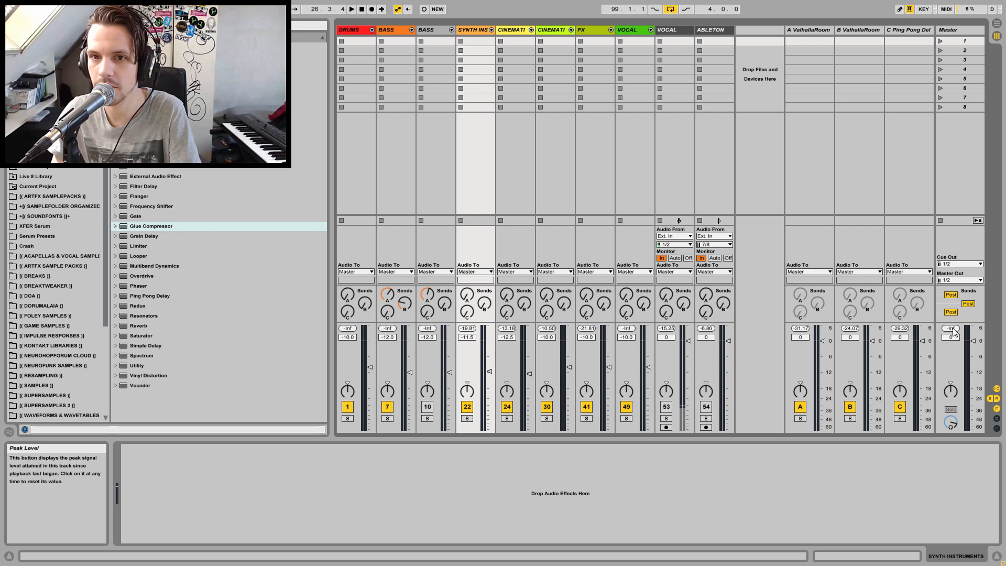
pyautogui.press('space')
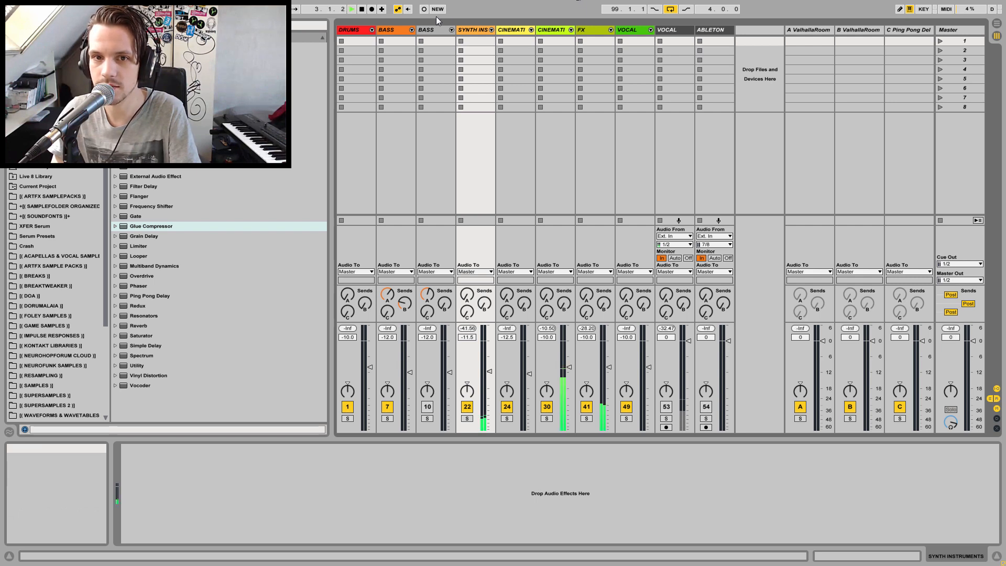
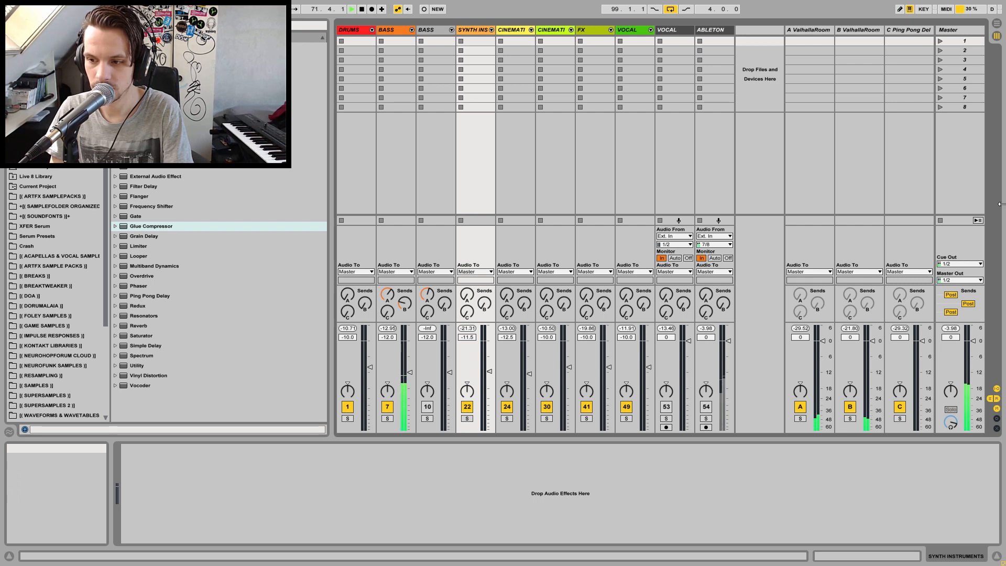
# Stop playback and unfold the BASS group in the Arrangement View
pyautogui.press('space')
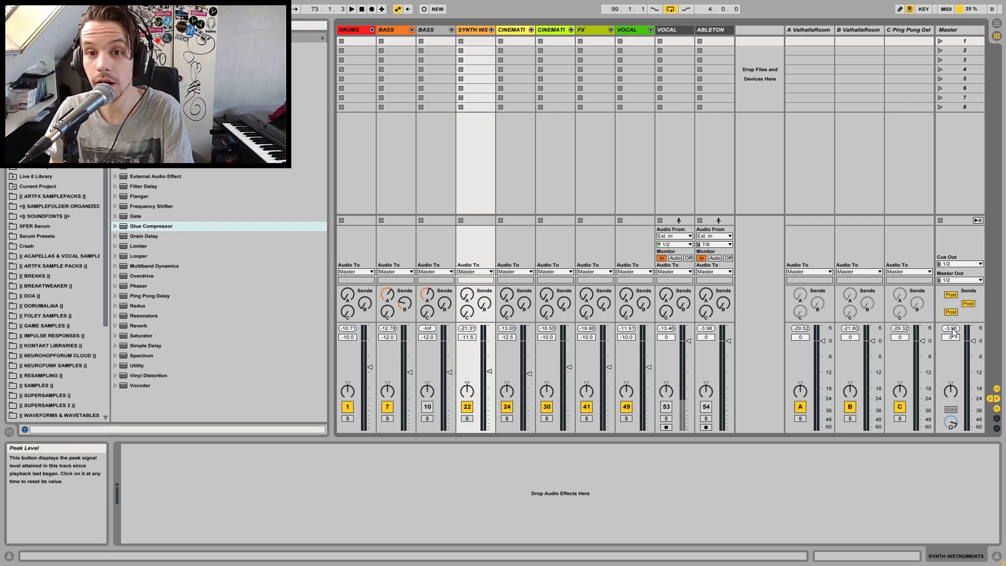
pyautogui.click(997, 24)
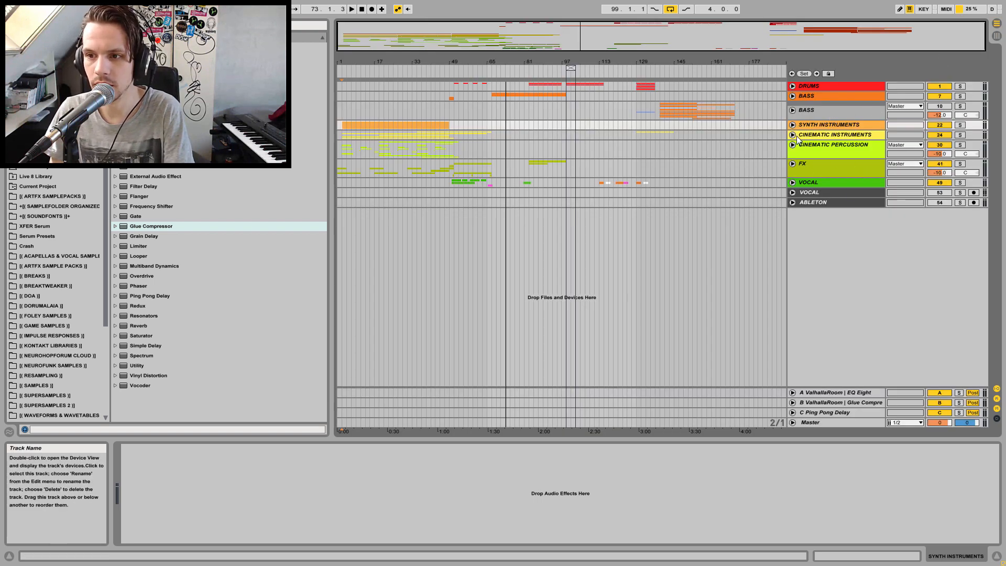
pyautogui.click(793, 96)
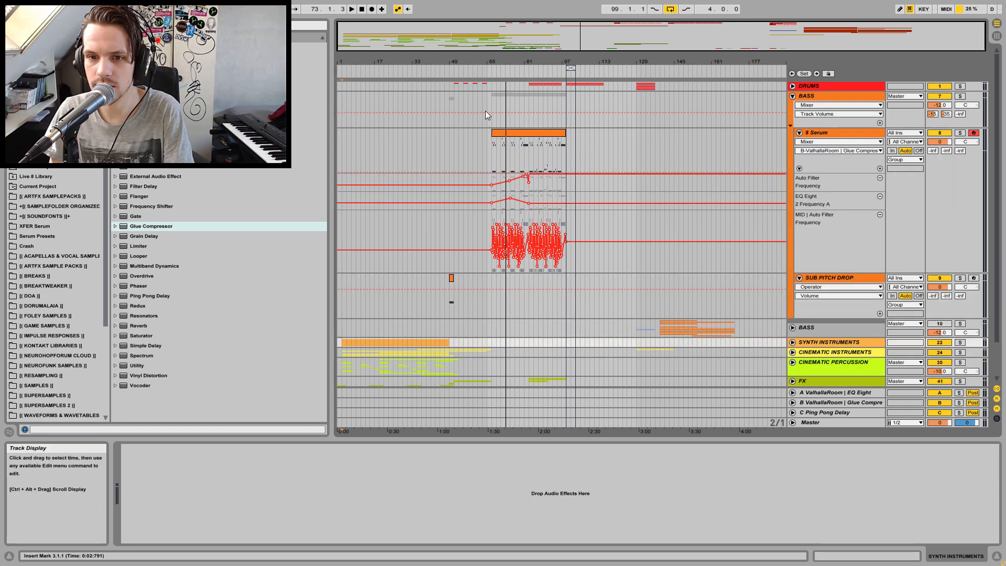
# Deactivate the SUB PITCH DROP track inside the BASS group
pyautogui.click(450, 283)
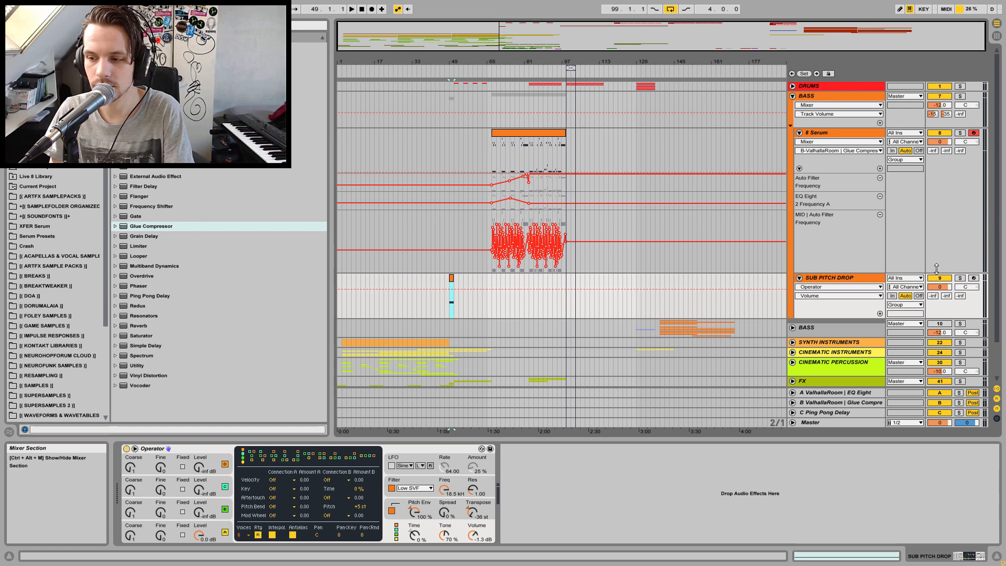
pyautogui.click(810, 422)
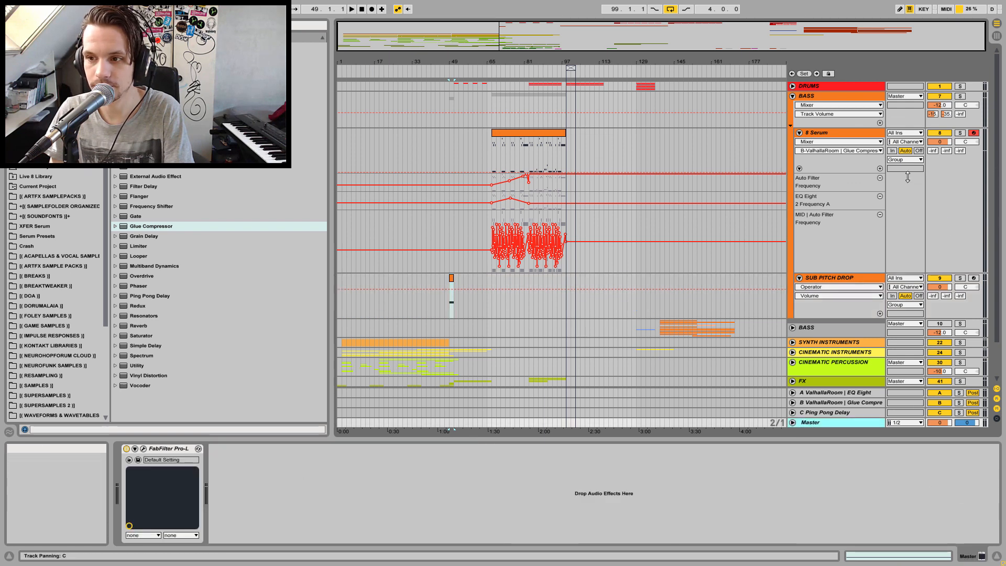
pyautogui.click(940, 278)
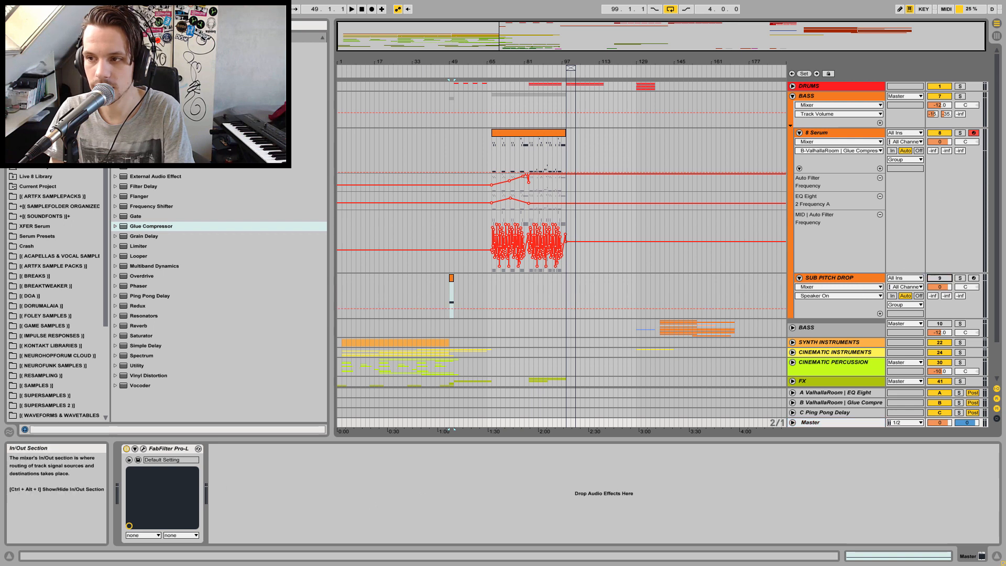
# Reset the Master peak meter and play the arrangement from around bar 49
pyautogui.click(997, 24)
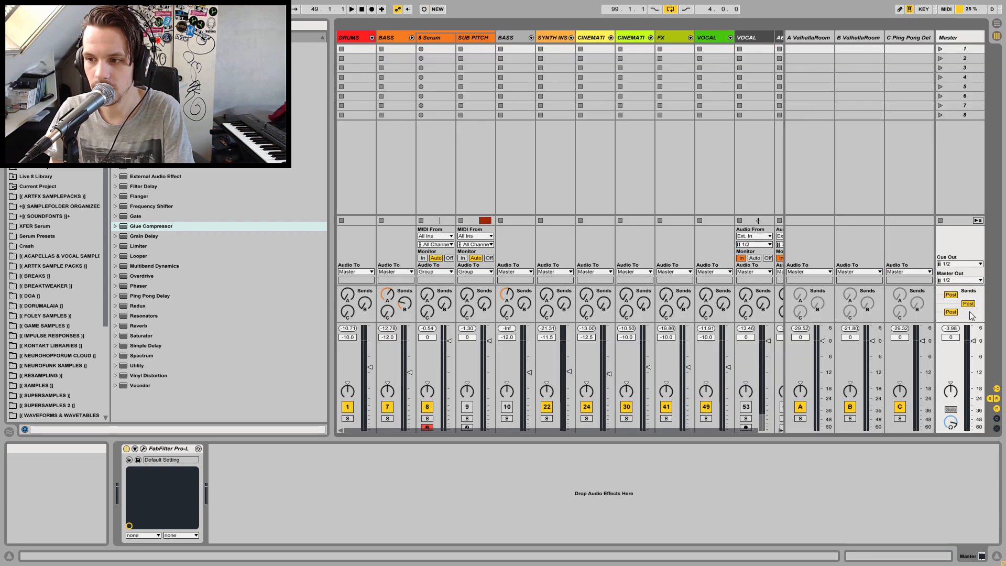
pyautogui.click(954, 328)
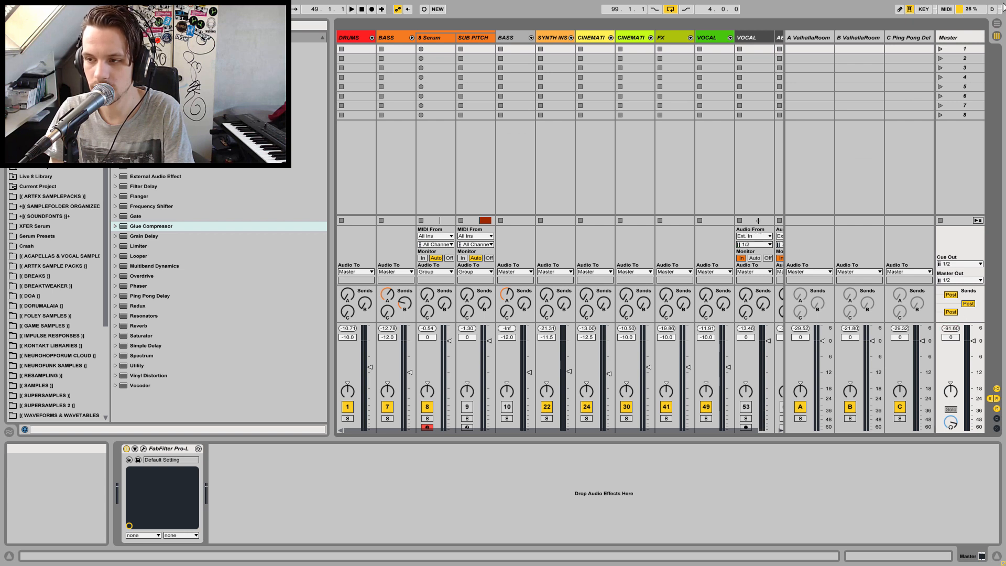
pyautogui.click(997, 36)
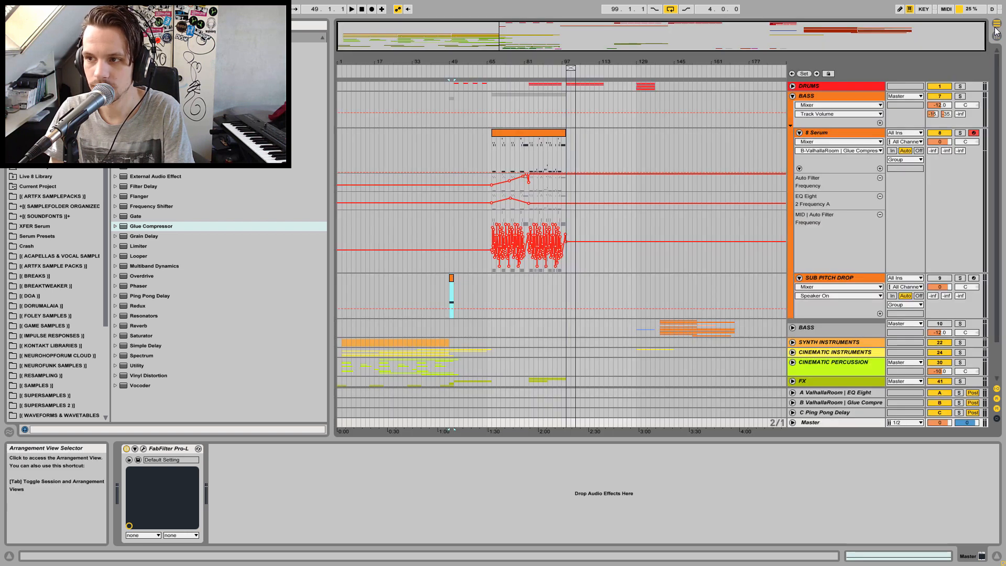
pyautogui.click(436, 285)
pyautogui.press('space')
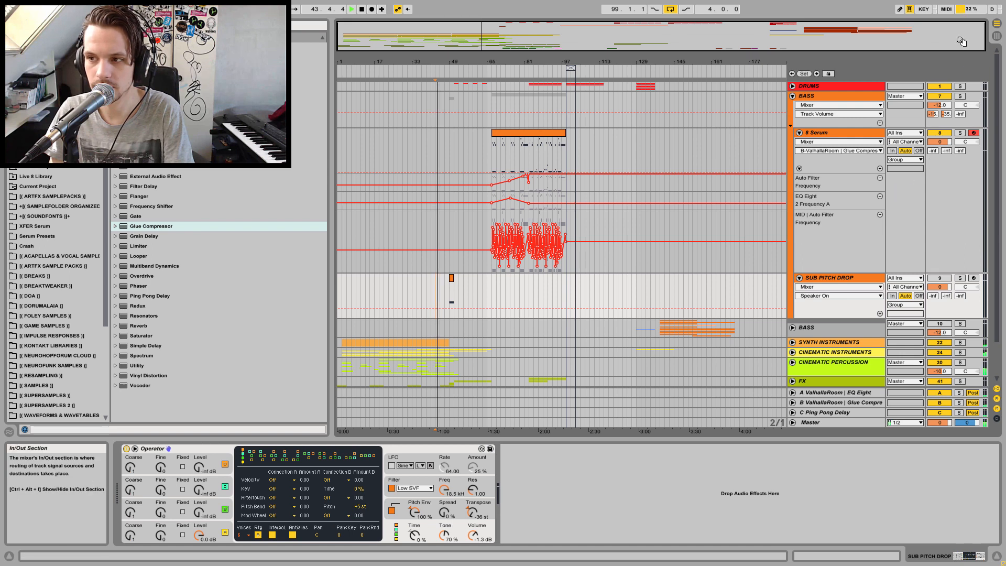
# Fold the BASS group and play again from bar 49
pyautogui.press('Tab')
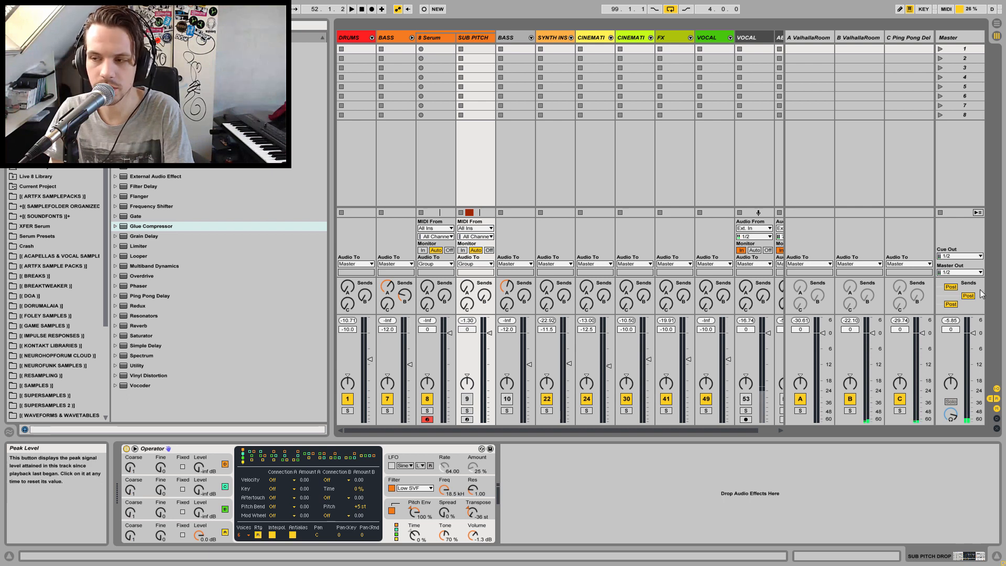
pyautogui.click(997, 23)
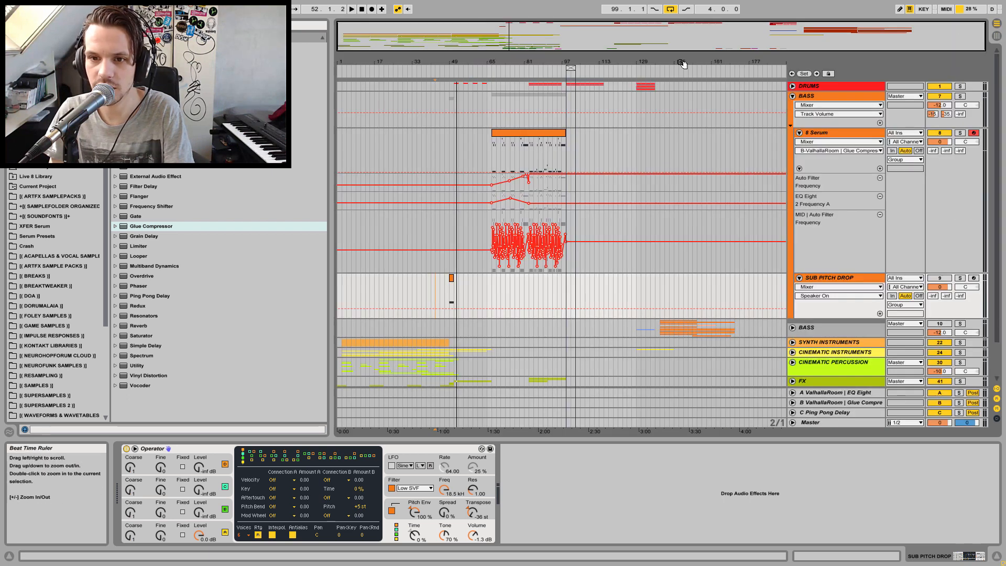
pyautogui.click(448, 294)
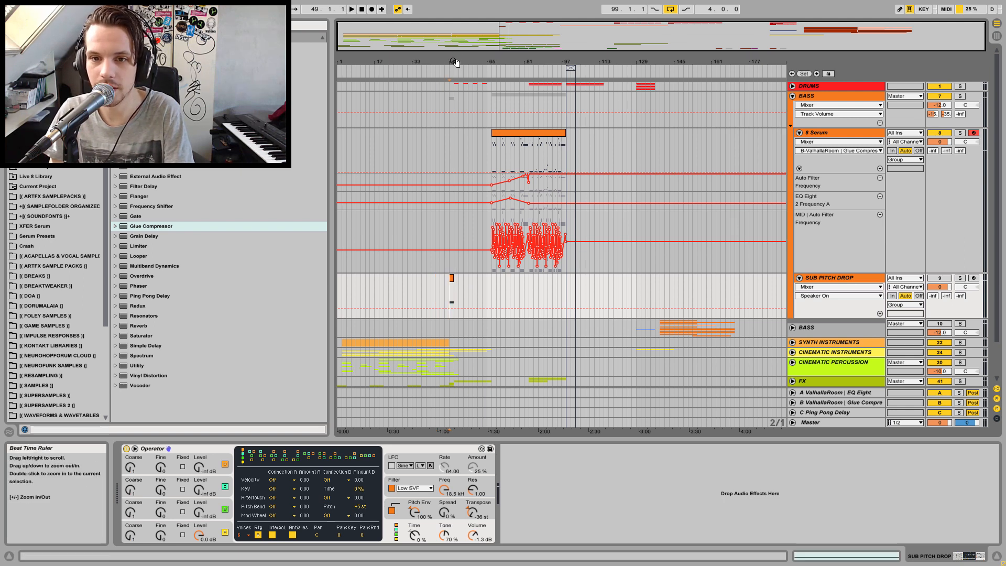
pyautogui.click(794, 96)
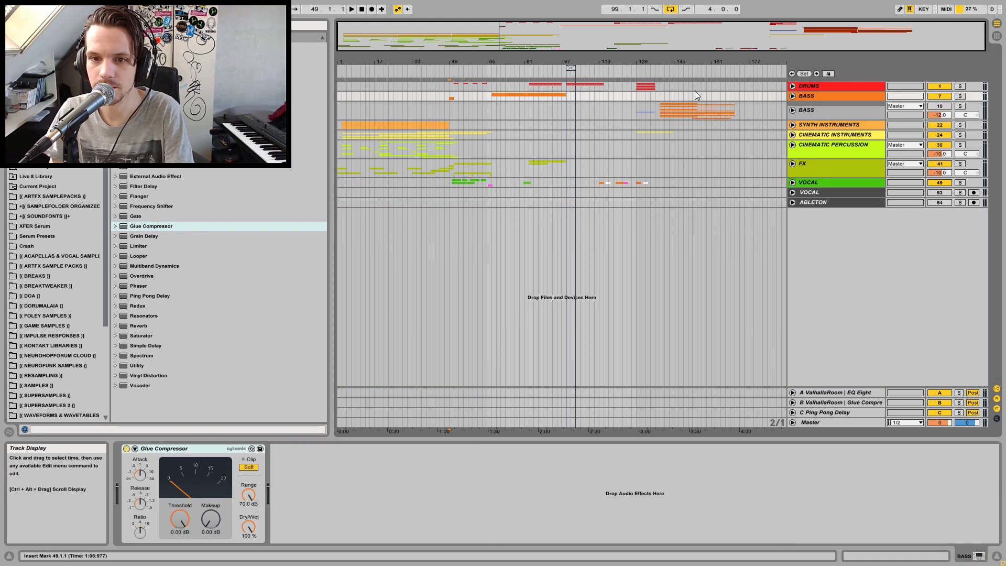
pyautogui.press('space')
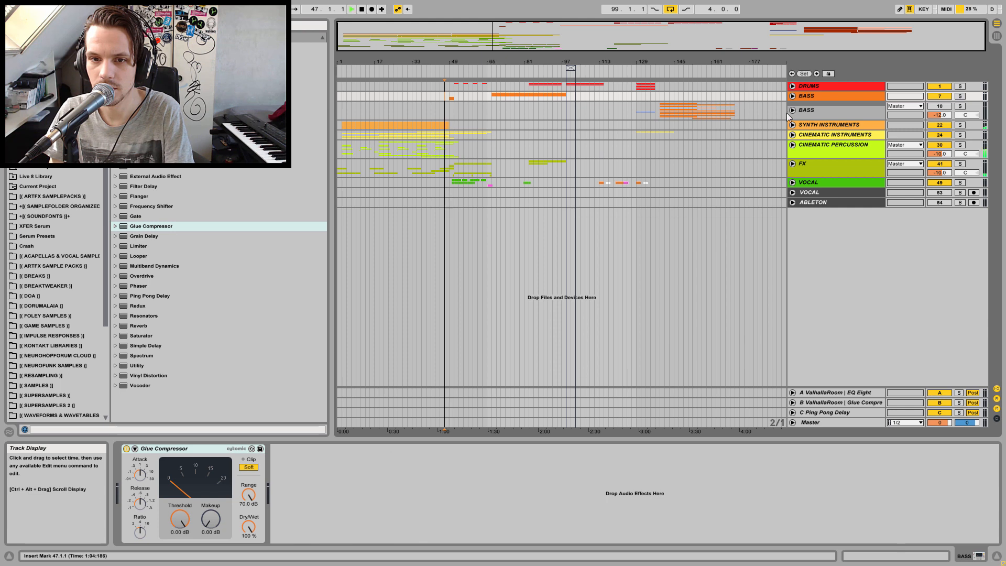
# Replay the section from bar 49, unfolding and refolding the BASS group to review it
pyautogui.click(791, 97)
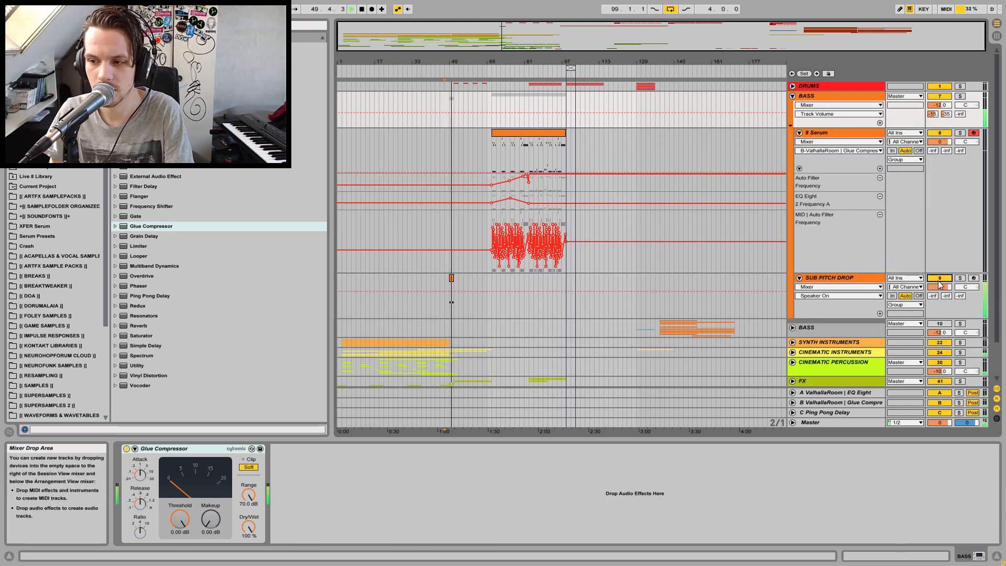
pyautogui.press('space')
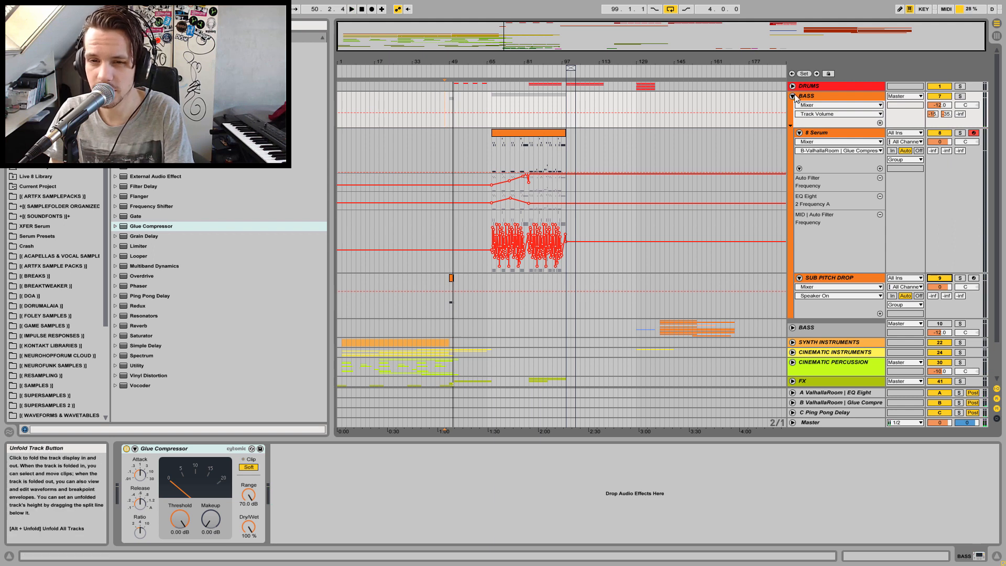
pyautogui.click(445, 108)
pyautogui.press('space')
pyautogui.click(792, 96)
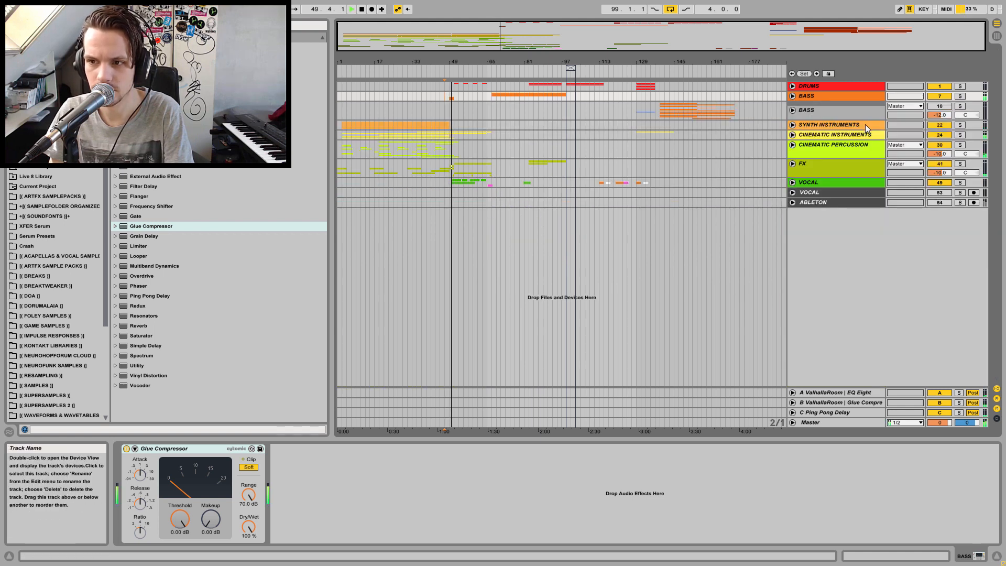
pyautogui.press('space')
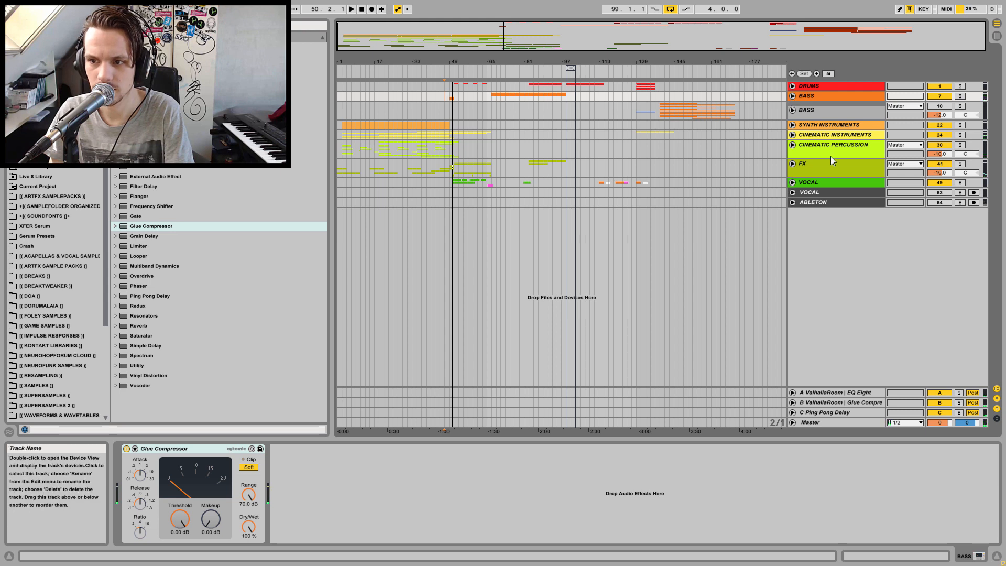
# Add an EQ Eight to the SYNTH INSTRUMENTS group and solo the group
pyautogui.click(810, 125)
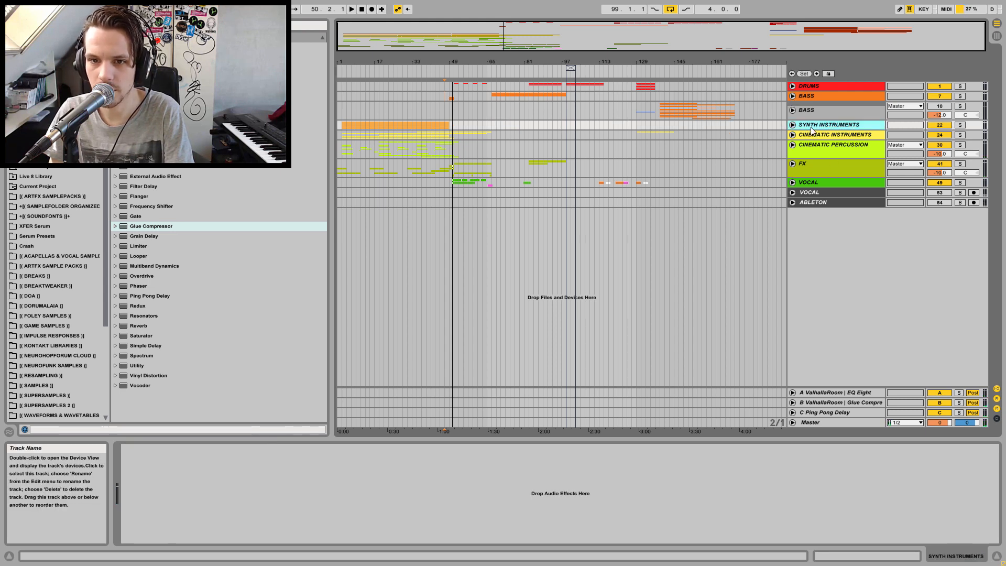
pyautogui.moveTo(158, 147); pyautogui.dragTo(224, 464)
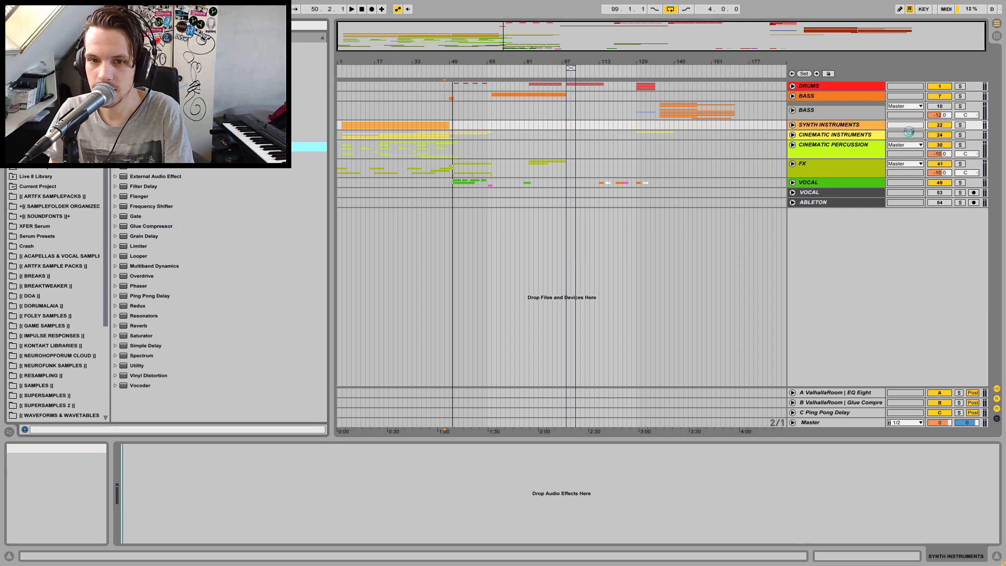
pyautogui.click(961, 125)
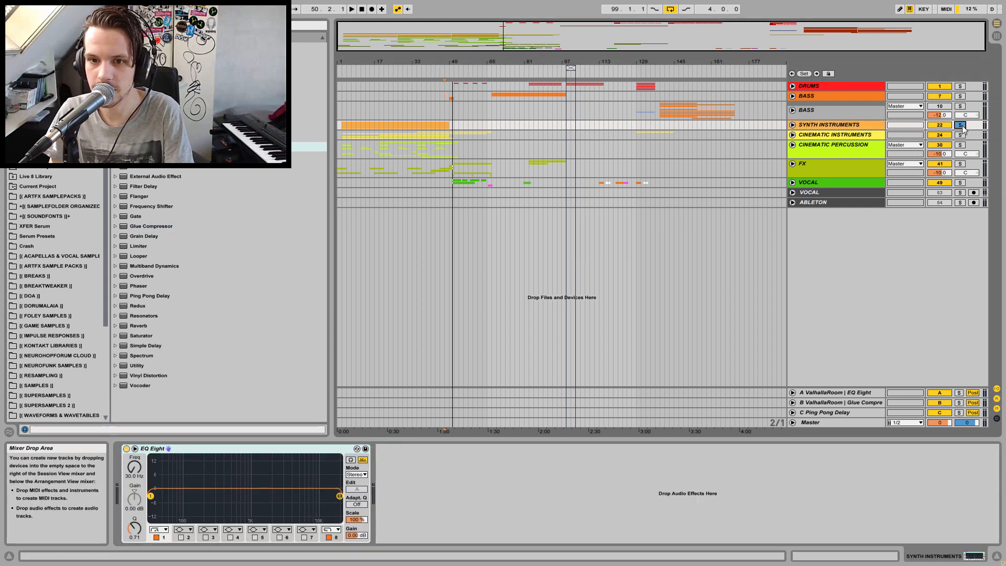
# Play the soloed group and raise the EQ Eight low-cut frequency to about 85.5 Hz
pyautogui.press('space')
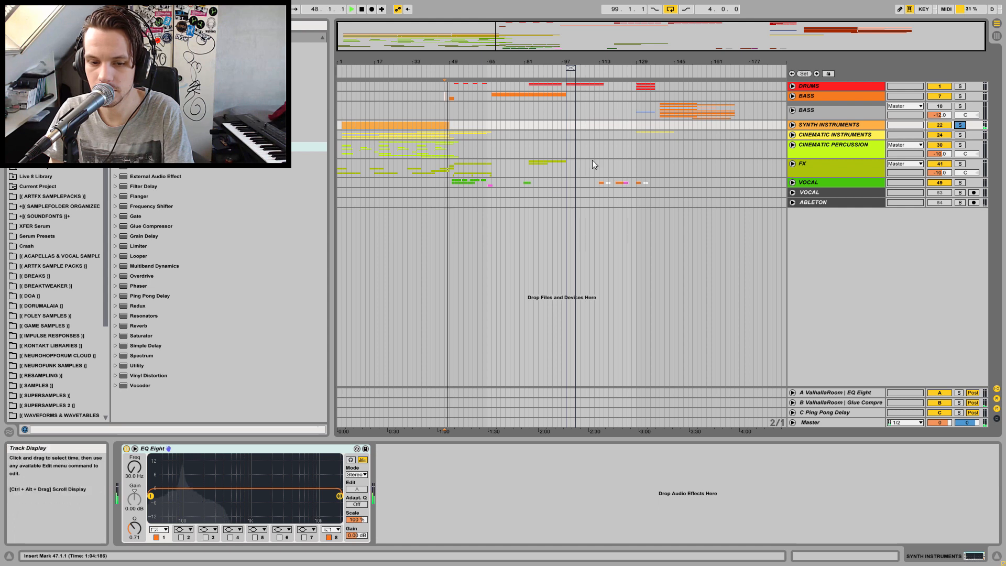
pyautogui.press('space')
pyautogui.moveTo(133, 469)
pyautogui.mouseDown()
pyautogui.moveTo(133, 449)
pyautogui.moveTo(133, 467)
pyautogui.mouseUp()
pyautogui.press('space')
pyautogui.press('space')
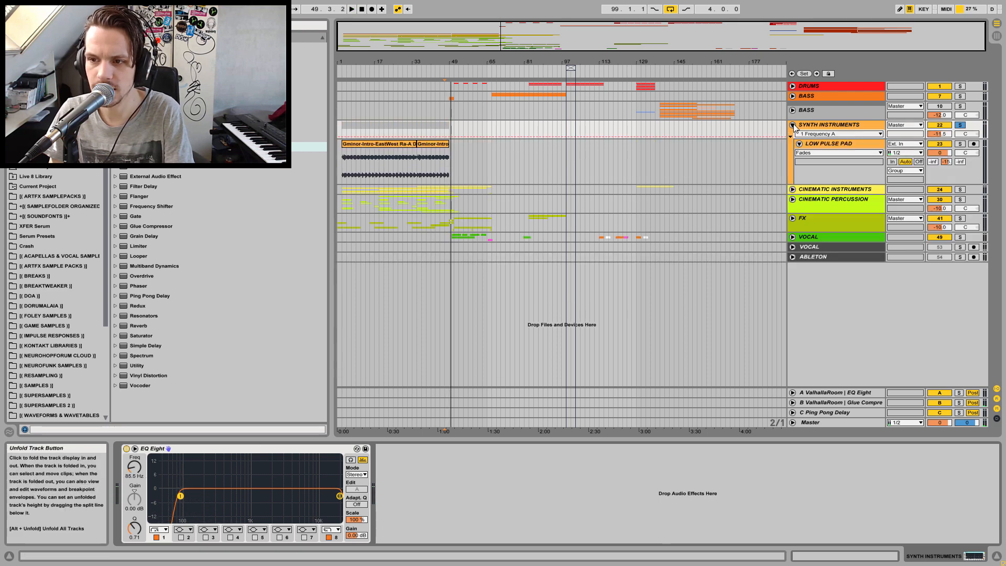
# Unfold, select and delete the SYNTH INSTRUMENTS group track
pyautogui.click(792, 124)
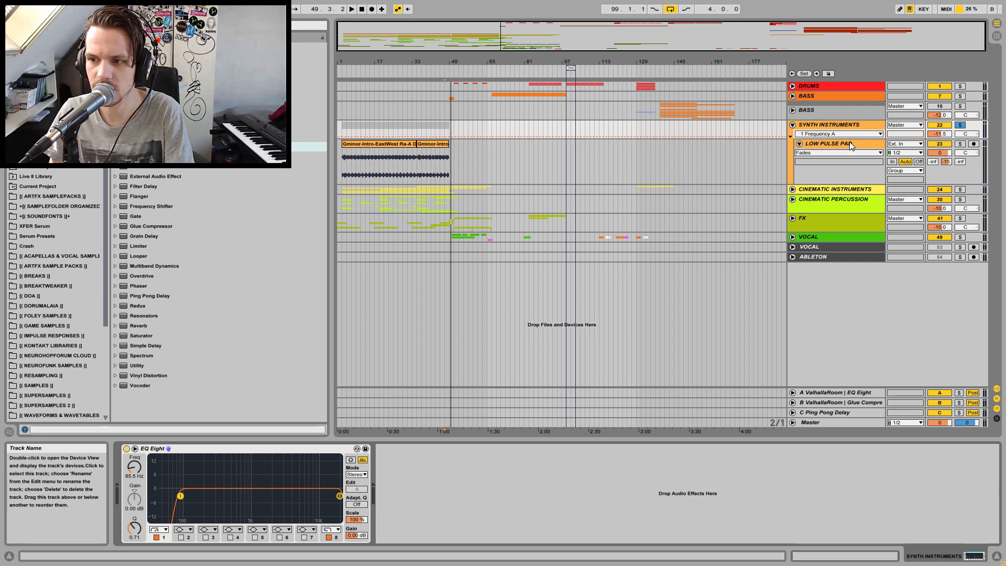
pyautogui.click(844, 126)
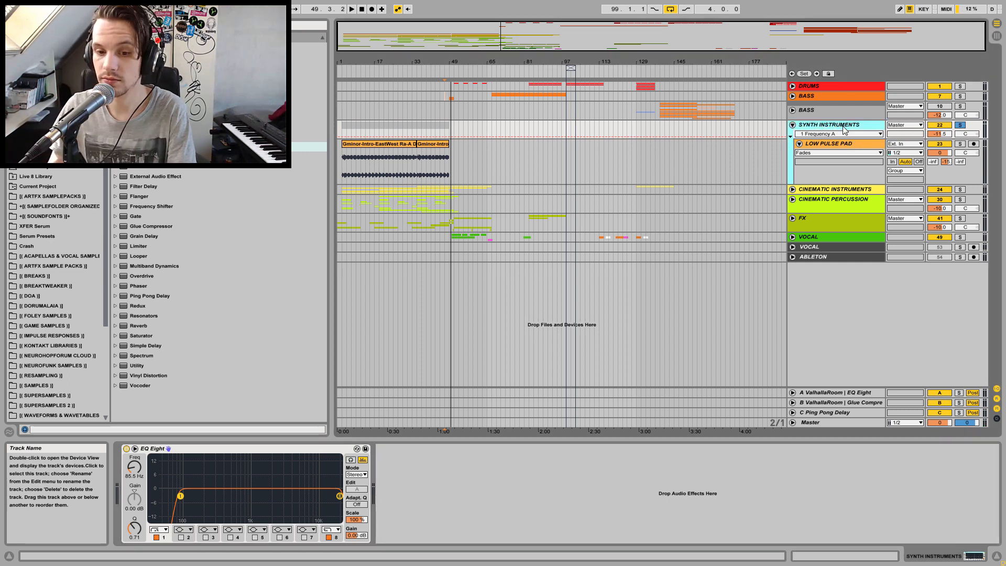
pyautogui.press('Delete')
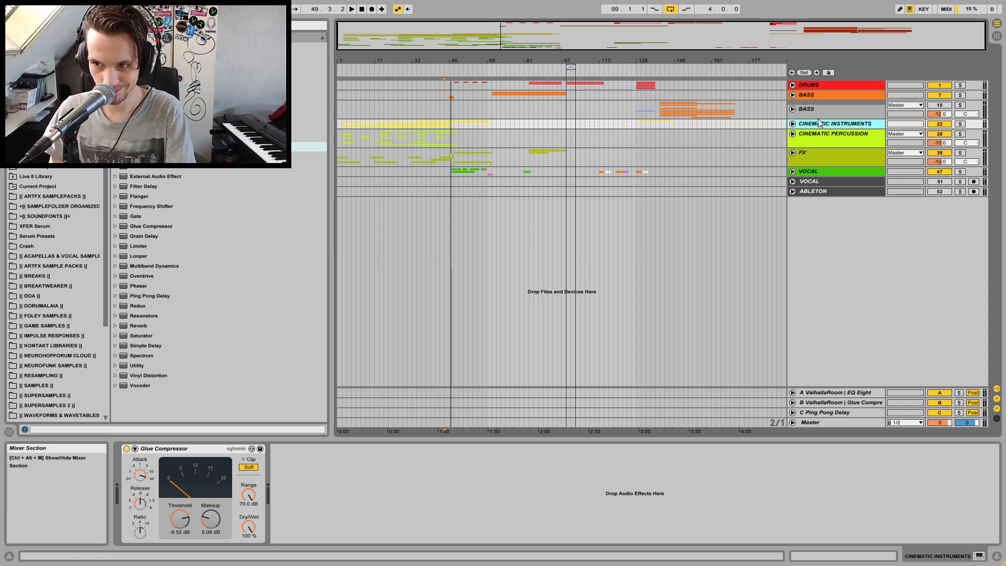
# Add an EQ Eight after the Glue Compressor on CINEMATIC INSTRUMENTS, play, and solo that track
pyautogui.moveTo(143, 147); pyautogui.dragTo(329, 483)
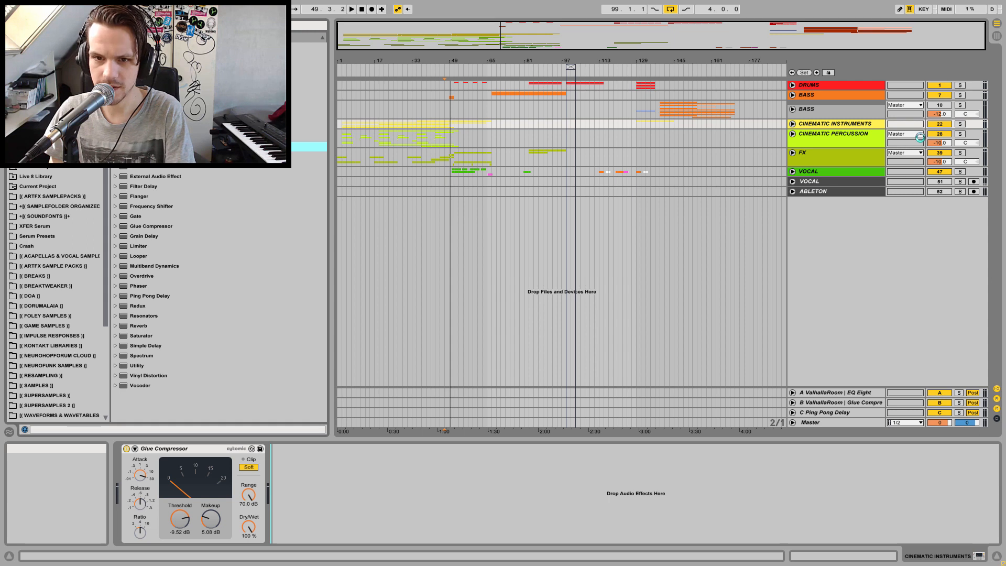
pyautogui.press('space')
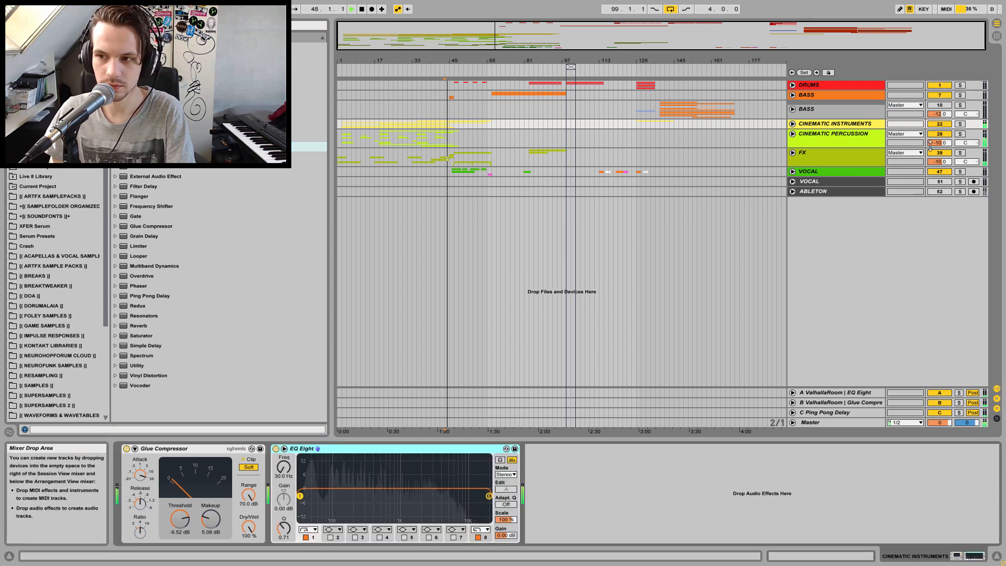
pyautogui.click(960, 124)
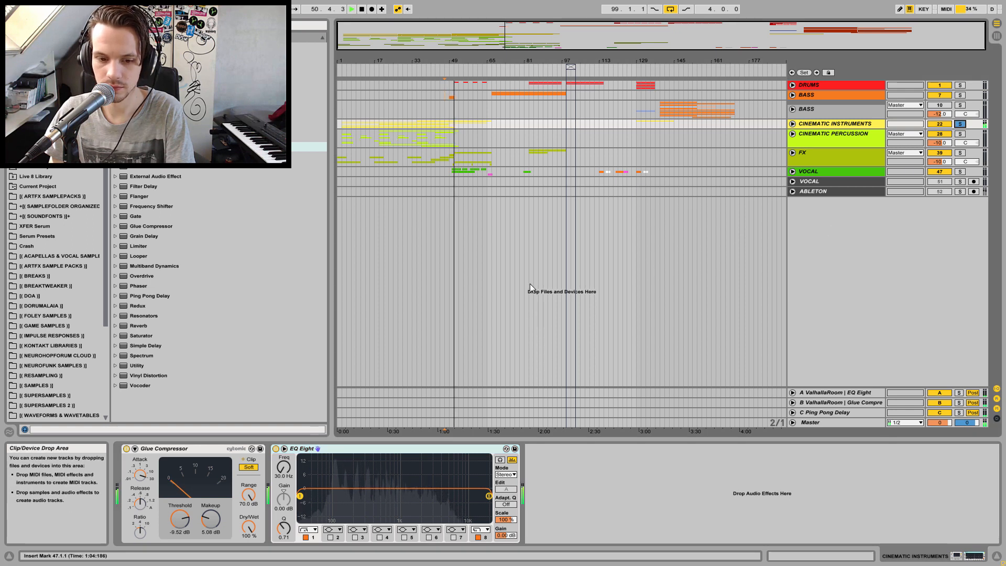
# Tune the CINEMATIC INSTRUMENTS EQ Eight low-cut frequency during playback, settling at about 85.5 Hz
pyautogui.moveTo(279, 475); pyautogui.dragTo(279, 449)
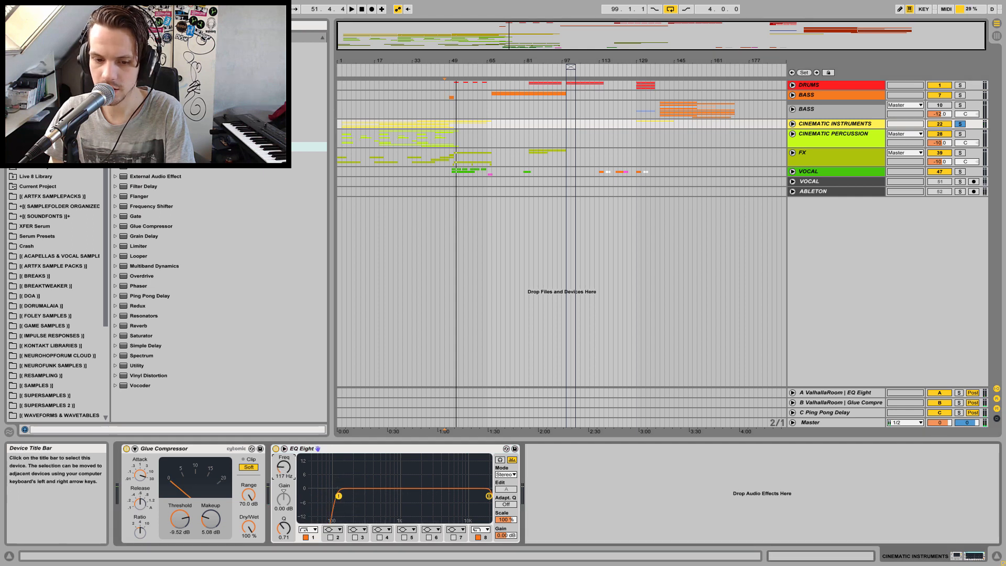
pyautogui.press('space')
pyautogui.moveTo(283, 468); pyautogui.dragTo(283, 466)
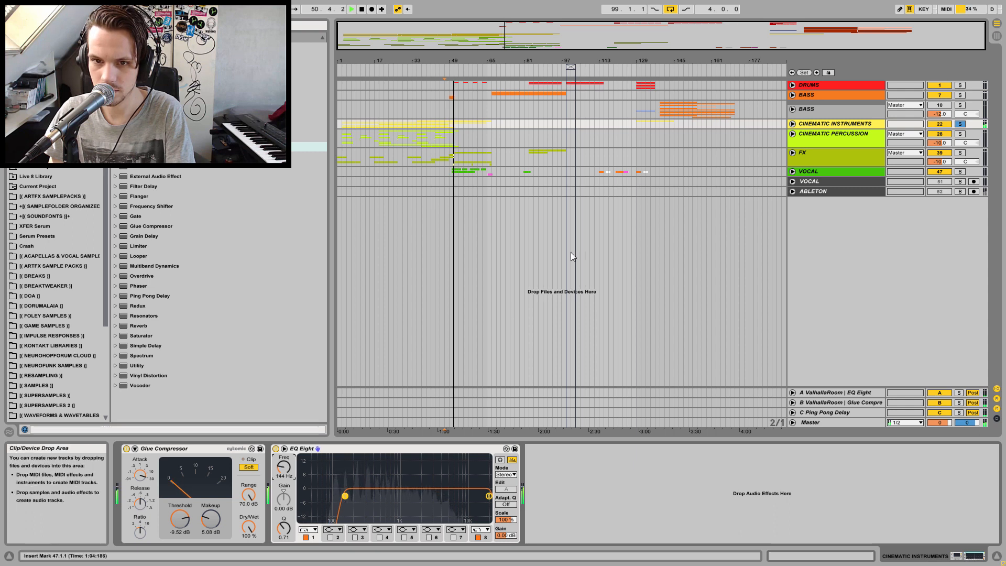
pyautogui.press('space')
pyautogui.click(341, 125)
pyautogui.press('space')
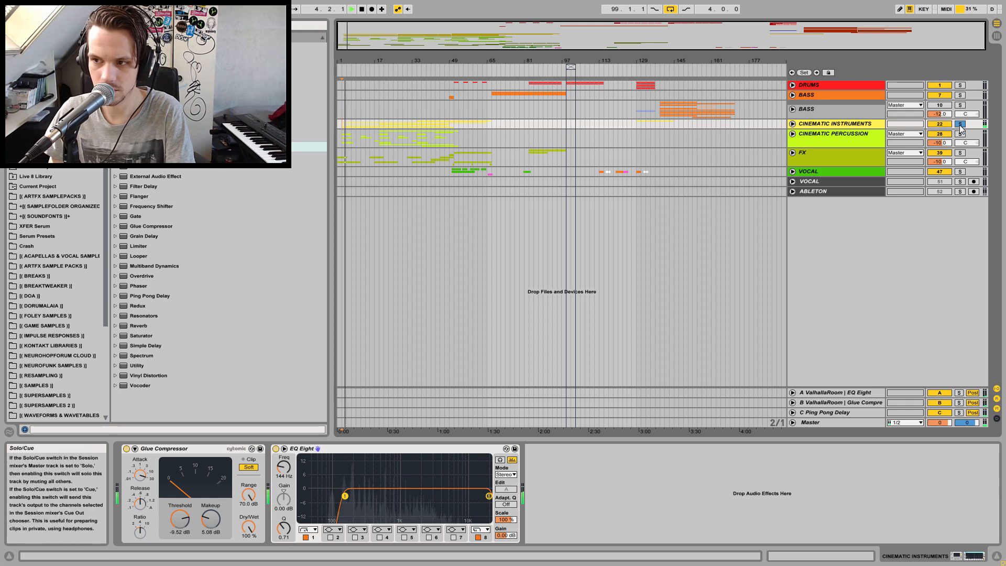
pyautogui.moveTo(284, 466); pyautogui.dragTo(284, 476)
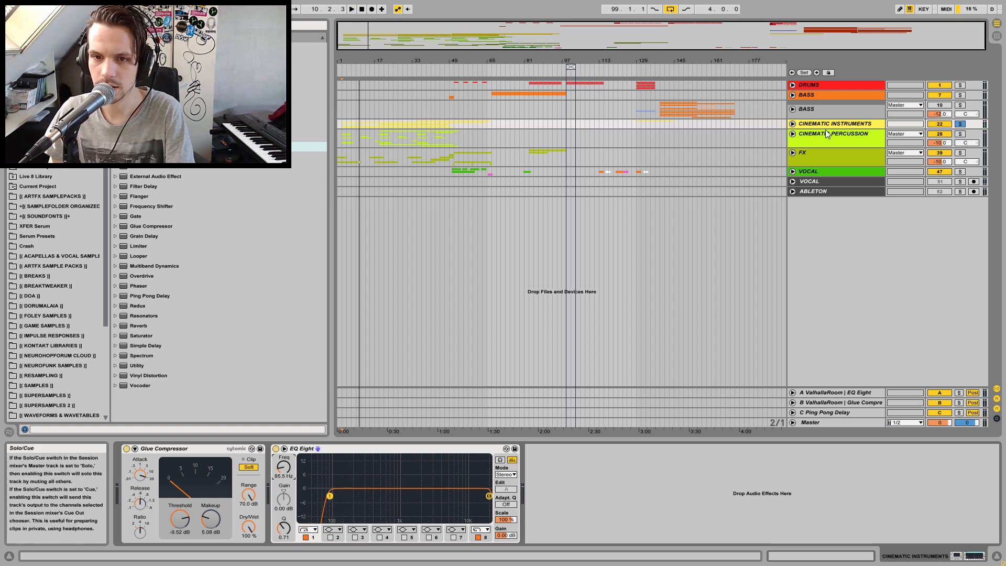
pyautogui.click(450, 125)
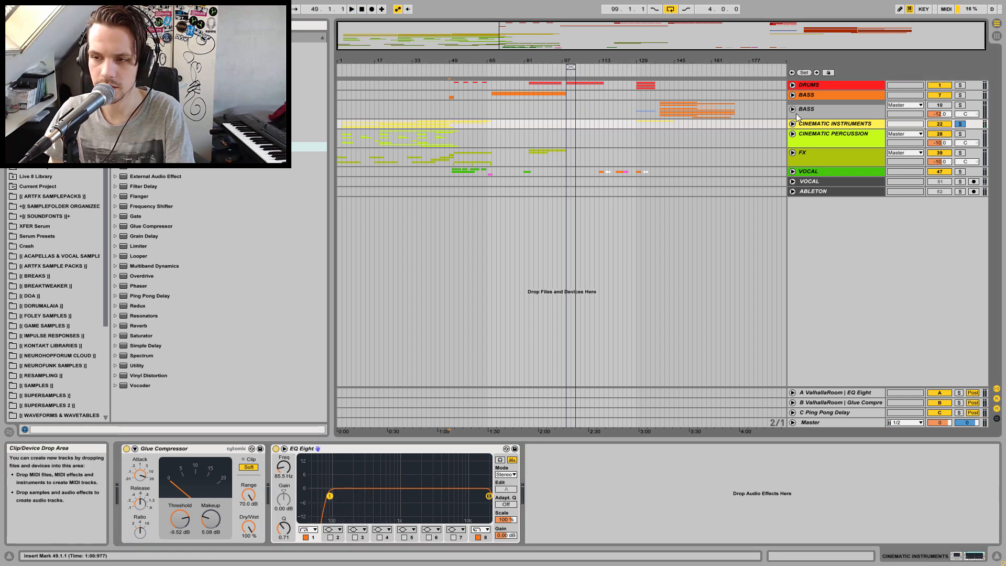
# Play the song and compare the track levels between the mixer and arrangement views
pyautogui.click(997, 36)
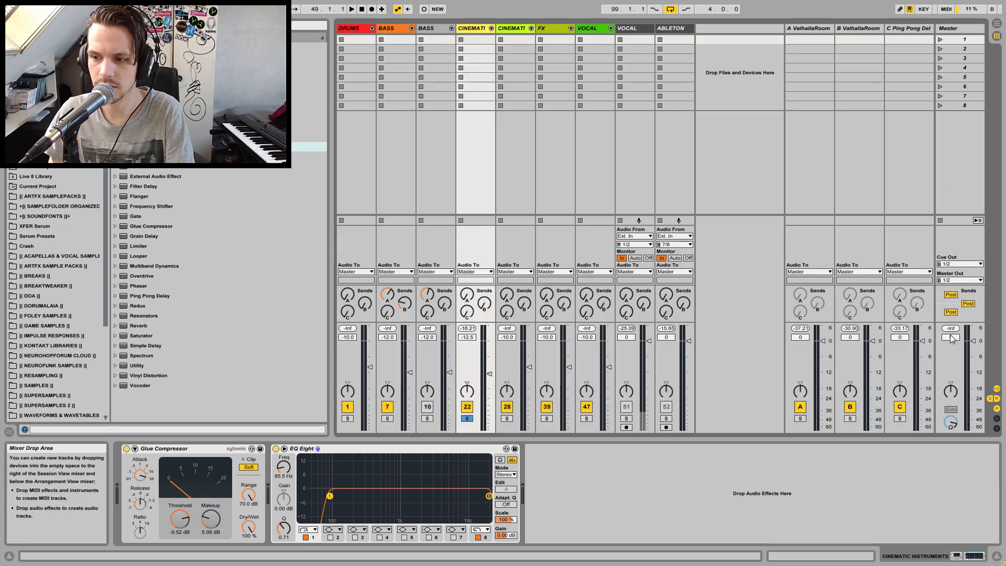
pyautogui.press('space')
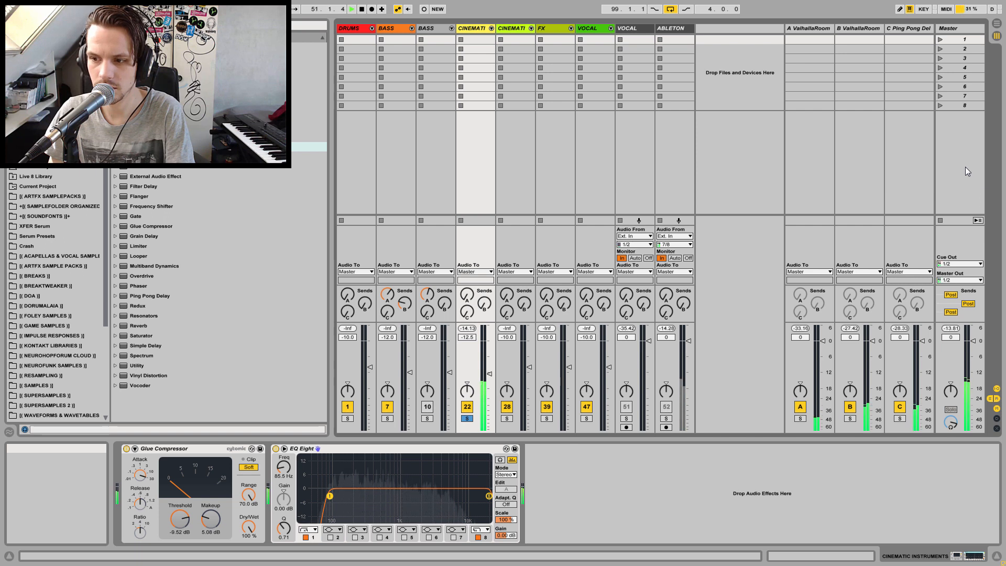
pyautogui.click(997, 35)
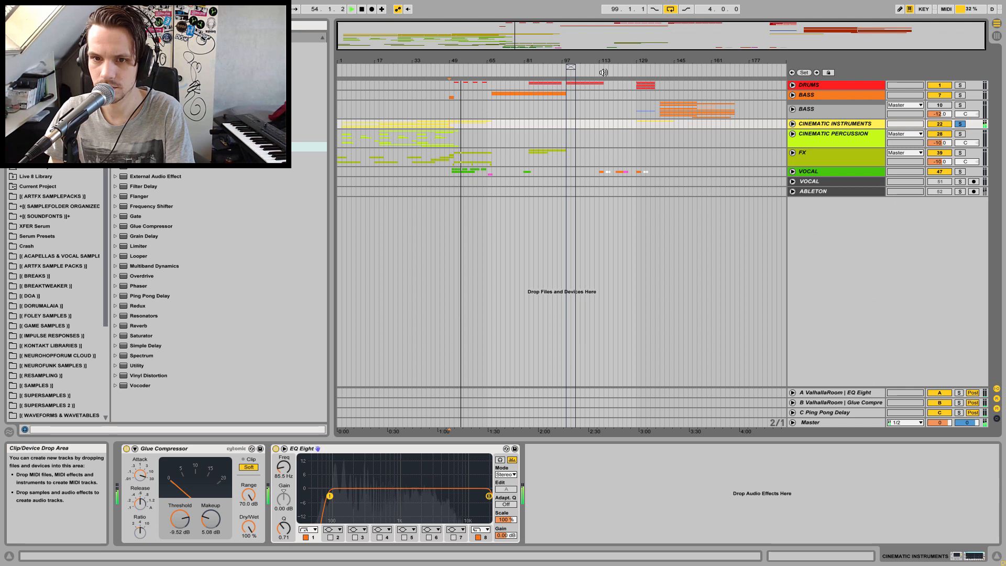
pyautogui.press('space')
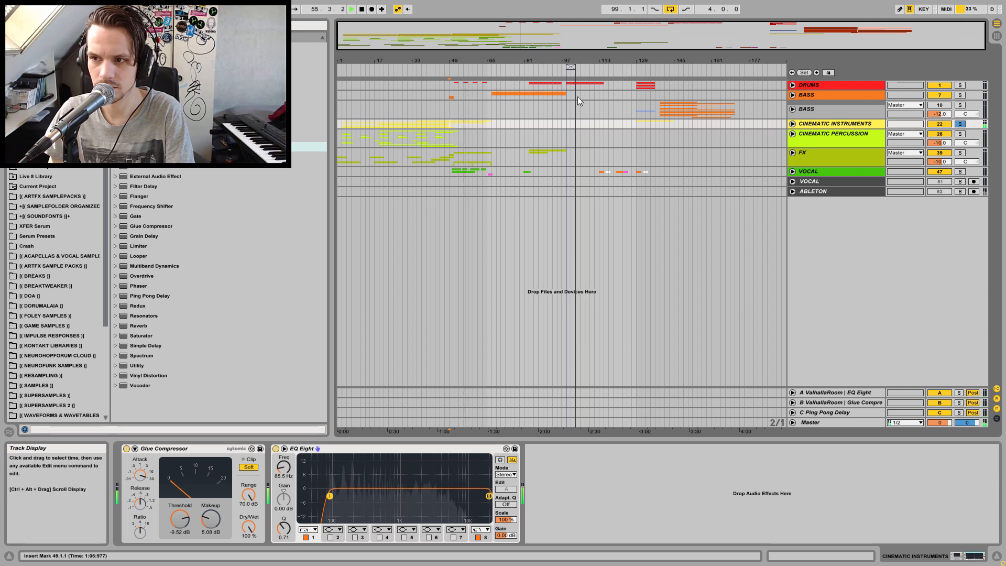
pyautogui.click(436, 108)
pyautogui.press('space')
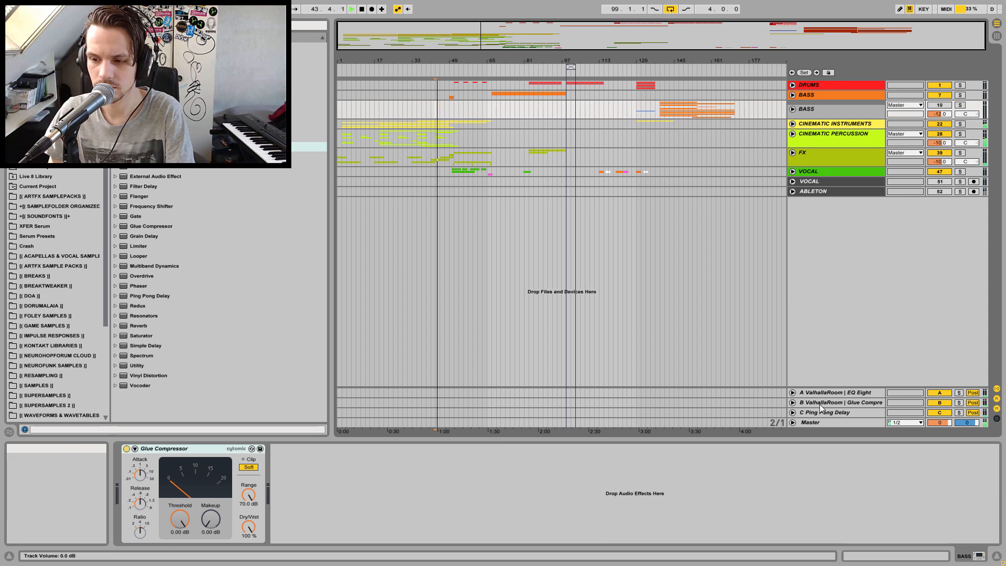
pyautogui.click(997, 24)
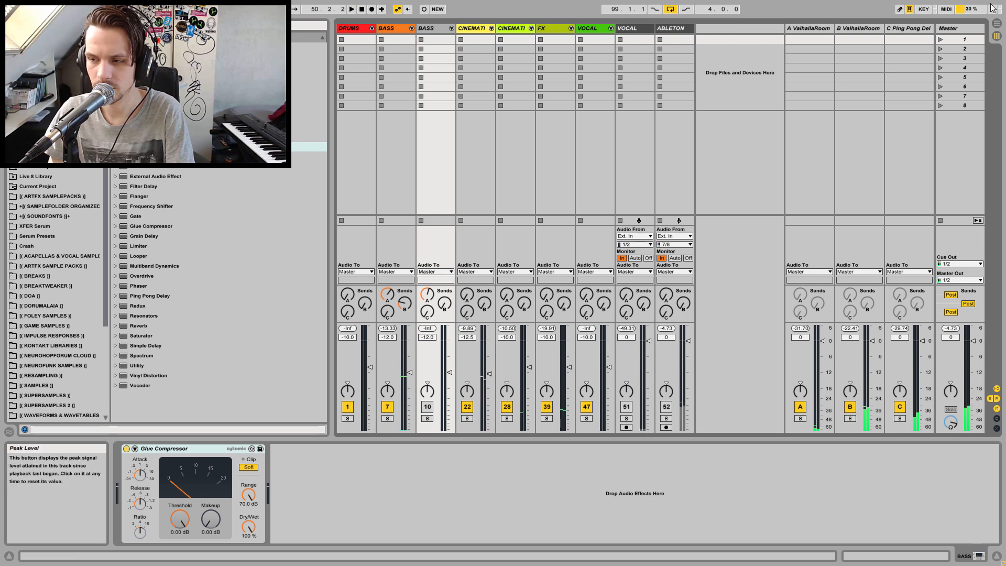
pyautogui.click(995, 25)
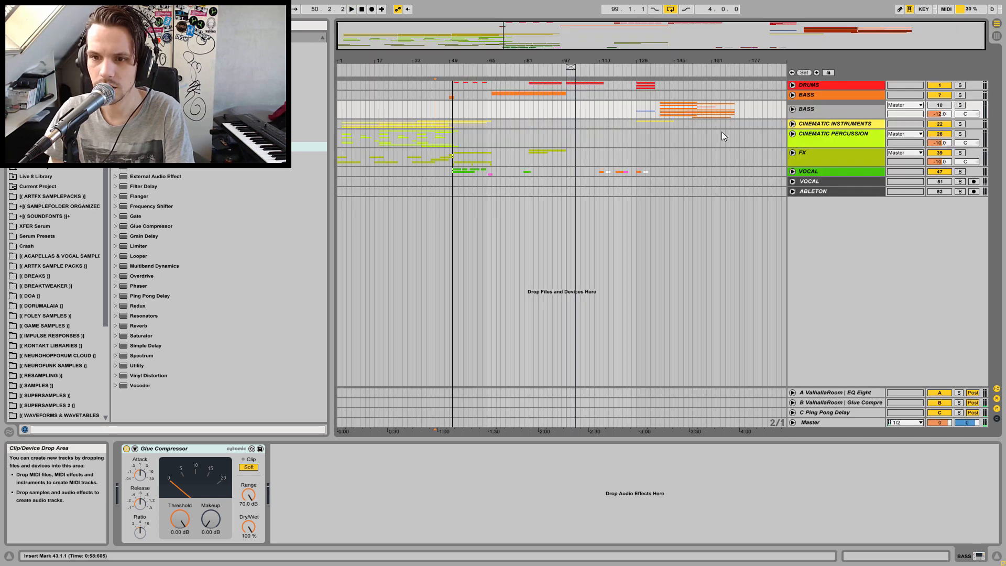
# Remove the EQ Eight from the CINEMATIC INSTRUMENTS track
pyautogui.click(822, 125)
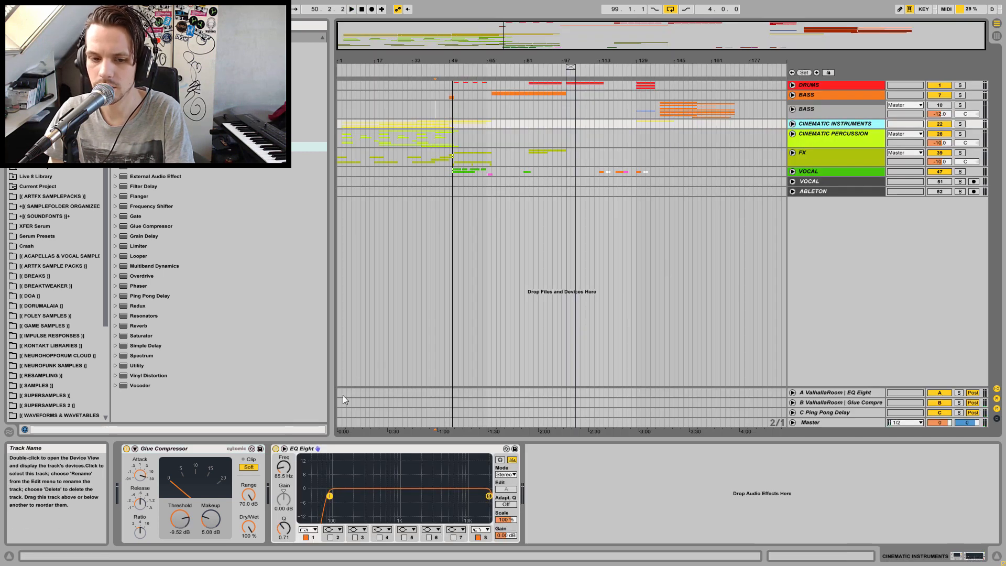
pyautogui.click(276, 449)
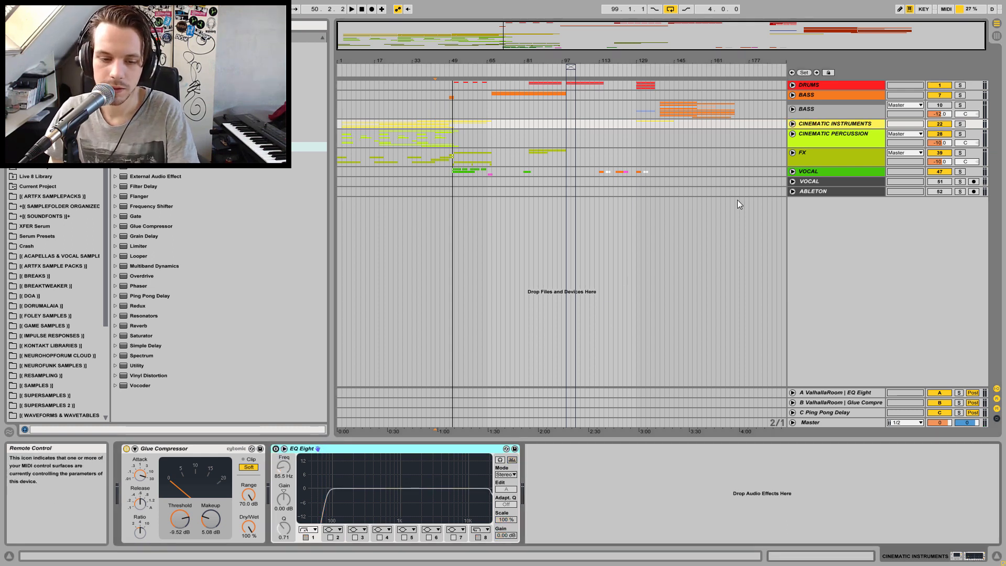
pyautogui.press('Delete')
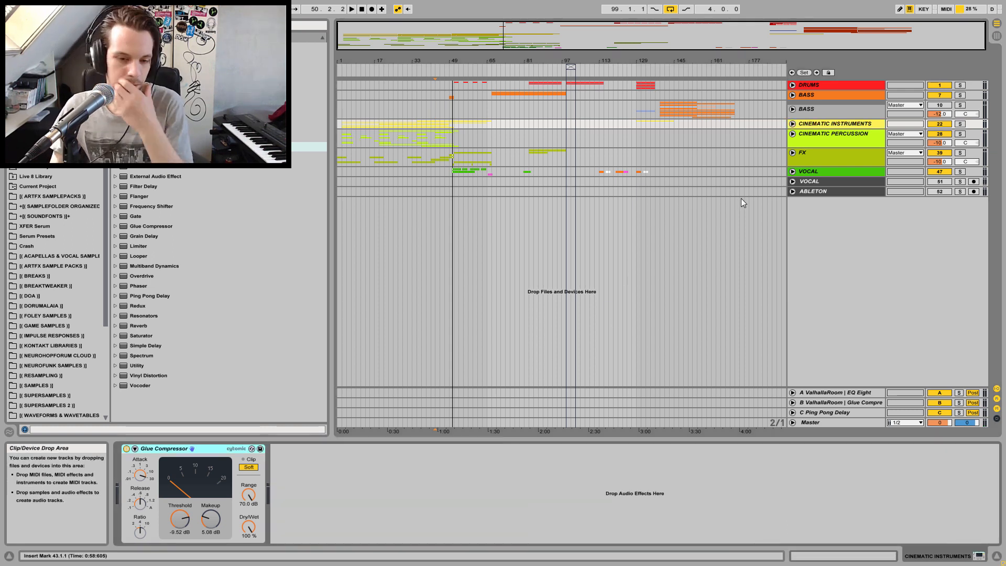
# Add an EQ Eight to the CINEMATIC PERCUSSION group and play it back around bar 49
pyautogui.click(833, 134)
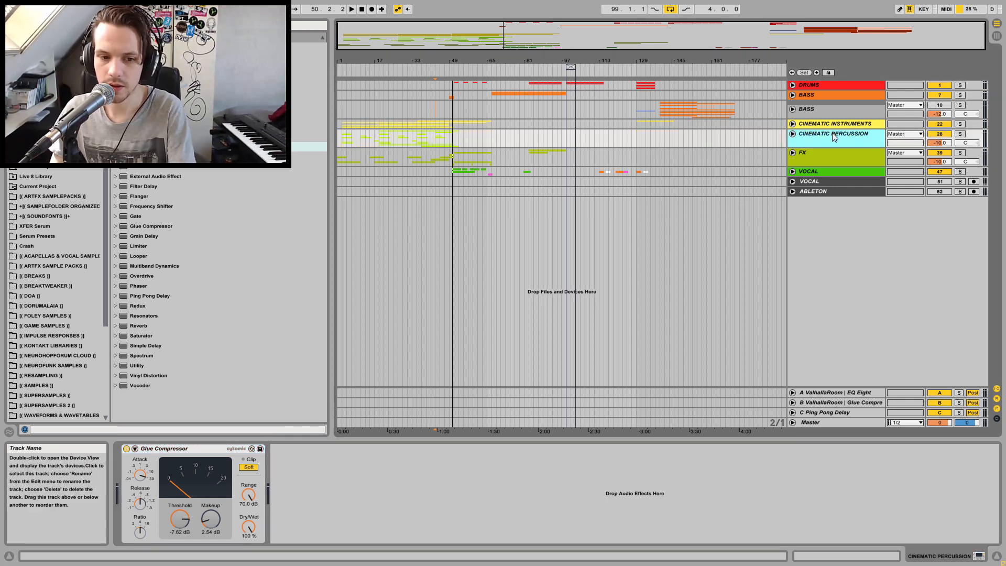
pyautogui.moveTo(183, 146); pyautogui.dragTo(393, 518)
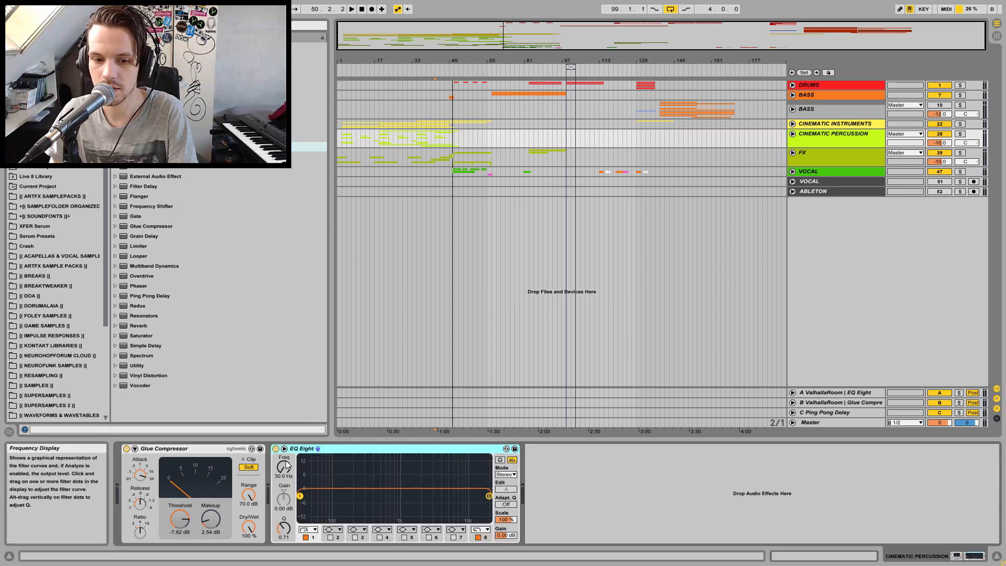
pyautogui.moveTo(283, 468)
pyautogui.mouseDown()
pyautogui.moveTo(284, 448)
pyautogui.moveTo(283, 469)
pyautogui.mouseUp()
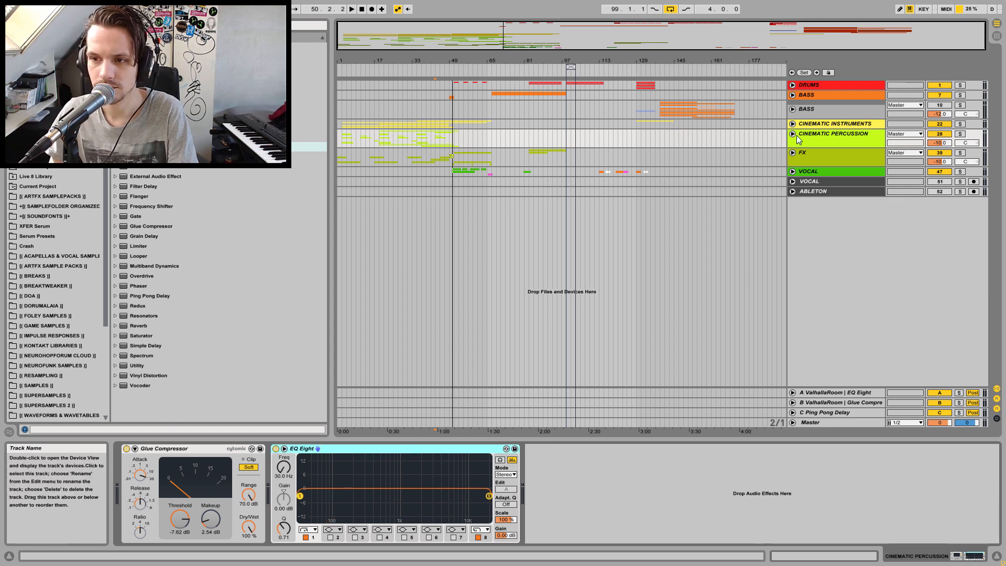
pyautogui.press('space')
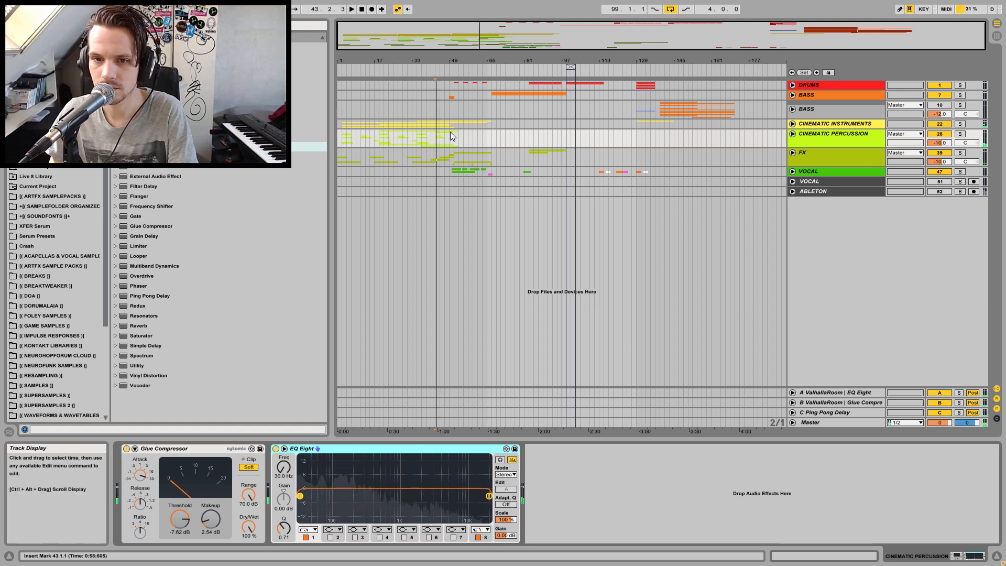
pyautogui.click(450, 133)
pyautogui.press('space')
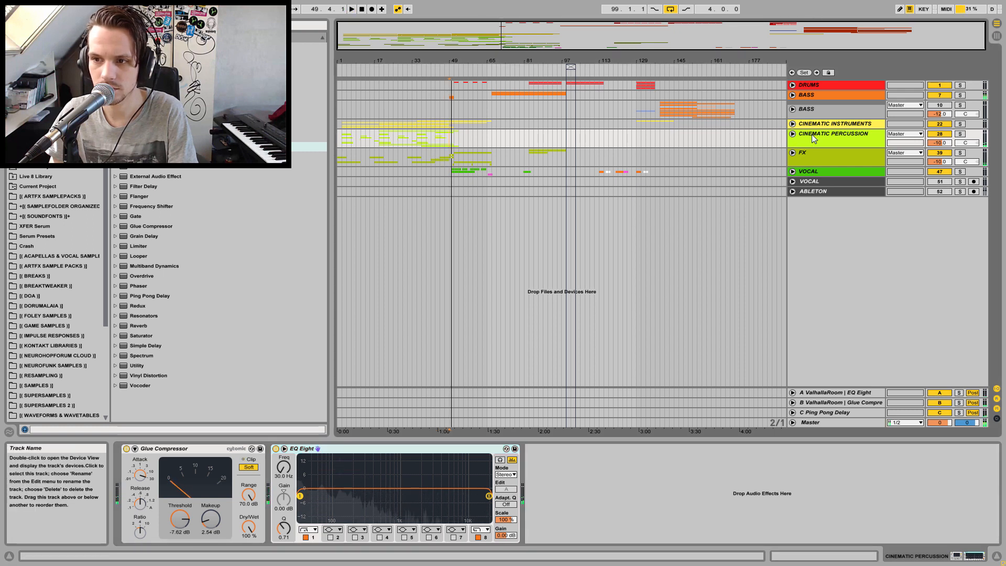
# Inspect the tracks and clips inside the CINEMATIC PERCUSSION group around bar 49
pyautogui.click(793, 134)
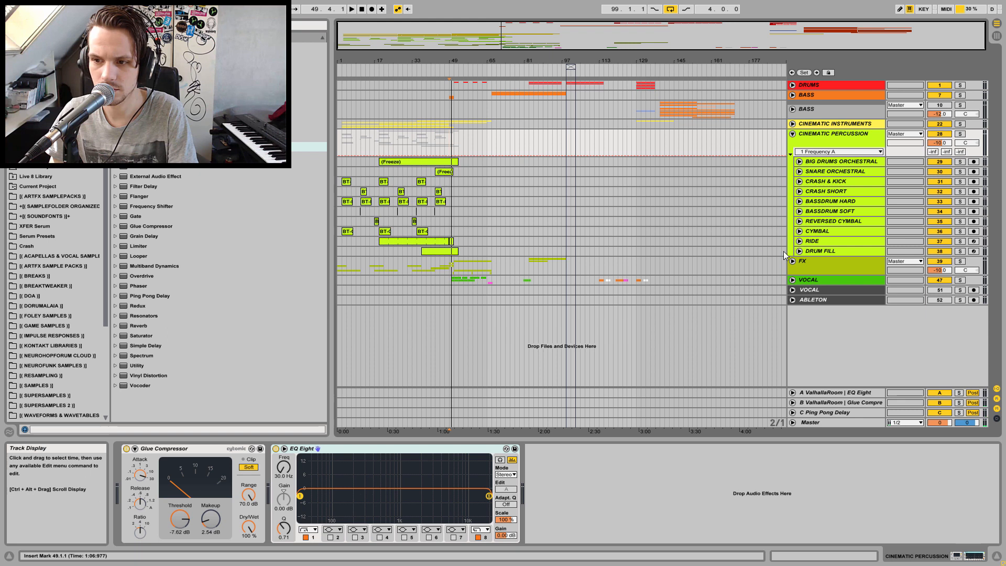
pyautogui.click(800, 241)
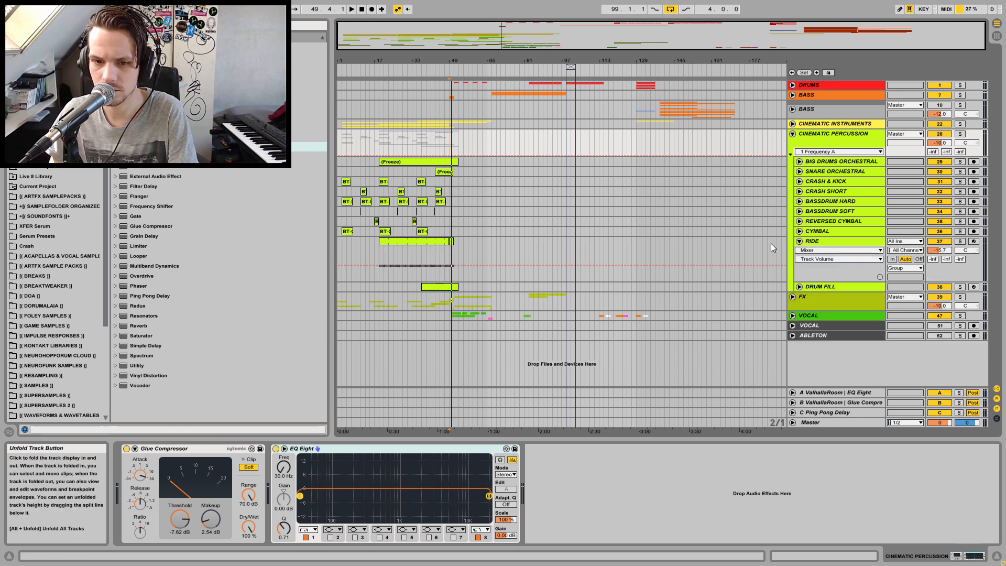
pyautogui.click(800, 162)
pyautogui.click(451, 182)
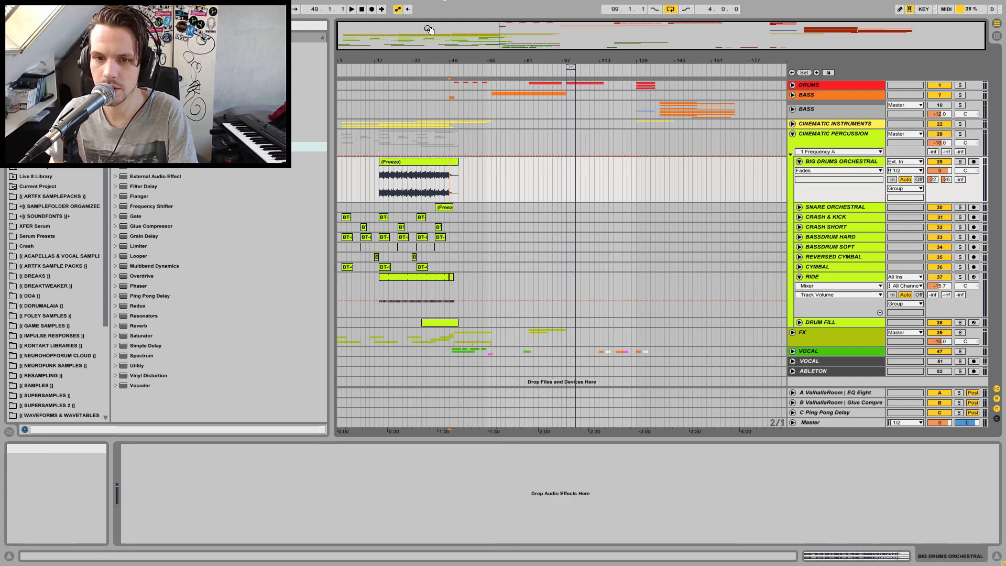
pyautogui.moveTo(452, 60); pyautogui.dragTo(472, 139)
pyautogui.press('space')
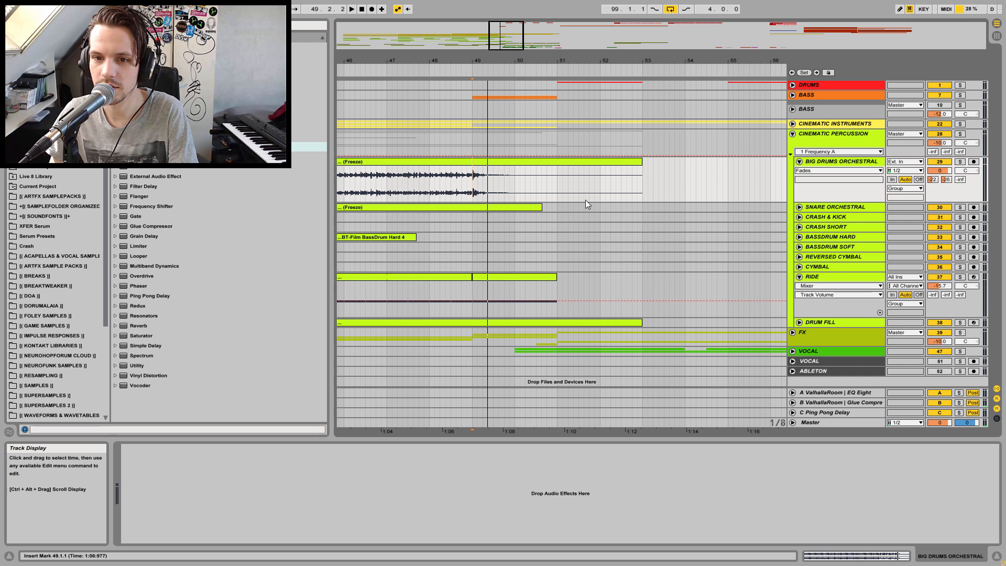
pyautogui.click(793, 134)
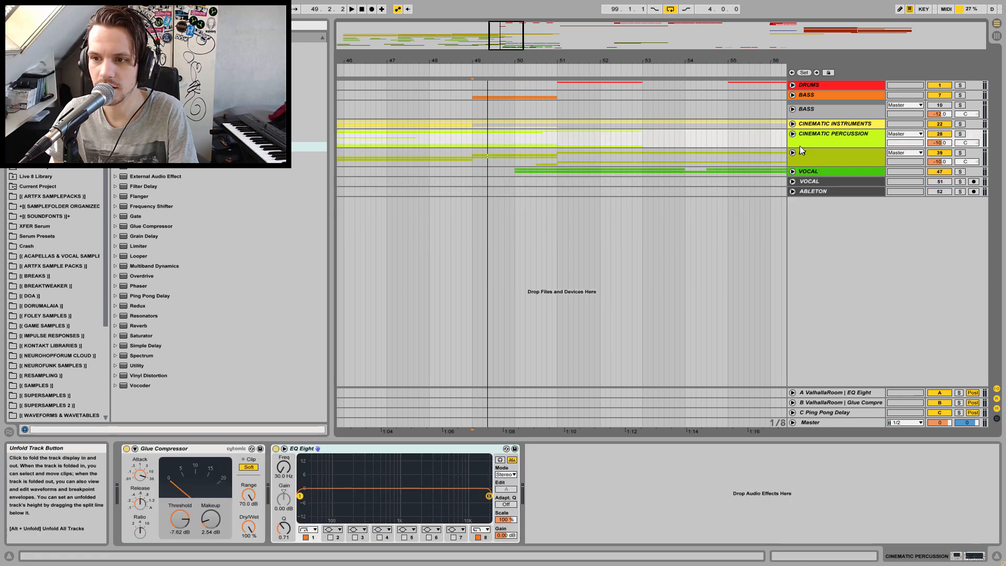
# Add a Utility device to the SUB PITCH DROP track inside the BASS group
pyautogui.click(792, 96)
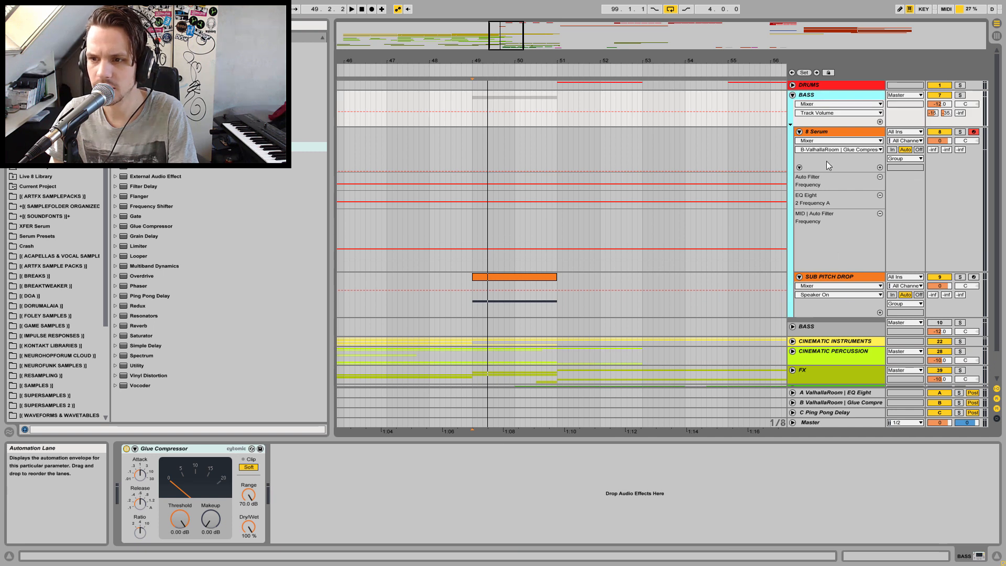
pyautogui.click(793, 96)
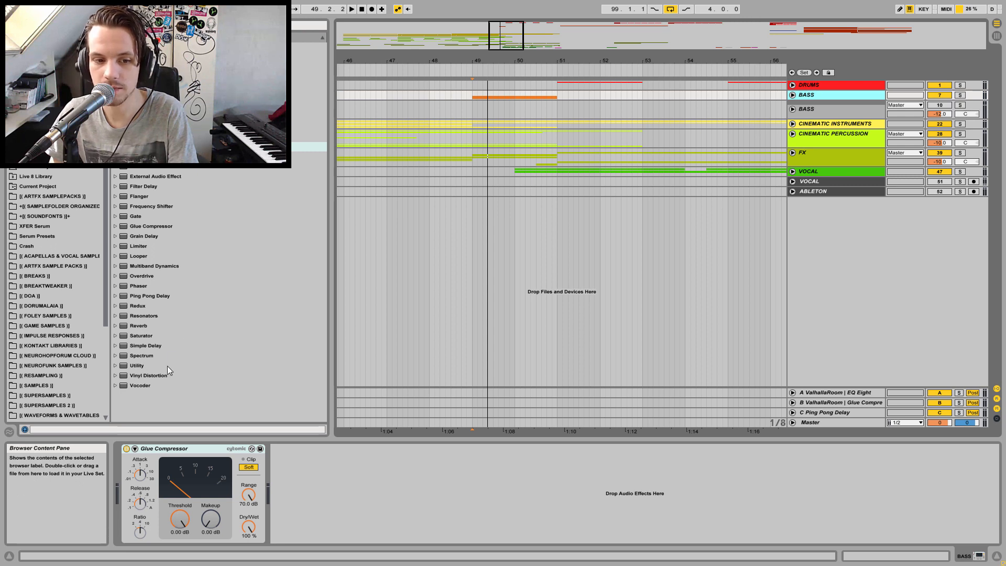
pyautogui.click(139, 366)
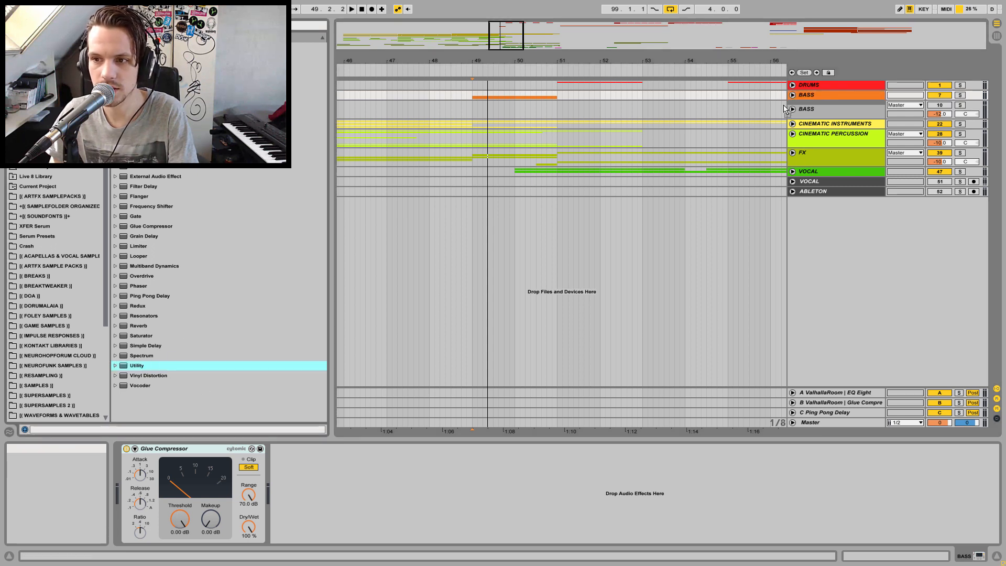
pyautogui.moveTo(265, 338); pyautogui.dragTo(166, 347)
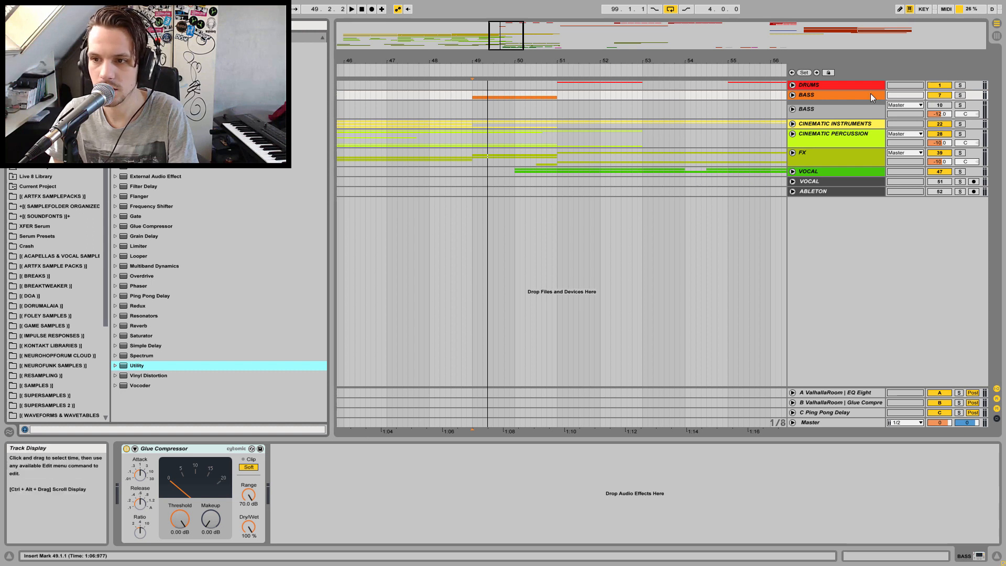
pyautogui.click(793, 95)
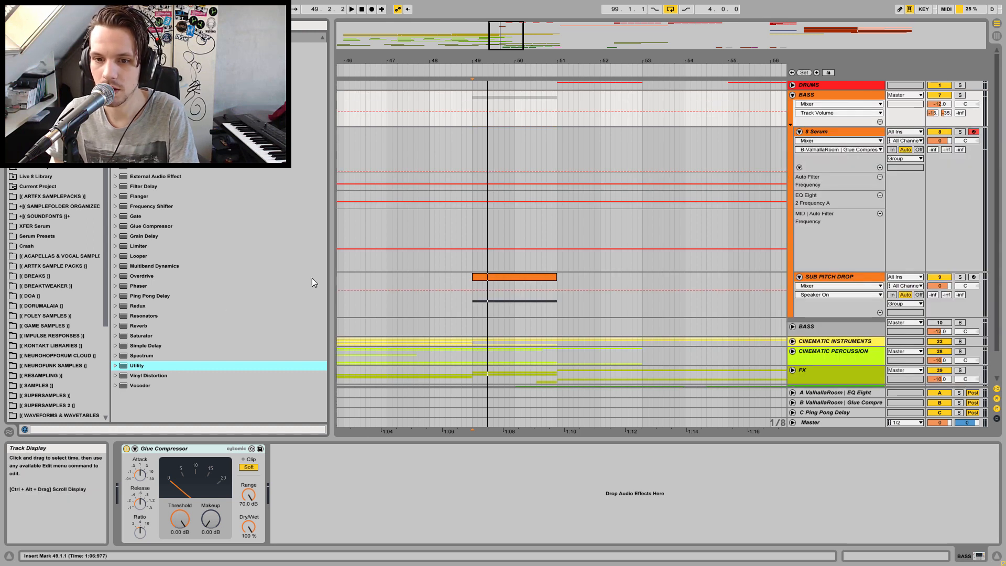
pyautogui.click(781, 290)
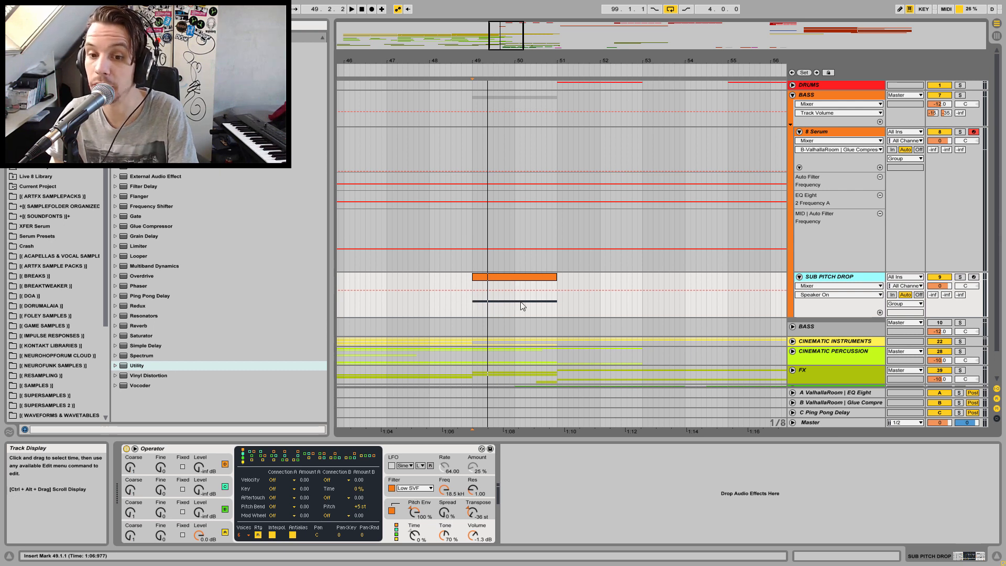
pyautogui.moveTo(146, 367); pyautogui.dragTo(624, 488)
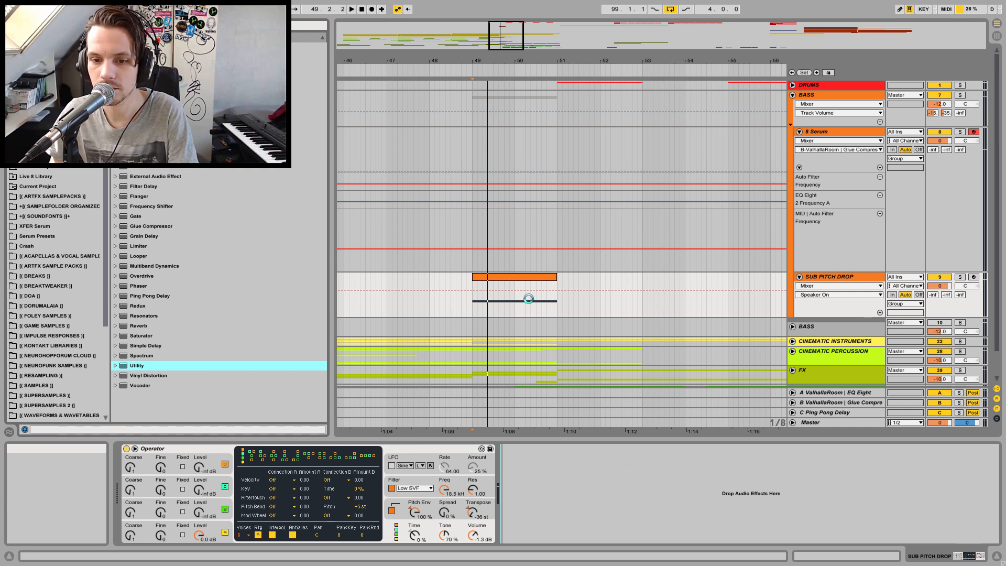
# Automate the Utility gain on SUB PITCH DROP to ramp up from -35 dB at the start of bar 49
pyautogui.moveTo(482, 299); pyautogui.dragTo(472, 299)
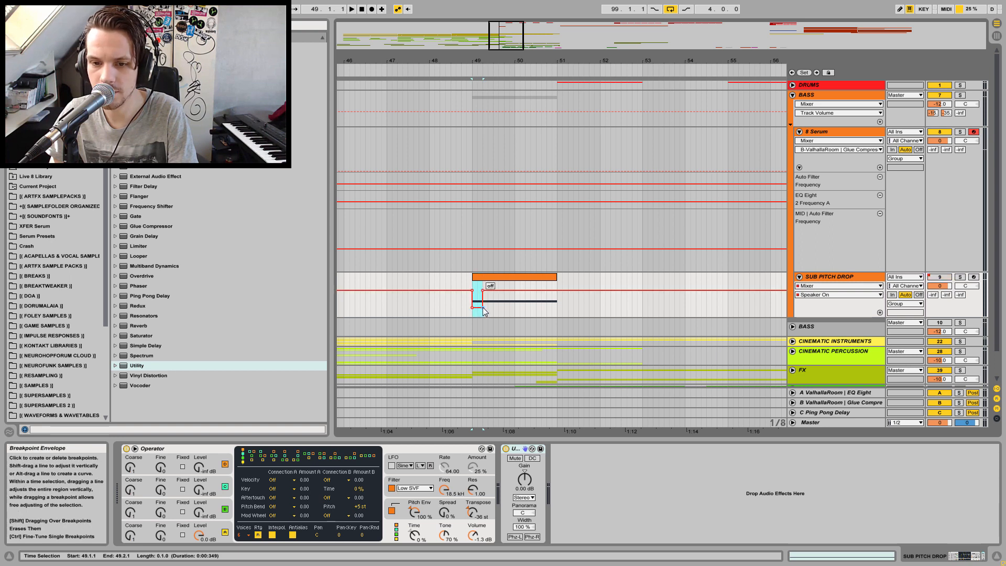
pyautogui.click(472, 307)
pyautogui.click(482, 308)
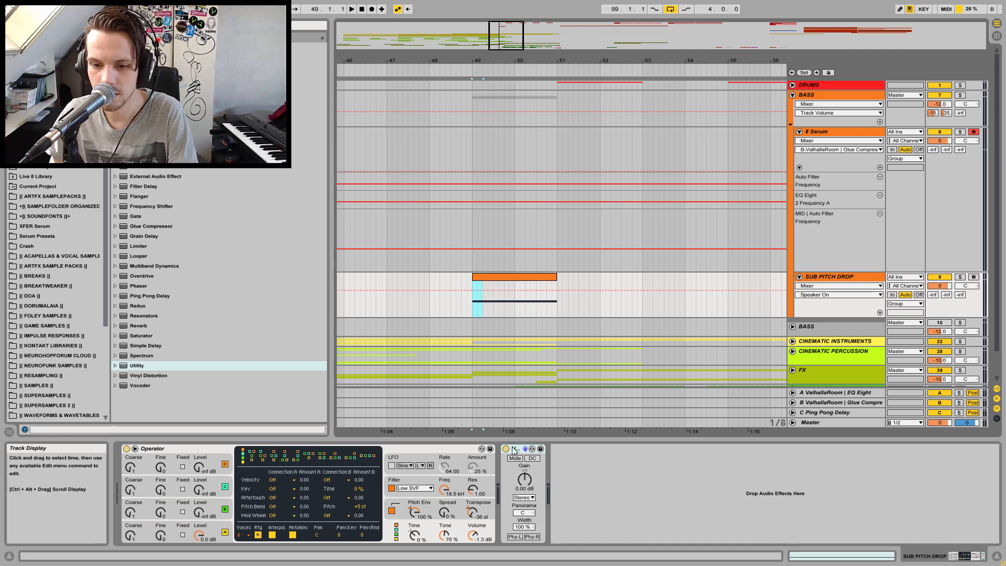
pyautogui.click(525, 478)
pyautogui.click(475, 286)
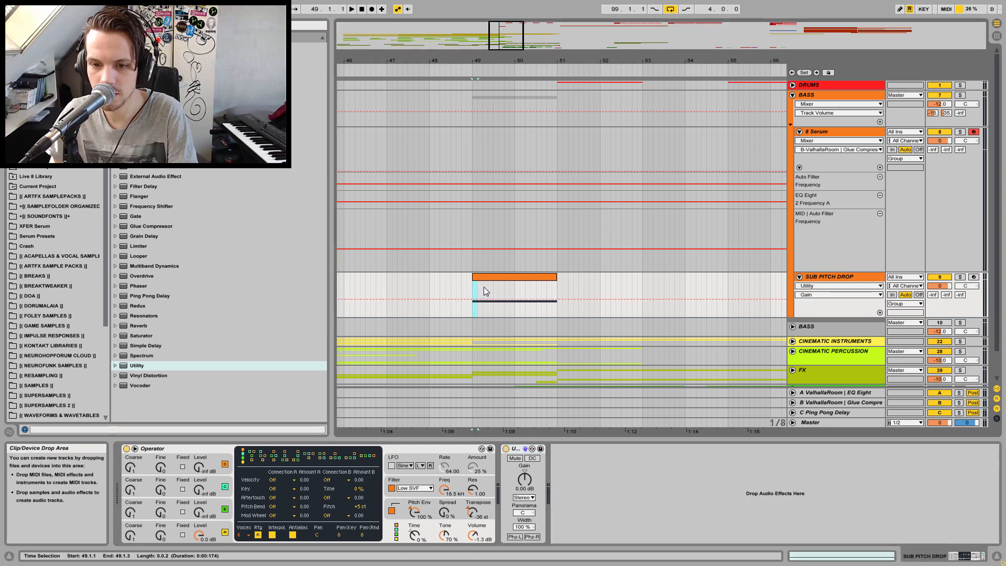
pyautogui.moveTo(479, 302); pyautogui.dragTo(481, 318)
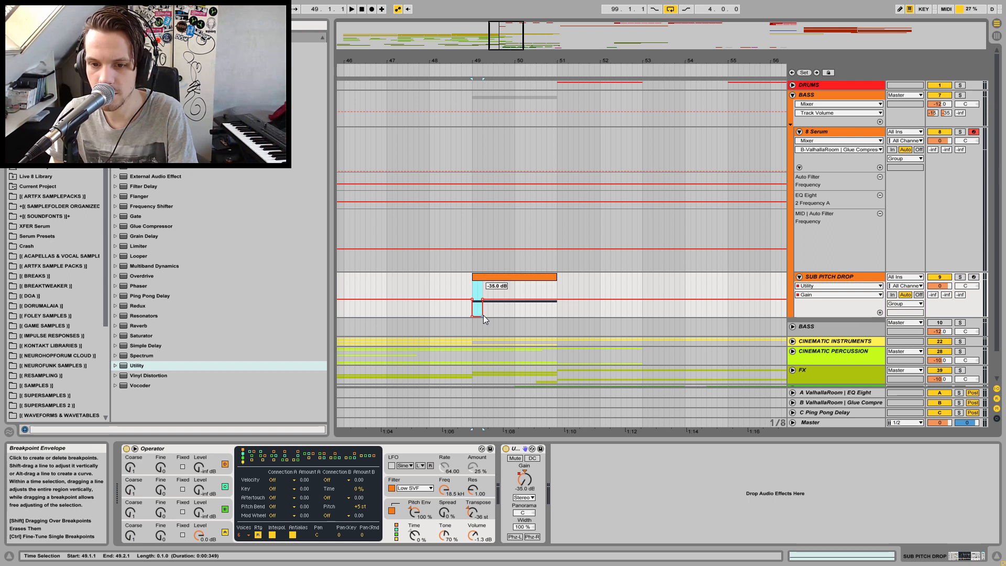
pyautogui.click(472, 300)
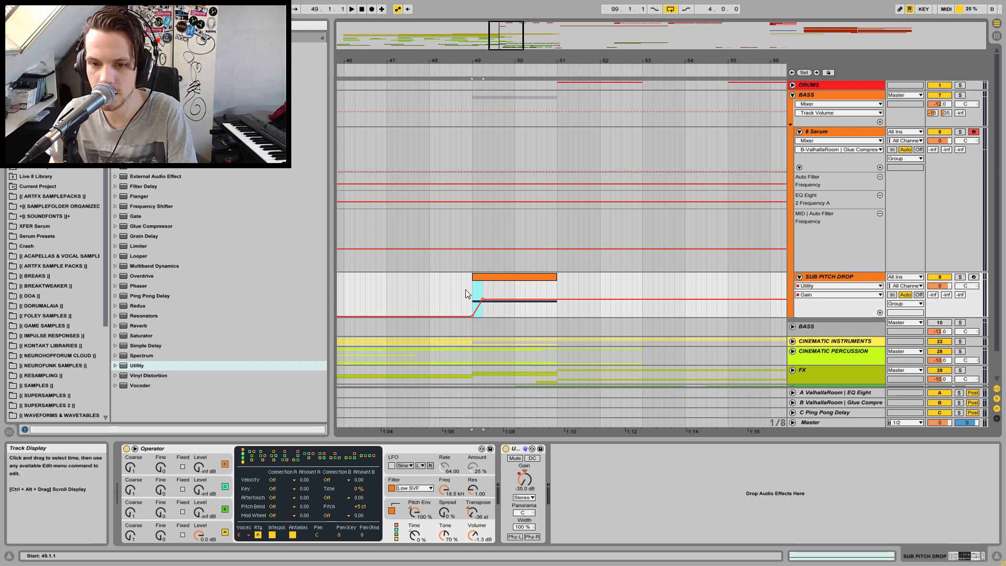
# Solo SUB PITCH DROP and play it, switching the Utility device off and back on to compare
pyautogui.click(960, 277)
pyautogui.press('space')
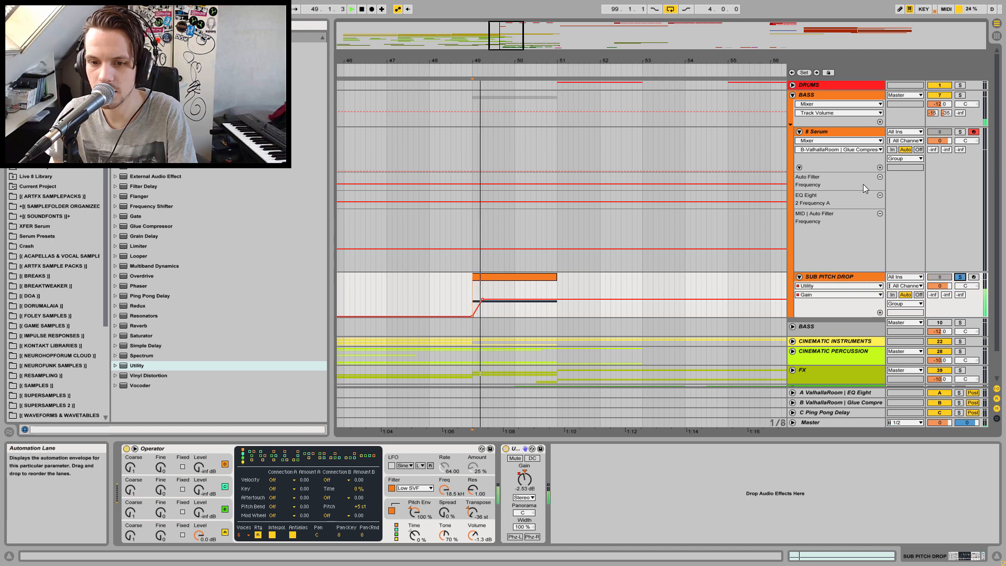
pyautogui.press('space')
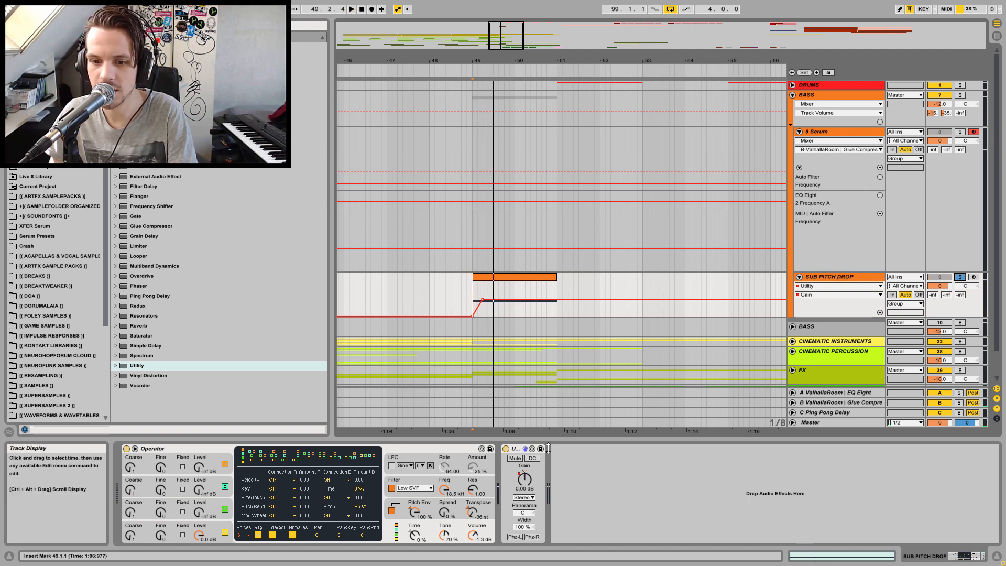
pyautogui.click(506, 450)
pyautogui.press('space')
pyautogui.click(506, 449)
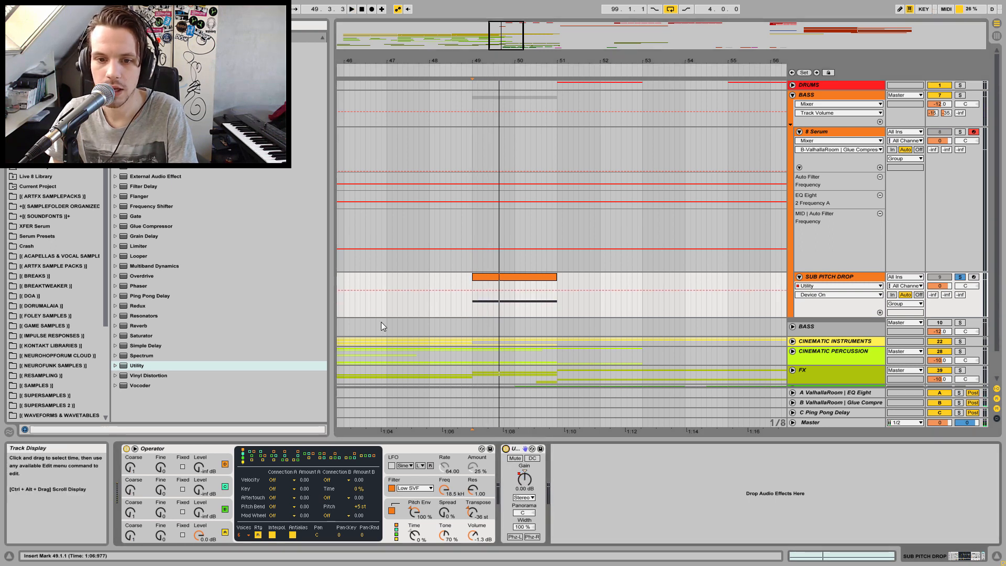
# Unsolo SUB PITCH DROP and play the section from around bar 47 to hear it in context
pyautogui.press('space')
pyautogui.click(388, 300)
pyautogui.click(960, 277)
pyautogui.press('space')
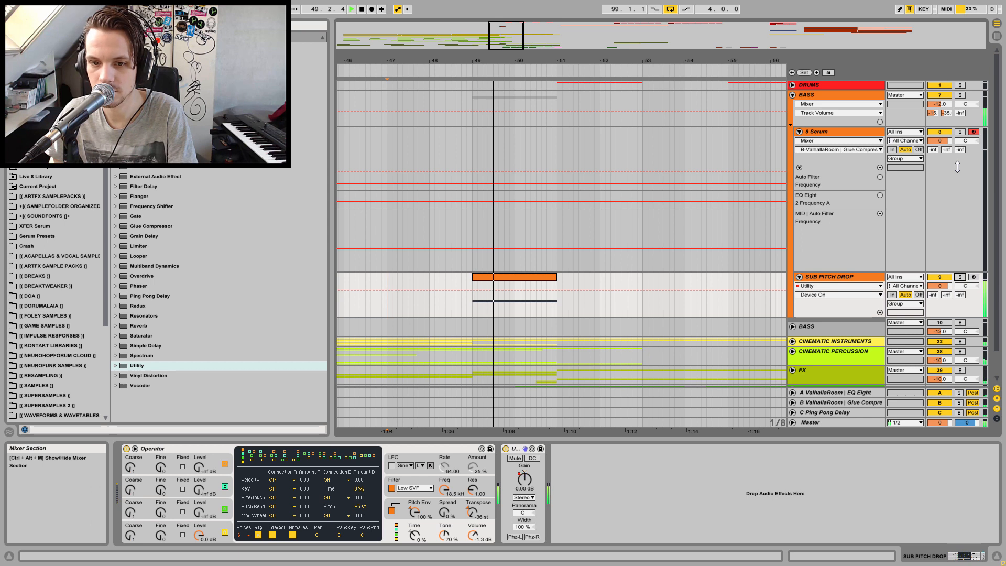
# Show the Utility Gain envelope on SUB PITCH DROP and shift the ramp's start breakpoint slightly earlier, replaying to check
pyautogui.click(837, 299)
pyautogui.click(829, 313)
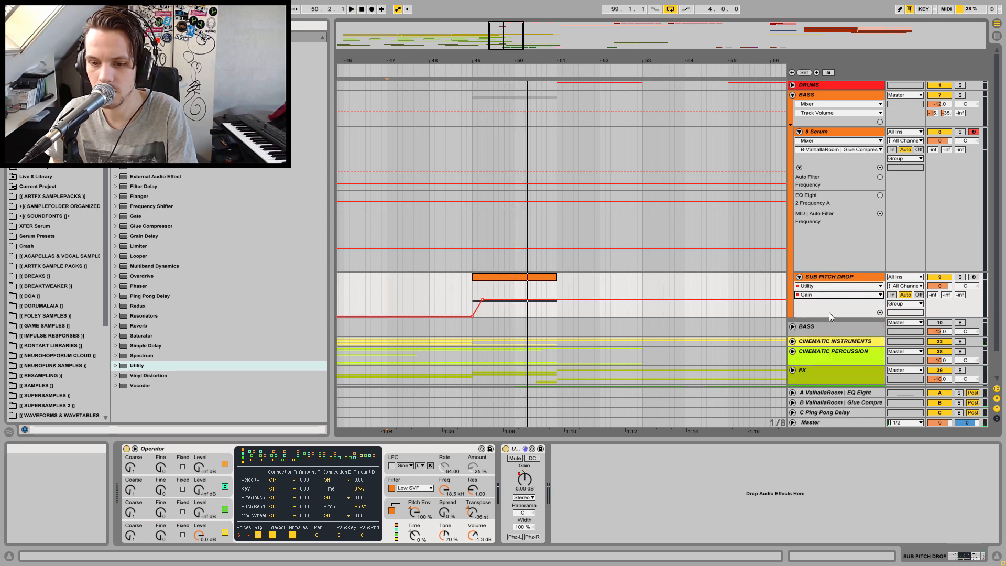
pyautogui.moveTo(482, 299); pyautogui.dragTo(477, 300)
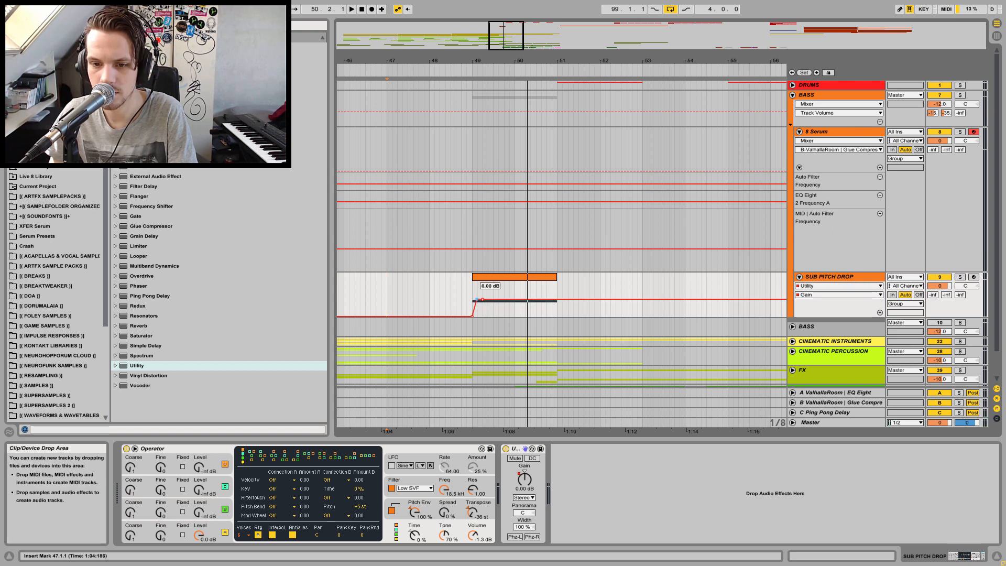
pyautogui.click(477, 302)
pyautogui.press('space')
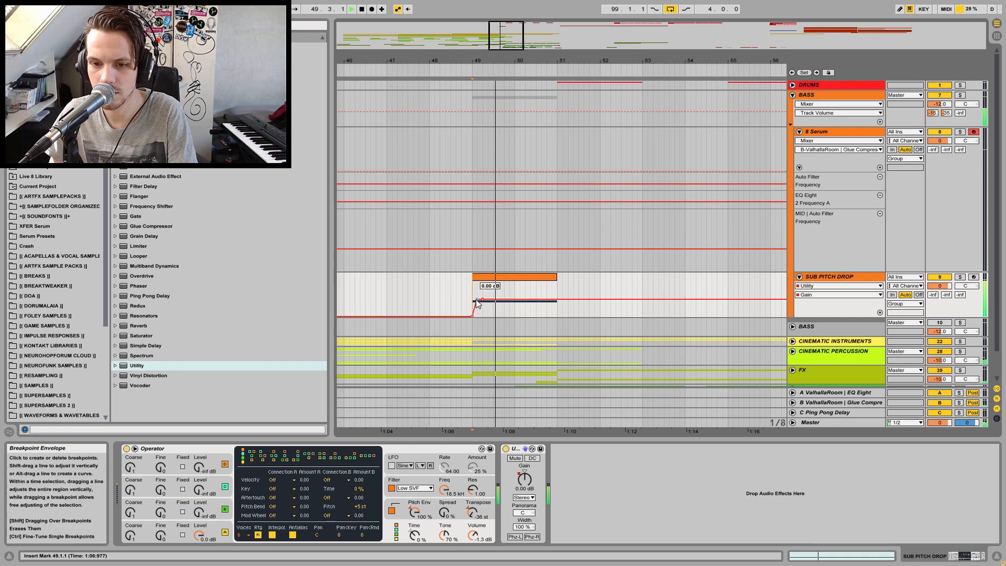
pyautogui.press('space')
pyautogui.press('space')
pyautogui.moveTo(479, 301); pyautogui.dragTo(478, 300)
pyautogui.press('space')
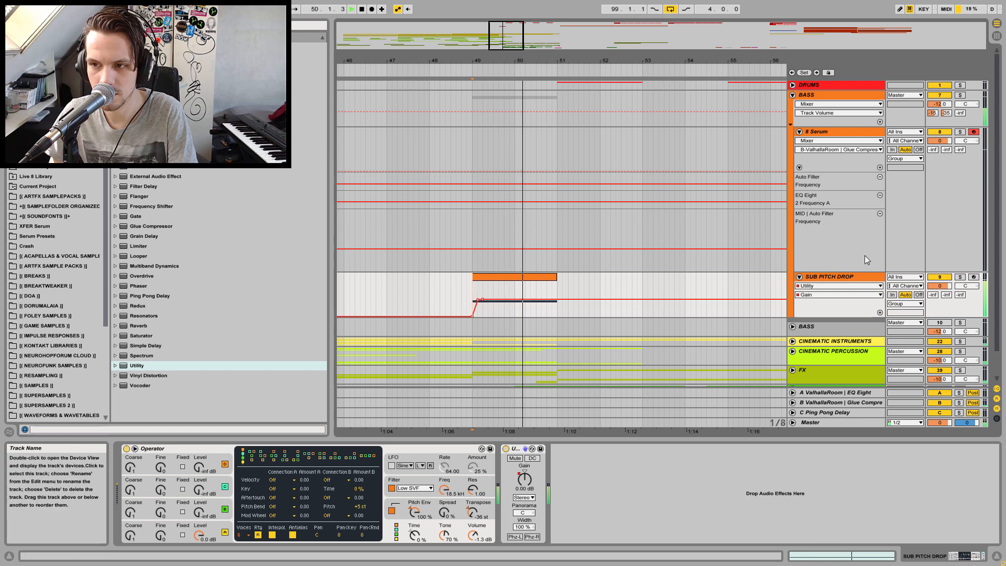
# Collapse the BASS group and select the Master track
pyautogui.click(792, 95)
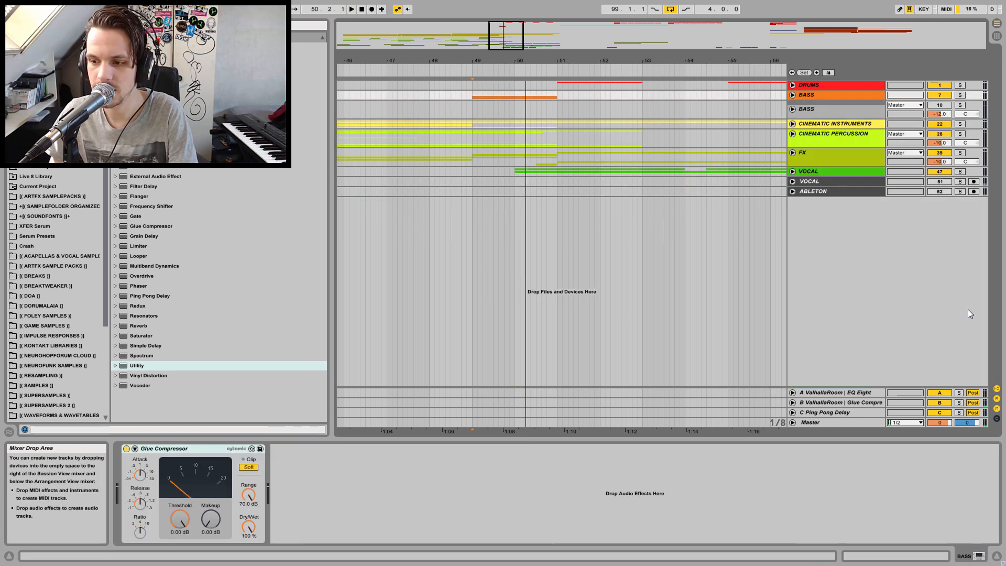
pyautogui.click(845, 423)
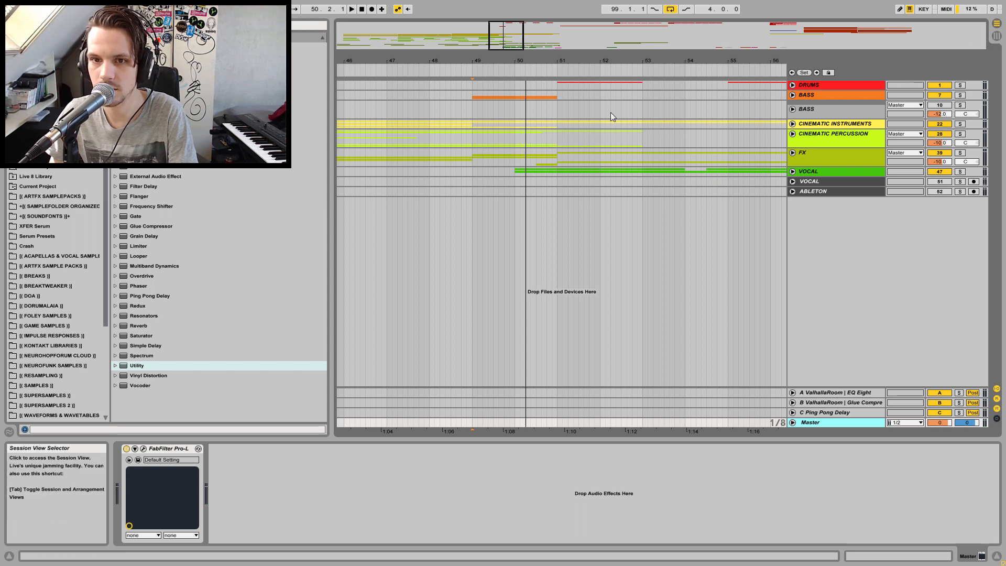
pyautogui.click(386, 86)
# Switch to Session view, play the song to watch the mixer levels, and return to Arrangement view
pyautogui.click(997, 35)
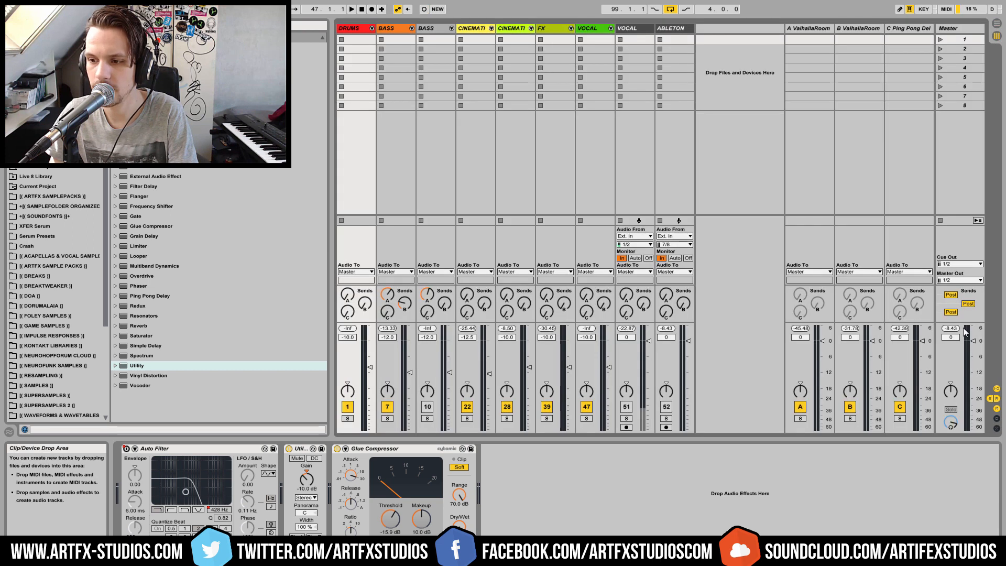
pyautogui.press('space')
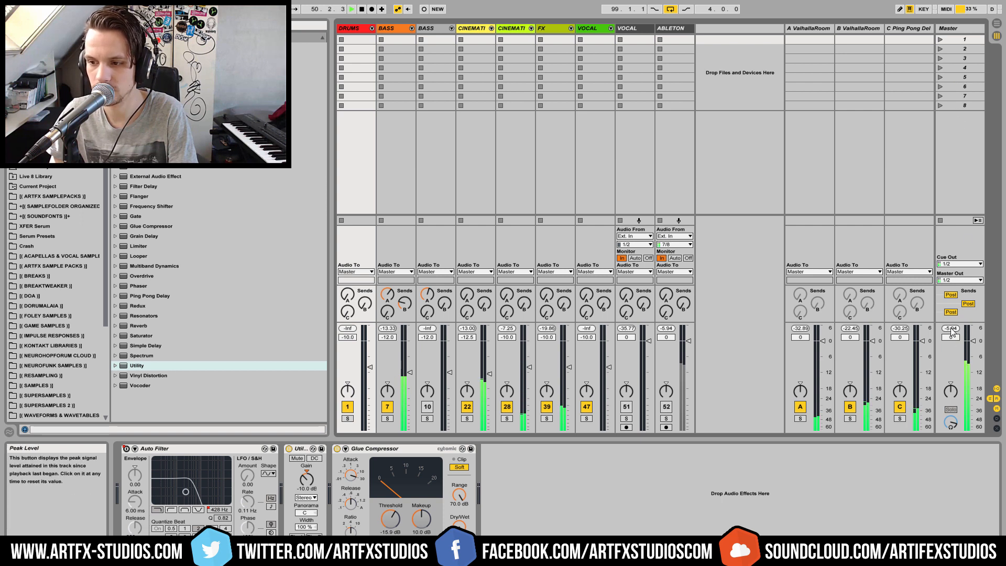
pyautogui.press('space')
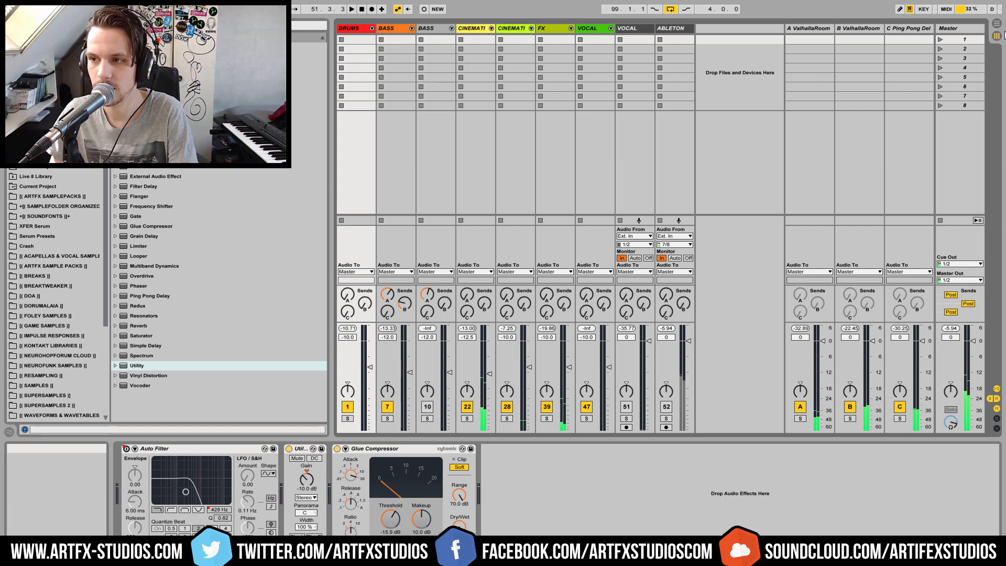
pyautogui.click(997, 23)
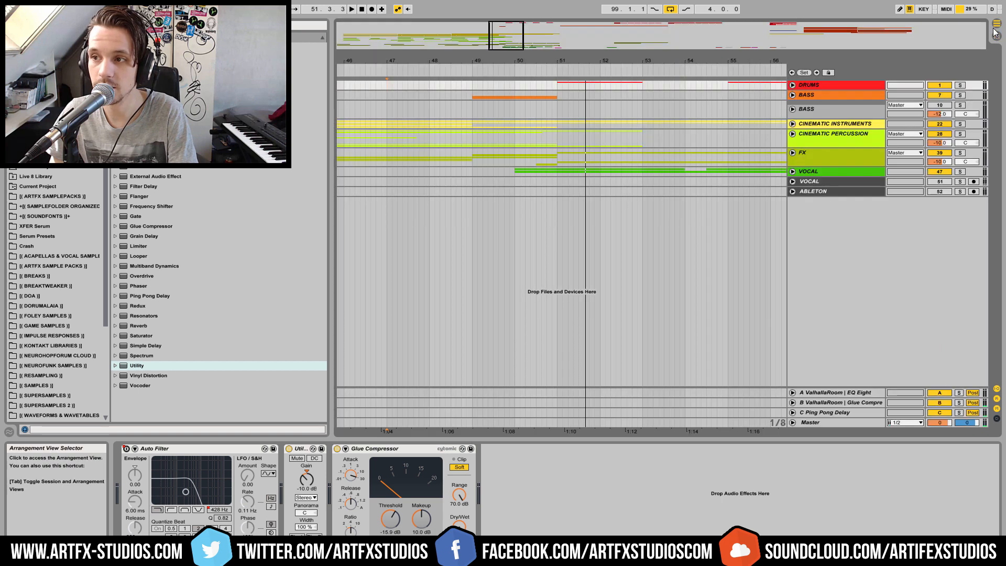
# Zoom out to the whole arrangement and select the VOCAL track
pyautogui.moveTo(464, 60); pyautogui.dragTo(465, 32)
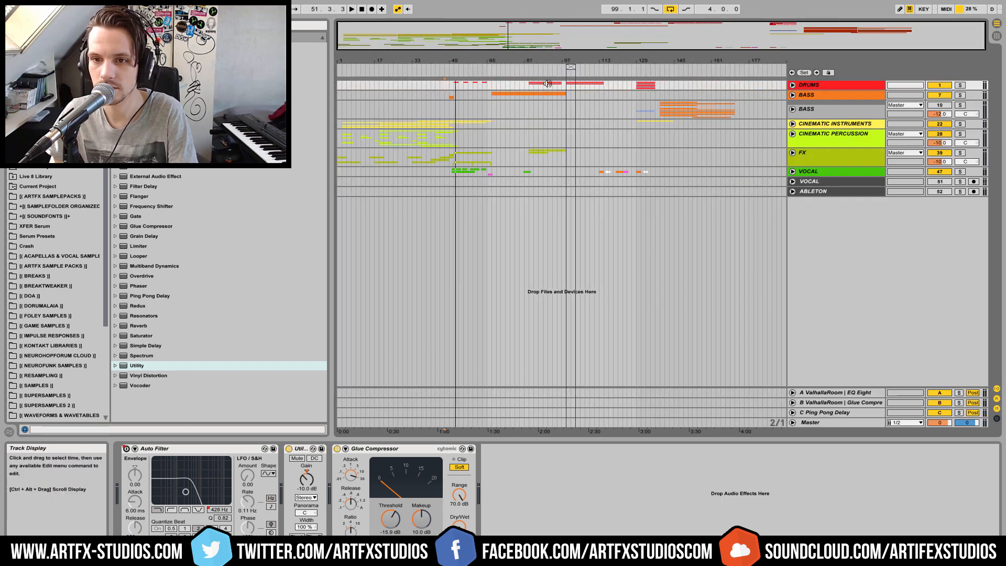
pyautogui.click(823, 171)
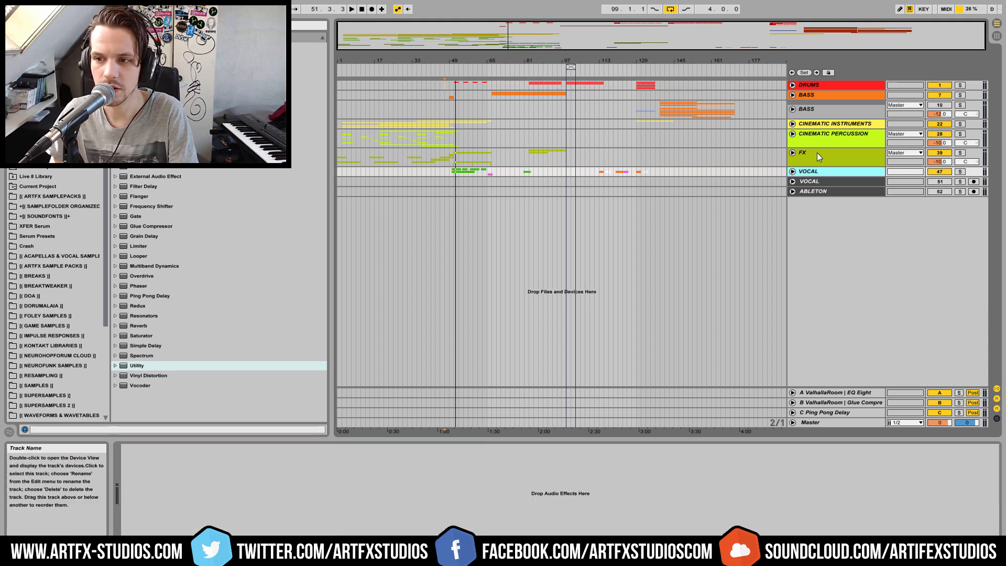